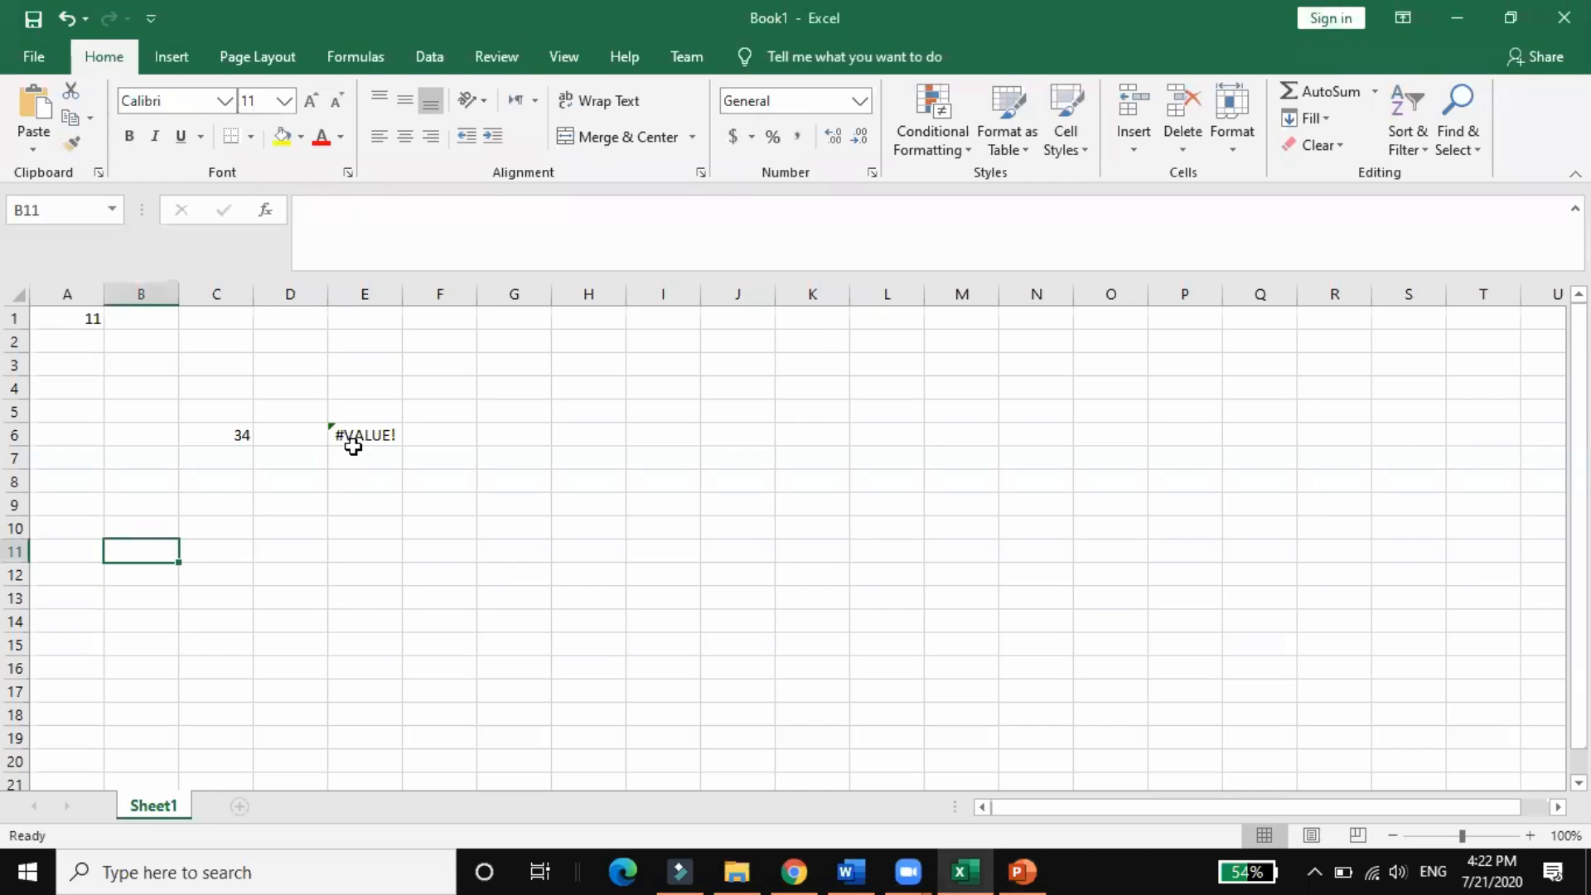
Wrap the range in cell E6's formula in a SUM function, making it =SUM(A1:C6).
drag(387, 450, 377, 432)
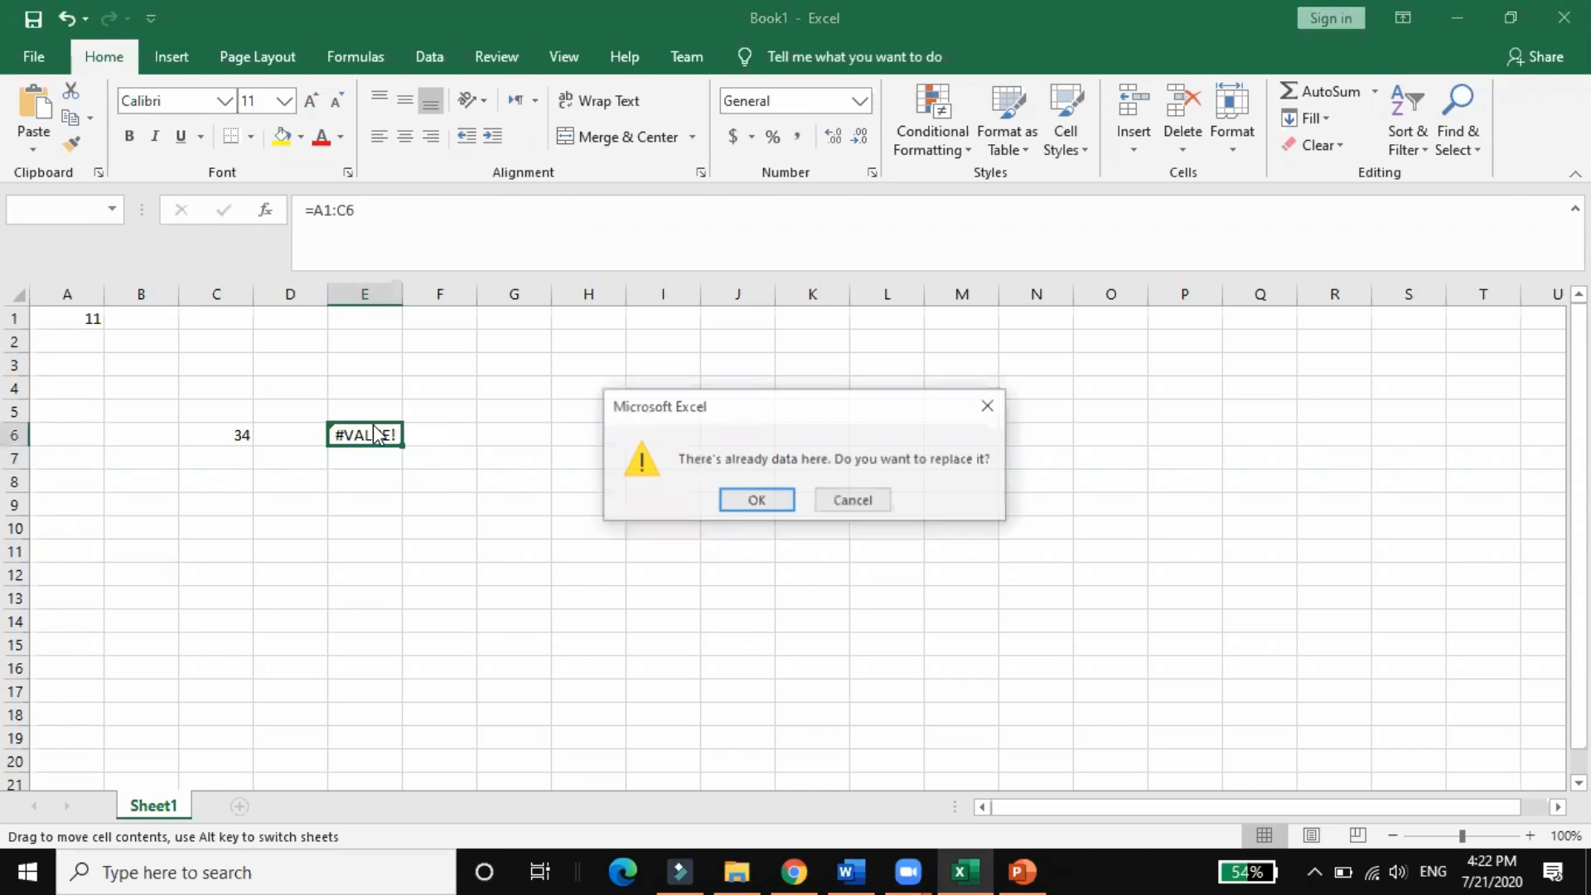
click(994, 404)
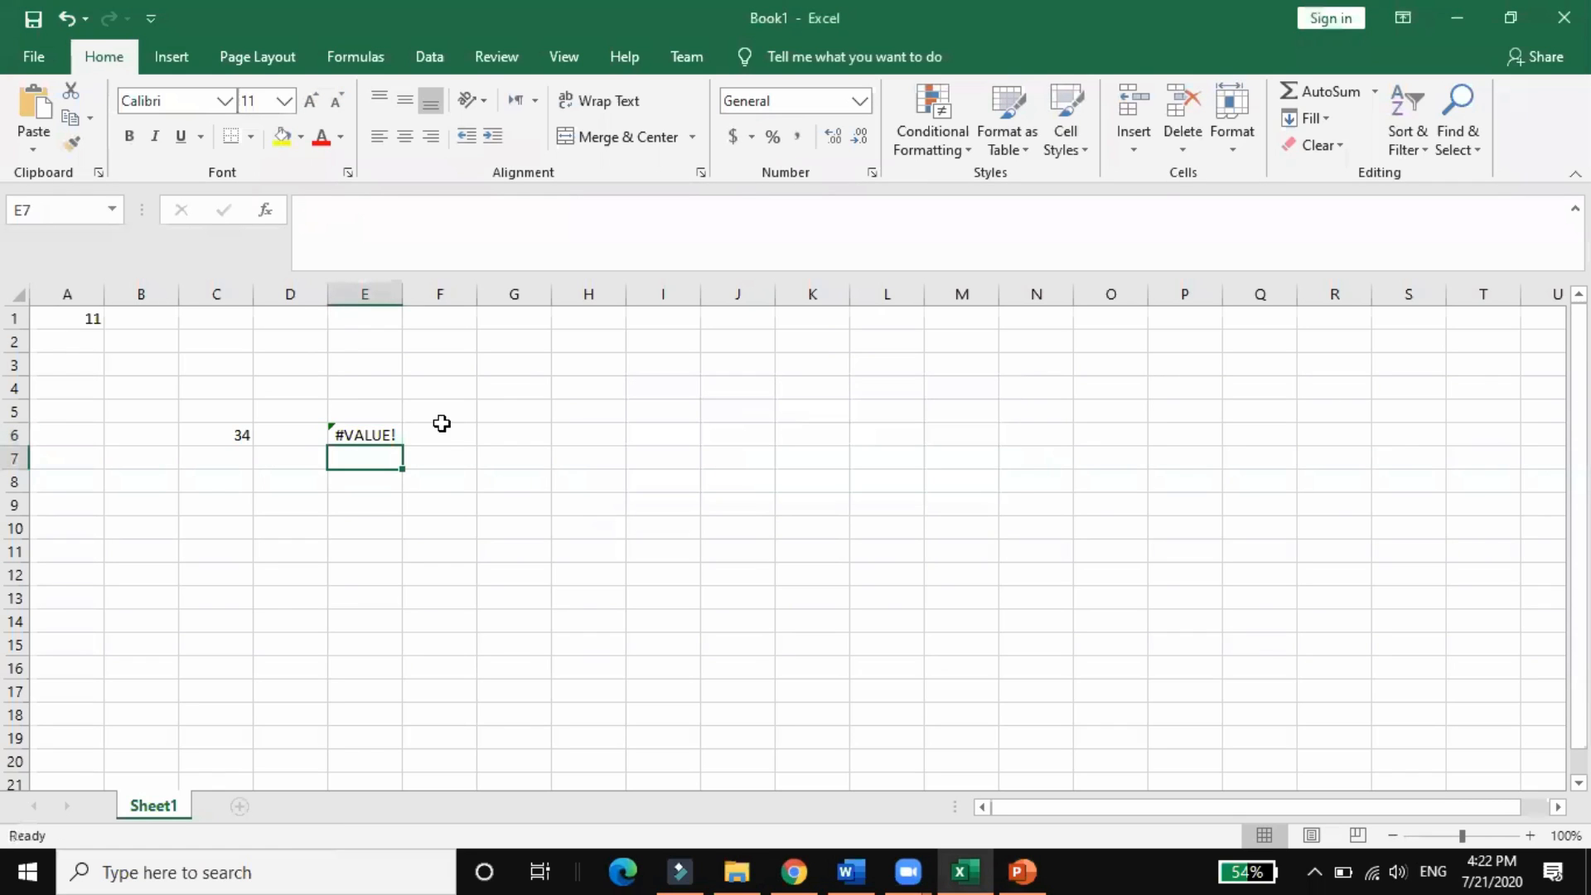
click(386, 436)
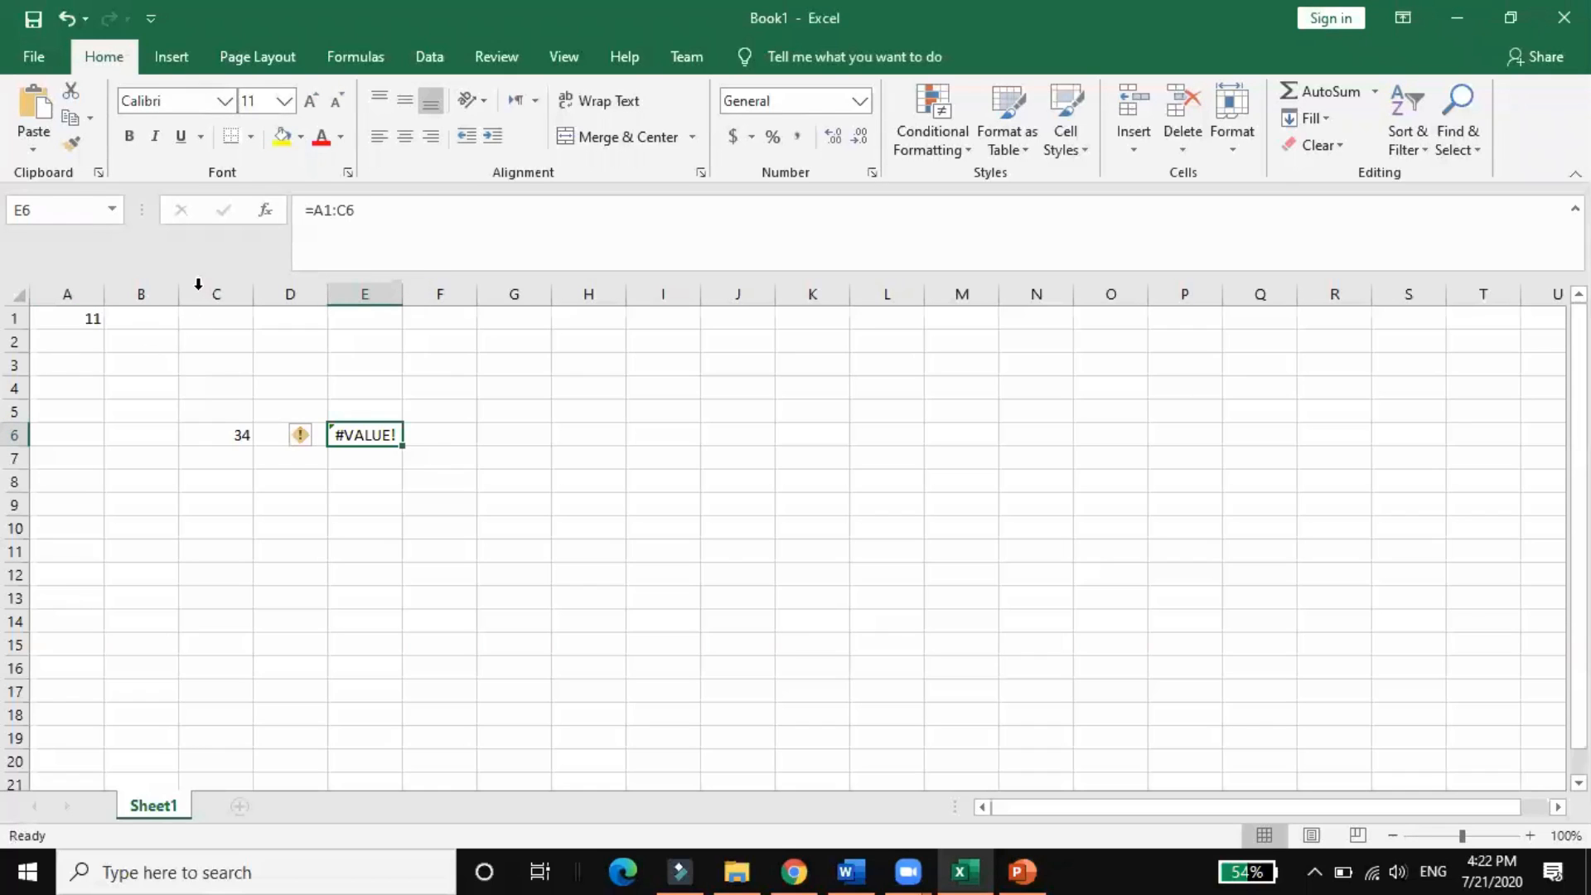
click(317, 208)
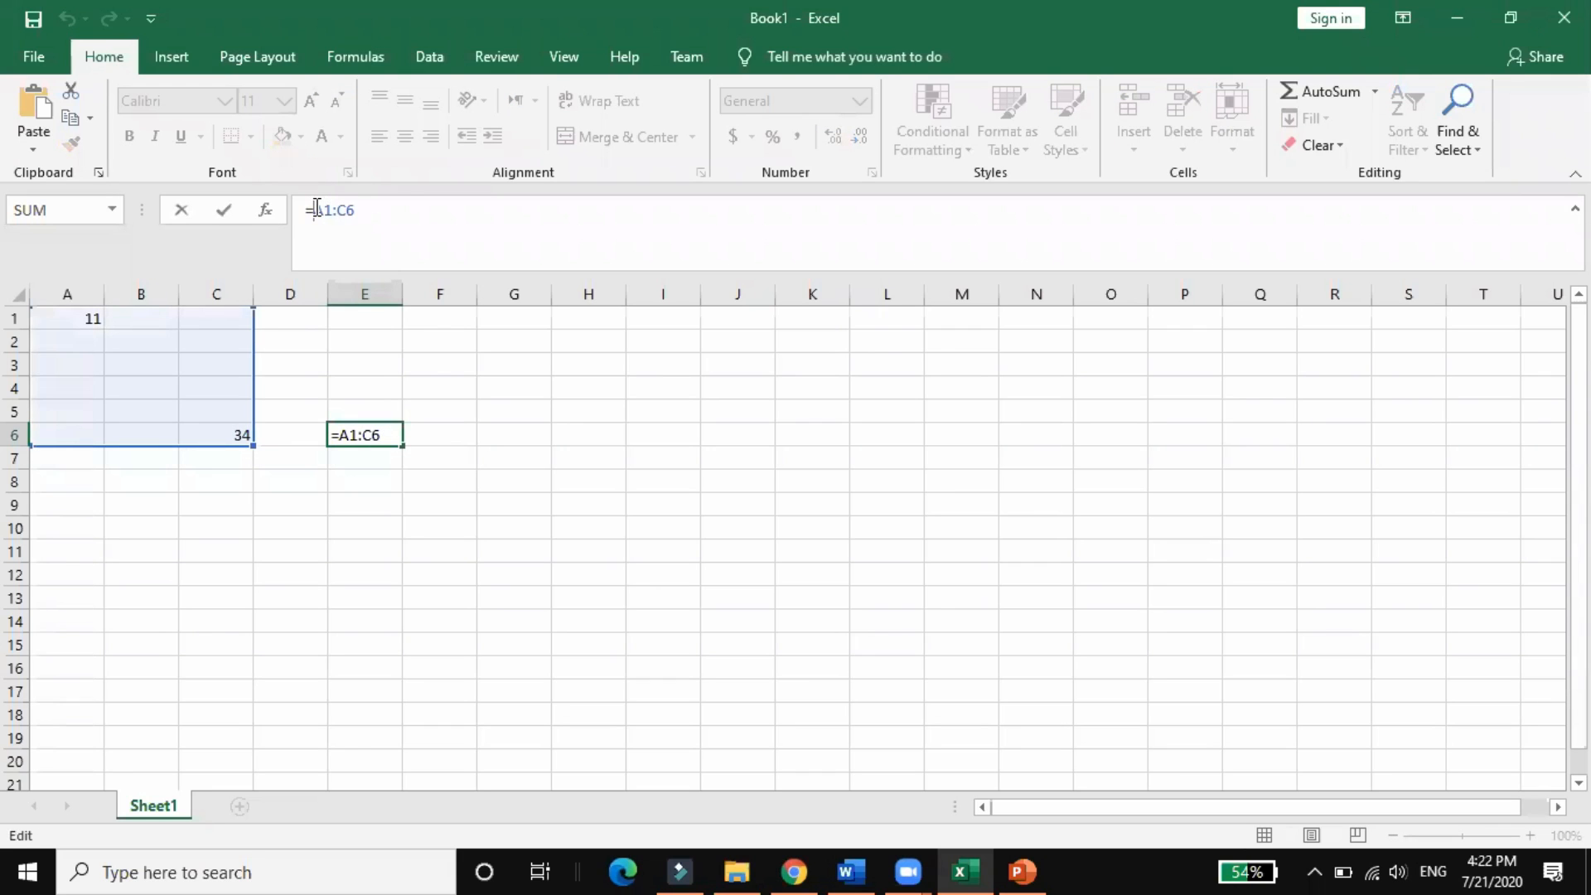
text(sum)
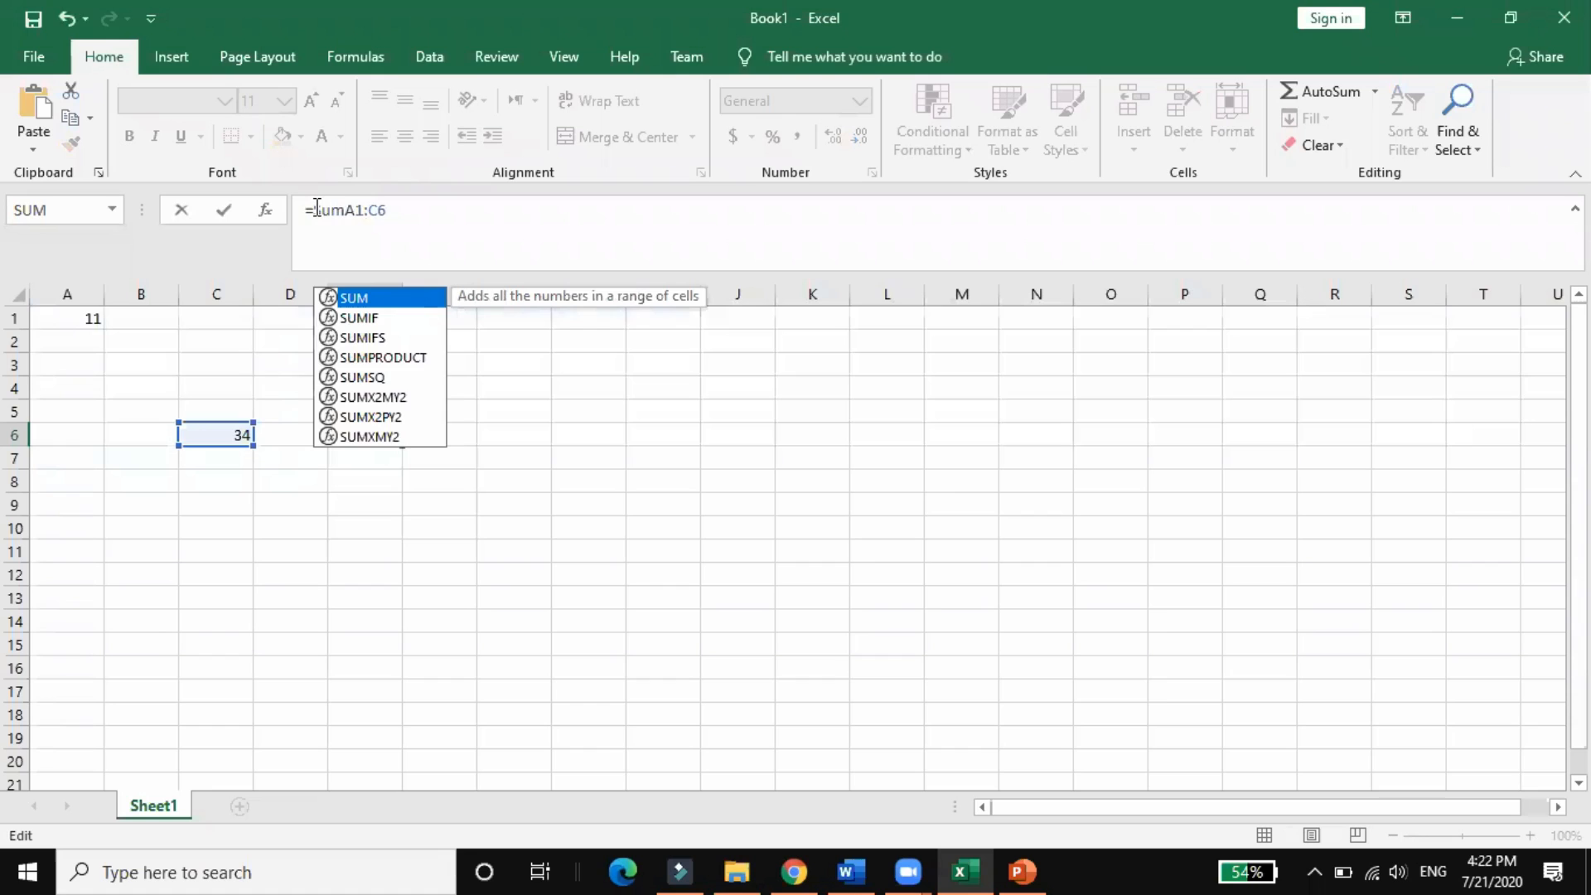
text(()
key(Right)
key(Right)
key(Right)
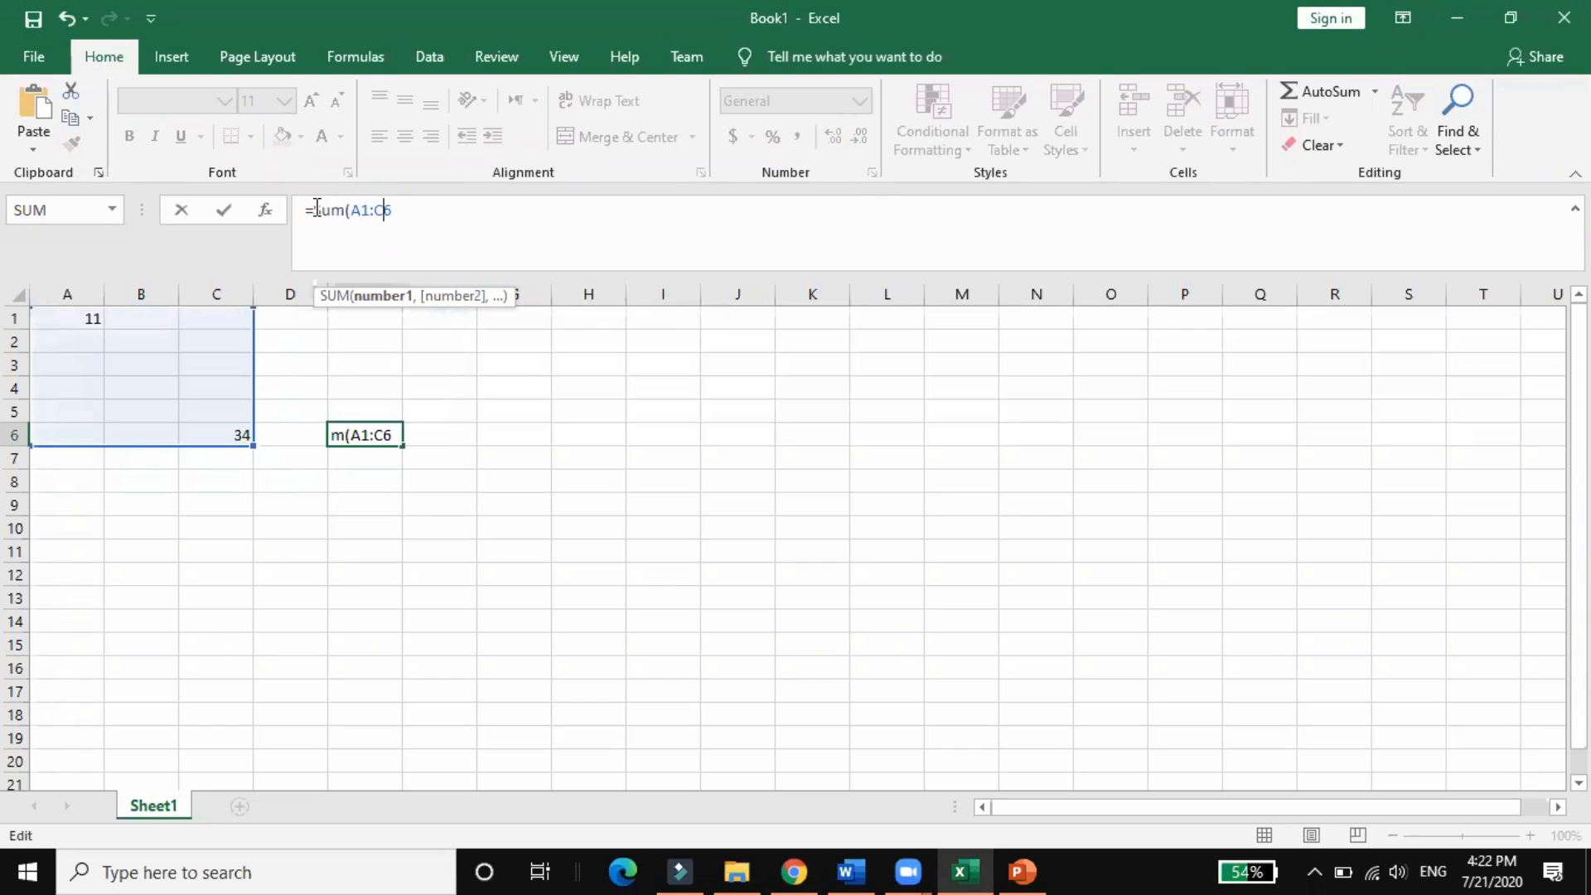
key(Return)
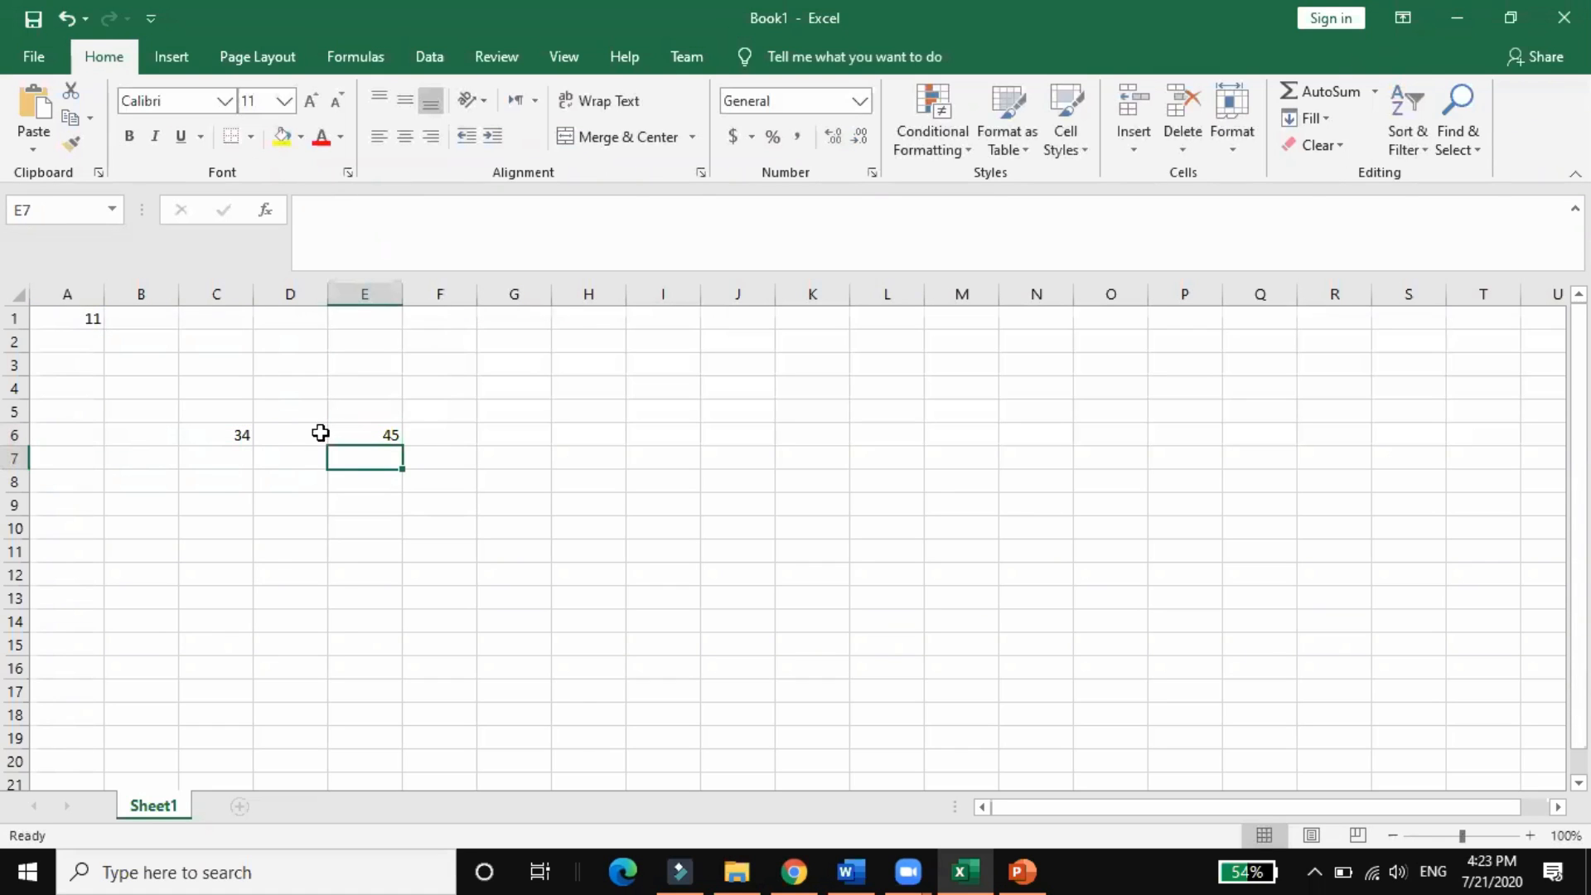
Remove the SUM function and its parentheses from cell E6 so the formula is =A1:C6.
click(391, 435)
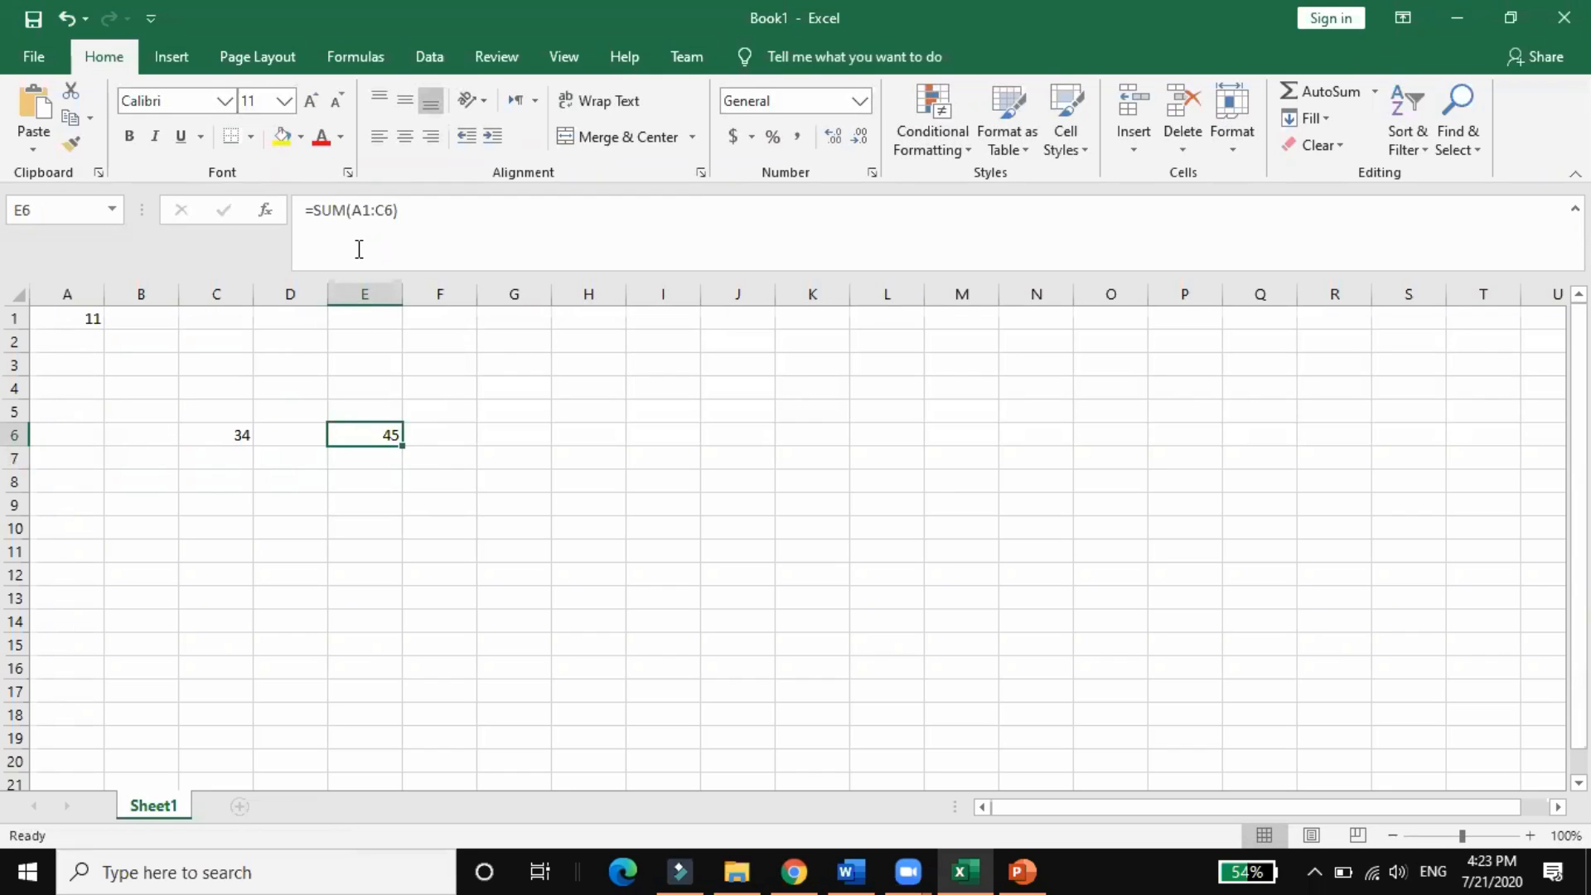
click(356, 217)
key(BackSpace)
key(BackSpace)
key(BackSpace)
key(BackSpace)
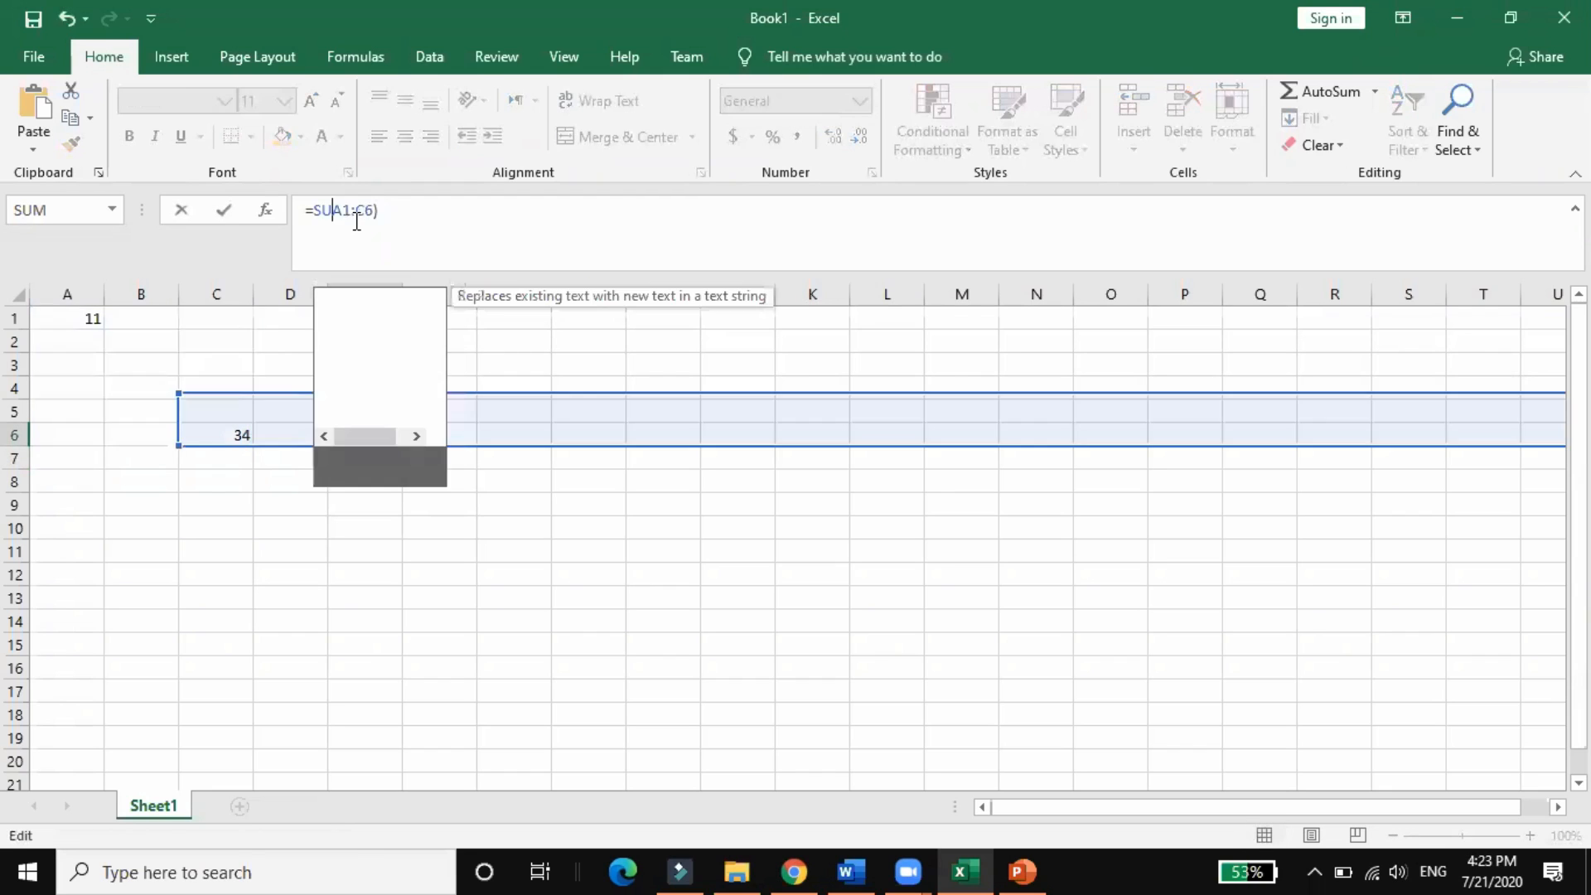
key(Right)
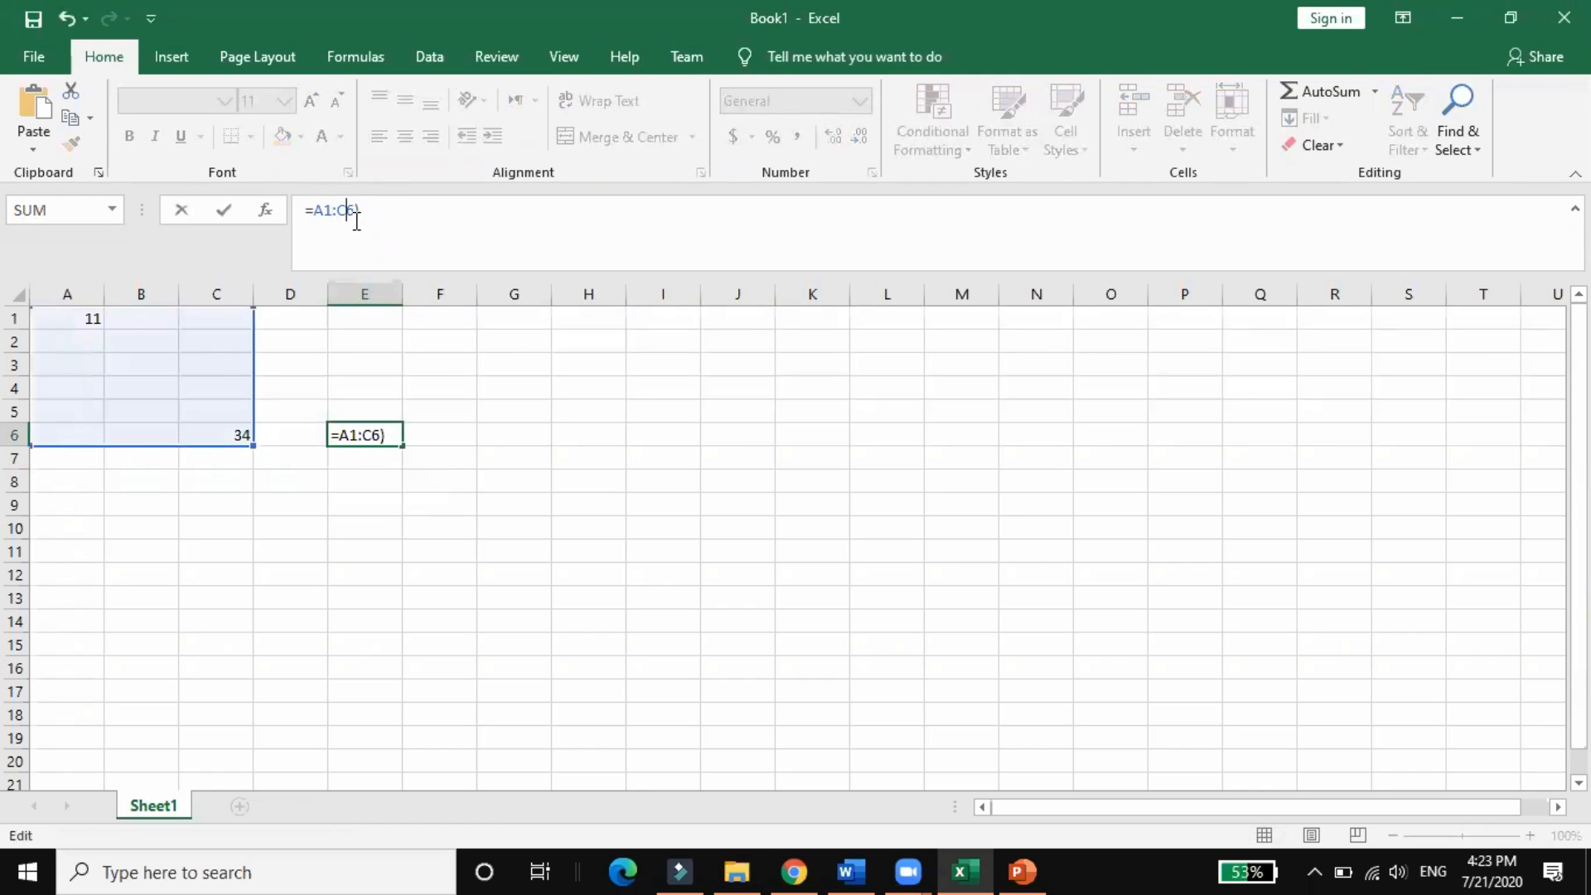
click(414, 457)
Change the first reference in cell E6's formula to the malformed AA, giving =AA:C6.
click(369, 430)
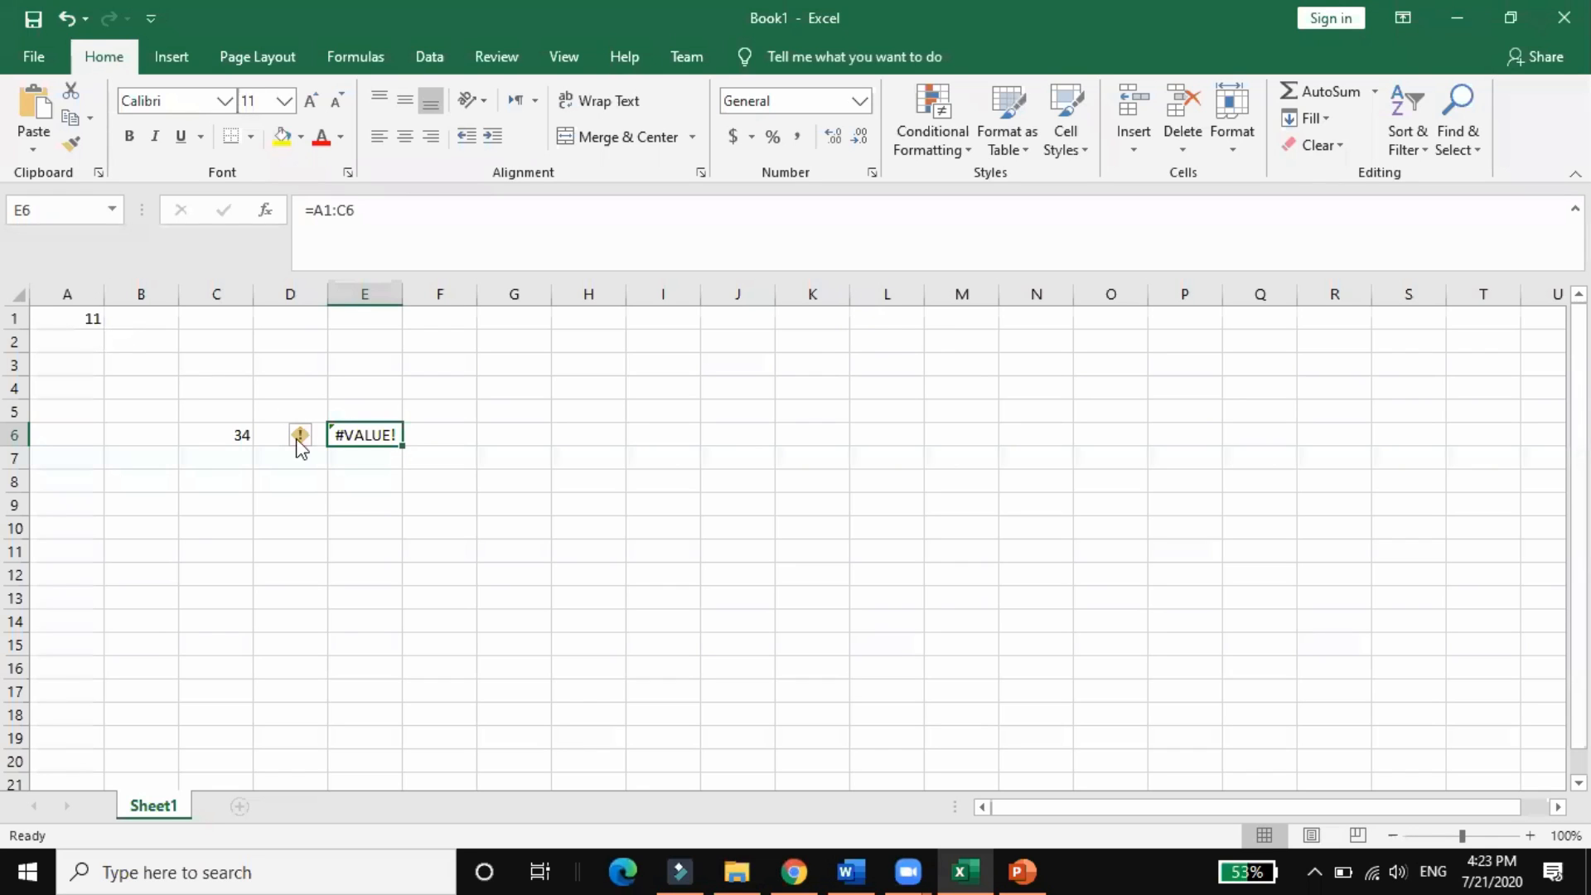
click(324, 210)
key(Delete)
text(A)
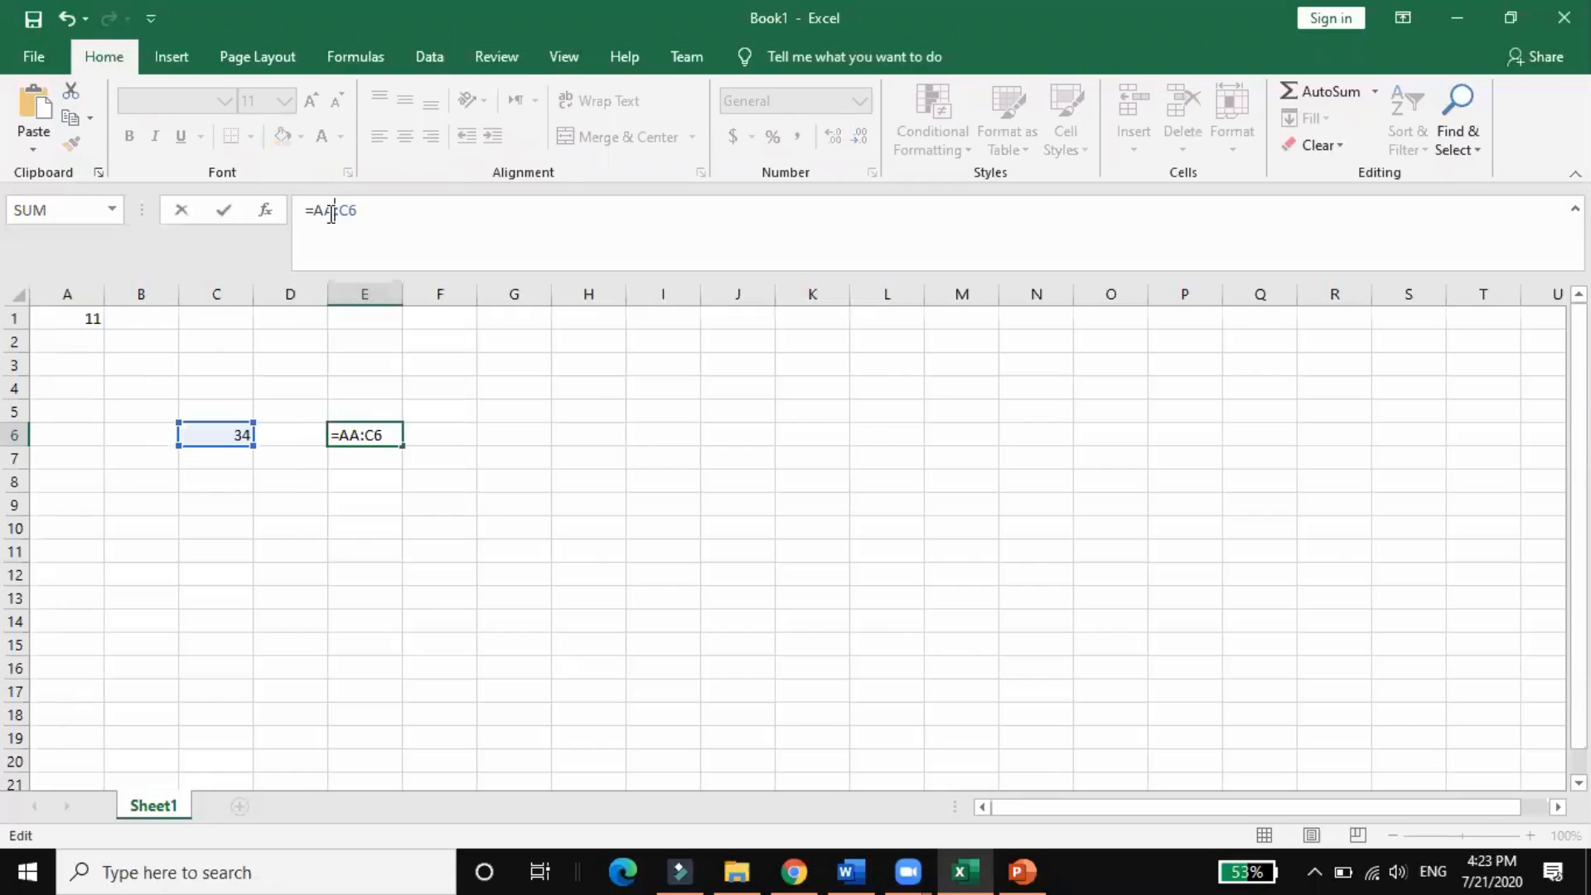
click(406, 481)
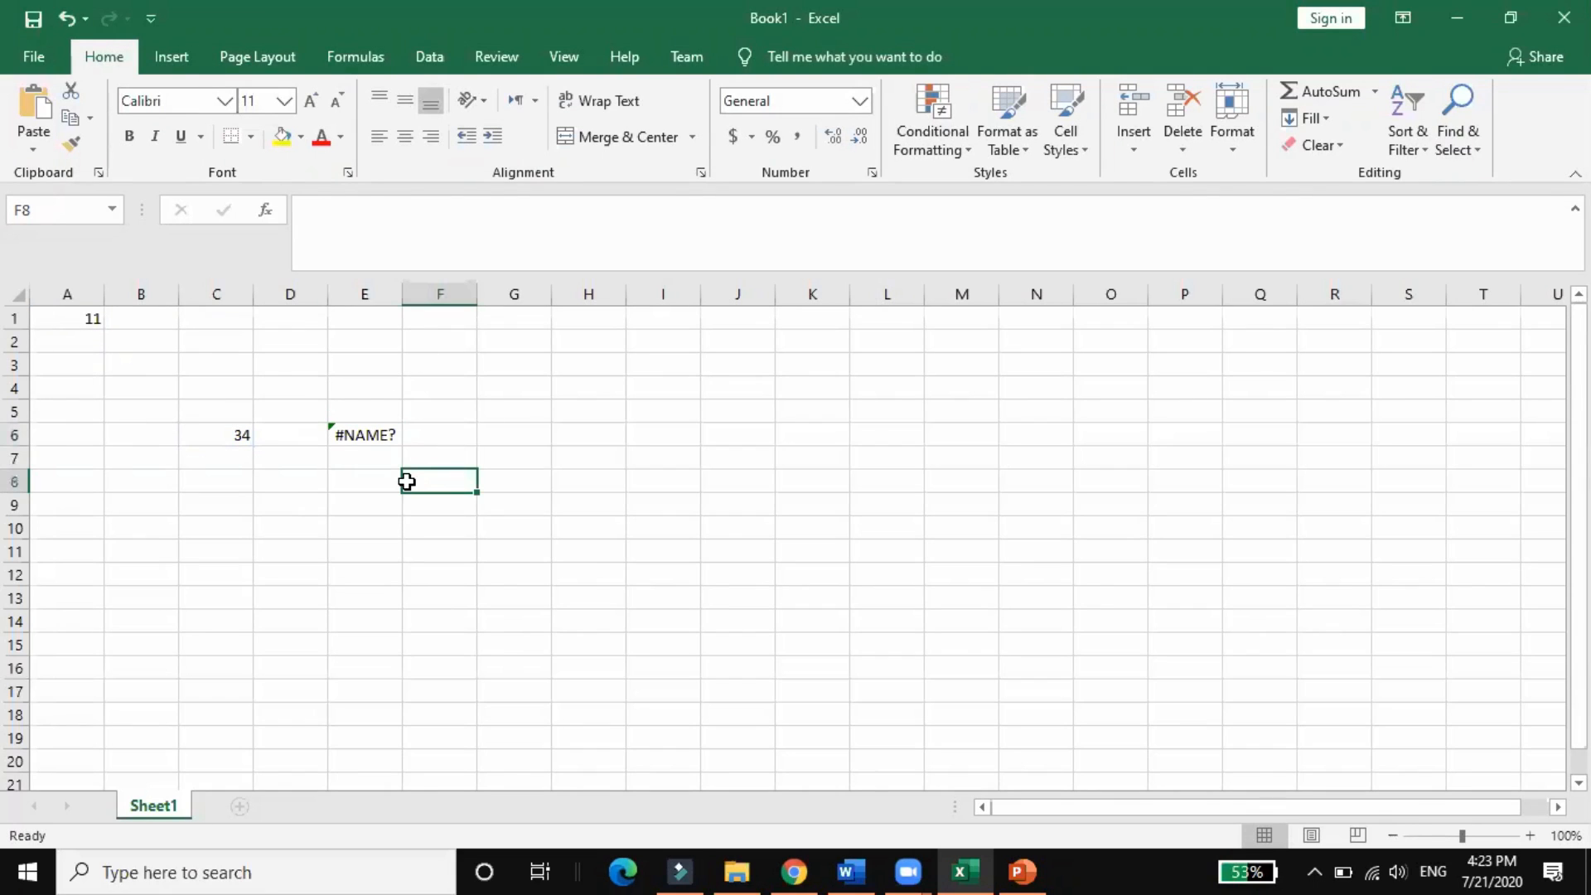
Correct the malformed reference in cell E6 so the formula reads =A1:C6.
click(375, 434)
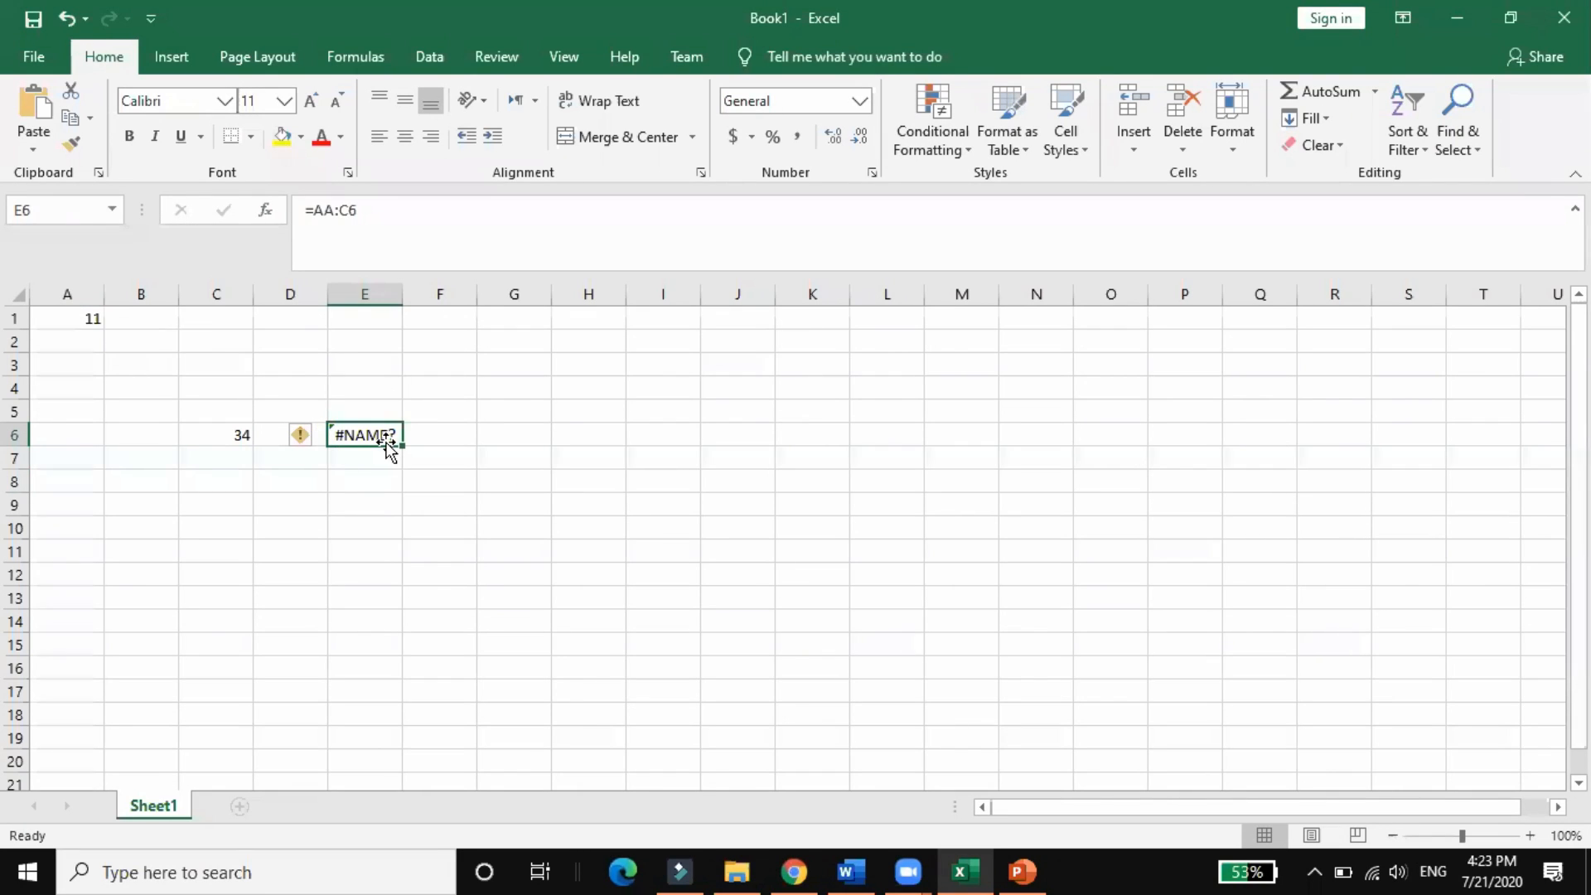
click(339, 222)
text(1)
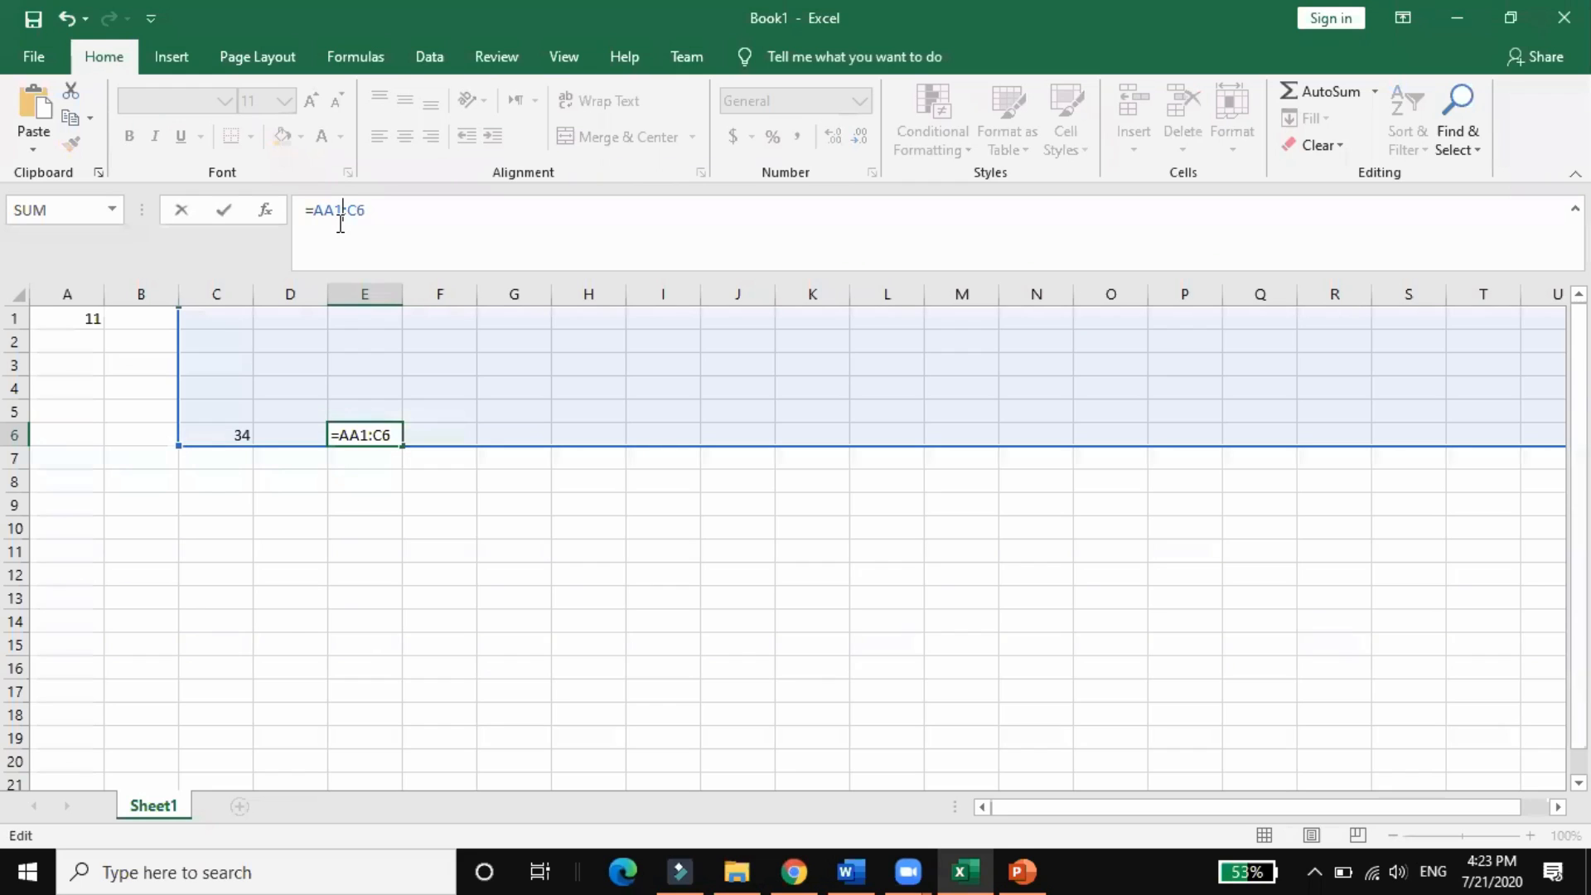
key(BackSpace)
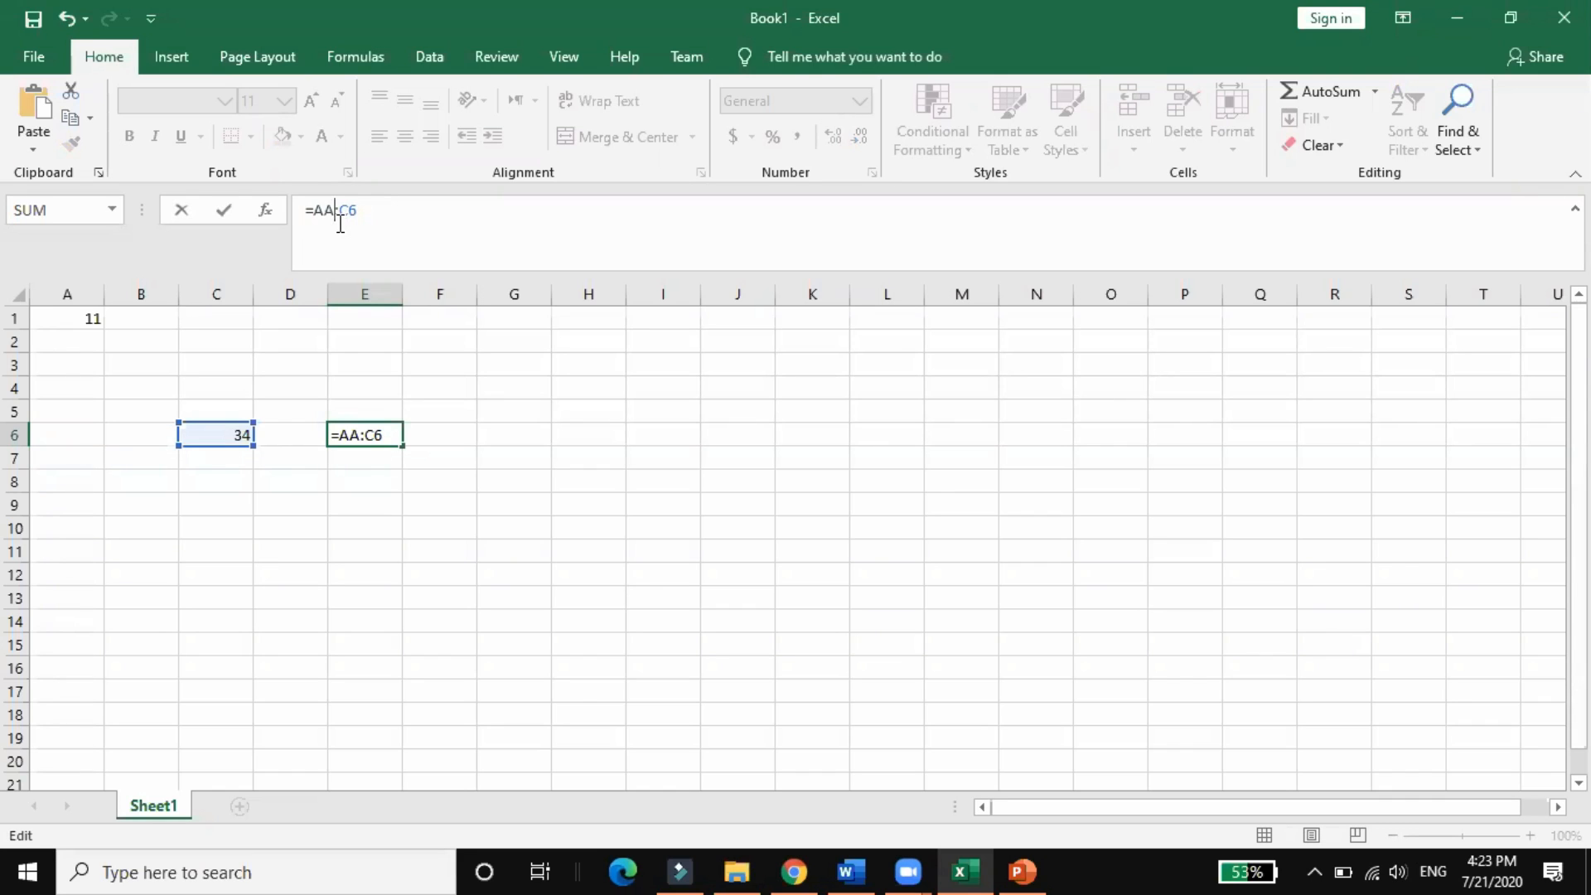
key(BackSpace)
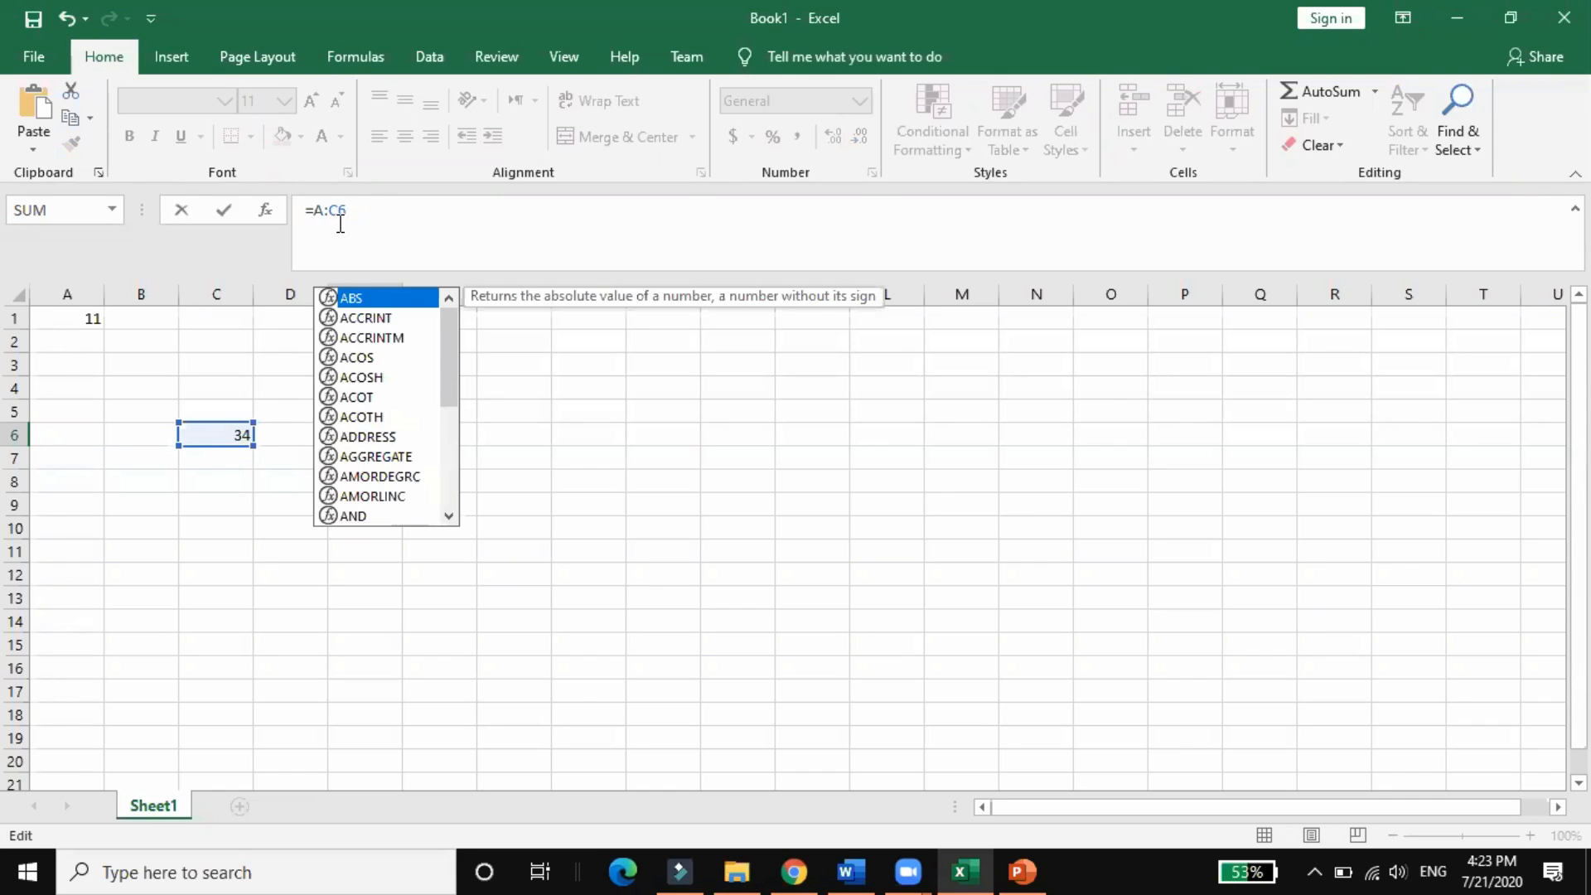
text(1)
click(441, 539)
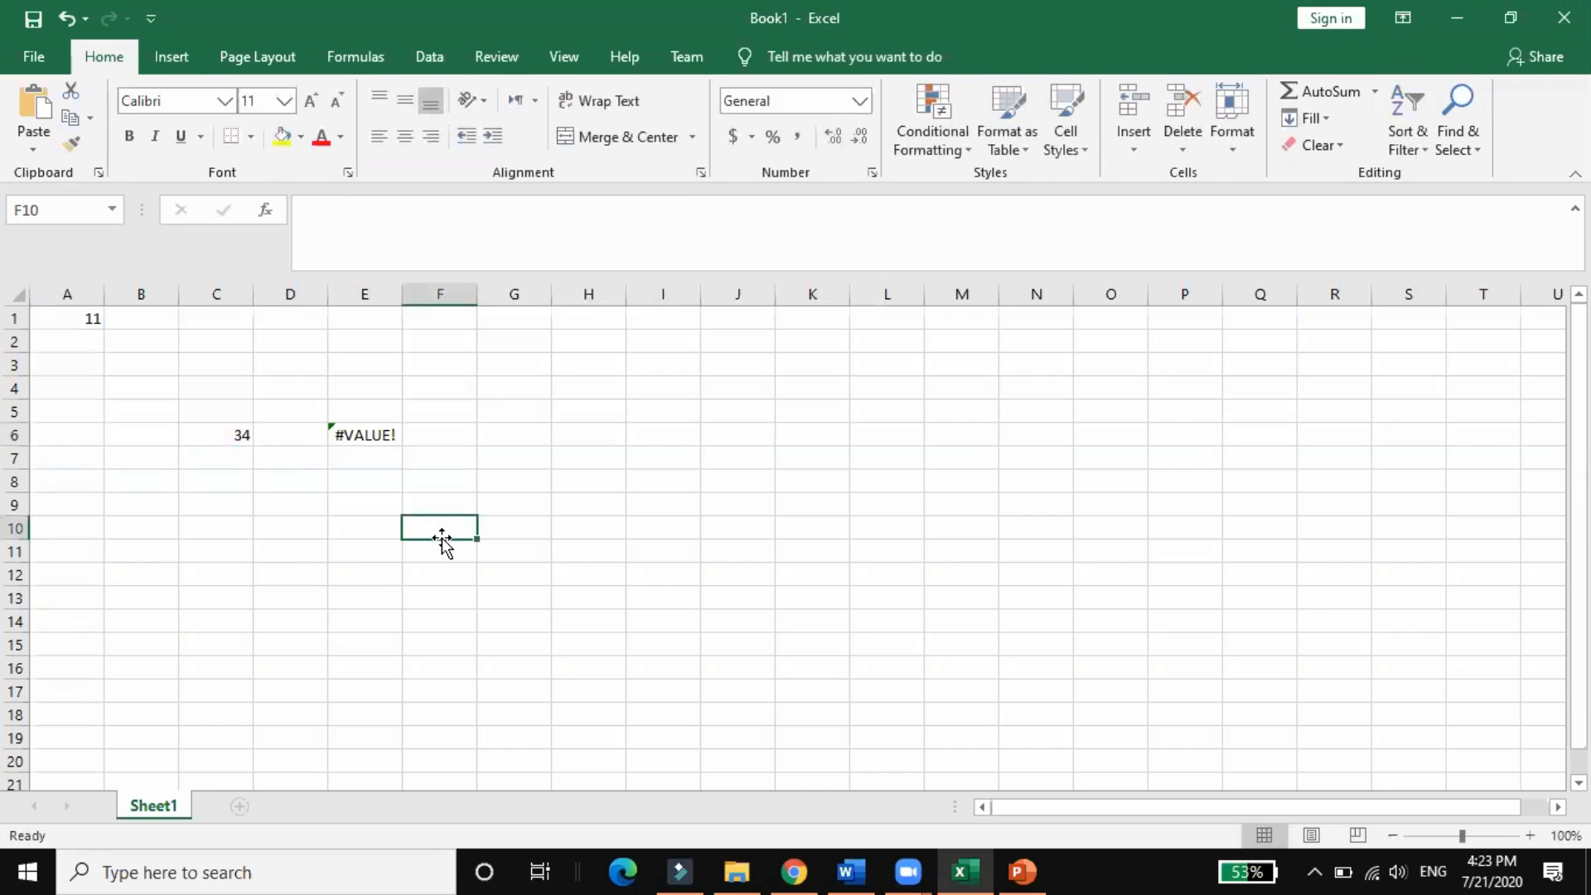
Sum the range in cell E6 by changing its formula to =SUM(A1:C6).
click(365, 439)
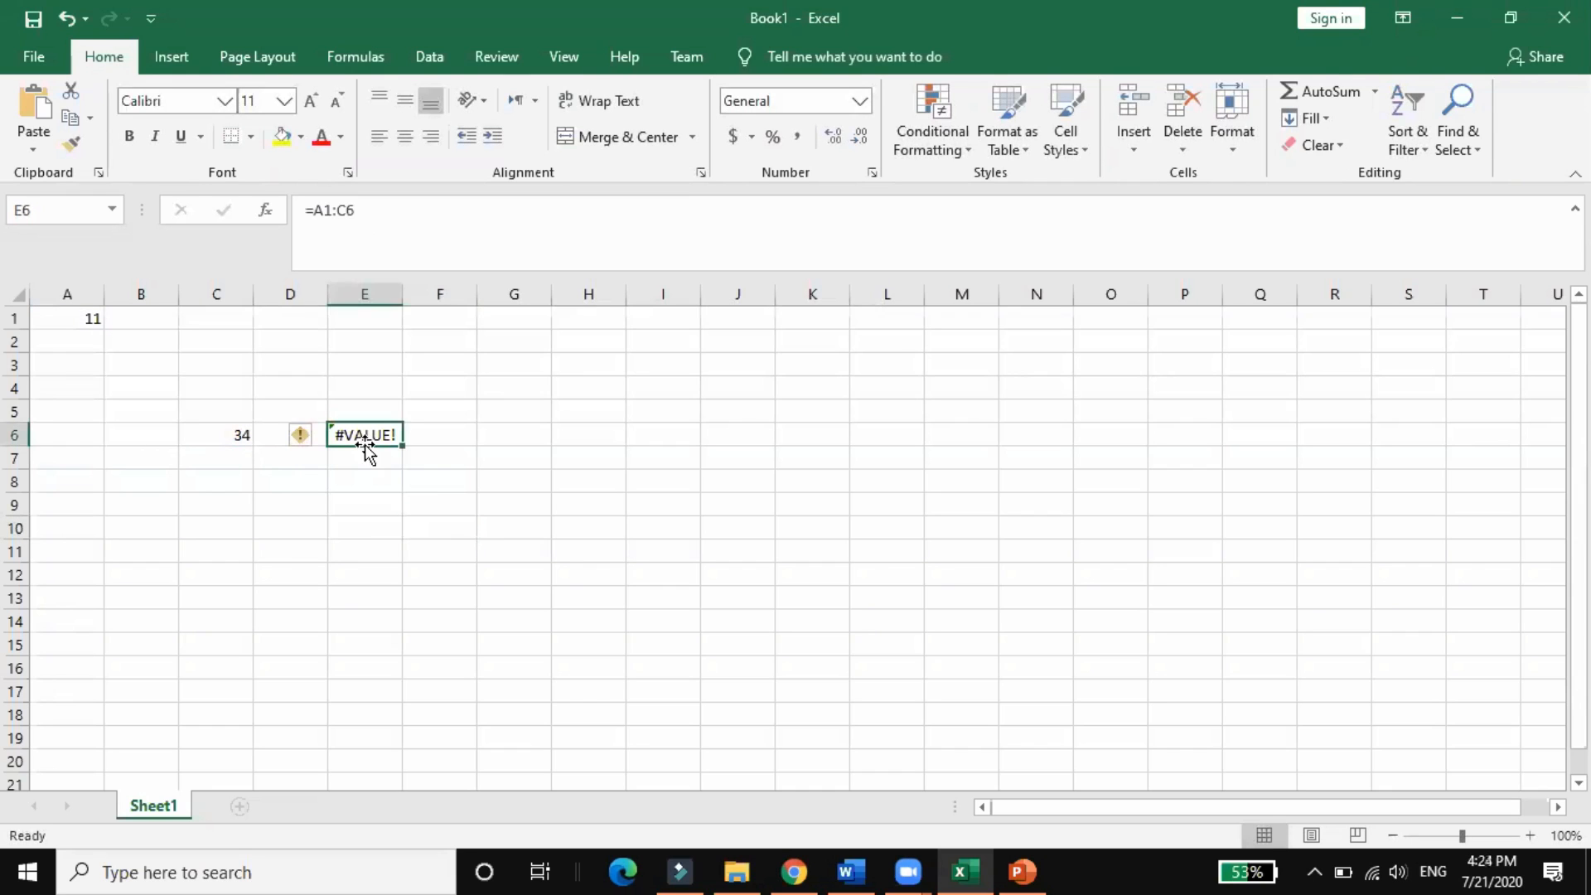
click(318, 213)
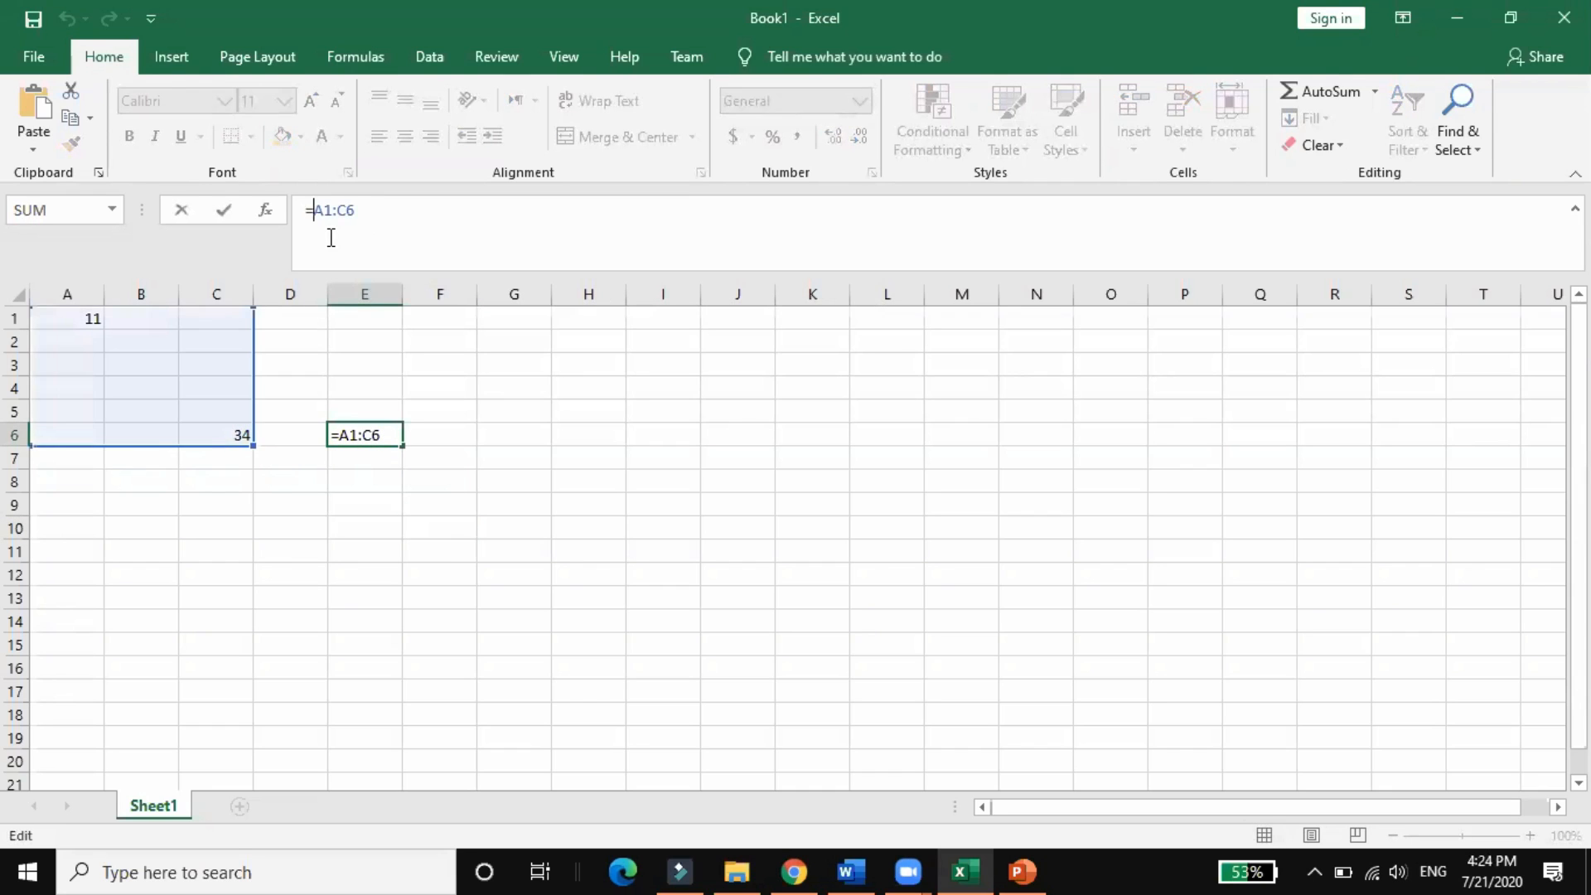
text(SUm()
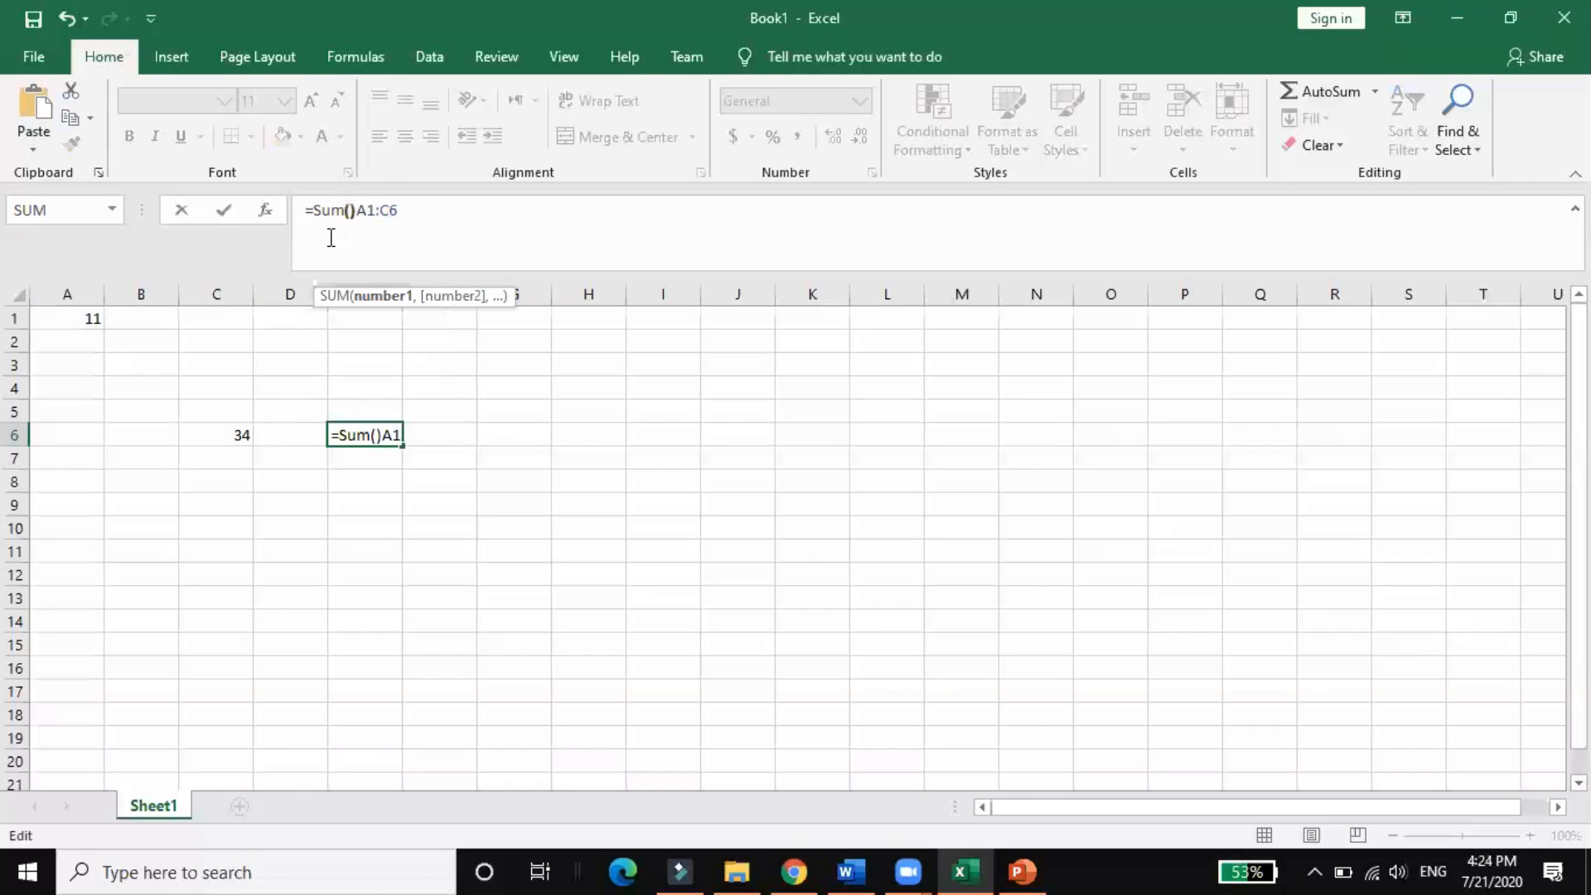
key(Right)
key(Right)
text())
key(Return)
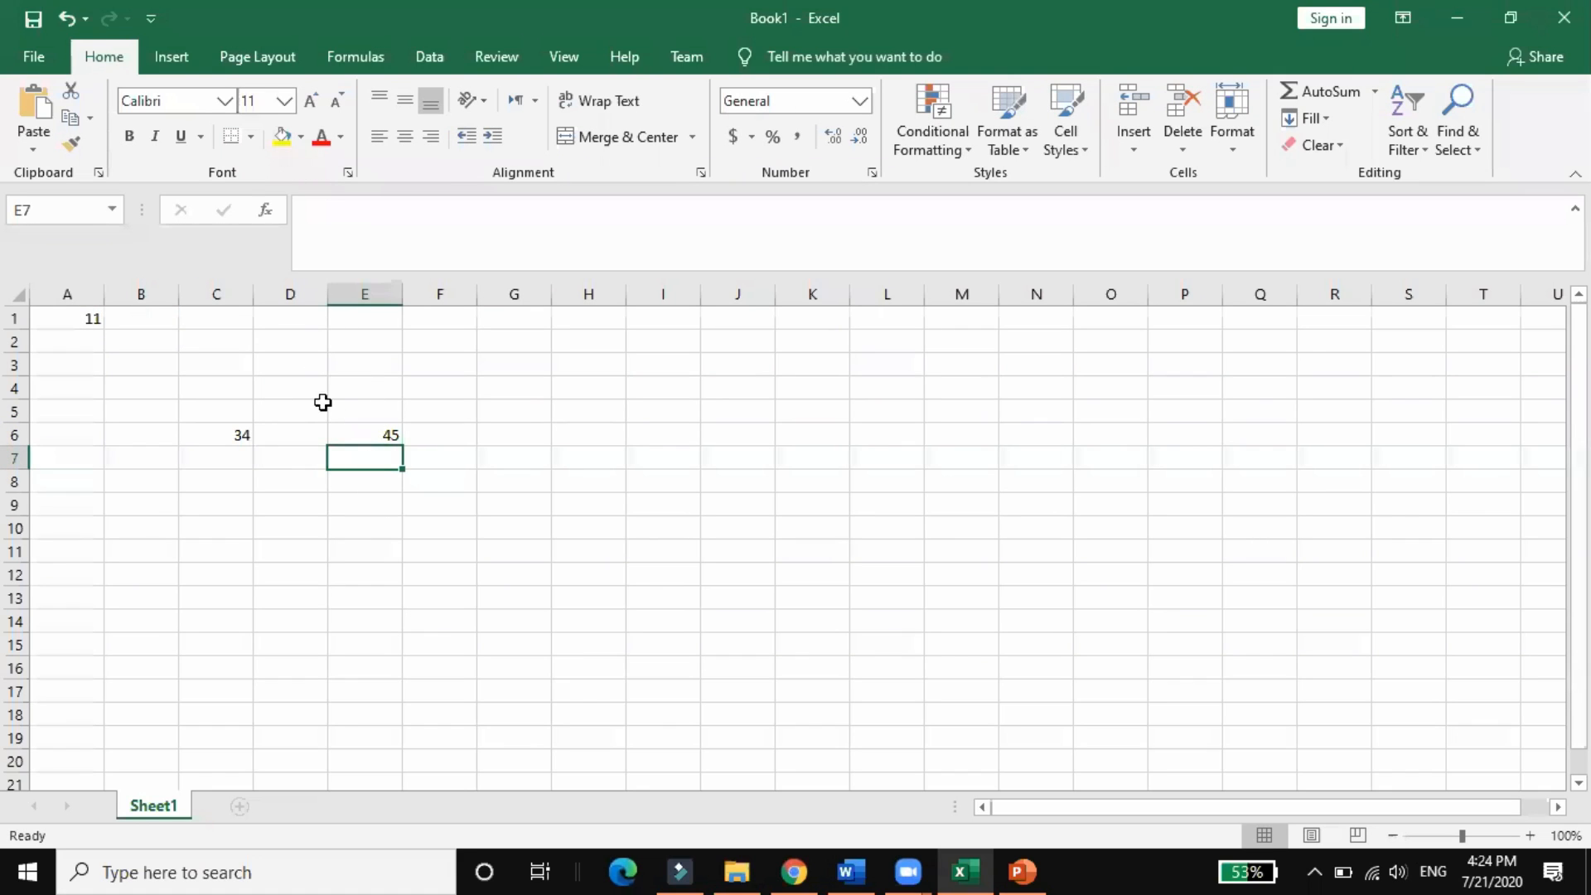
Enter the division-by-zero formula =c6/0 in cell E7.
click(350, 224)
text(=)
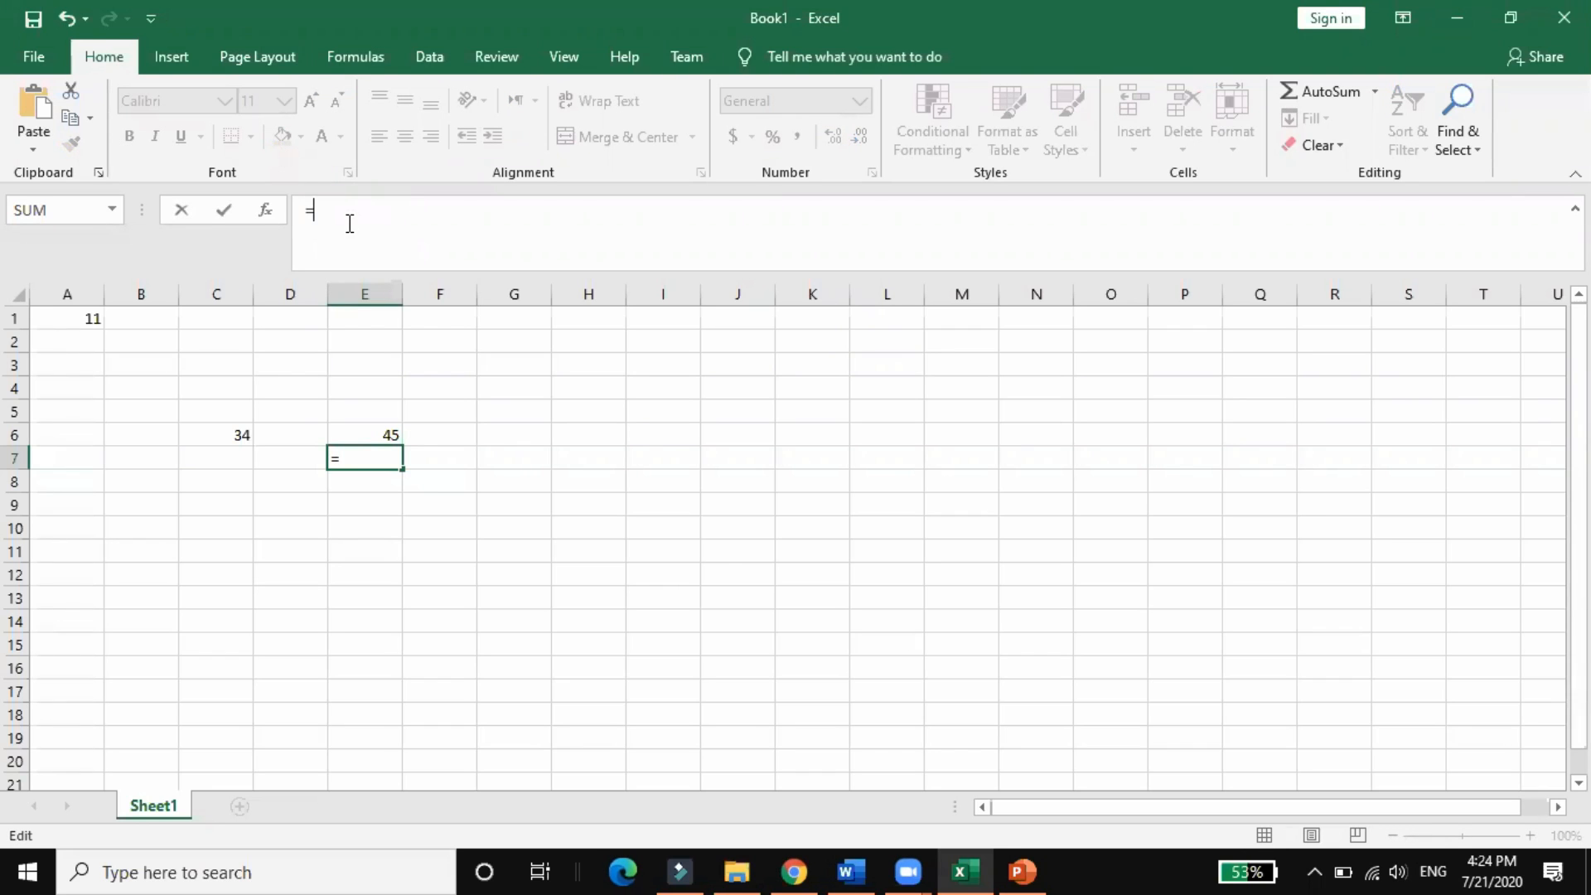
text(c)
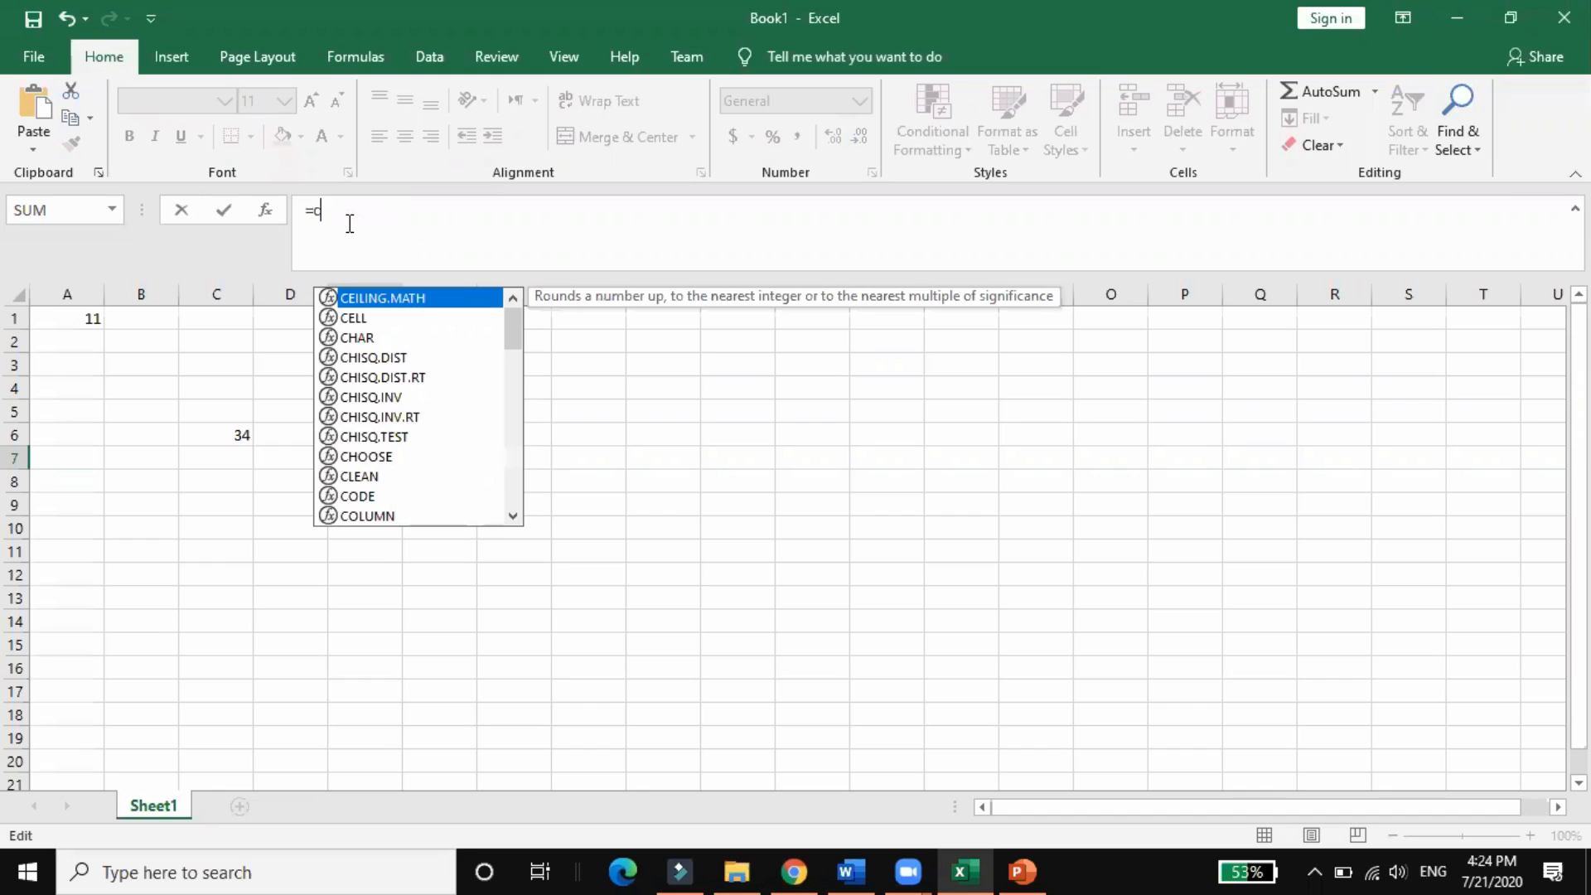
text(6/0)
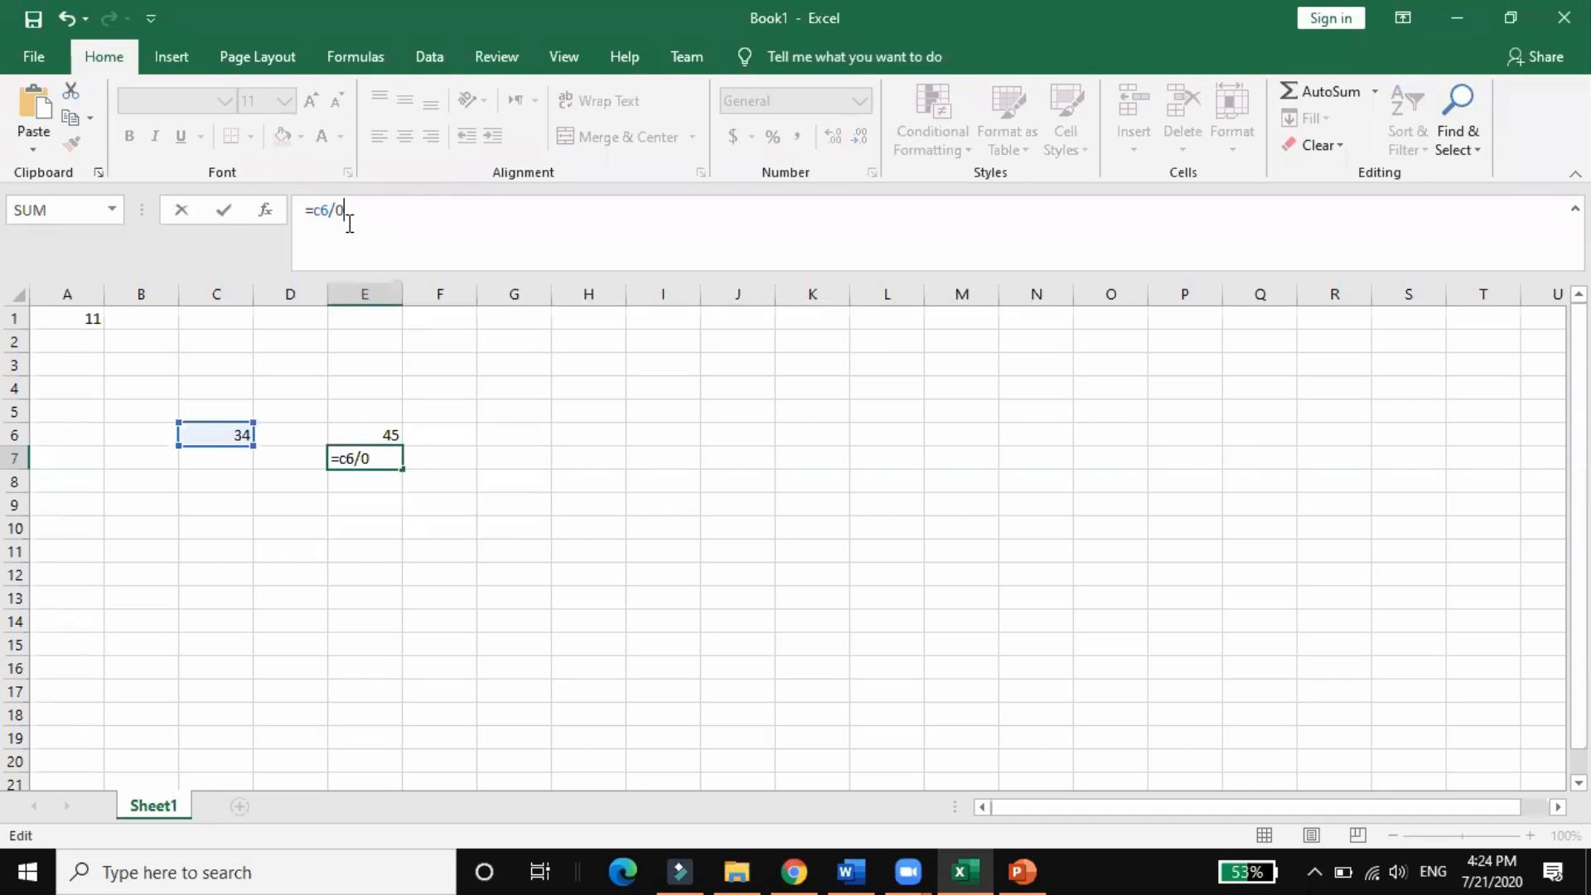
key(Return)
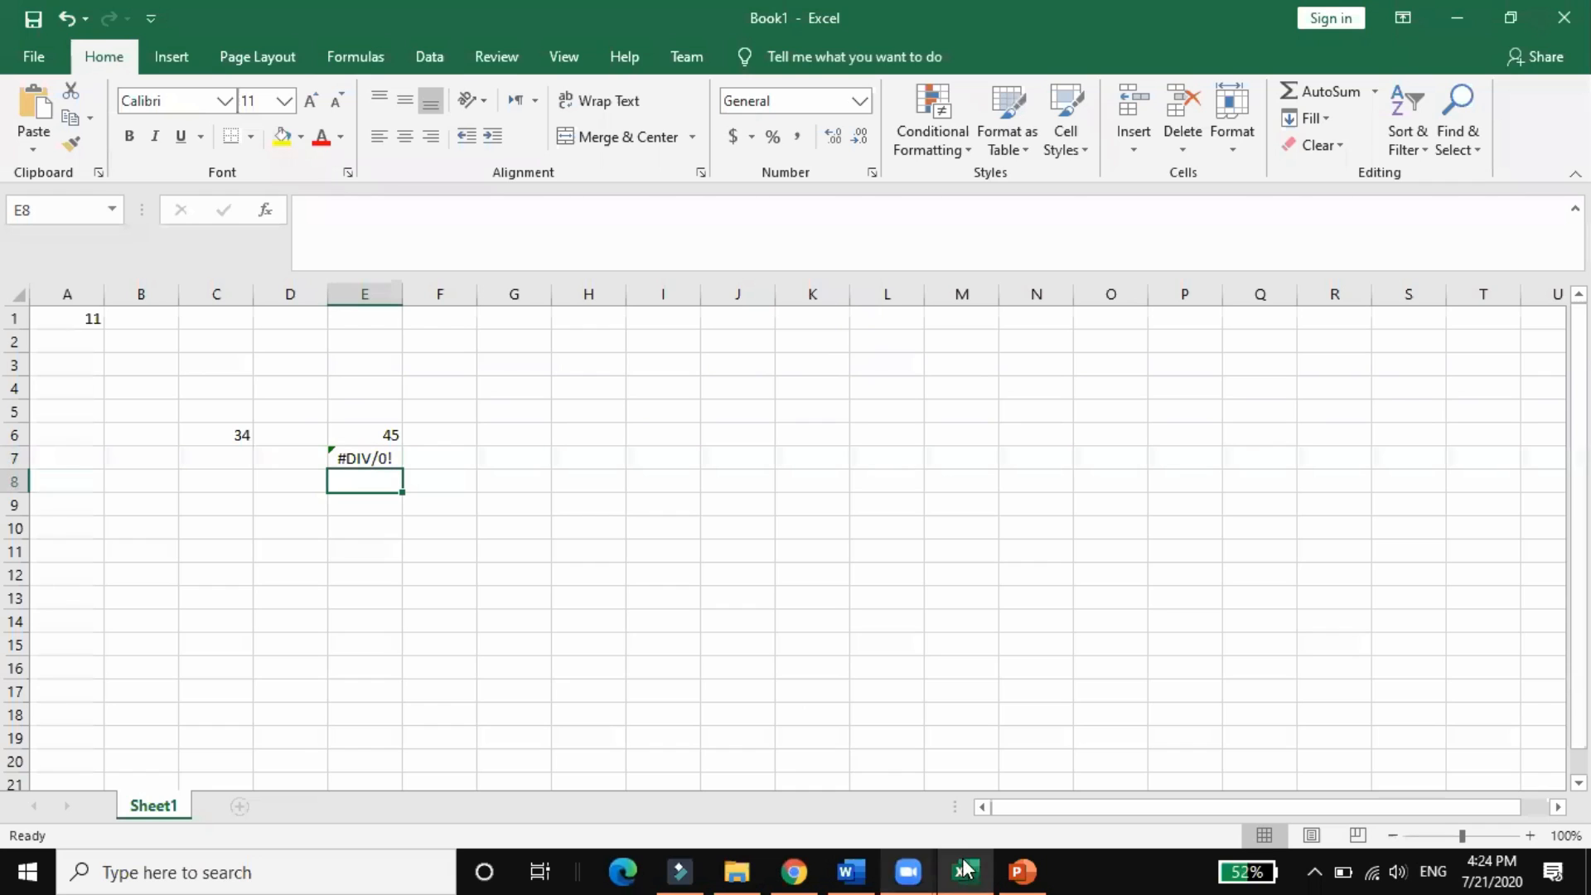
Switch to the PowerPoint lecture, review the Common Errors slide, and minimize the presentation.
mouse_move(1021, 868)
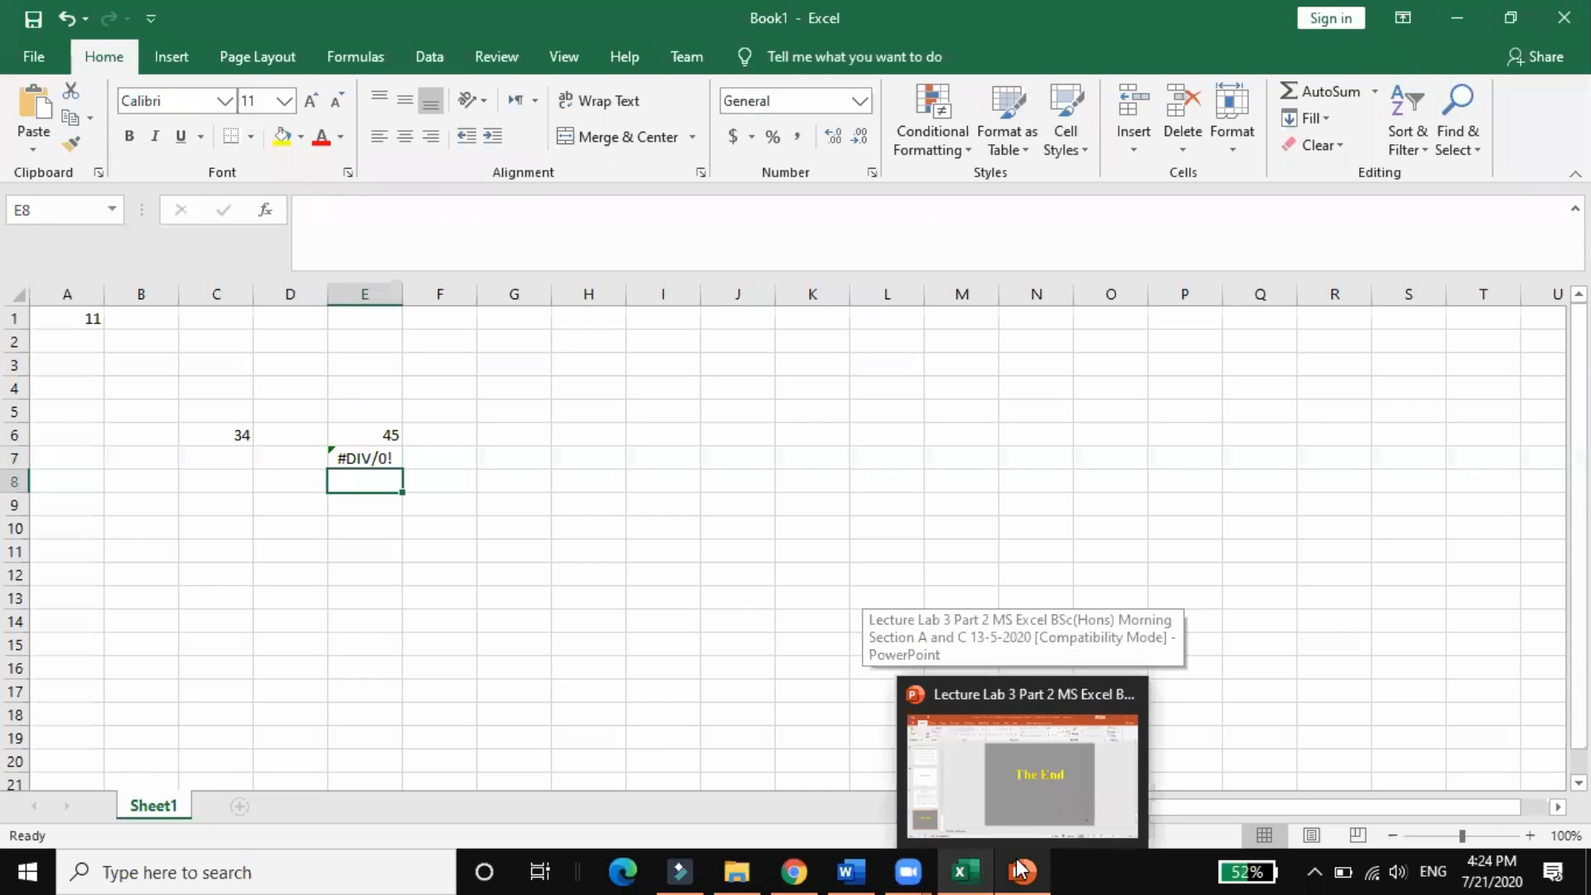
click(1021, 793)
scroll(1024, 793, up, 1)
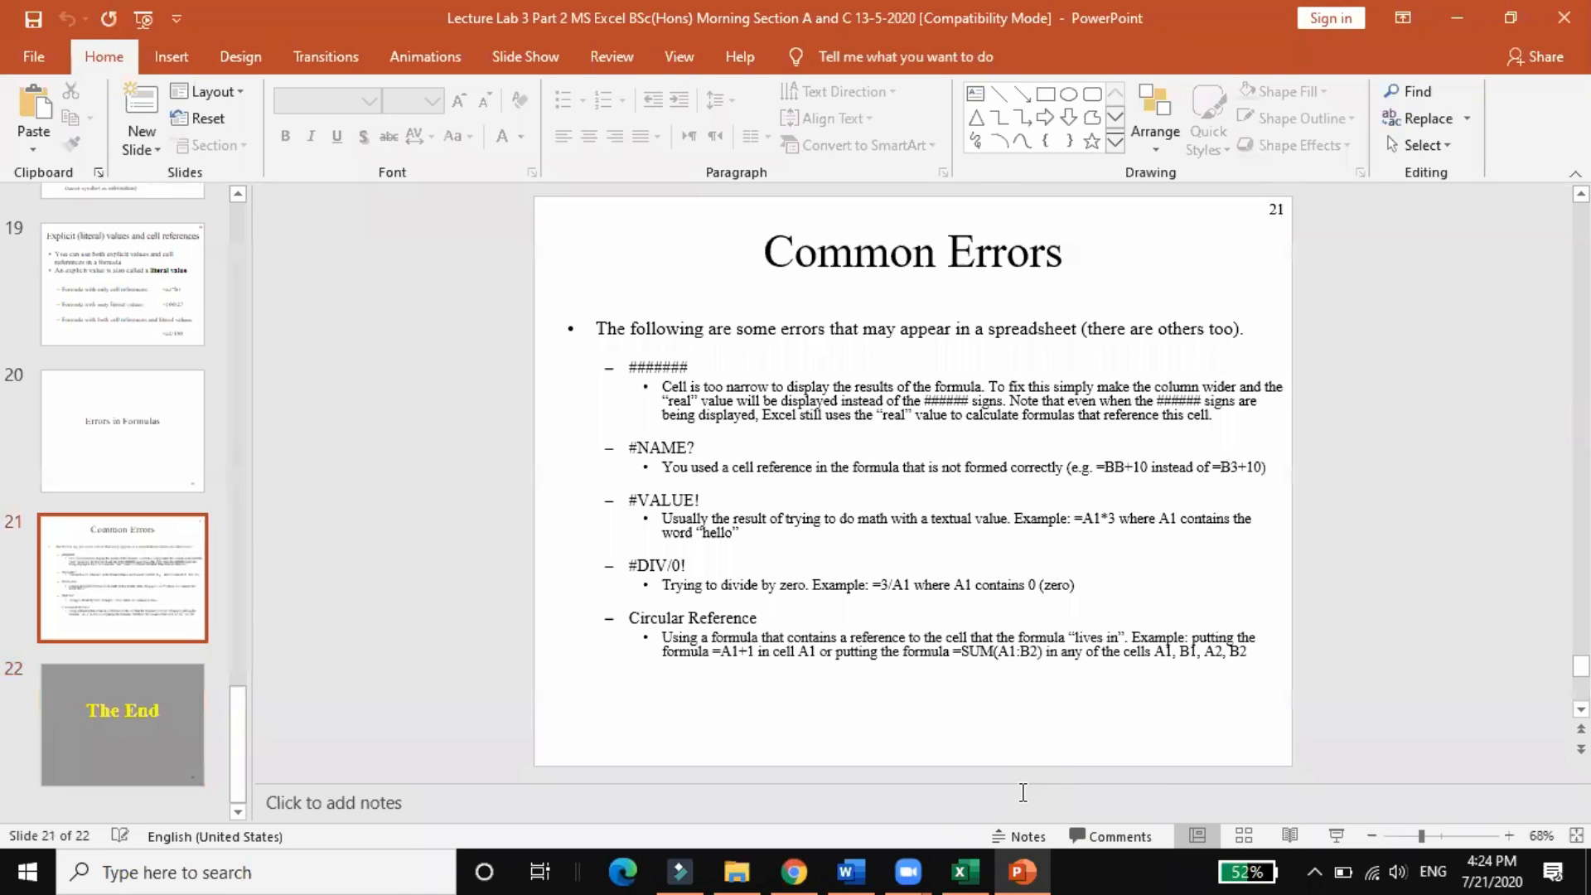
click(1438, 12)
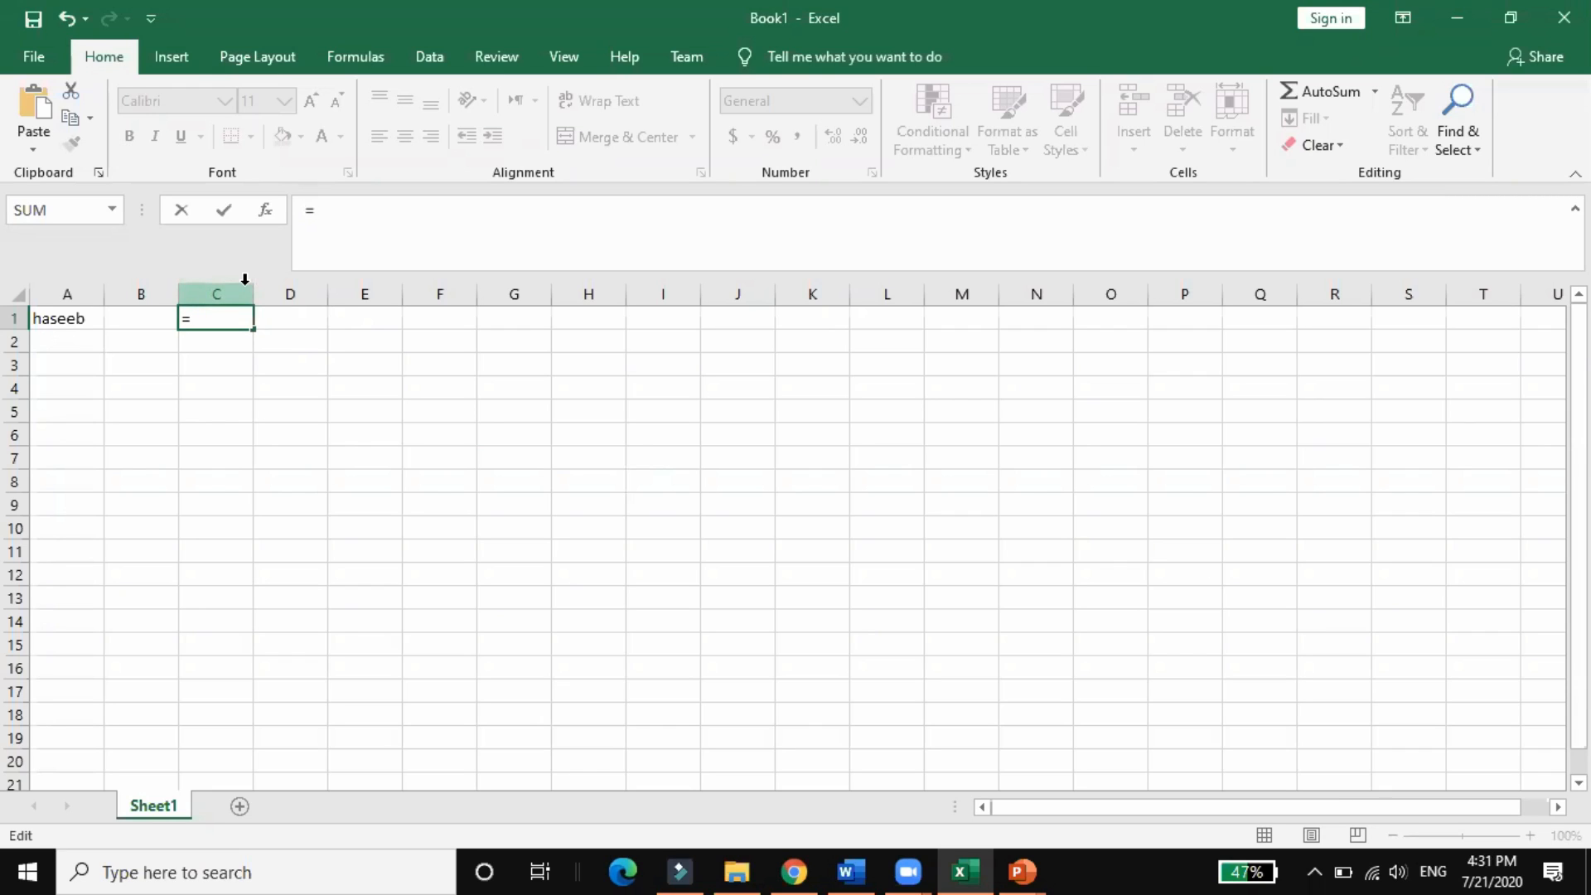
Complete the formula in cell C1 as =UPPER(A1) to convert the text in A1 to uppercase.
text(up)
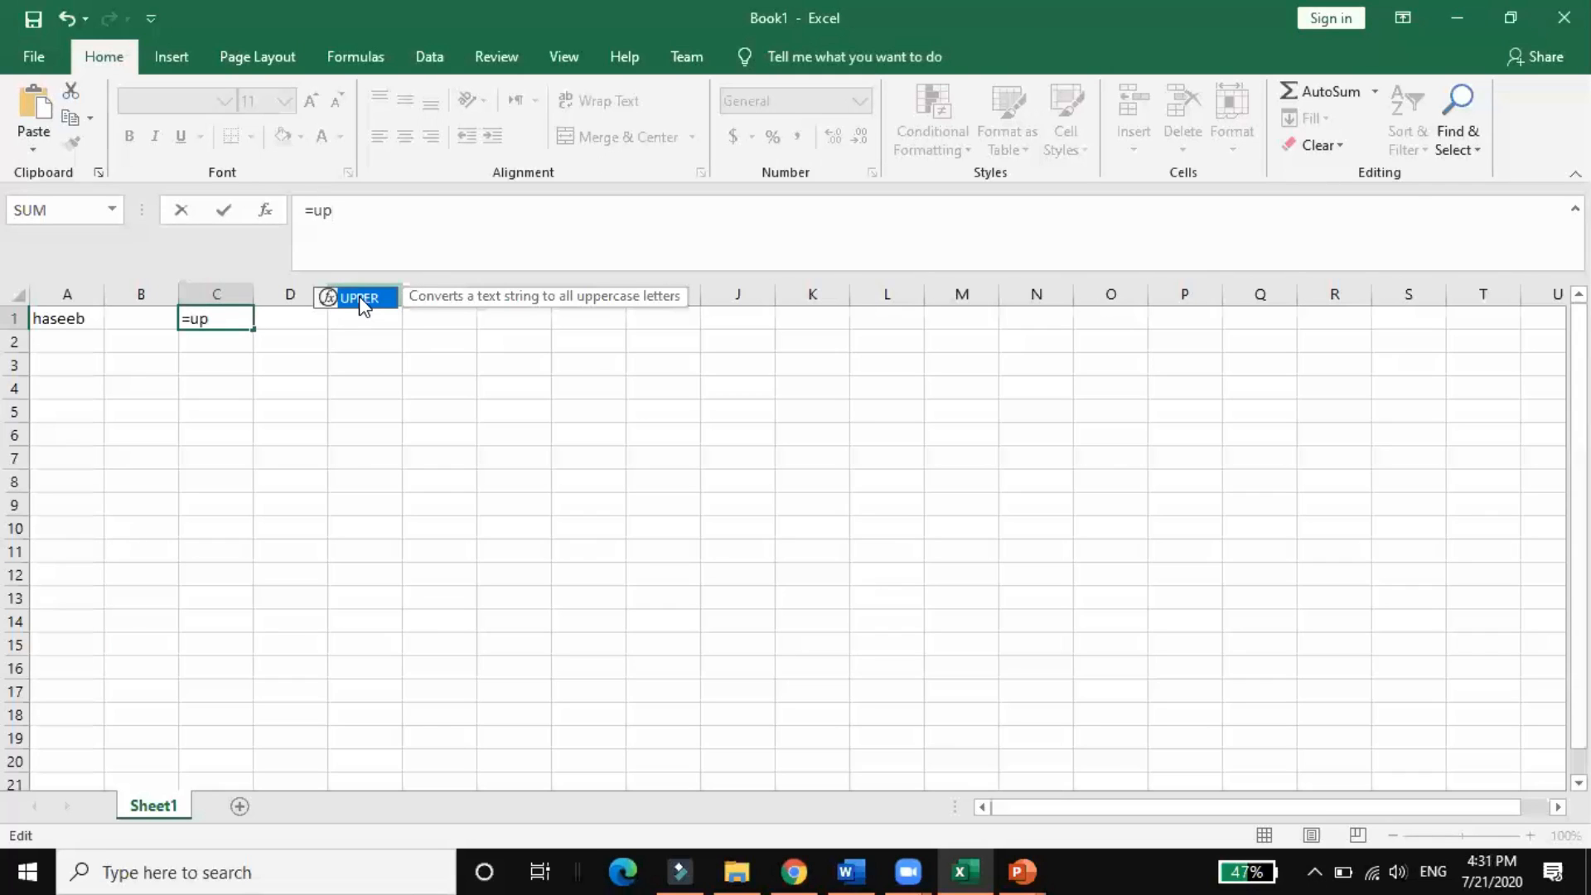
double_click(360, 295)
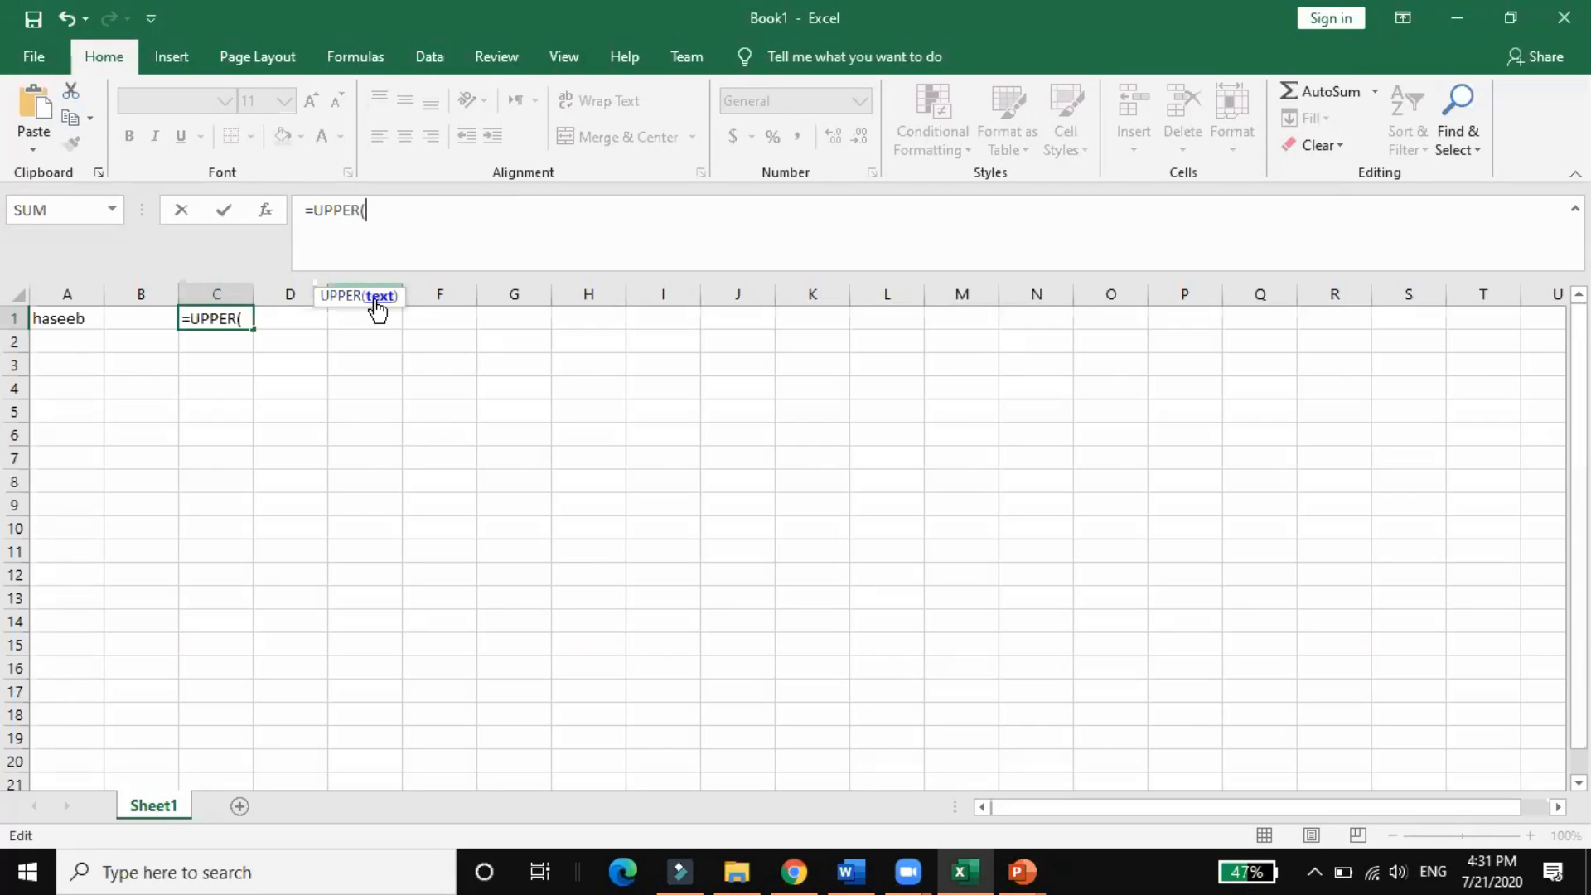
text(A1)
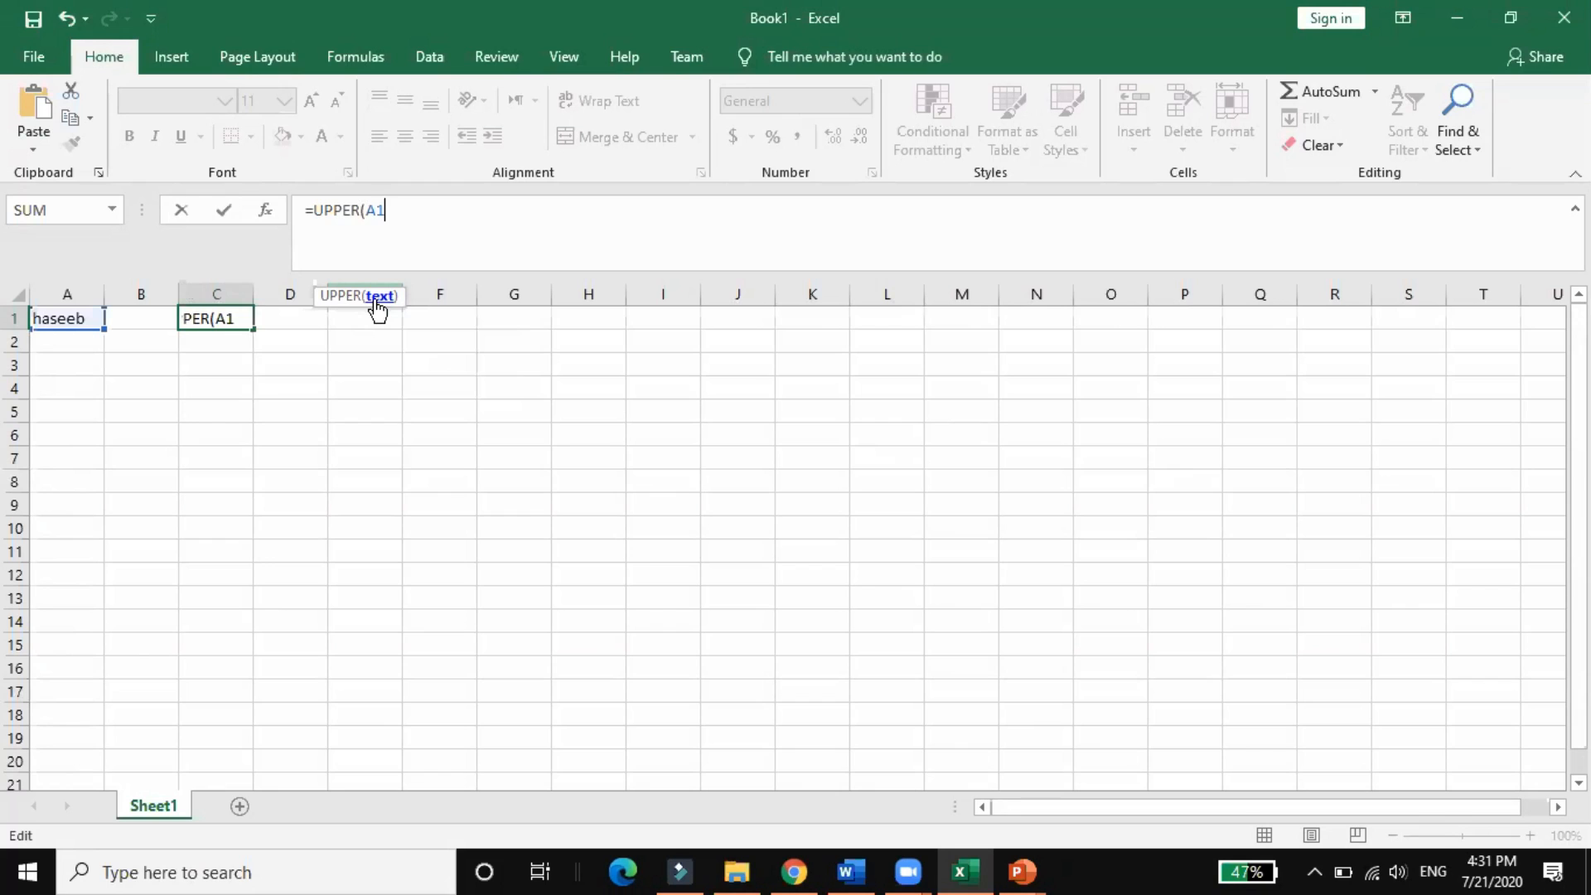
text())
key(Return)
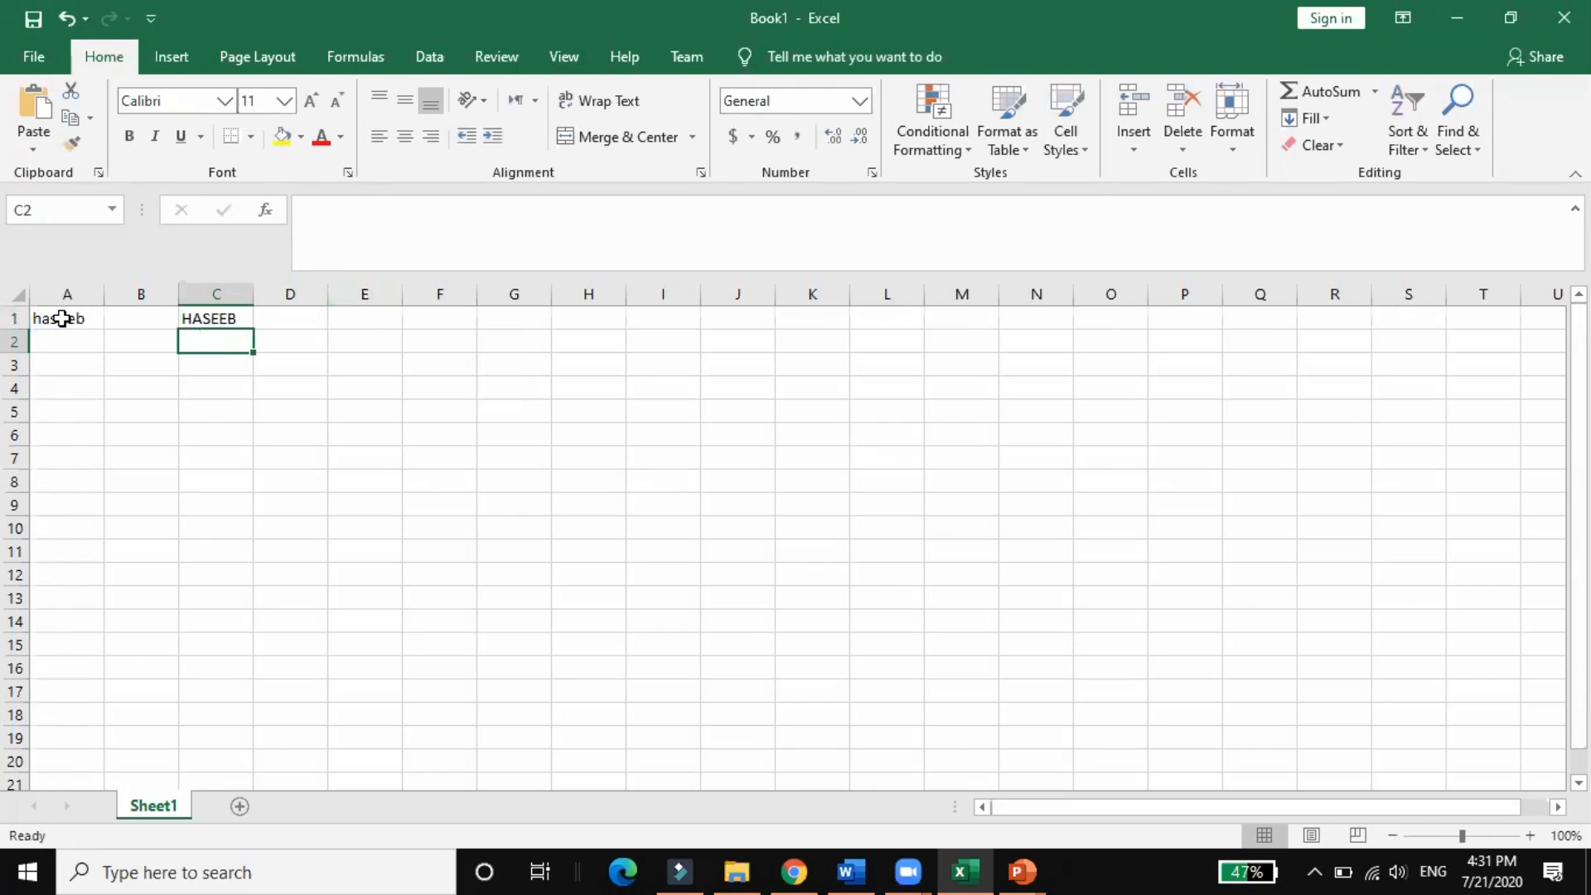
click(202, 318)
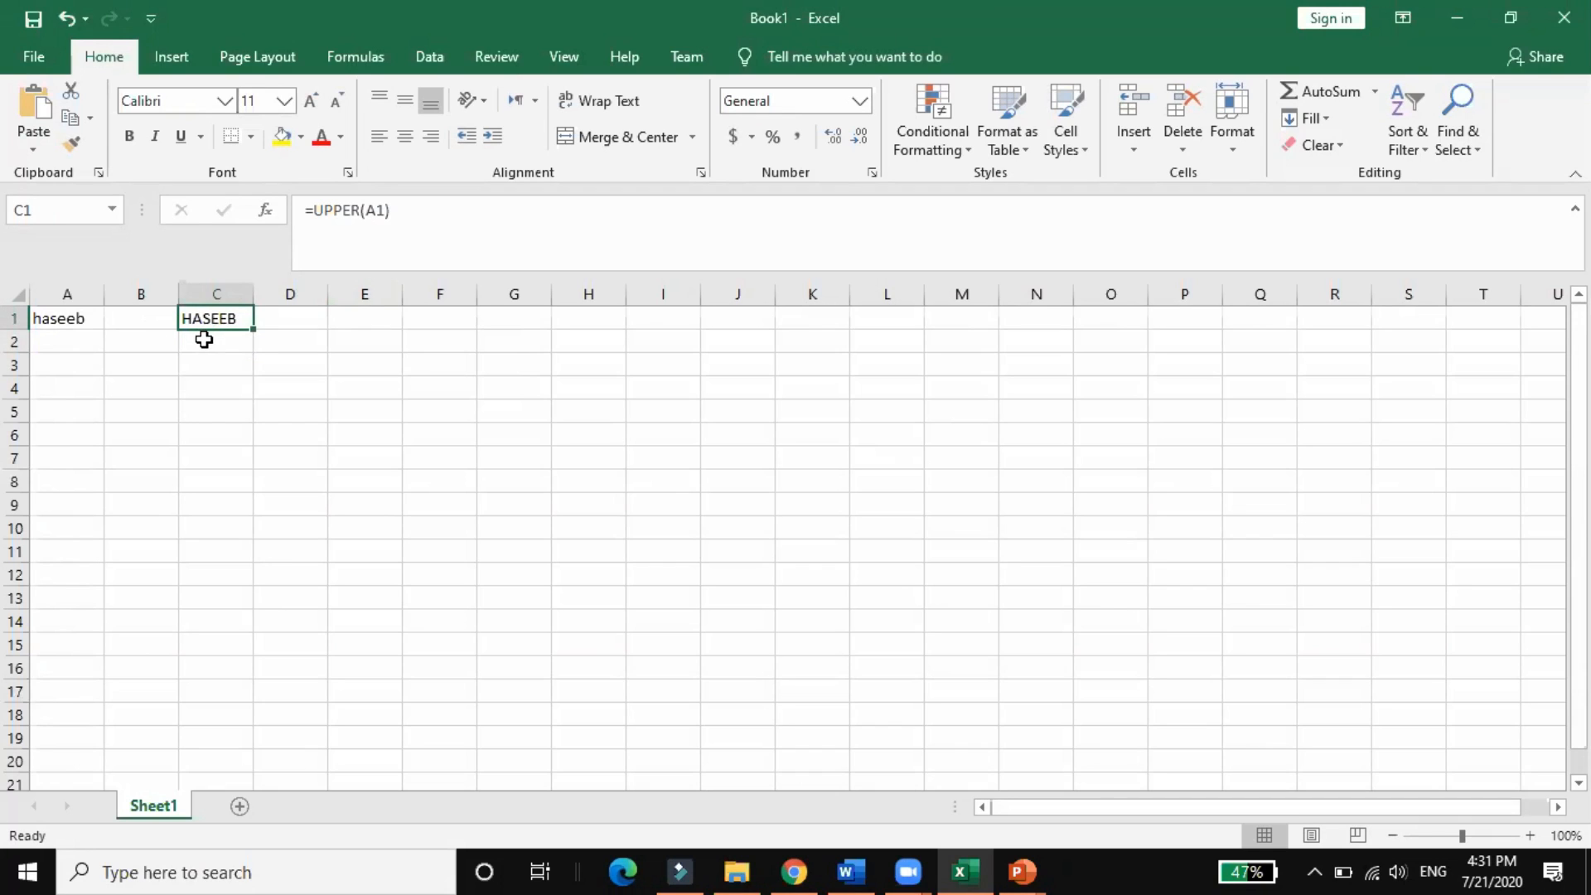
click(202, 339)
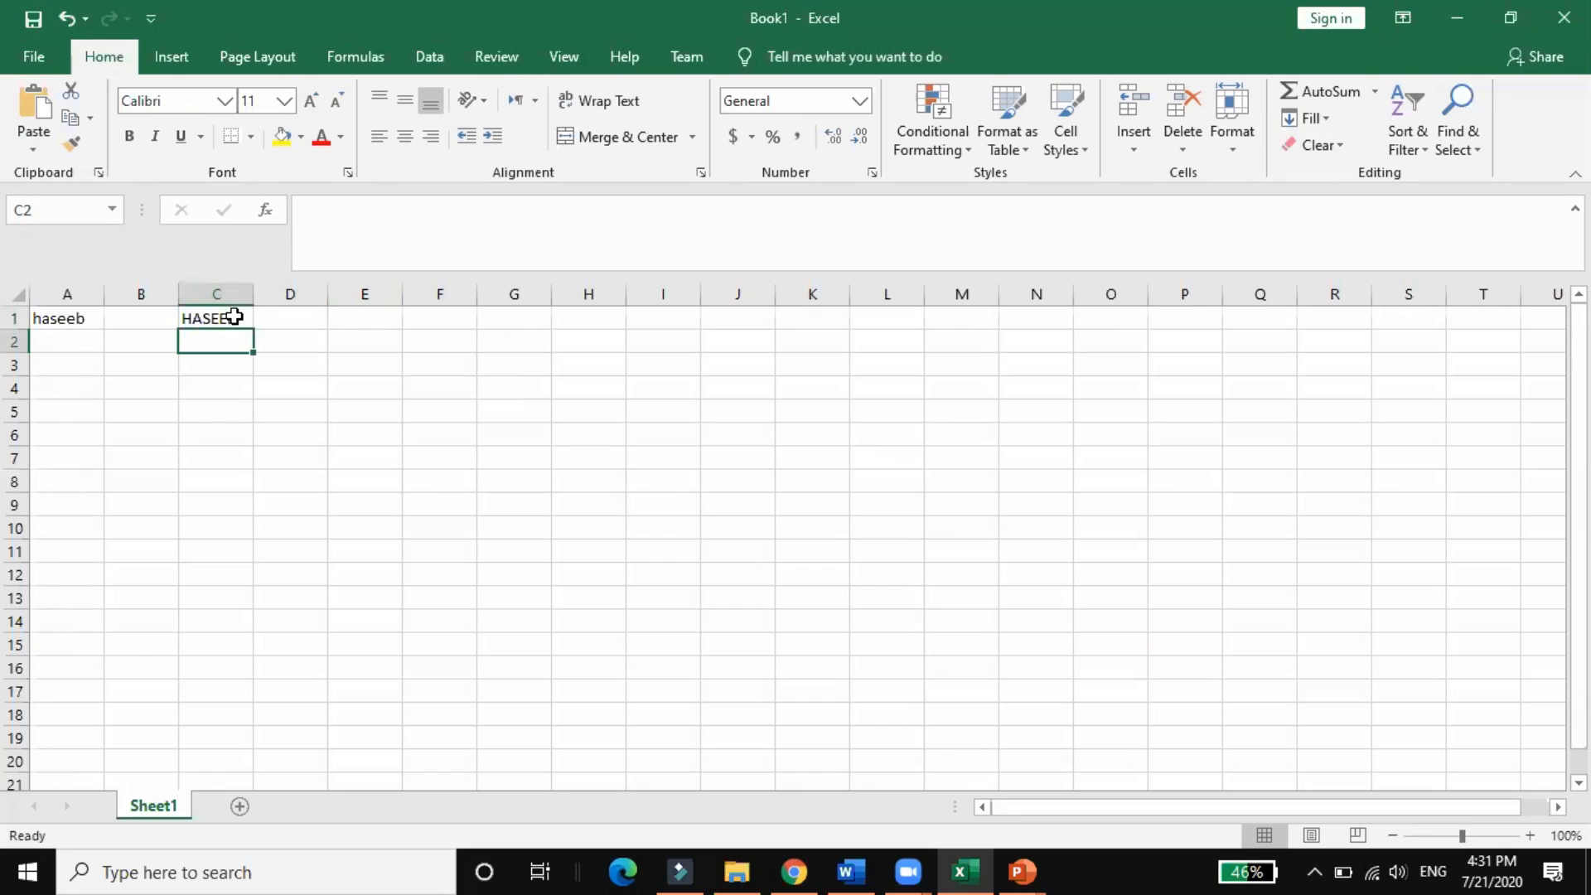
Enter the formula =LOWER(c1) in cell C2 to convert the text in C1 to lowercase.
click(321, 240)
text(=l)
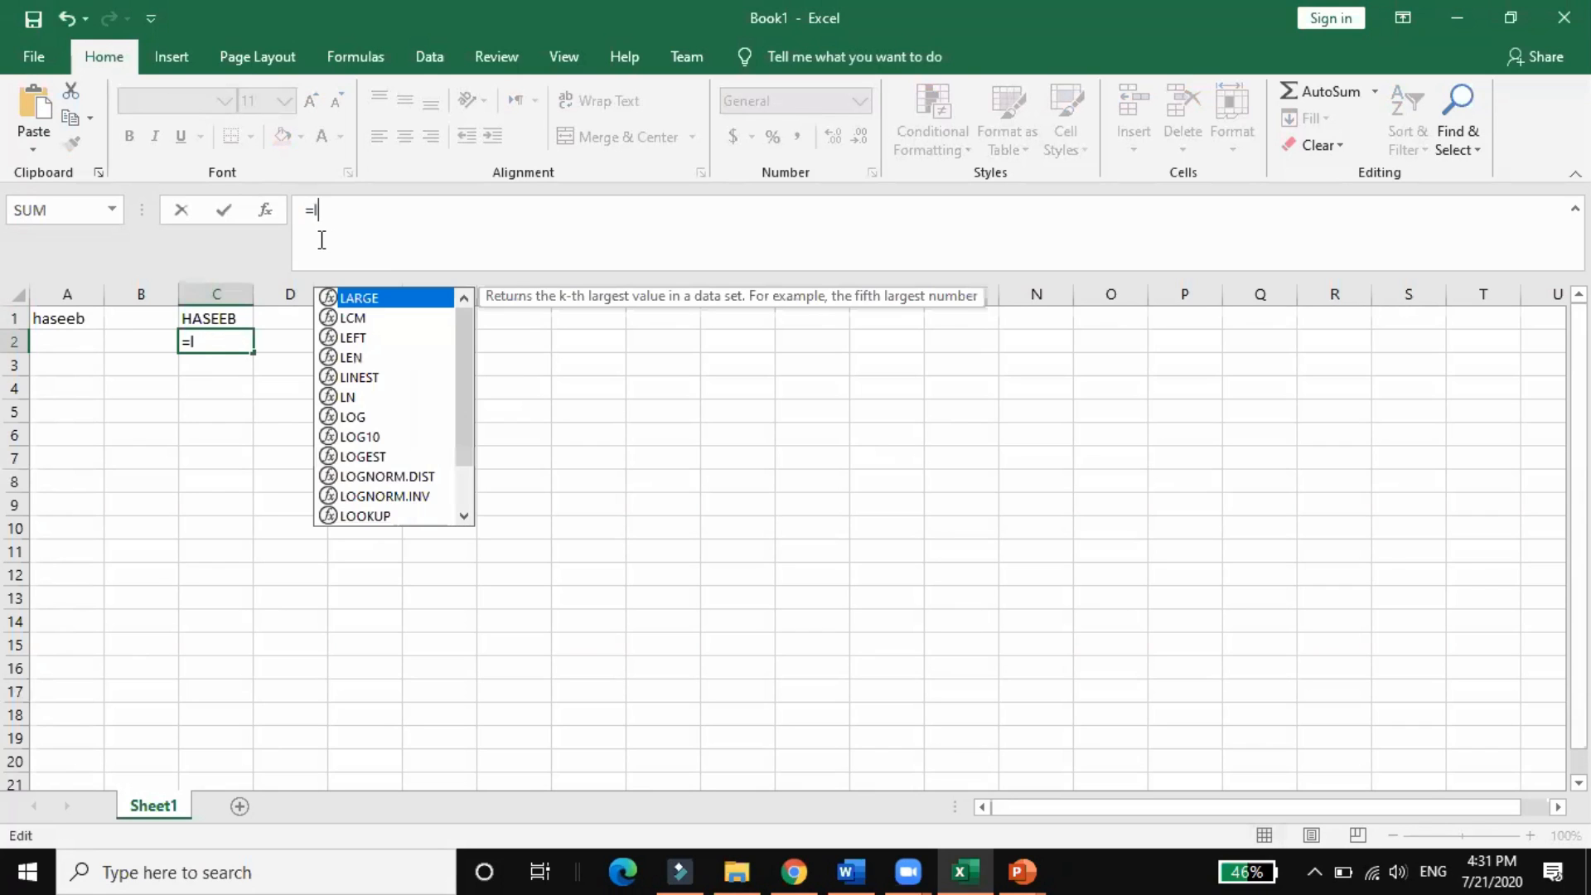
text(owe)
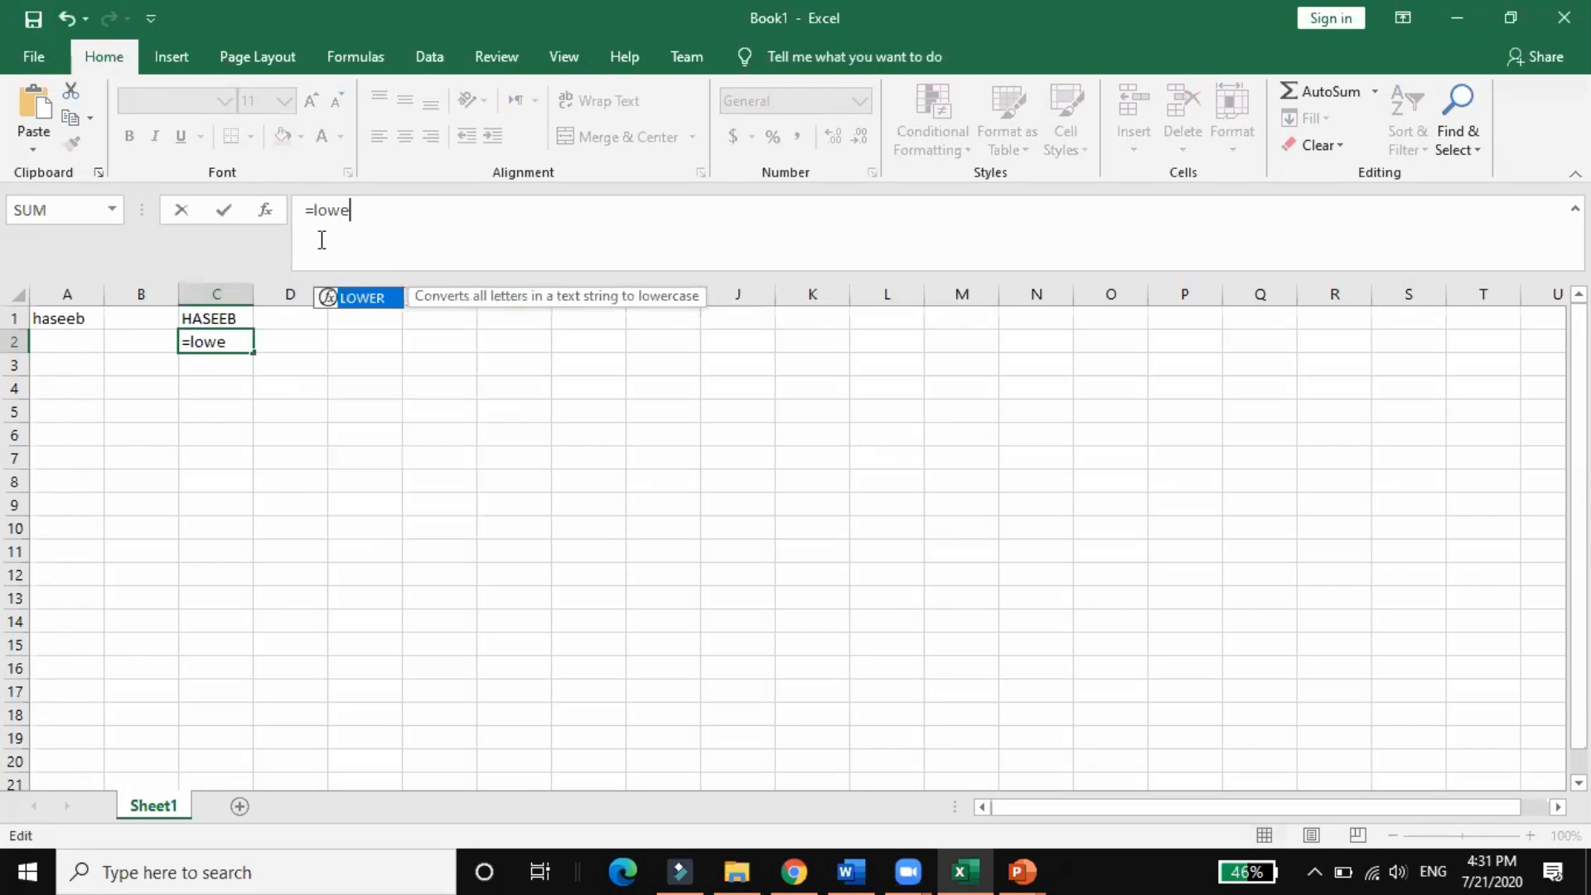
double_click(353, 303)
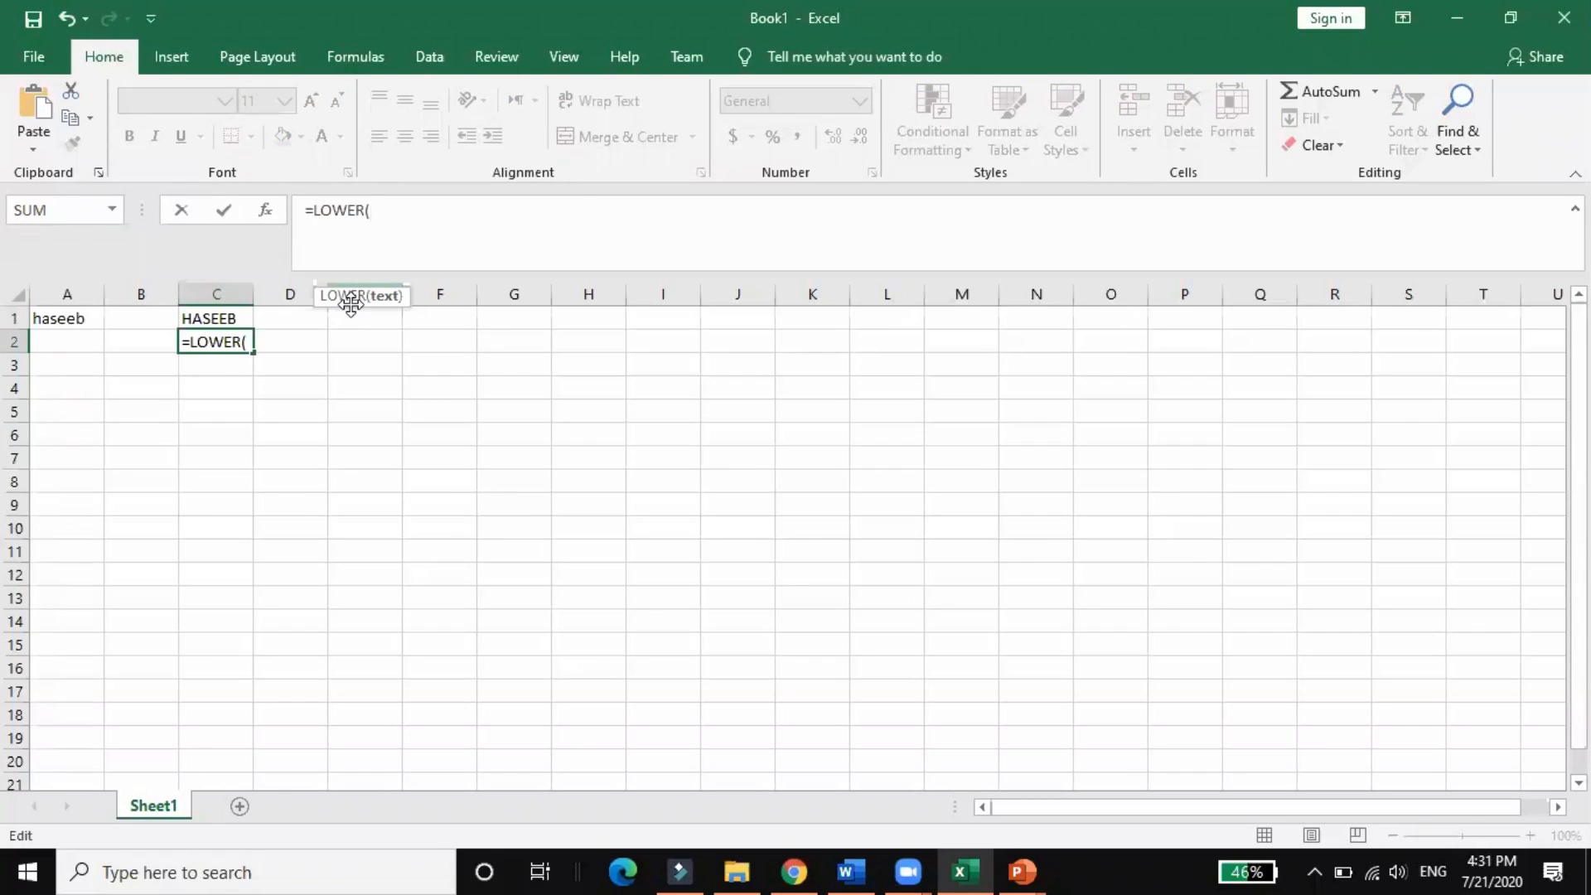
text(c1)
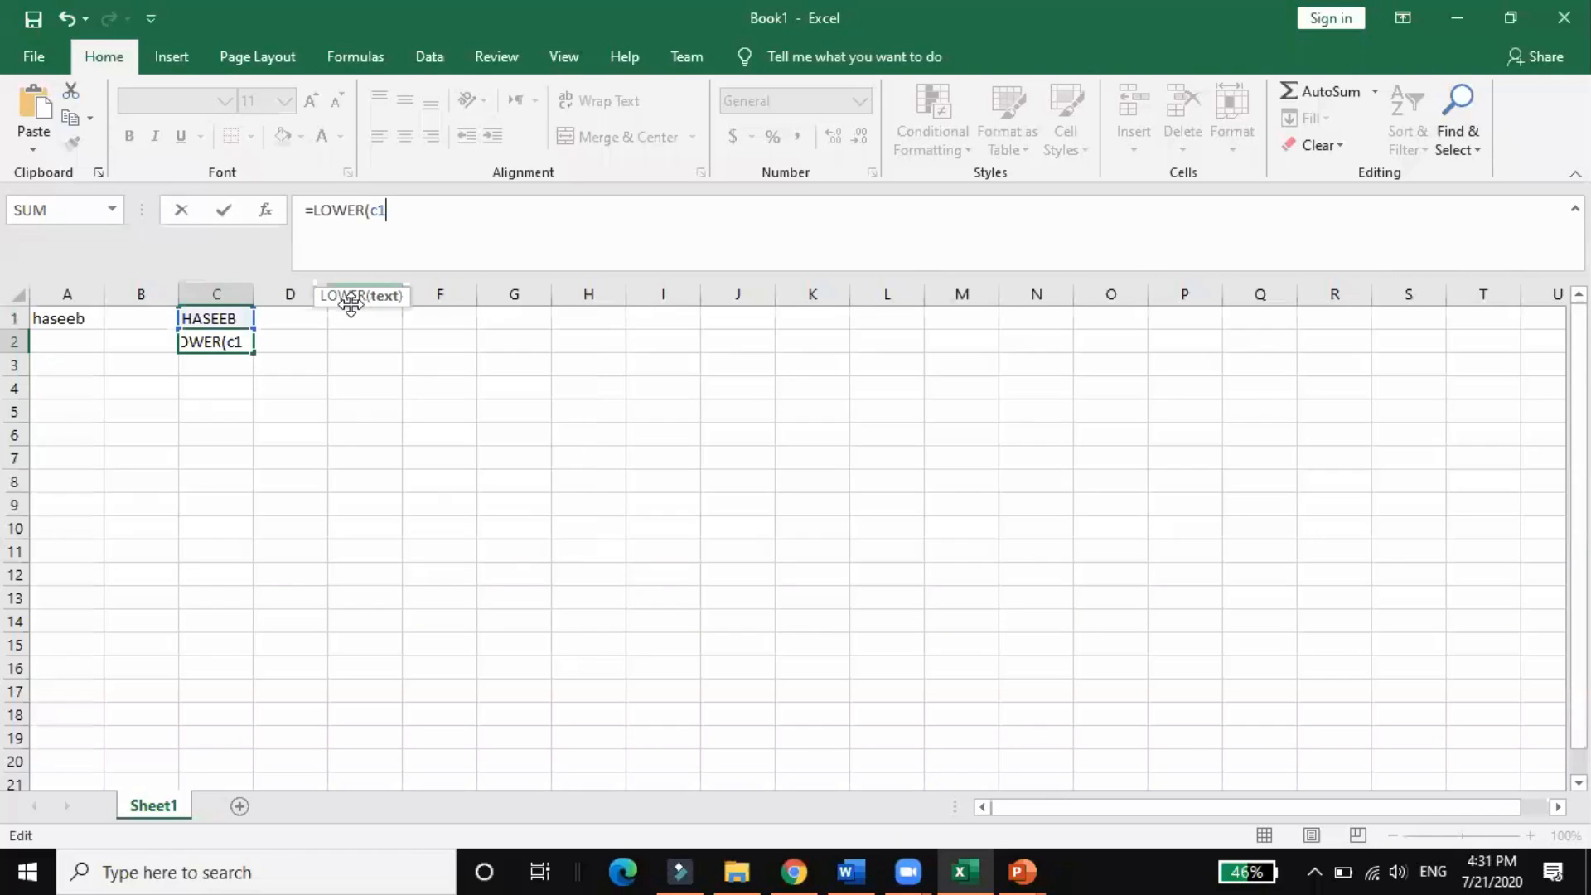
text())
key(Return)
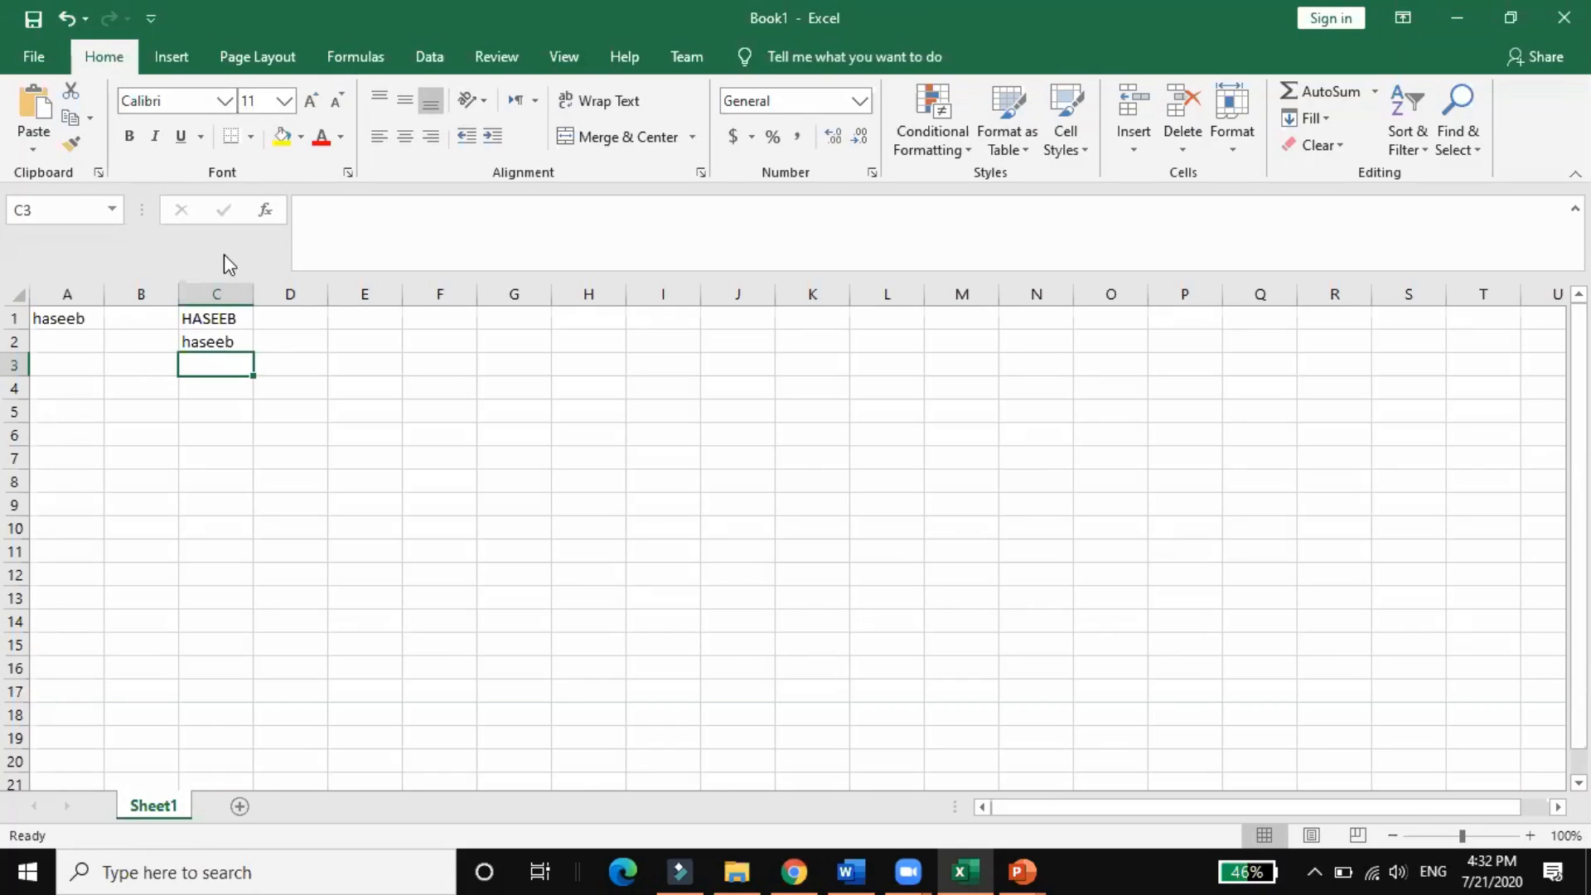
Enter the formula =len(C1) in cell C3 to count the characters of the text in C1.
click(340, 207)
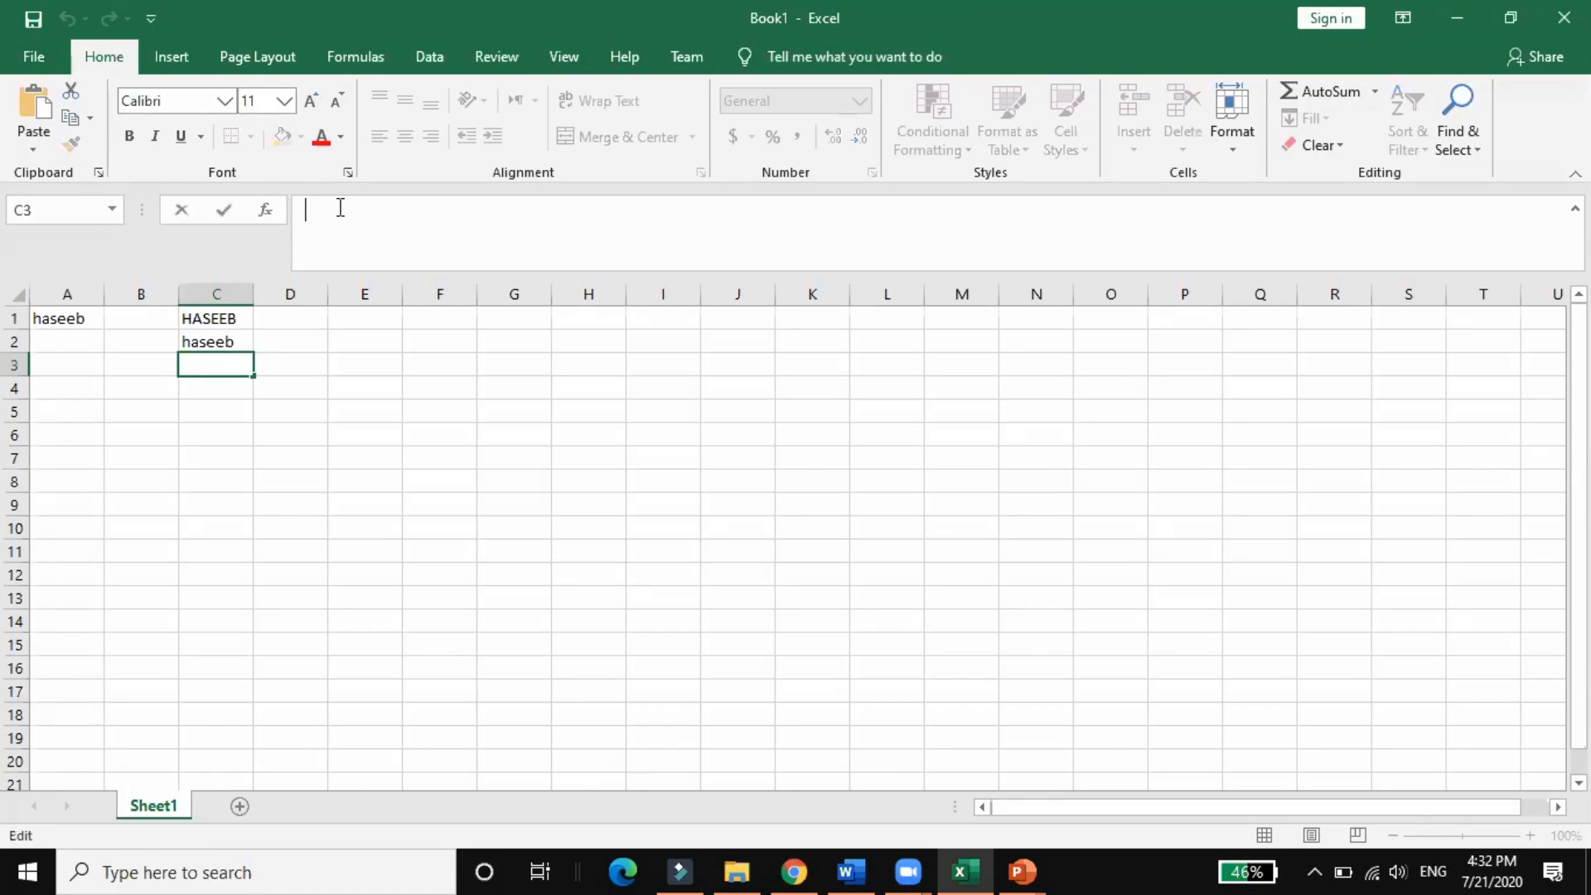
text(=len)
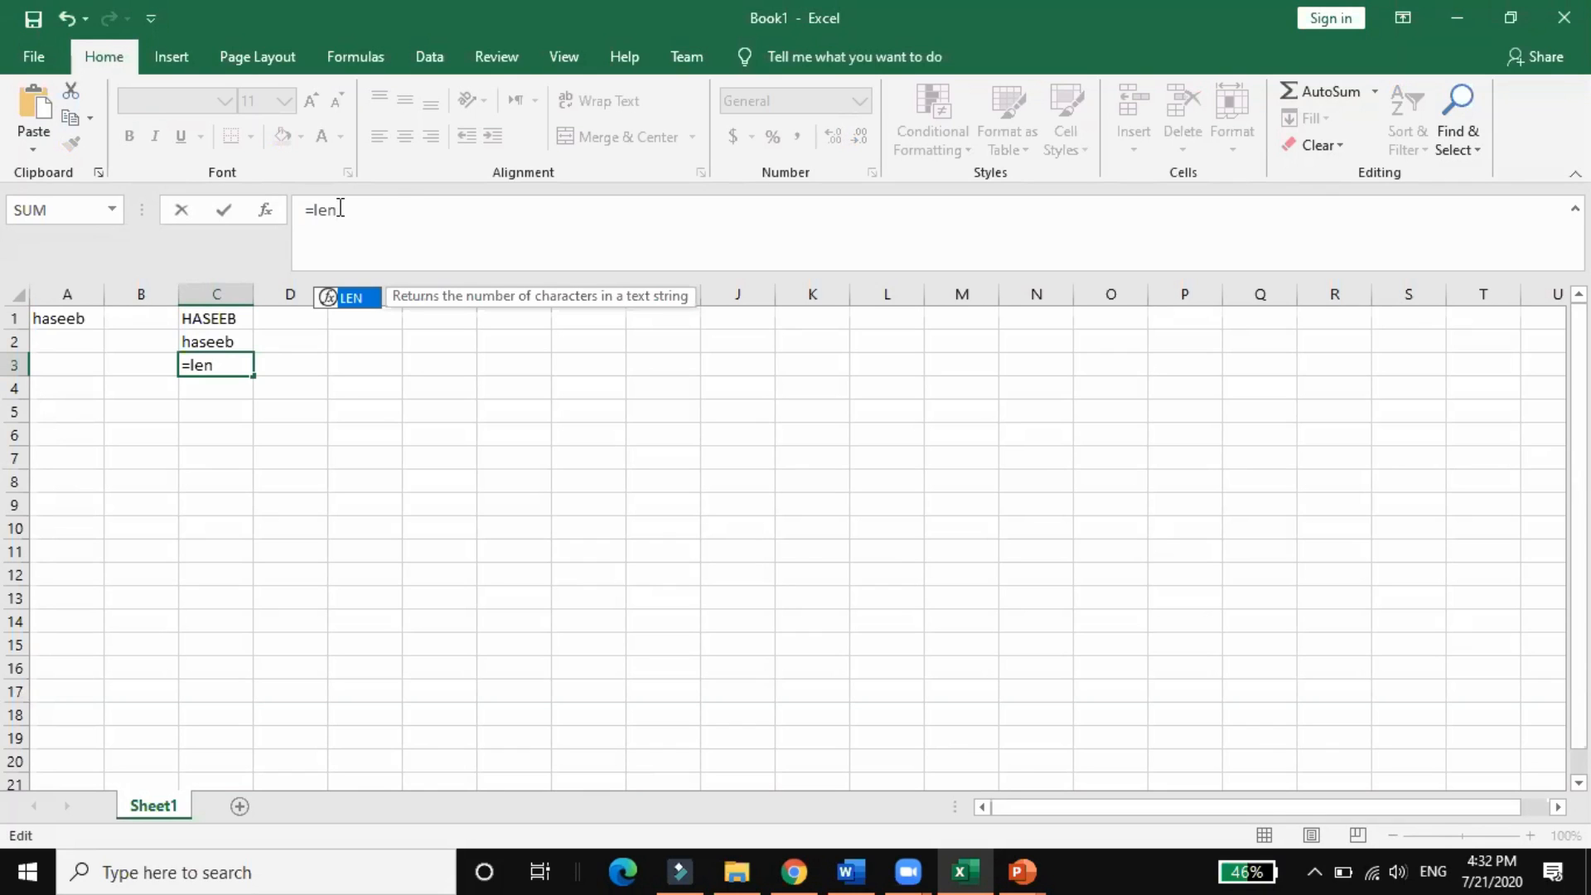
text(()
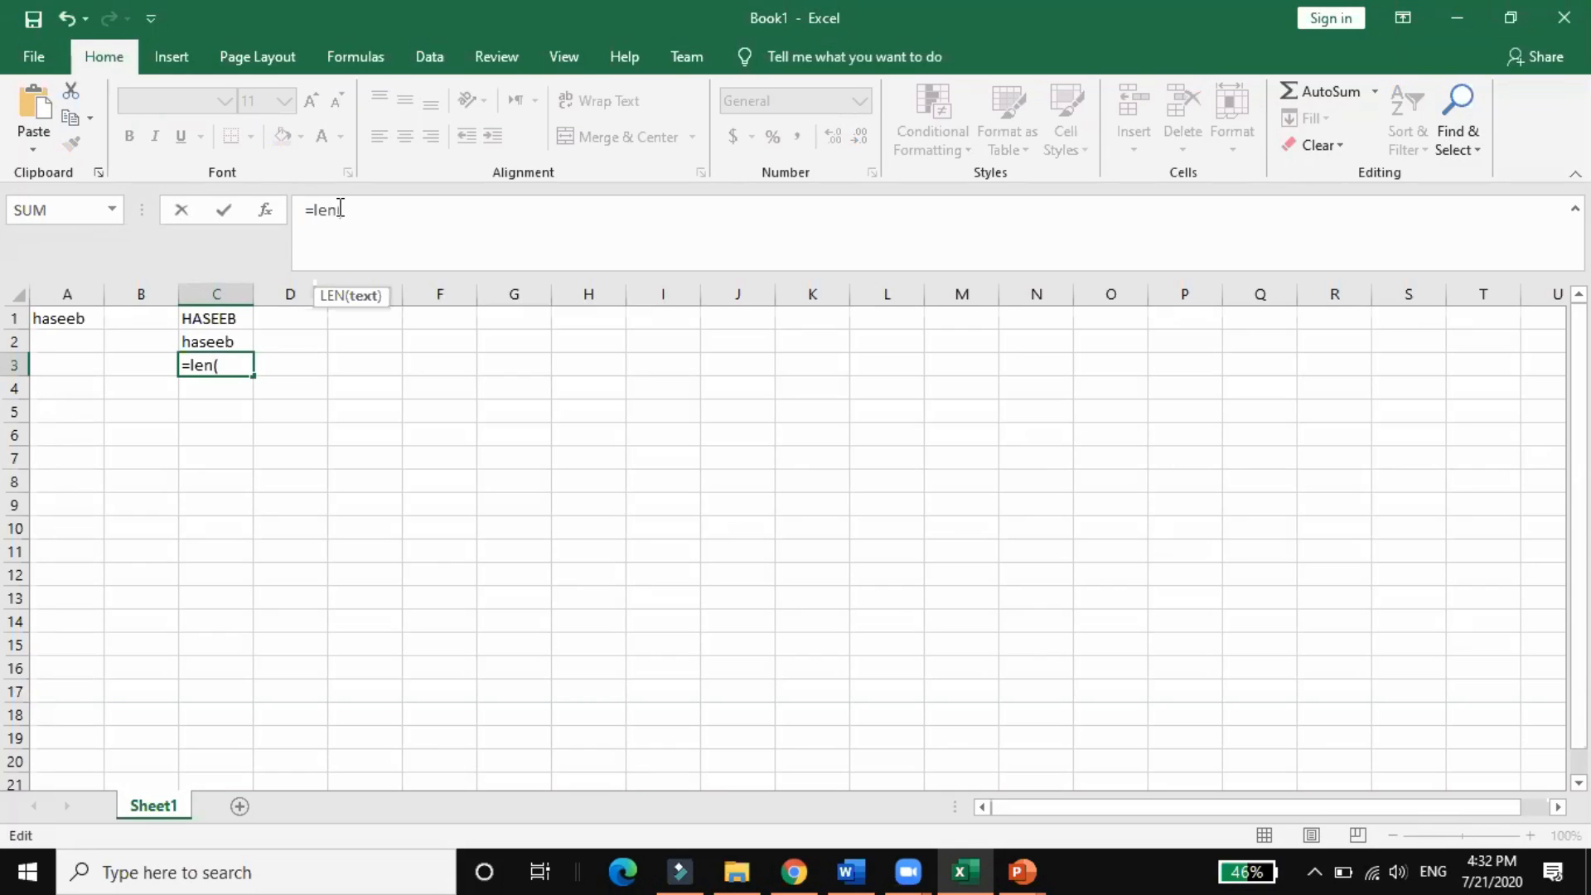
text(C1)
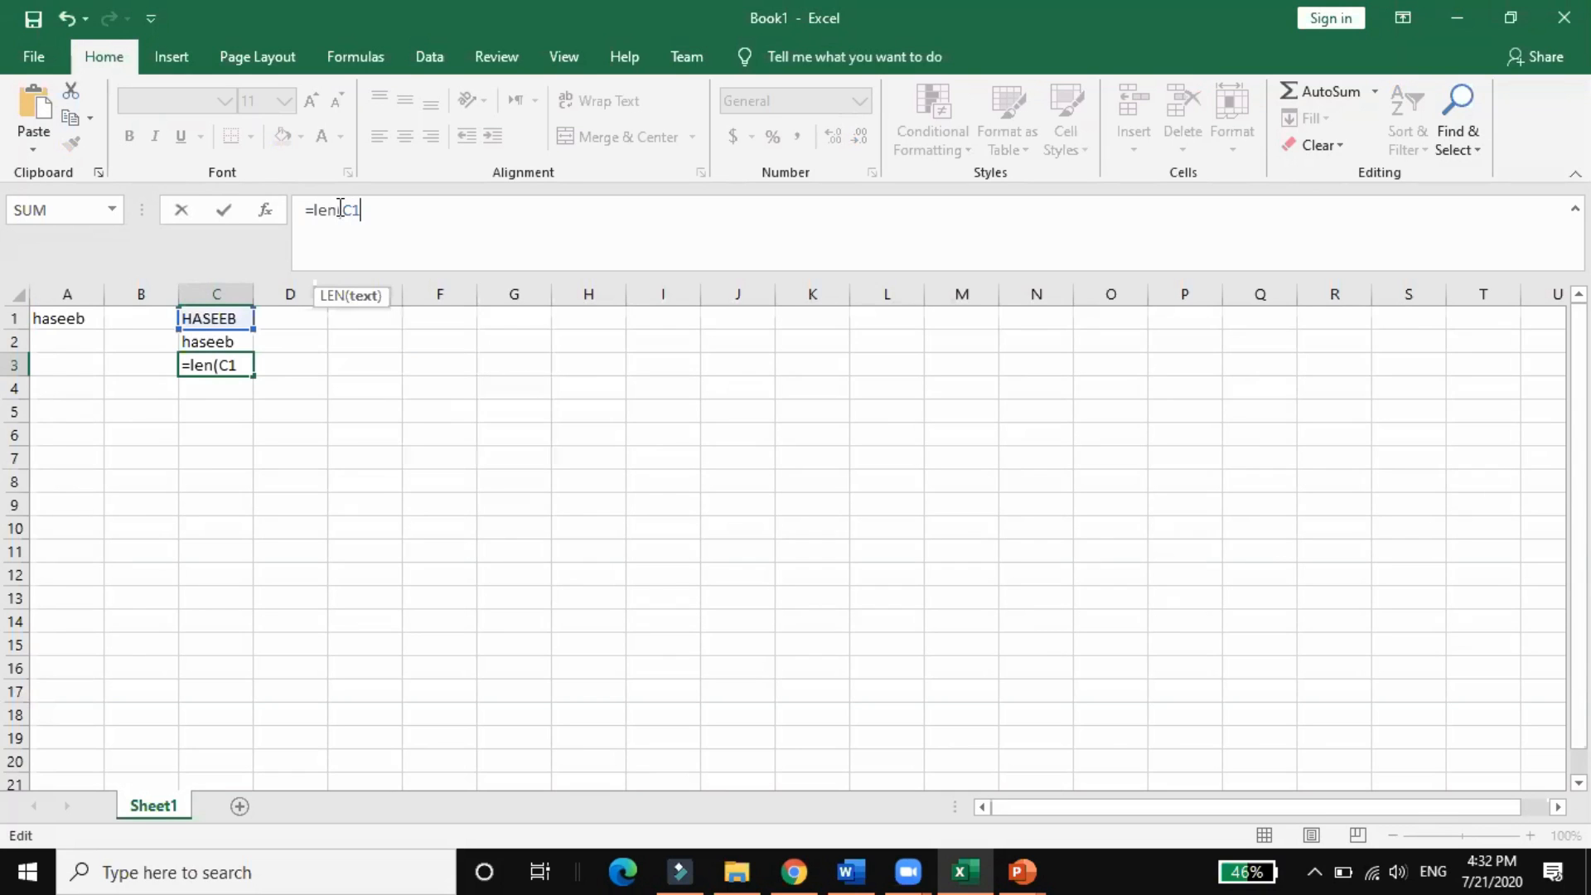
text())
key(Return)
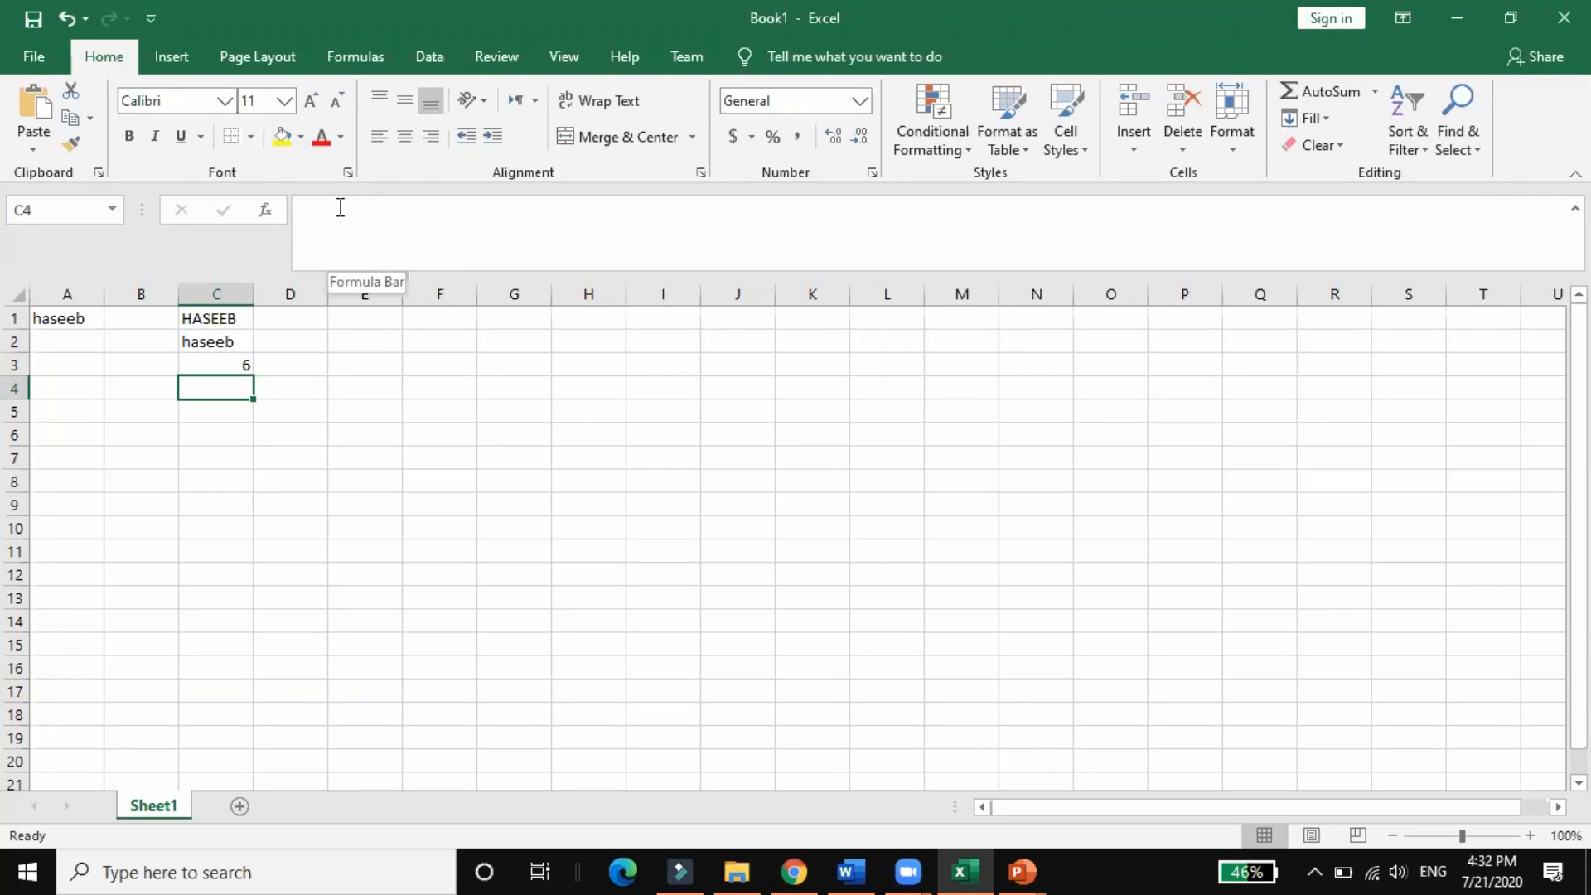
Enter the sample text "Hello World" in cell A5.
click(72, 406)
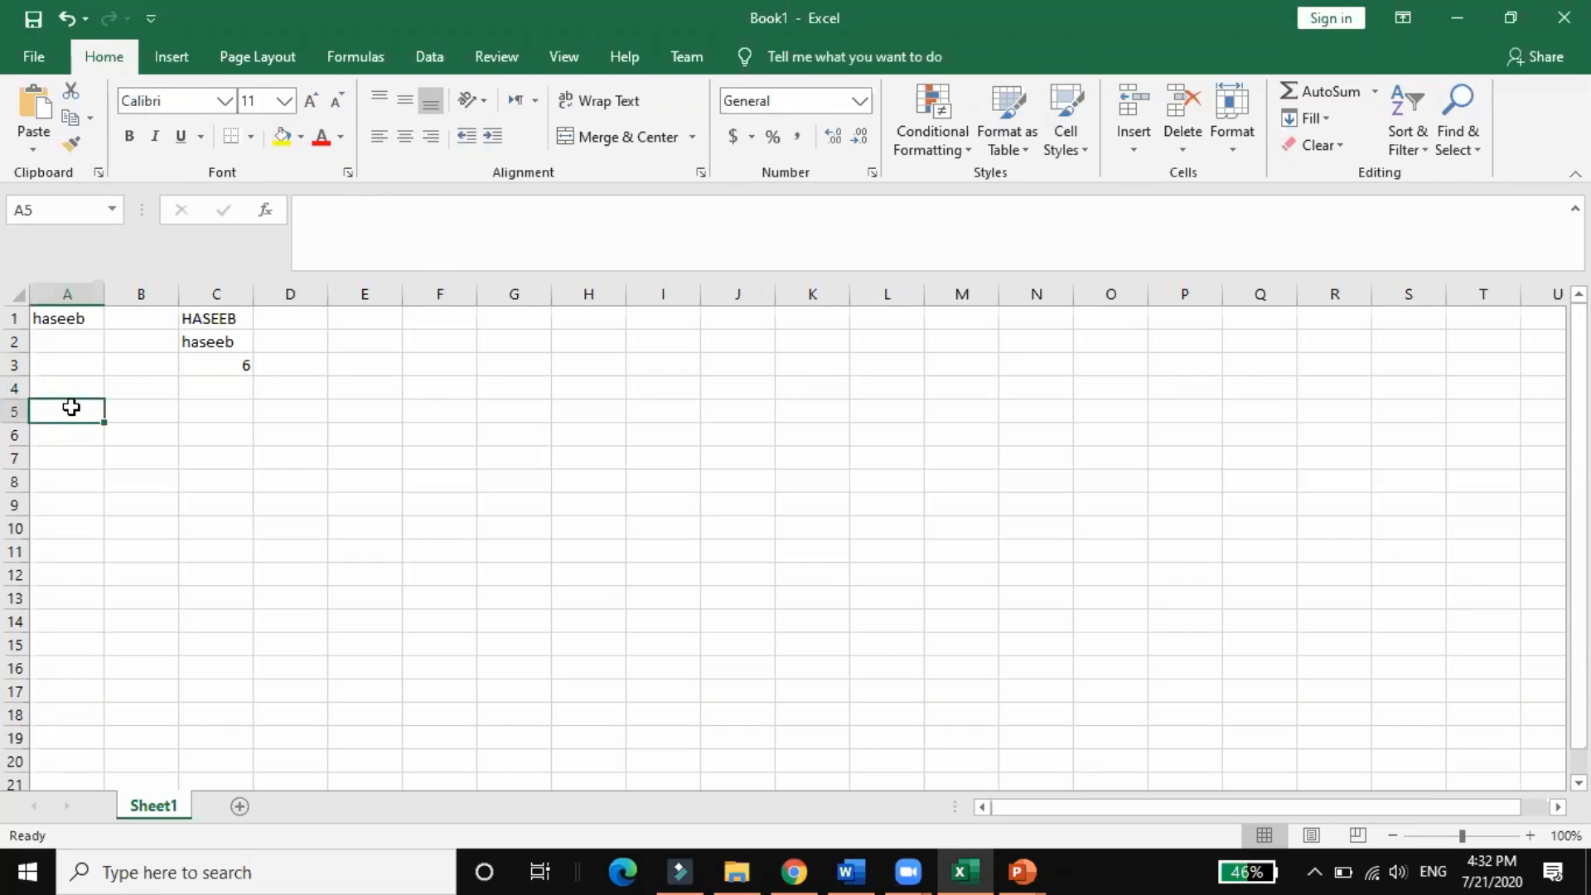
text(H)
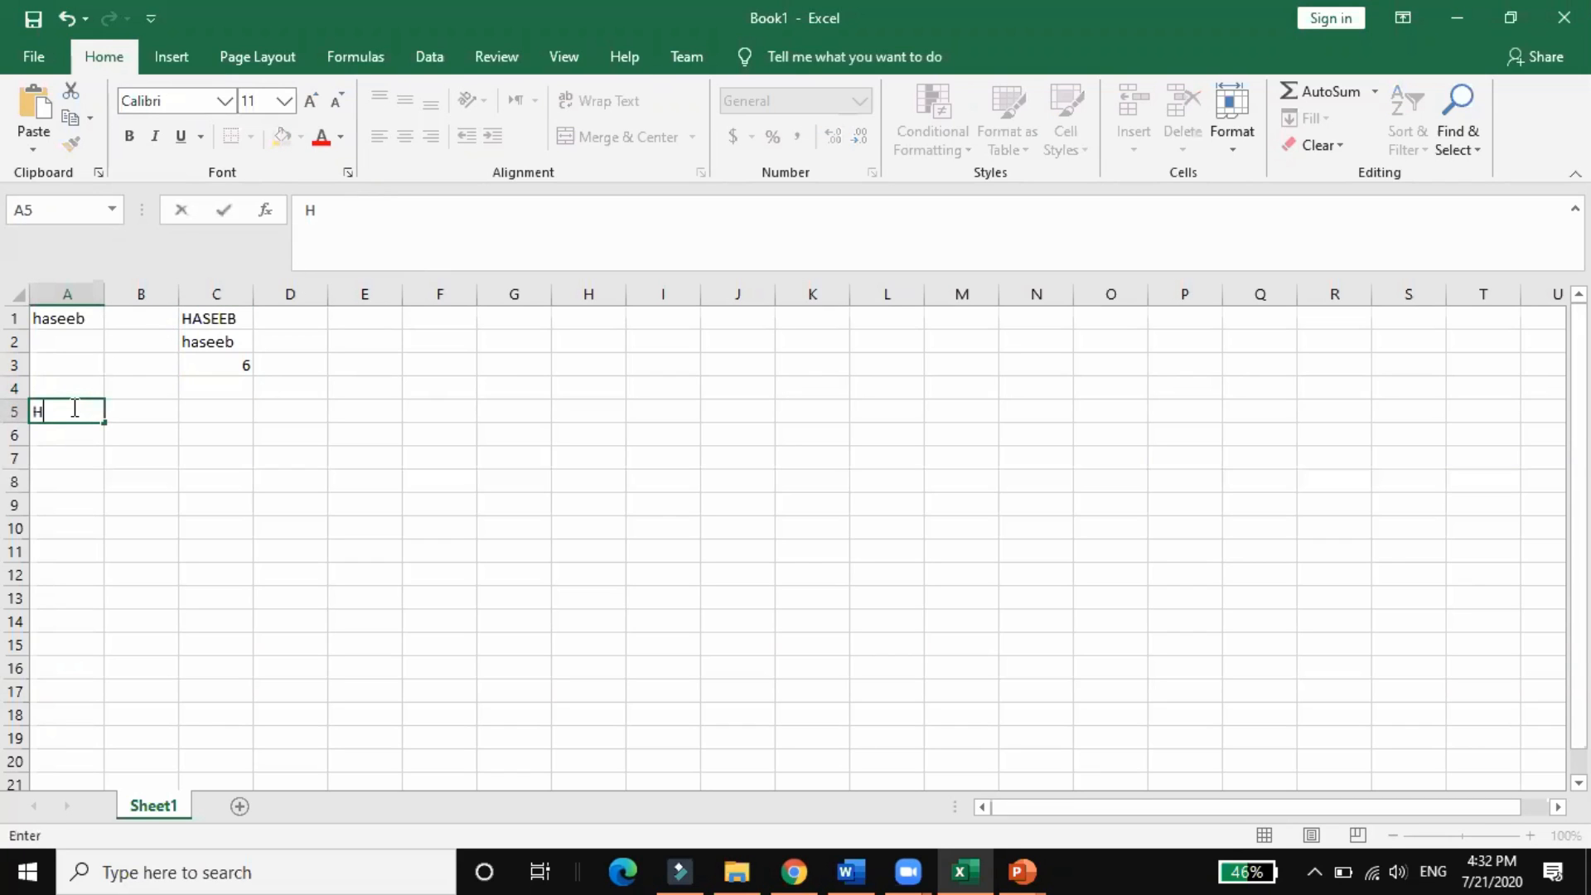
text(ello World)
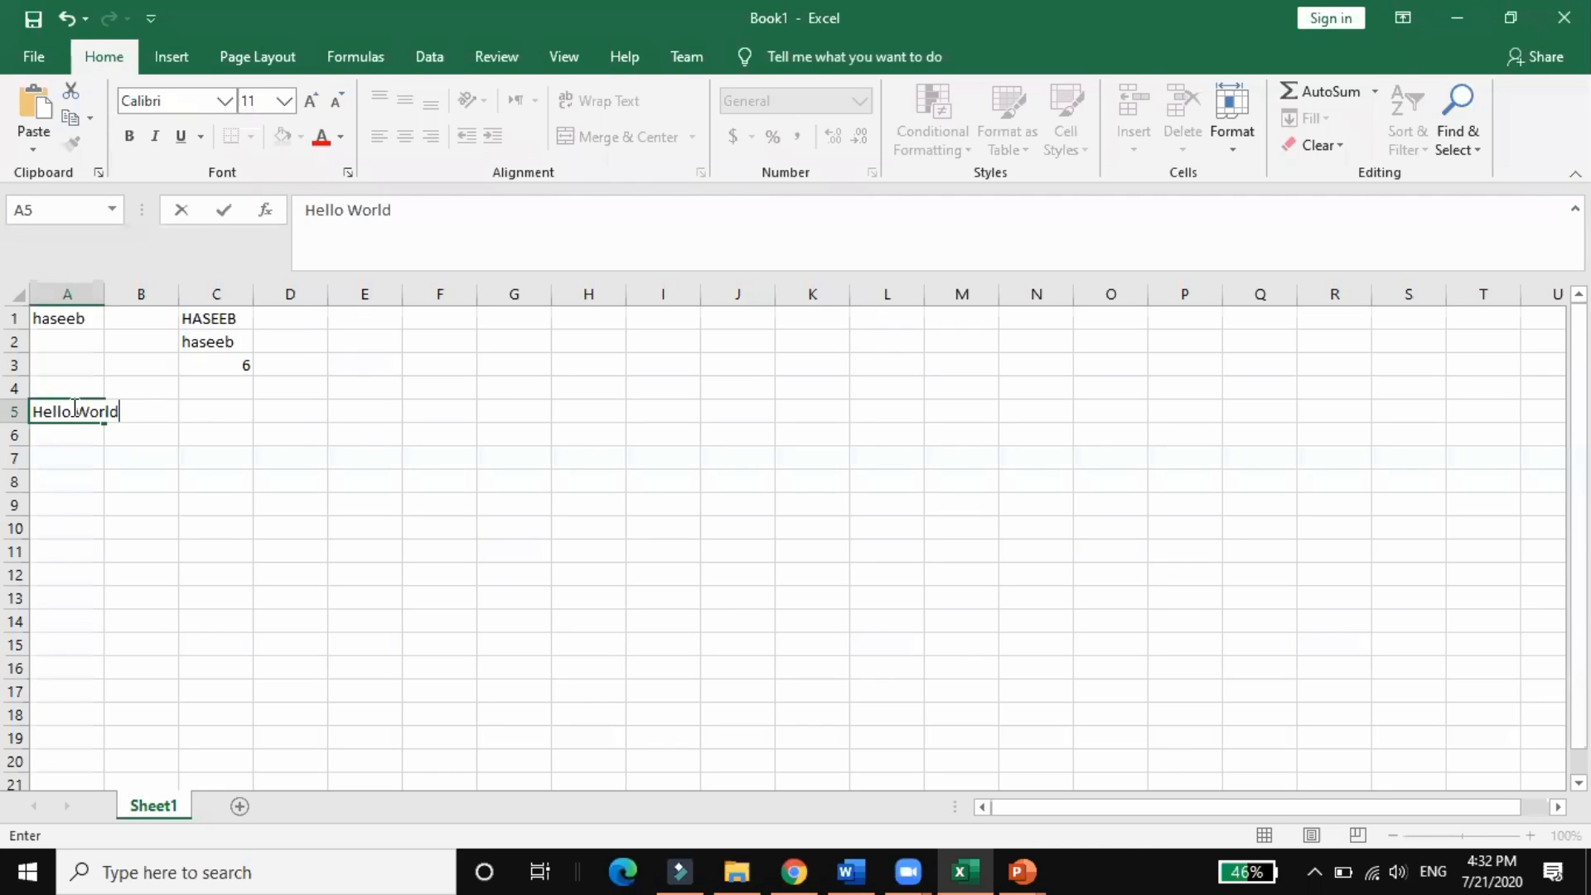
click(206, 474)
click(83, 412)
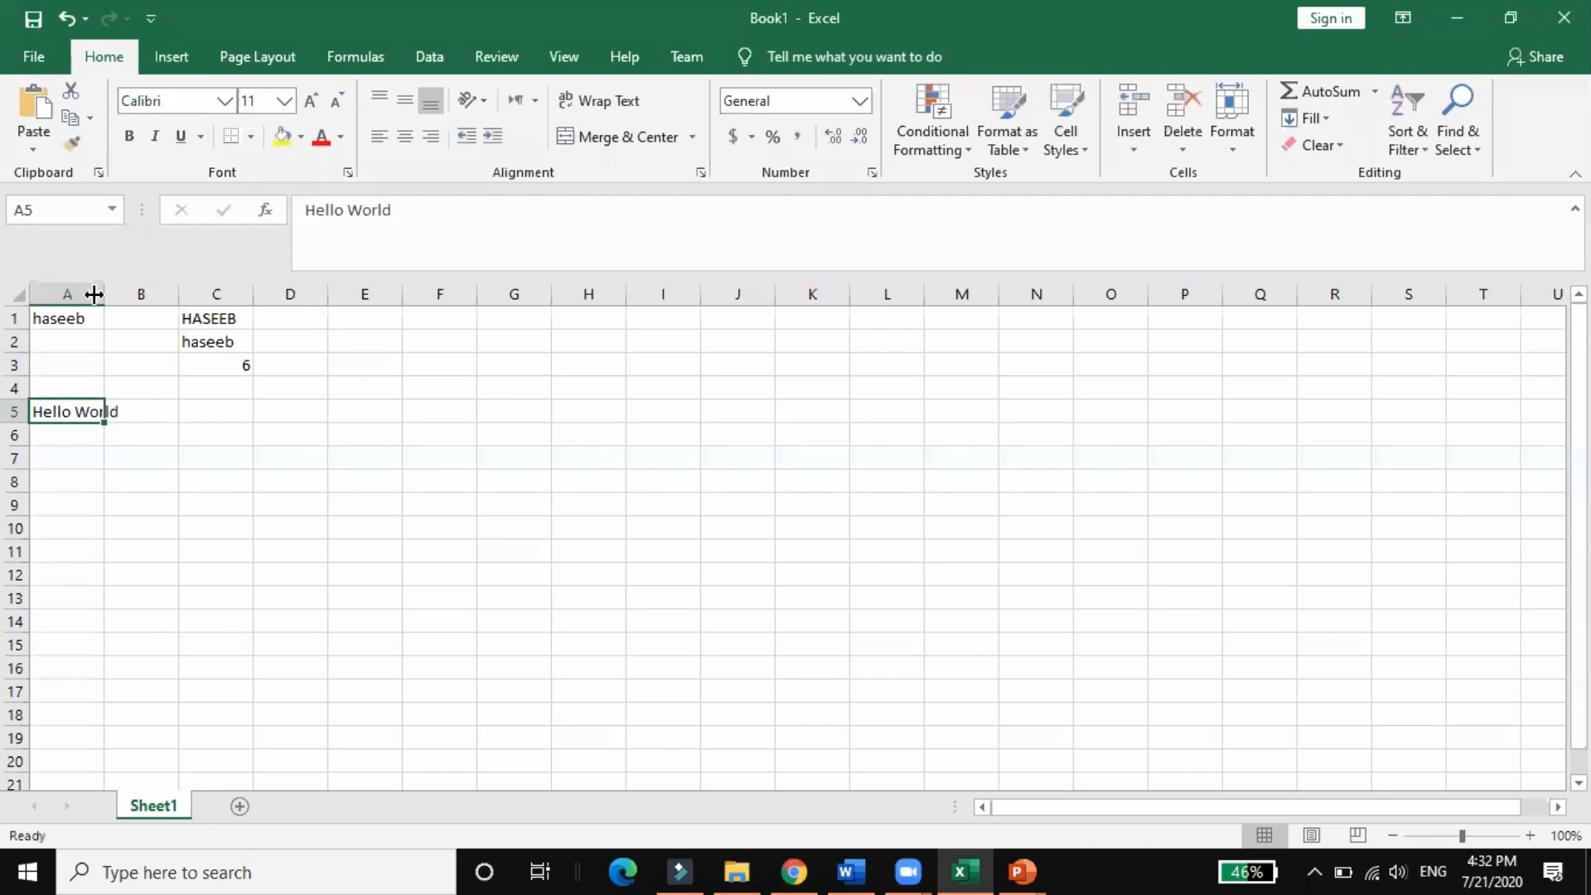
Count the characters of A5 with the formula =LEN(A5) in cell C5, and widen column A to fit its text.
click(213, 416)
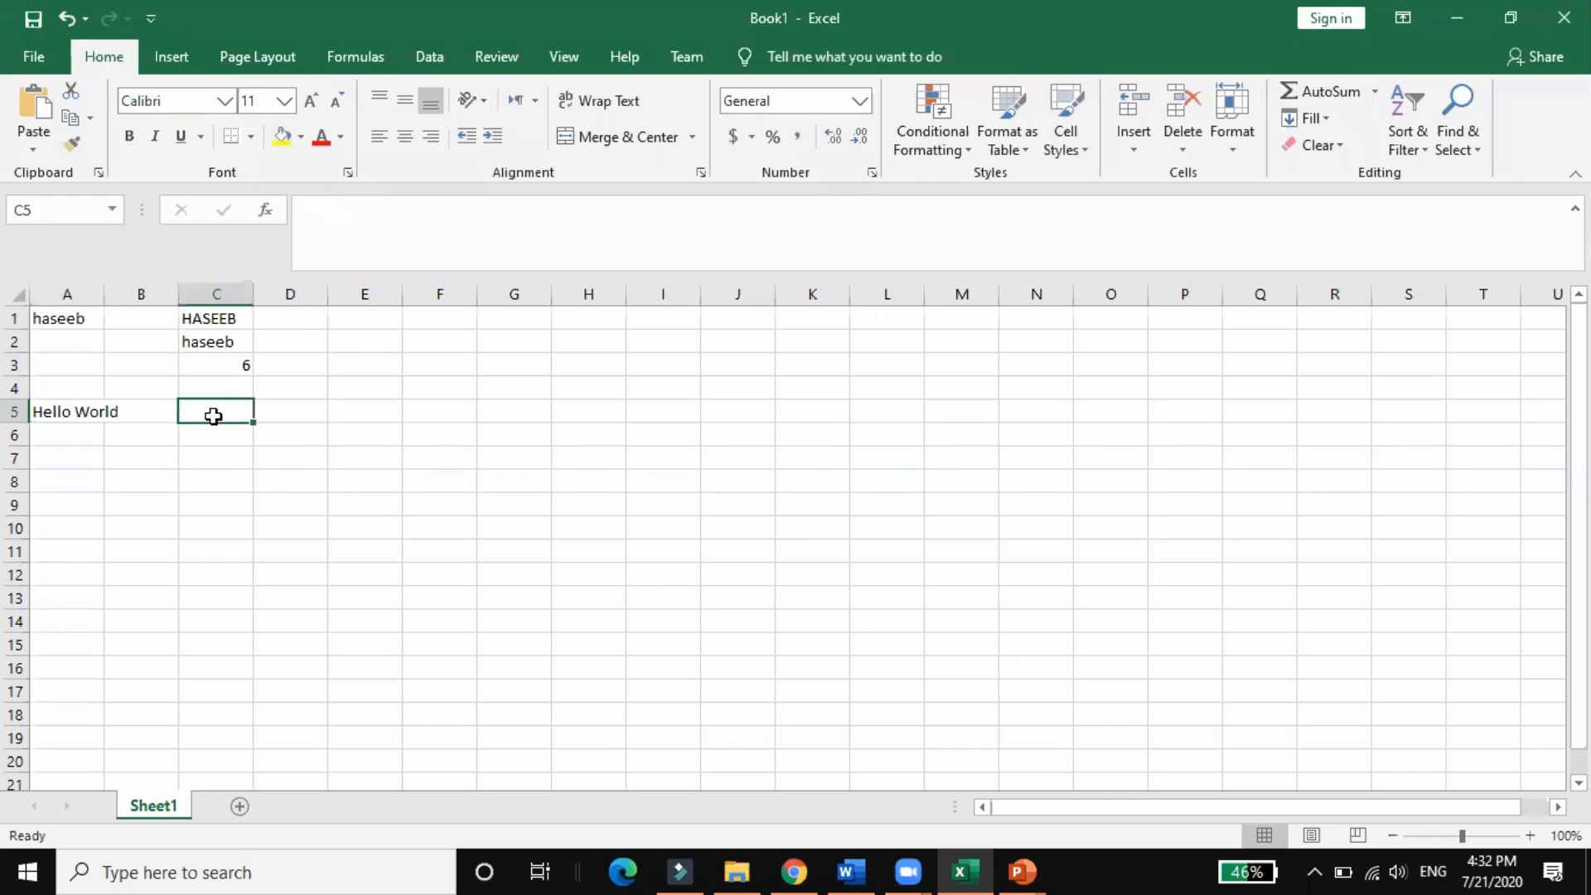
click(373, 239)
text(-)
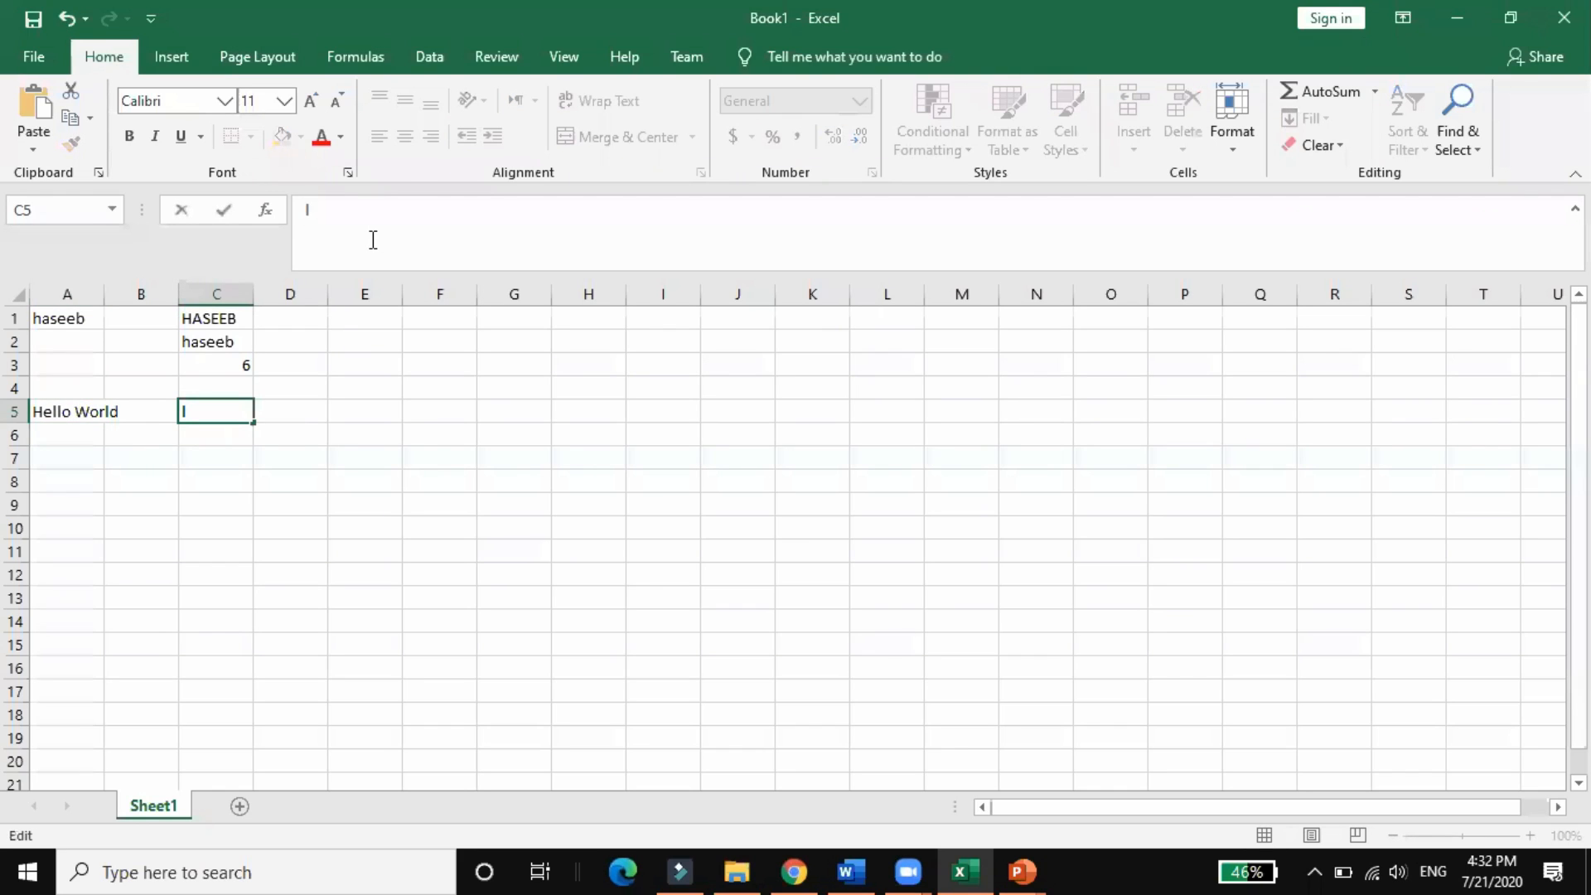
text(=)
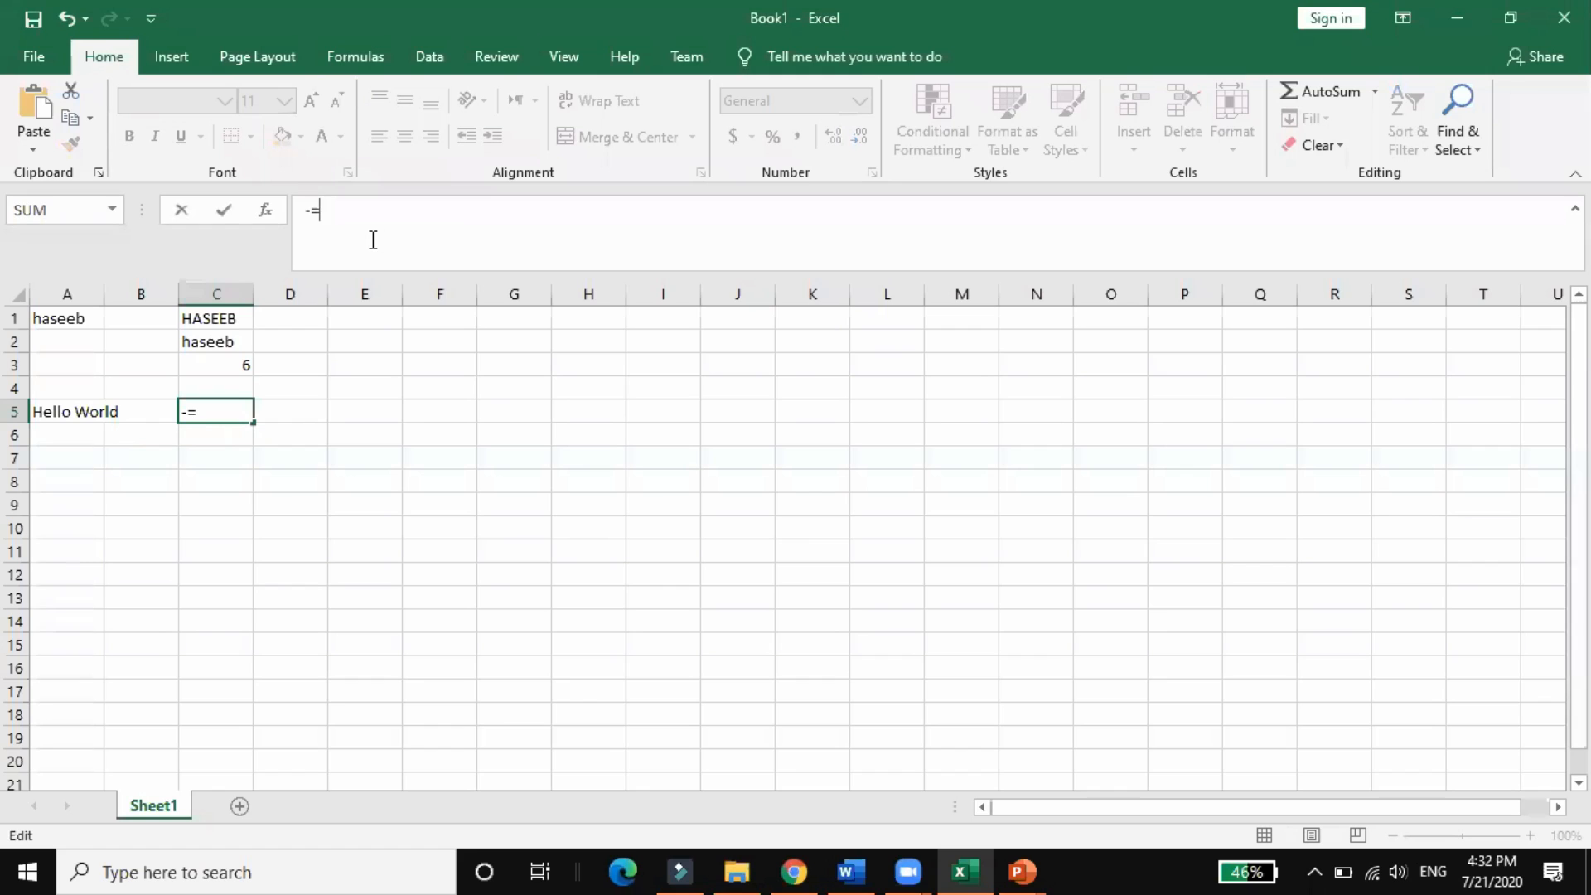
key(BackSpace)
key(BackSpace)
text(=len()
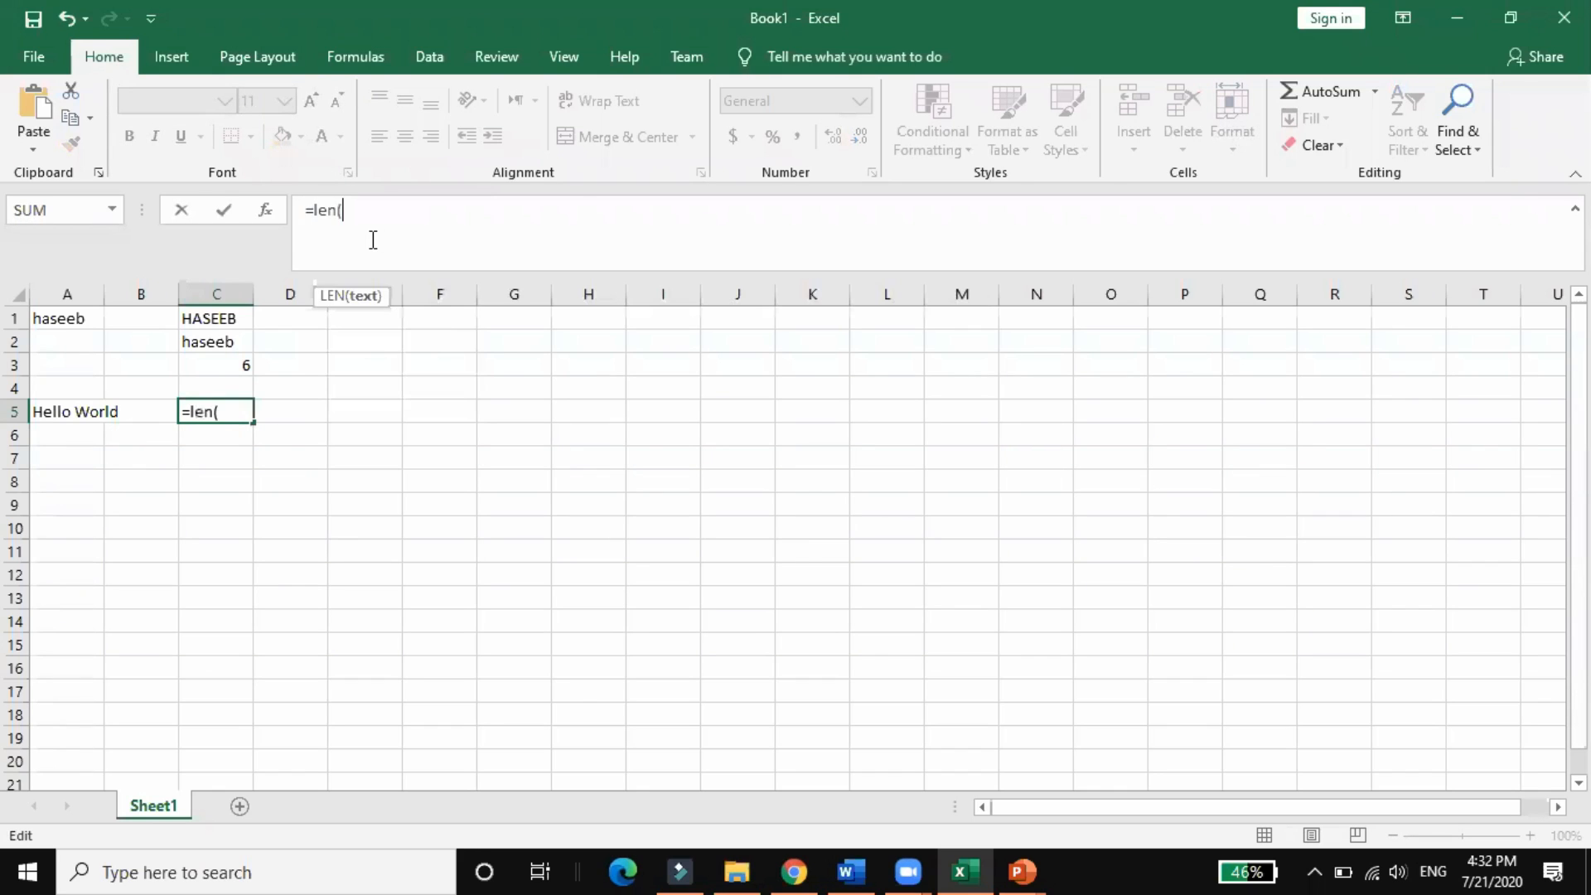
text(A5)
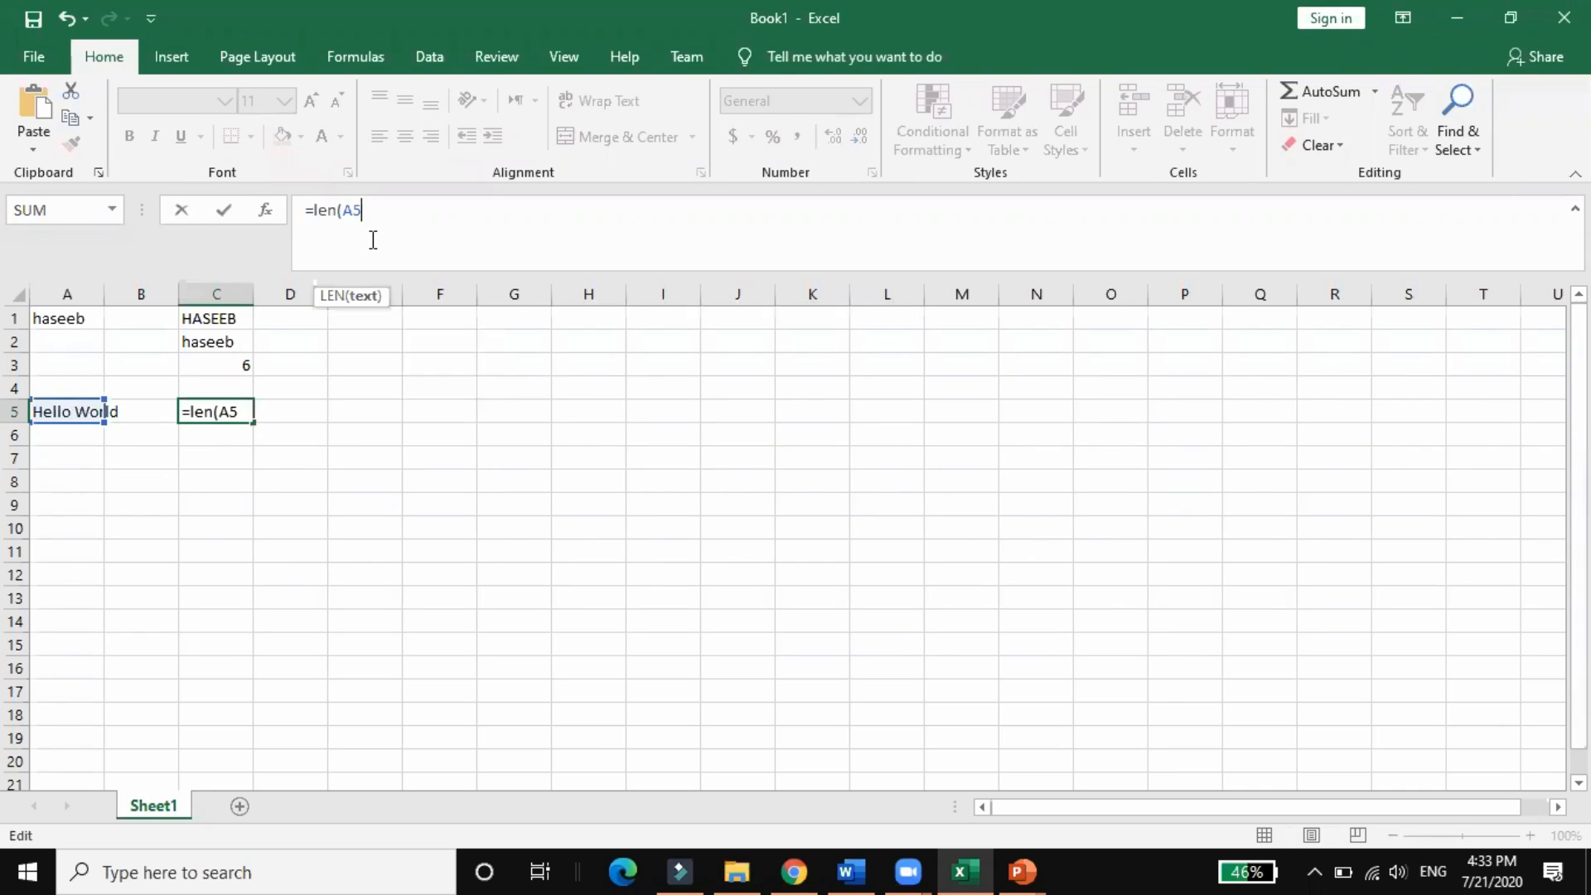
key(Return)
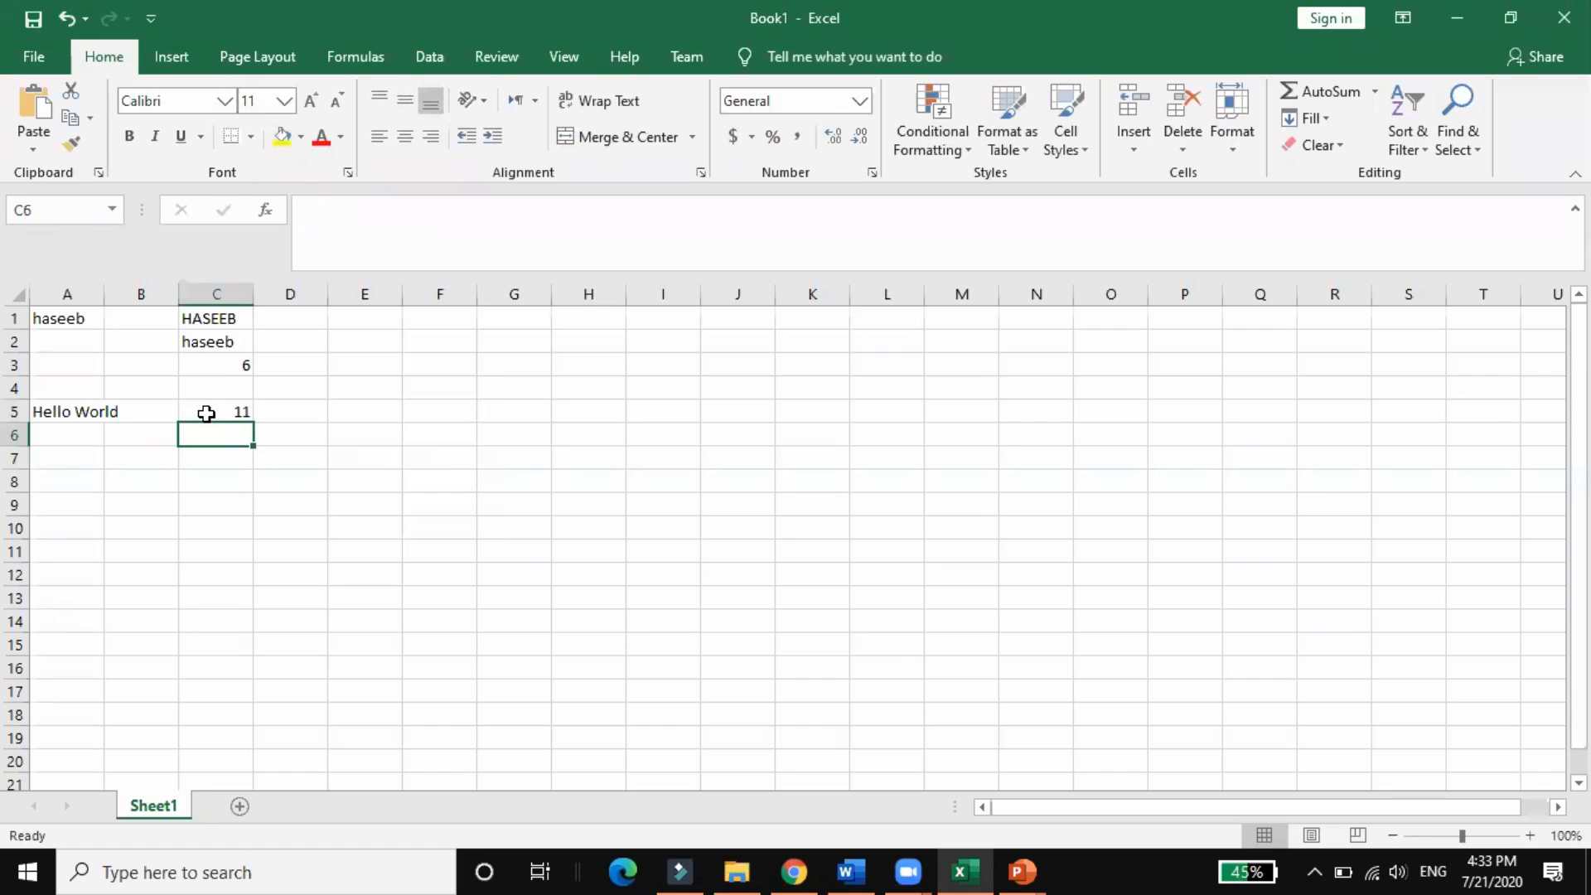
click(206, 413)
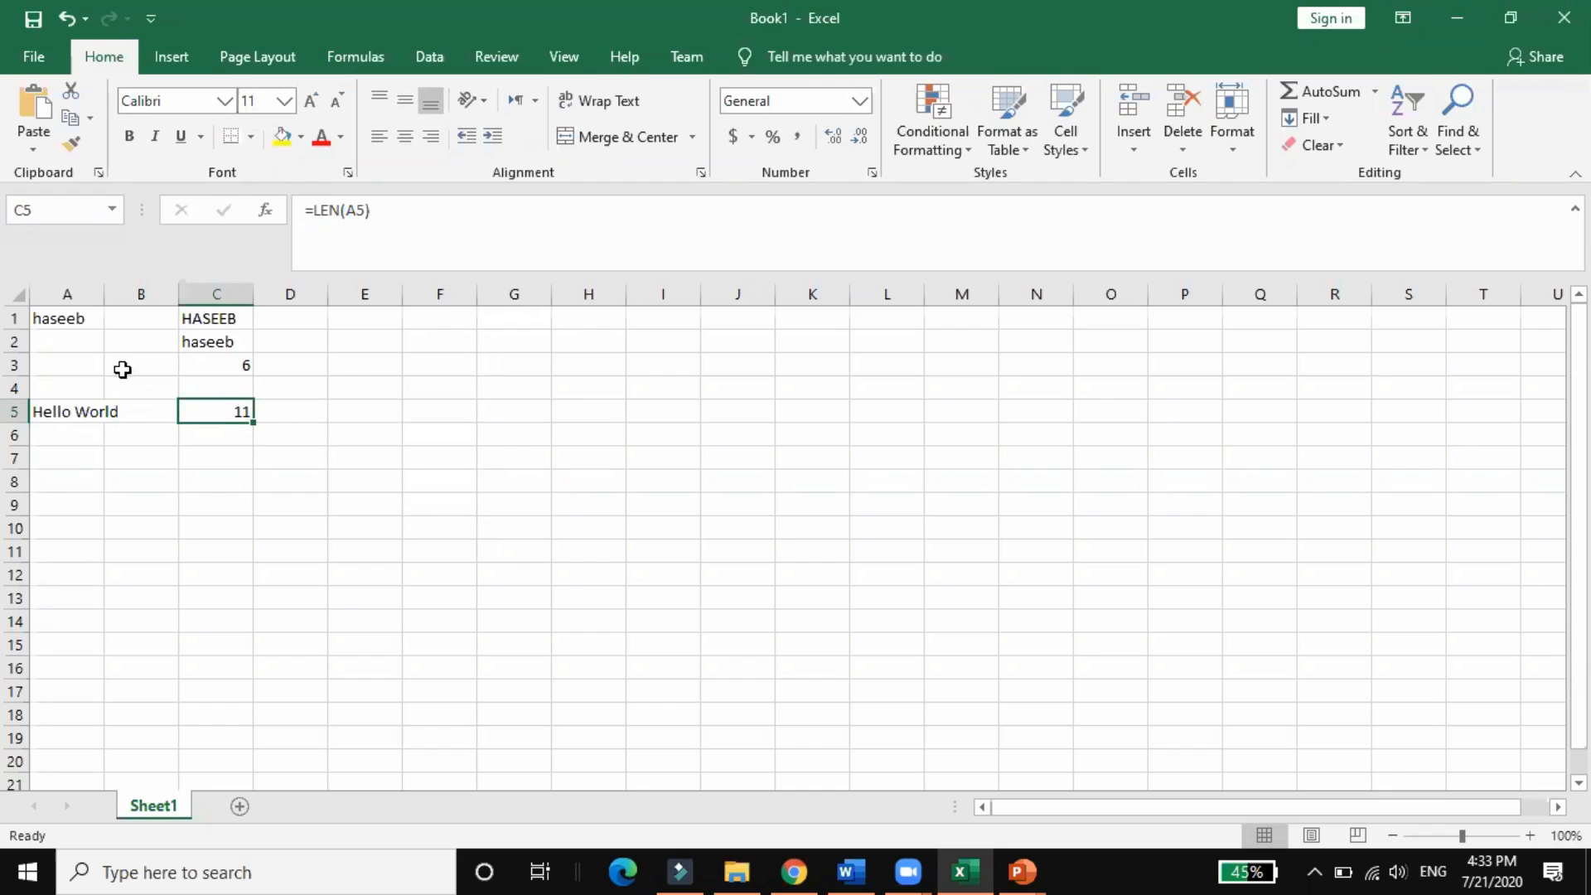
drag(107, 300, 121, 305)
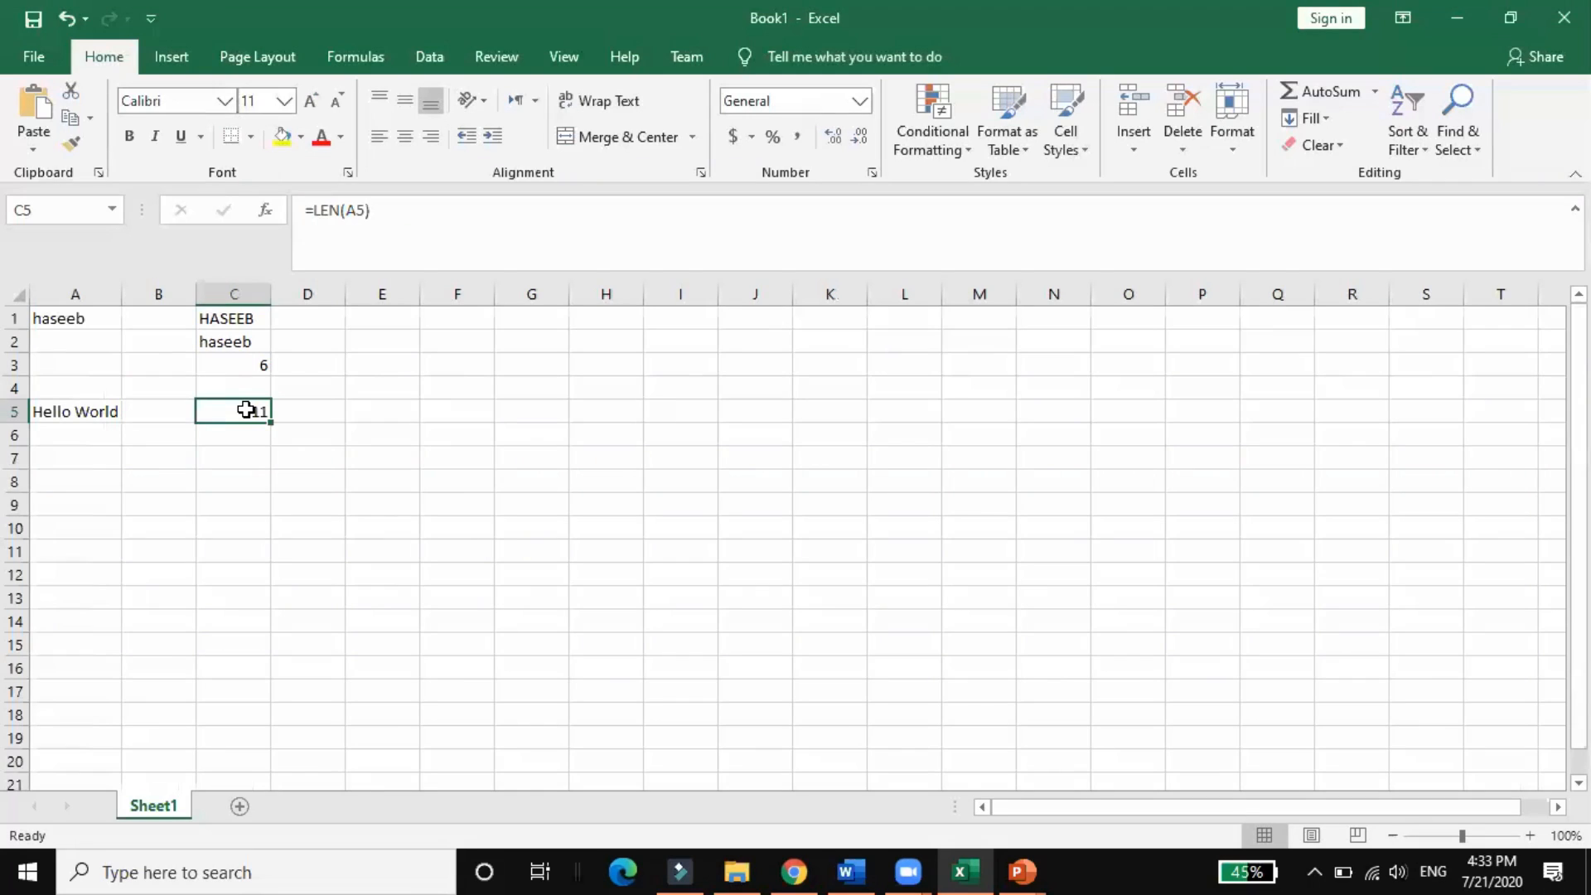
Enter "HelloWorld" in cell A6, without a space between the two words.
click(65, 445)
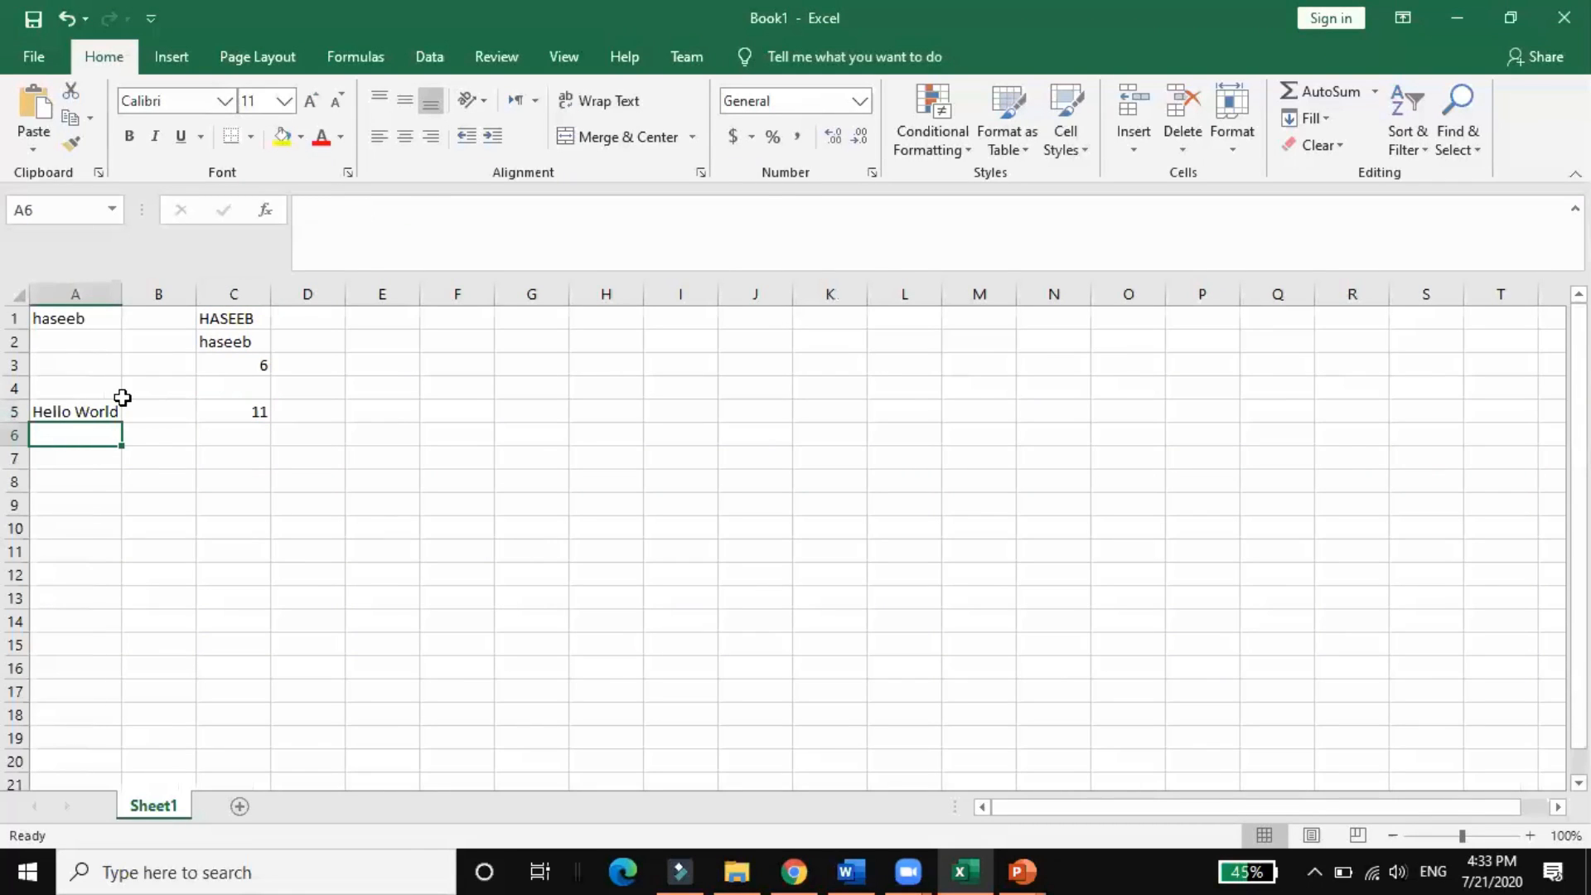
text(Hello World)
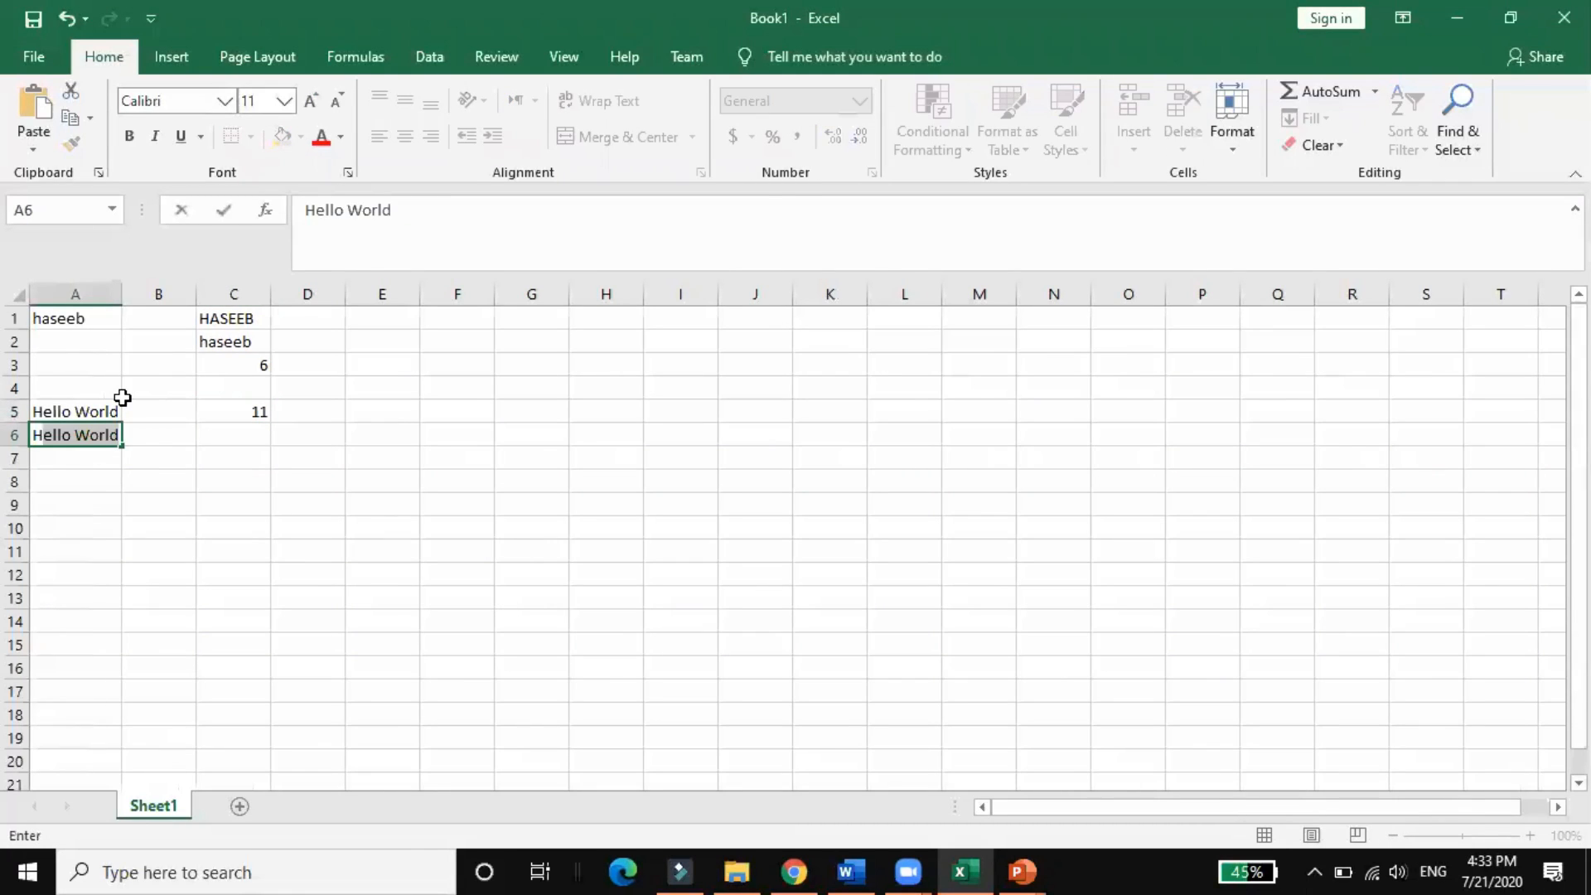
click(82, 439)
key(Left)
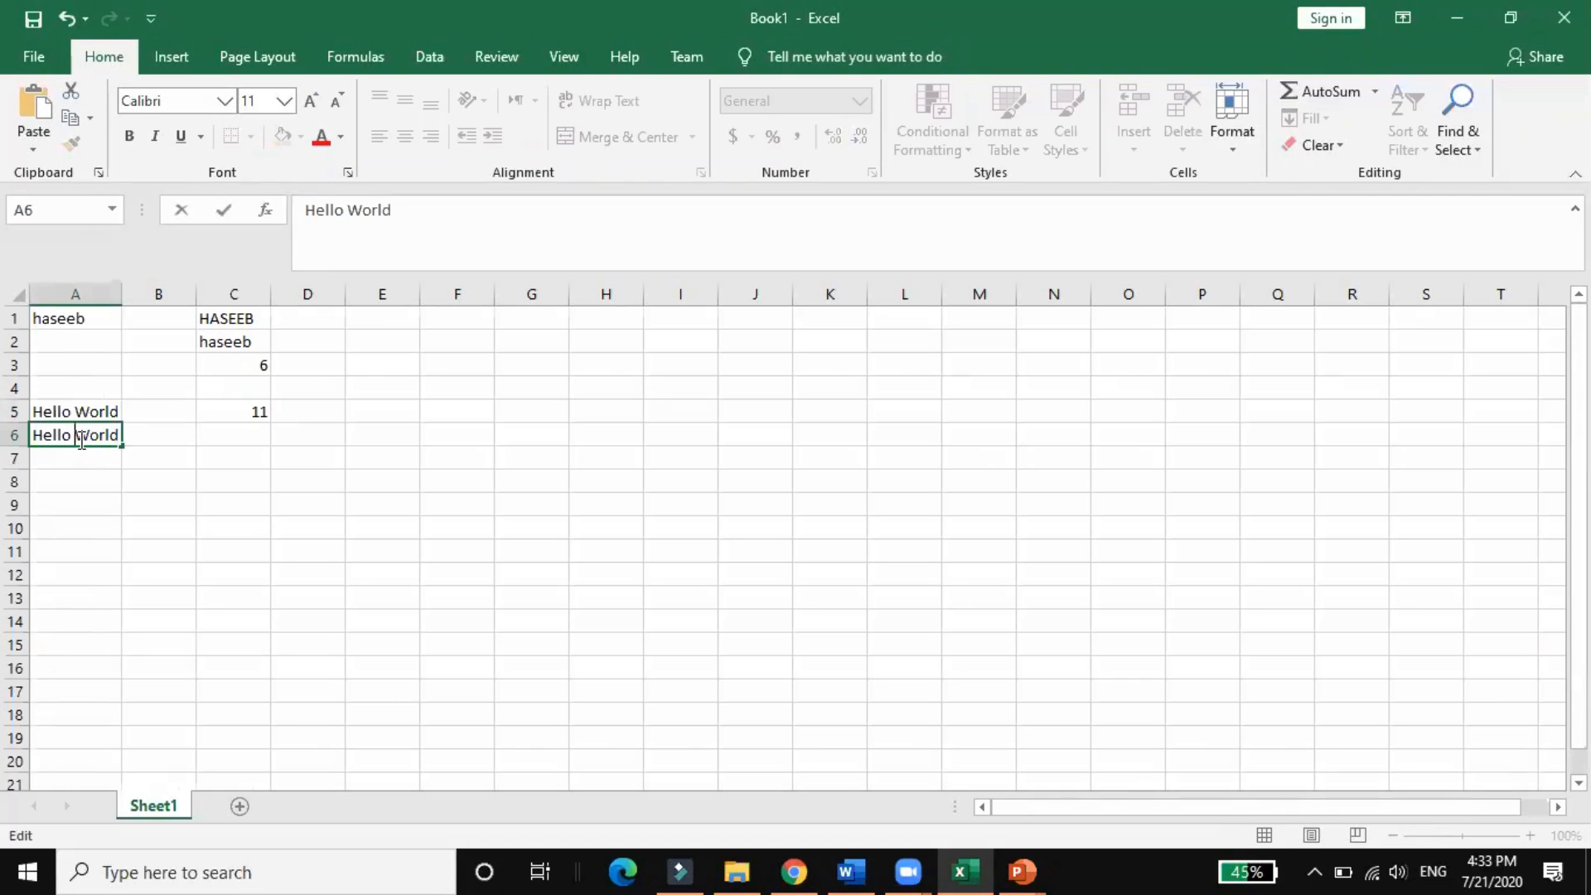
key(BackSpace)
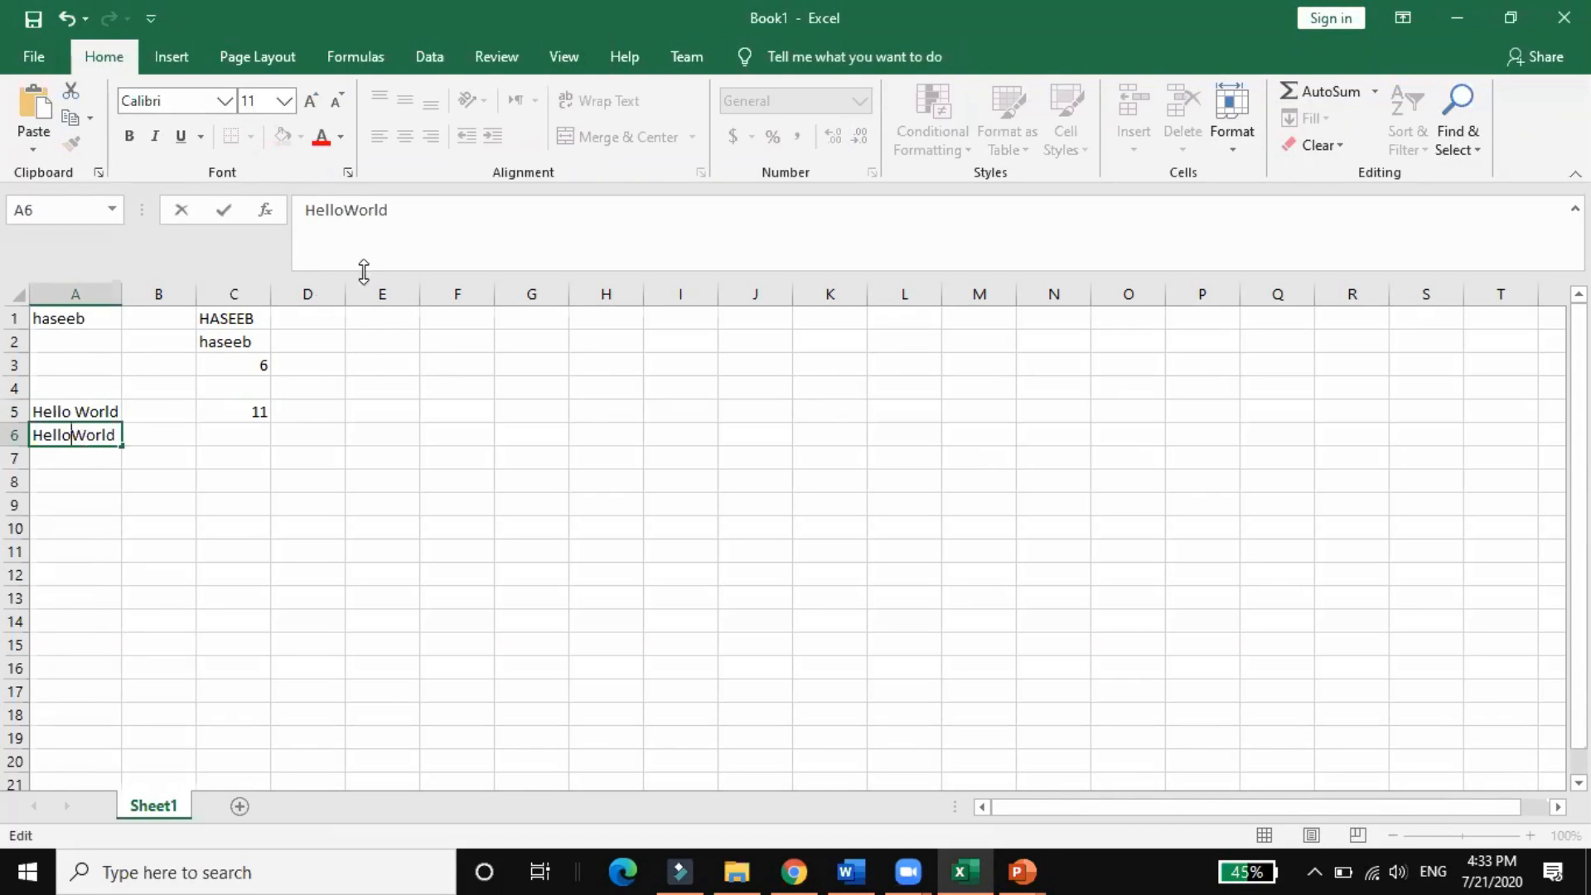
drag(263, 458, 232, 428)
Count the characters of A6 with the formula =LEN(A6) in cell C6.
click(232, 428)
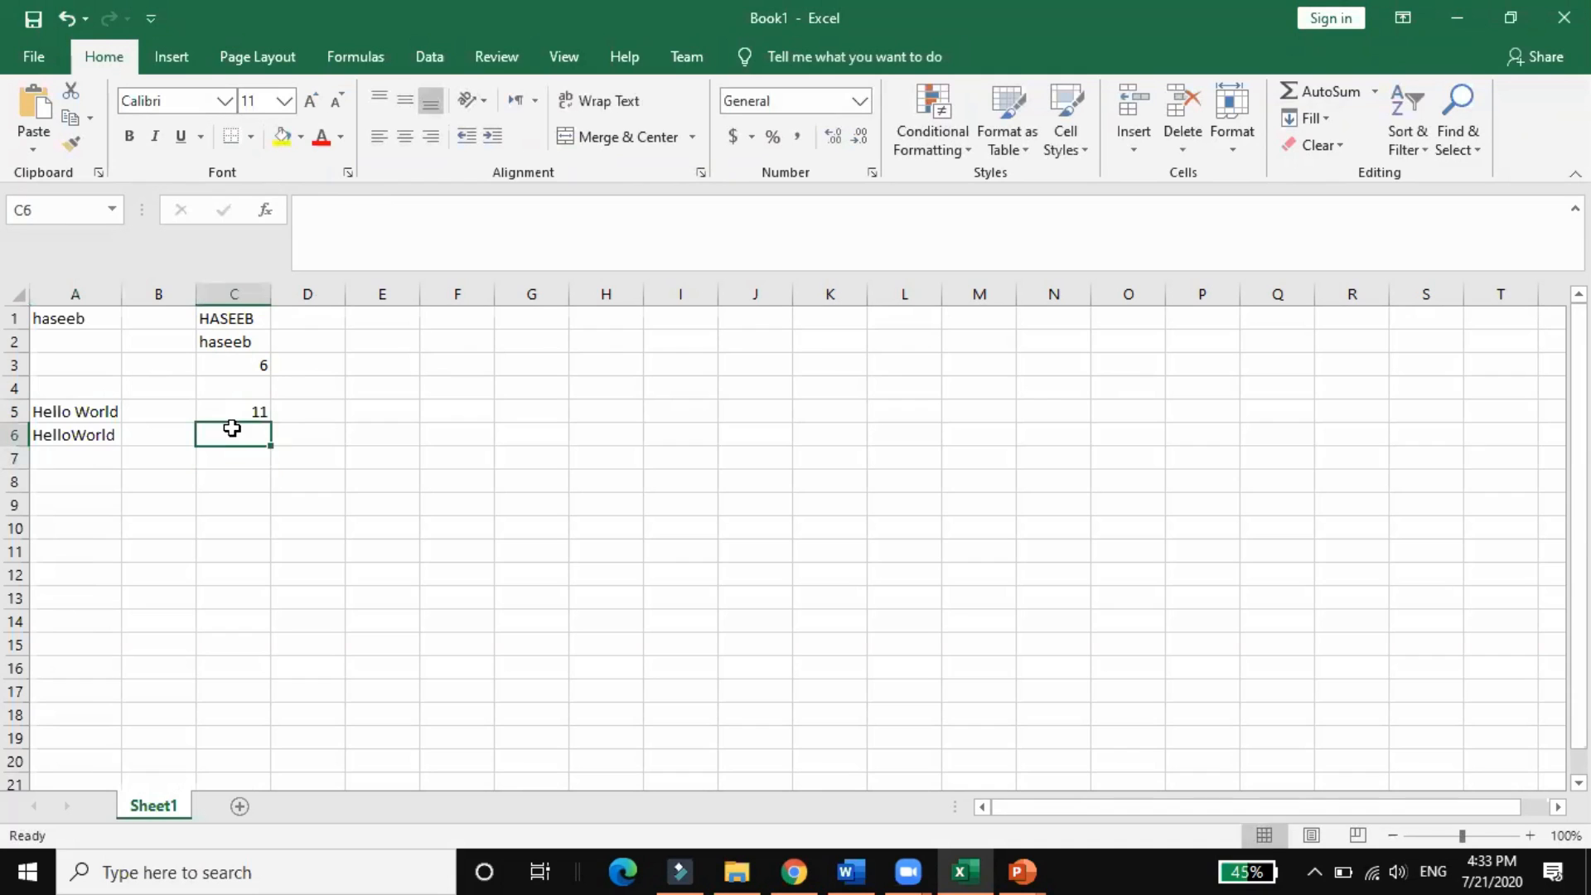
click(382, 225)
text(=)
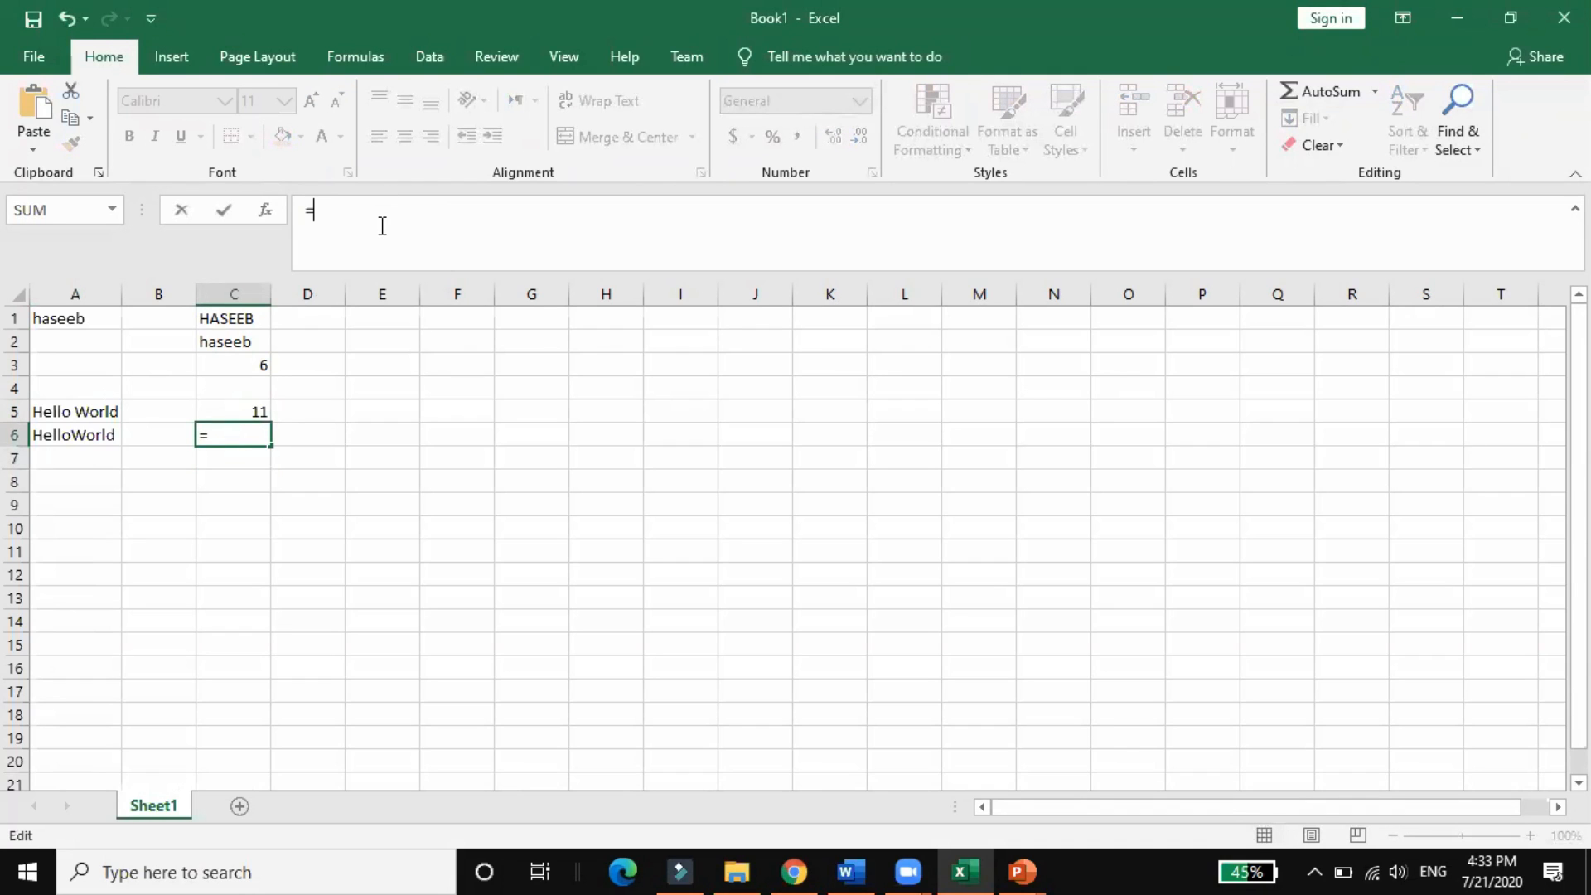
text(len)
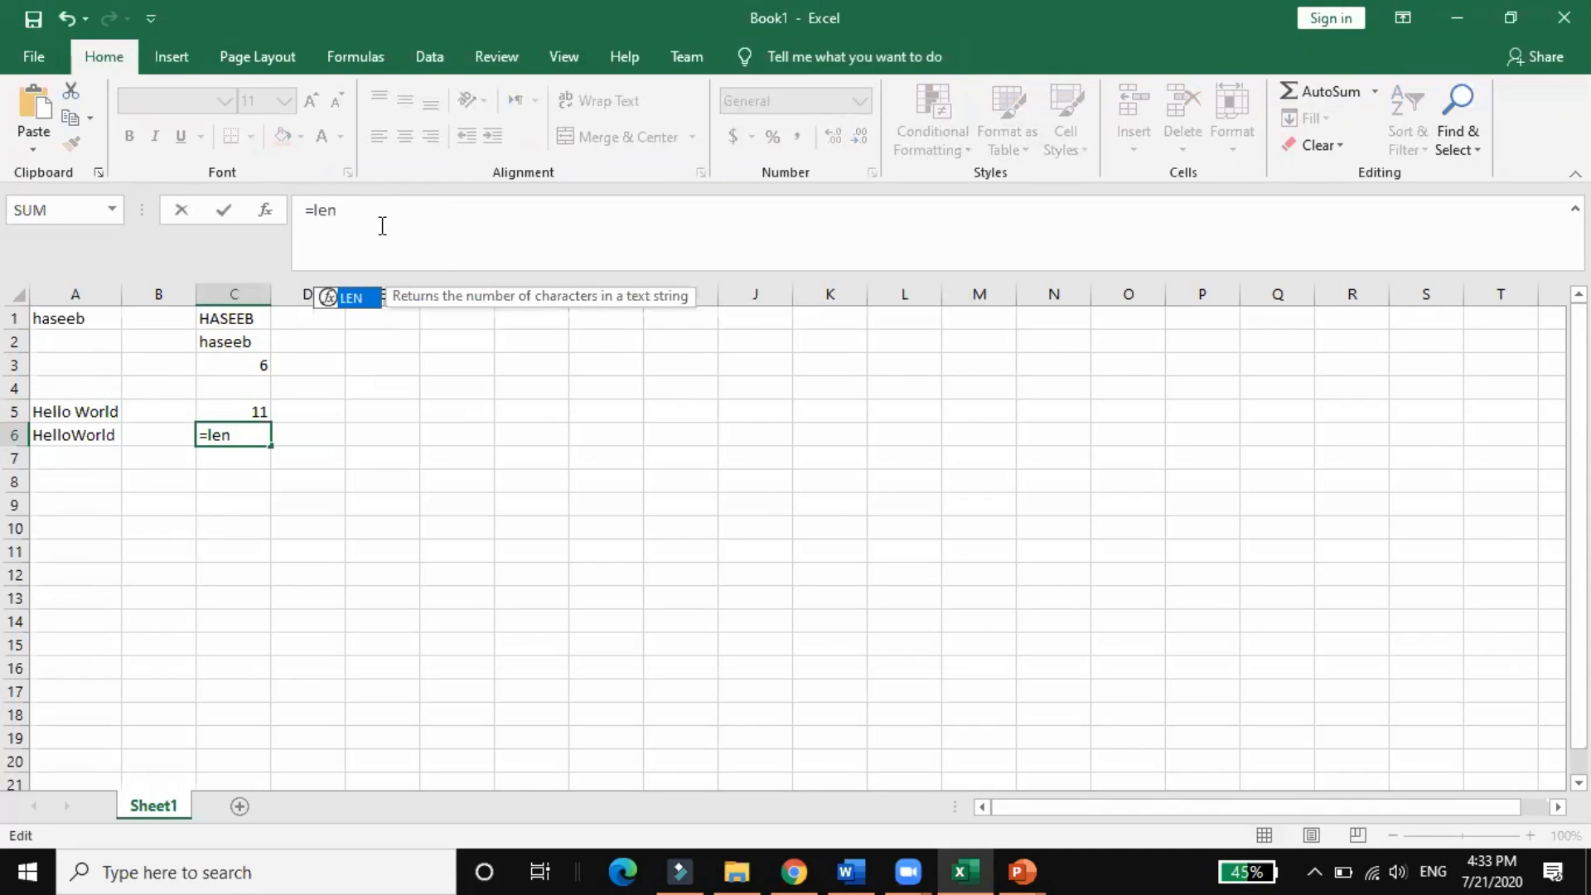
text((A6)
key(Return)
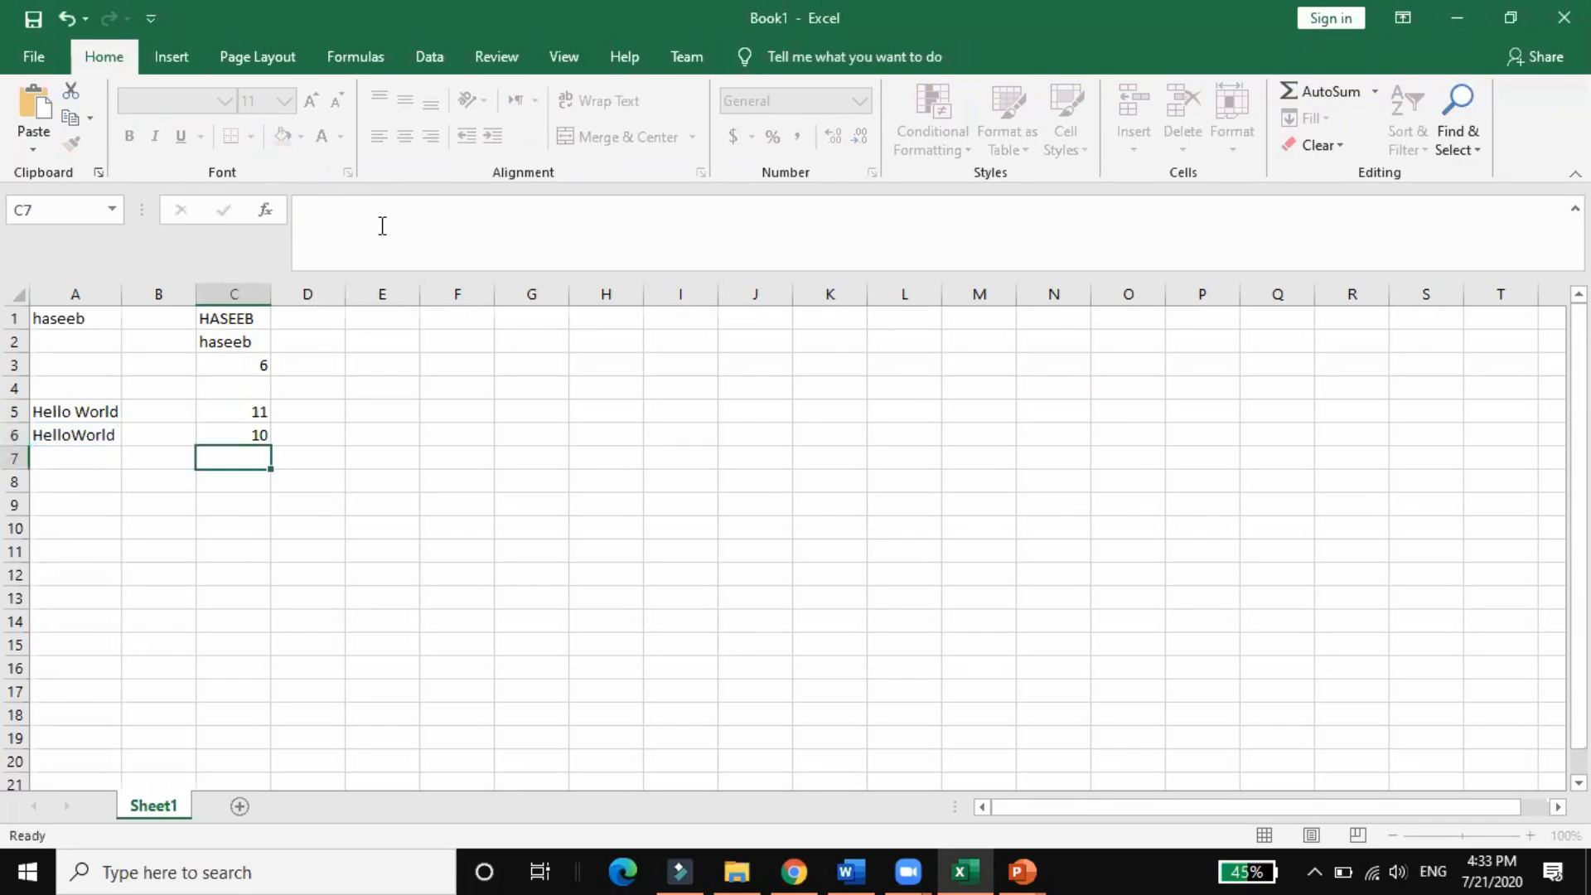
click(243, 432)
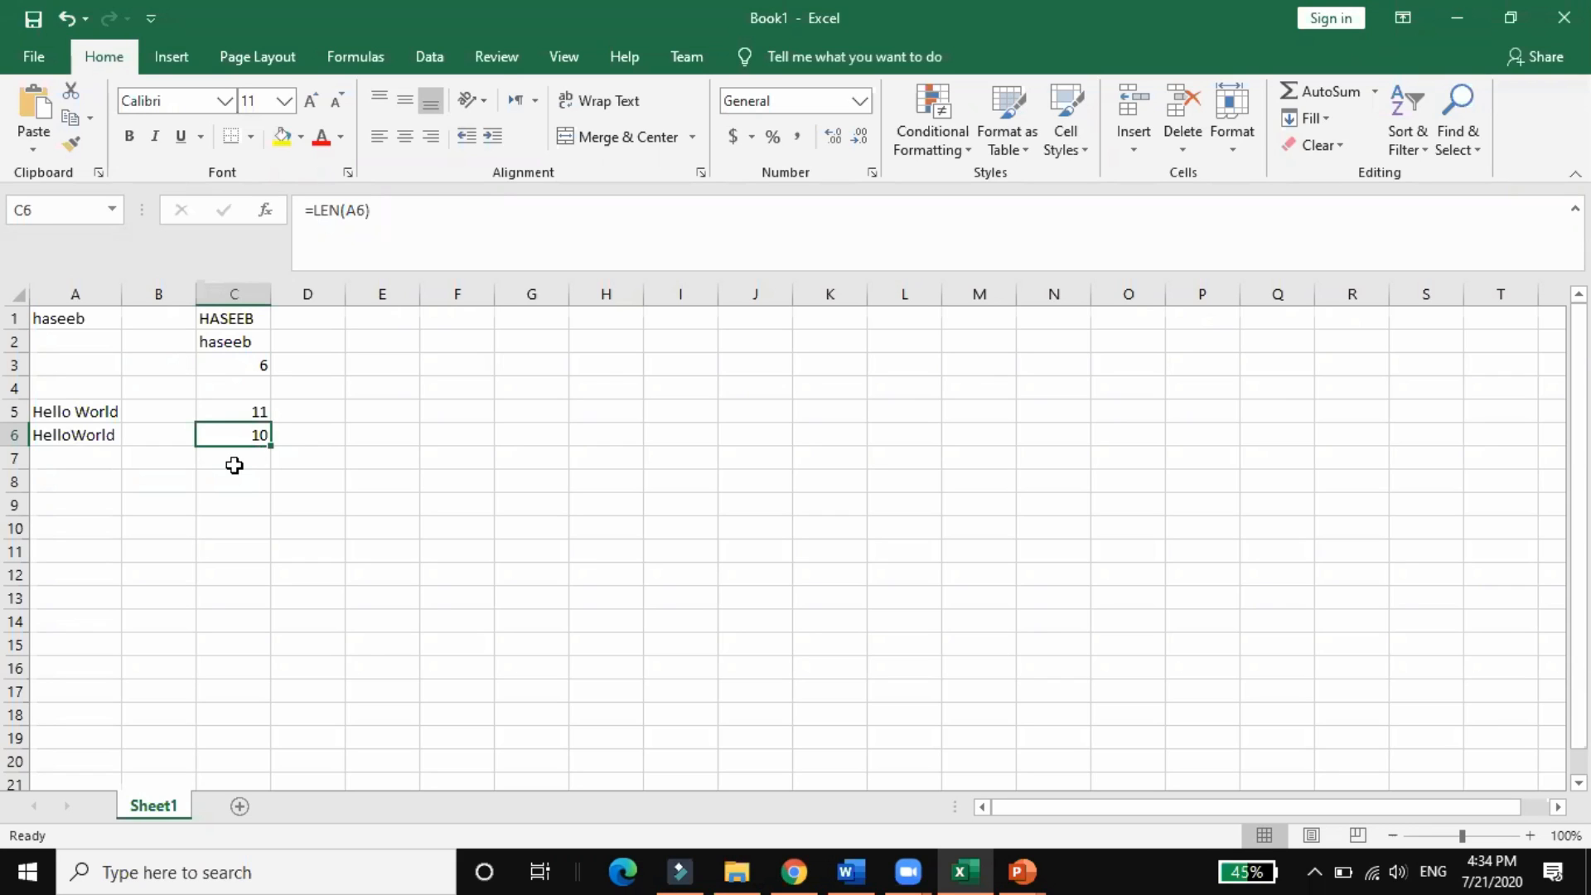
click(234, 465)
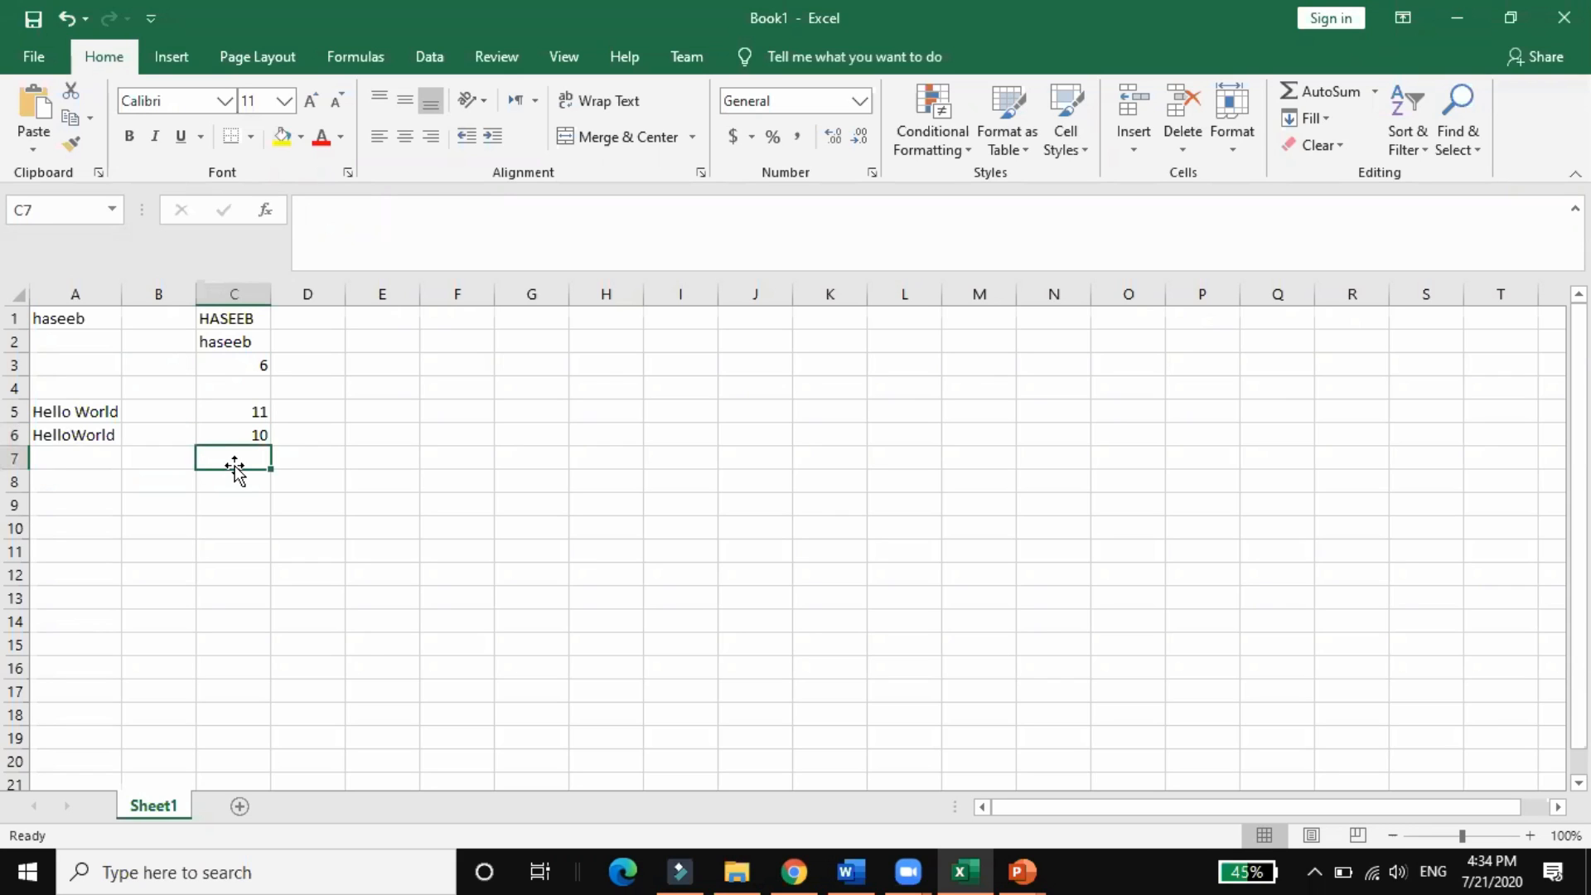
Add a second space between "Hello" and "World" in the text of cell A5.
click(91, 410)
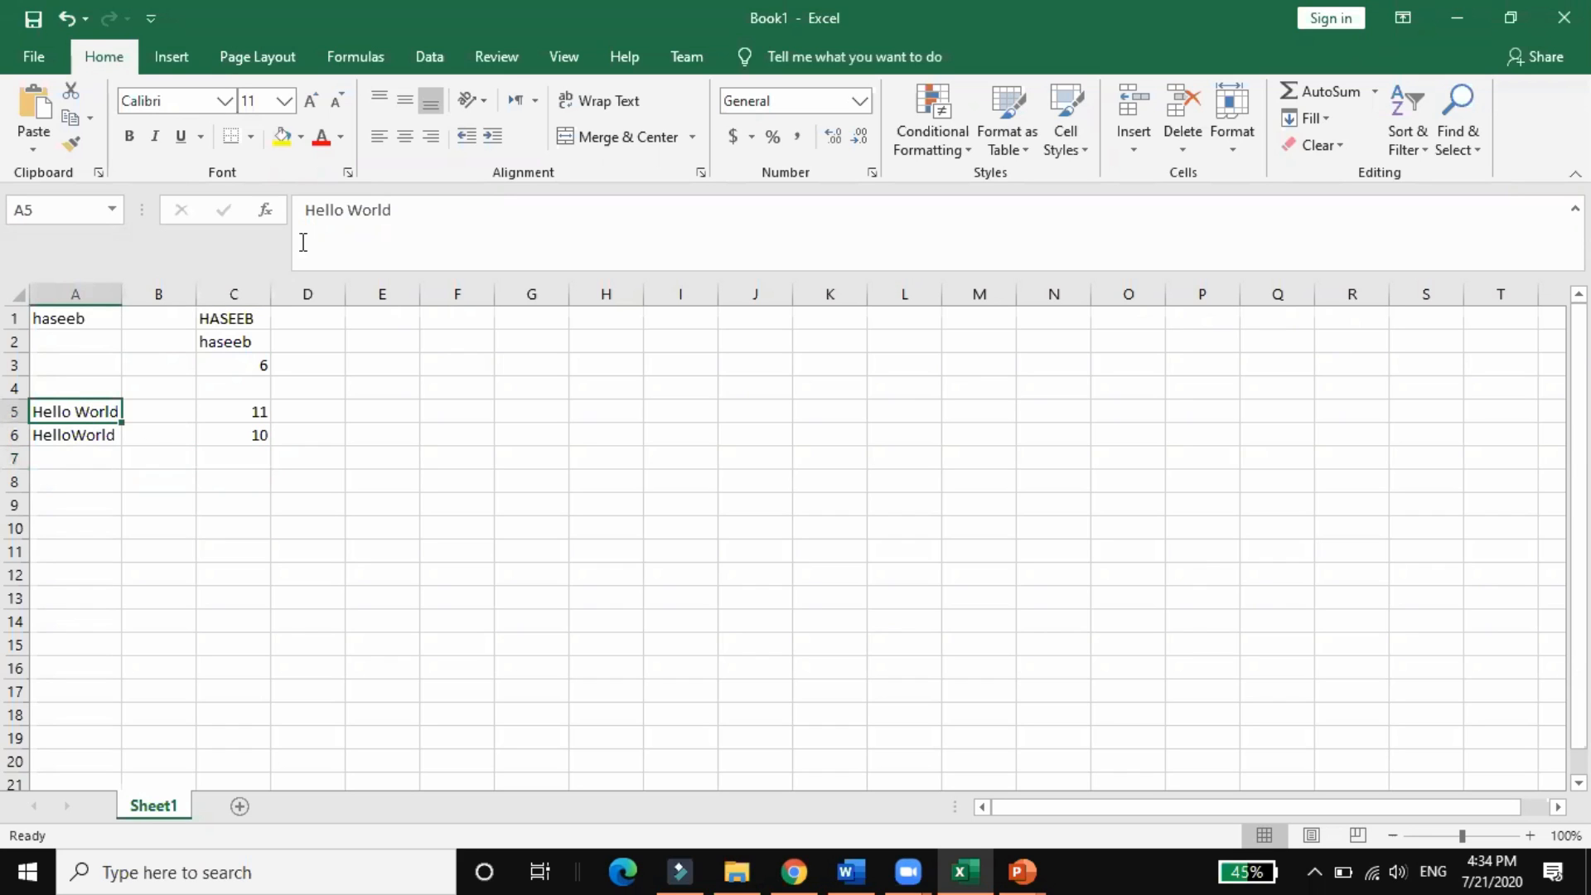
click(347, 210)
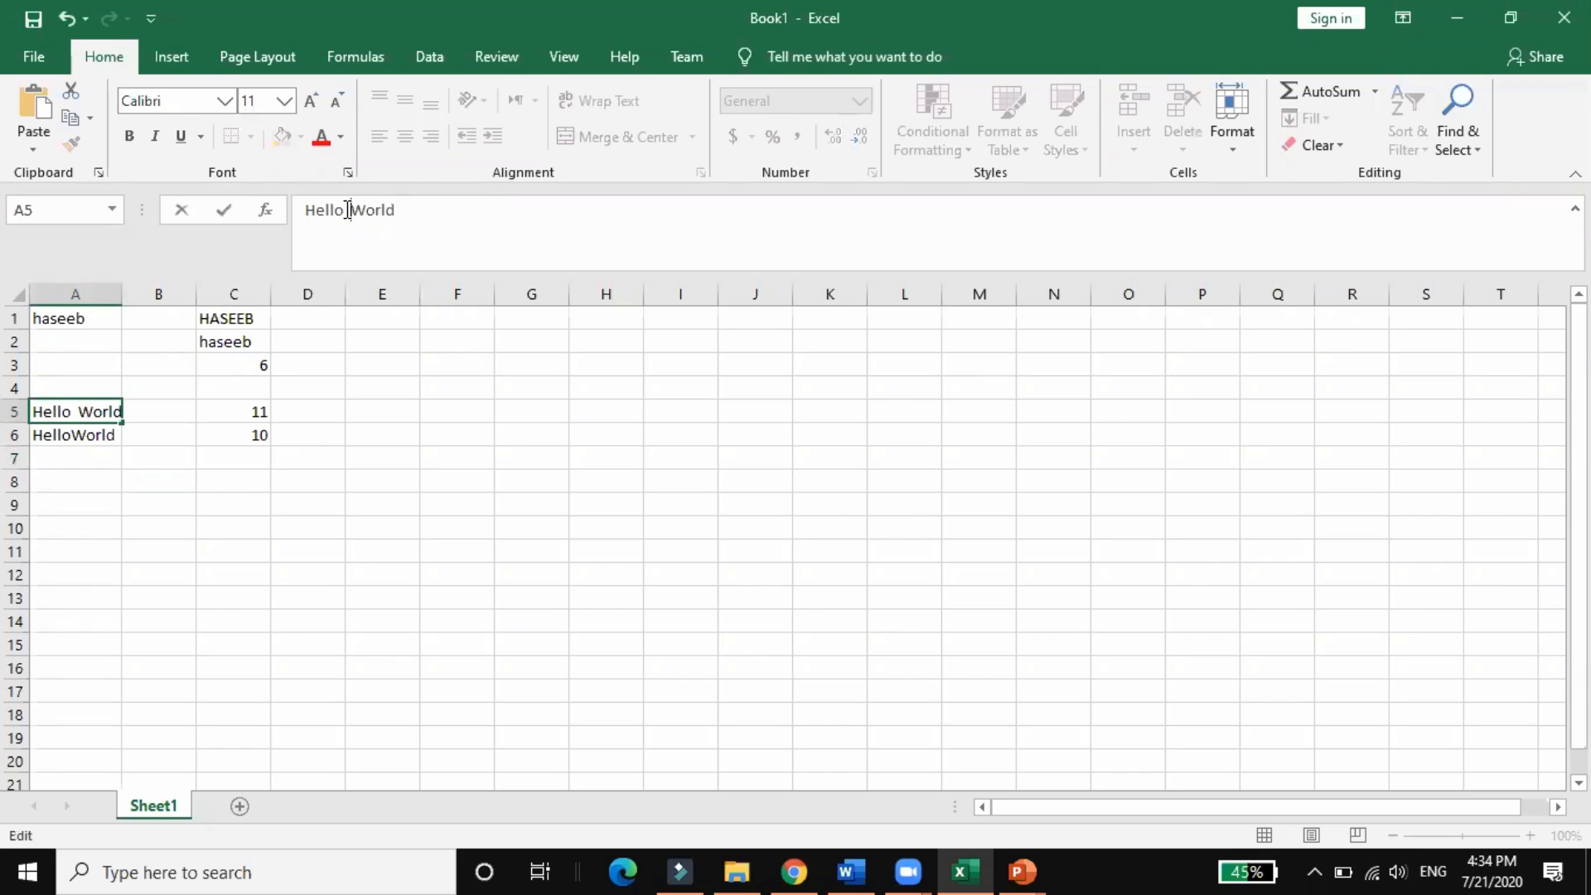
click(320, 317)
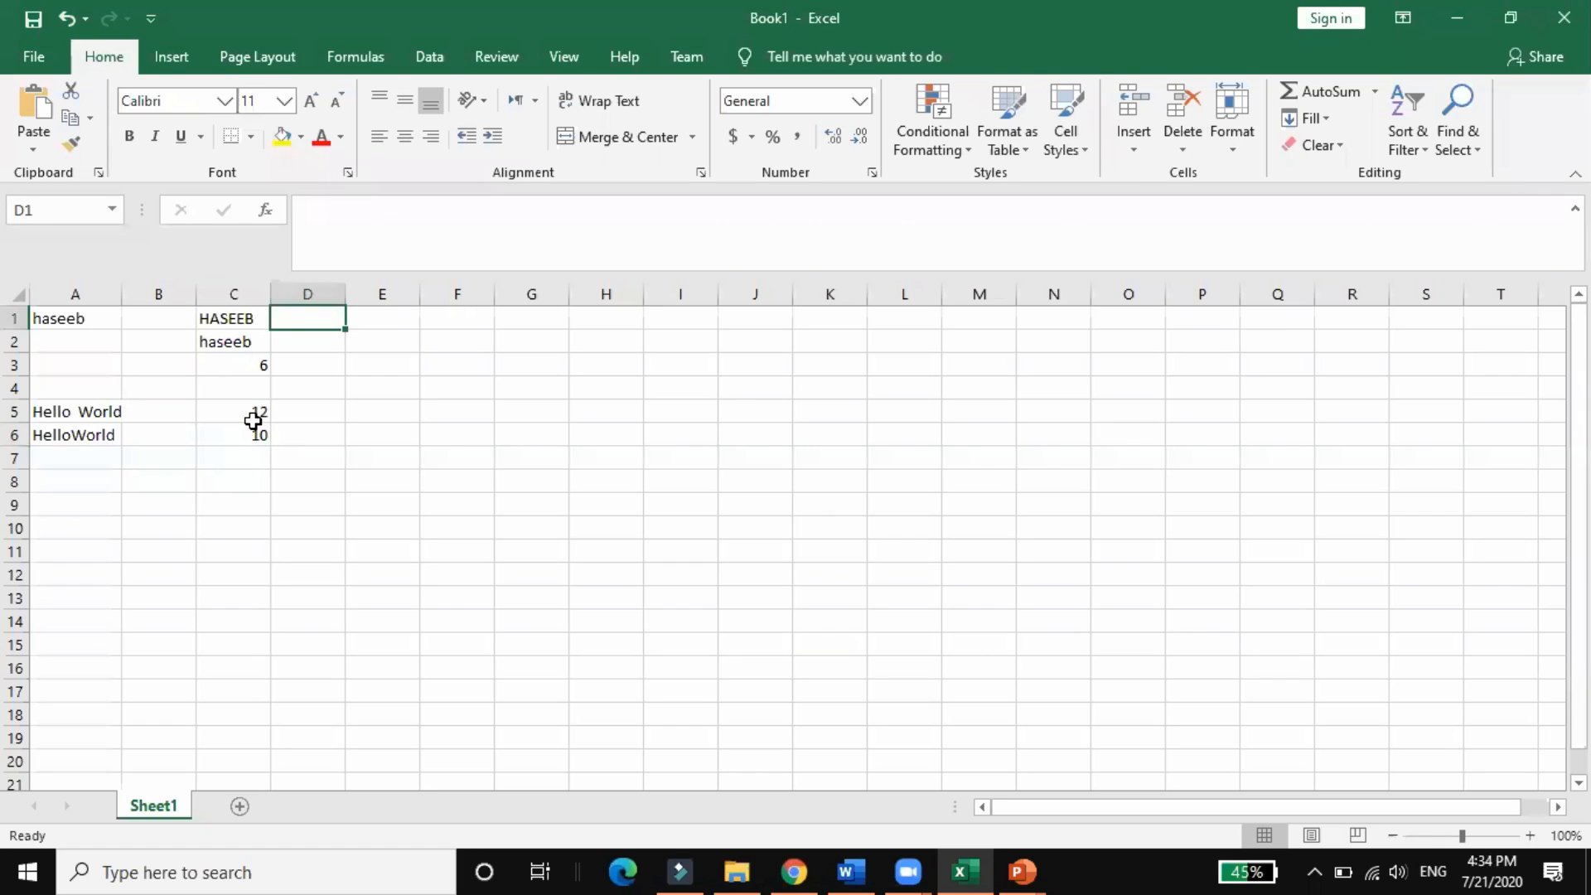
Insert a single space between "Hello" and "World" in the text of cell A6.
click(73, 432)
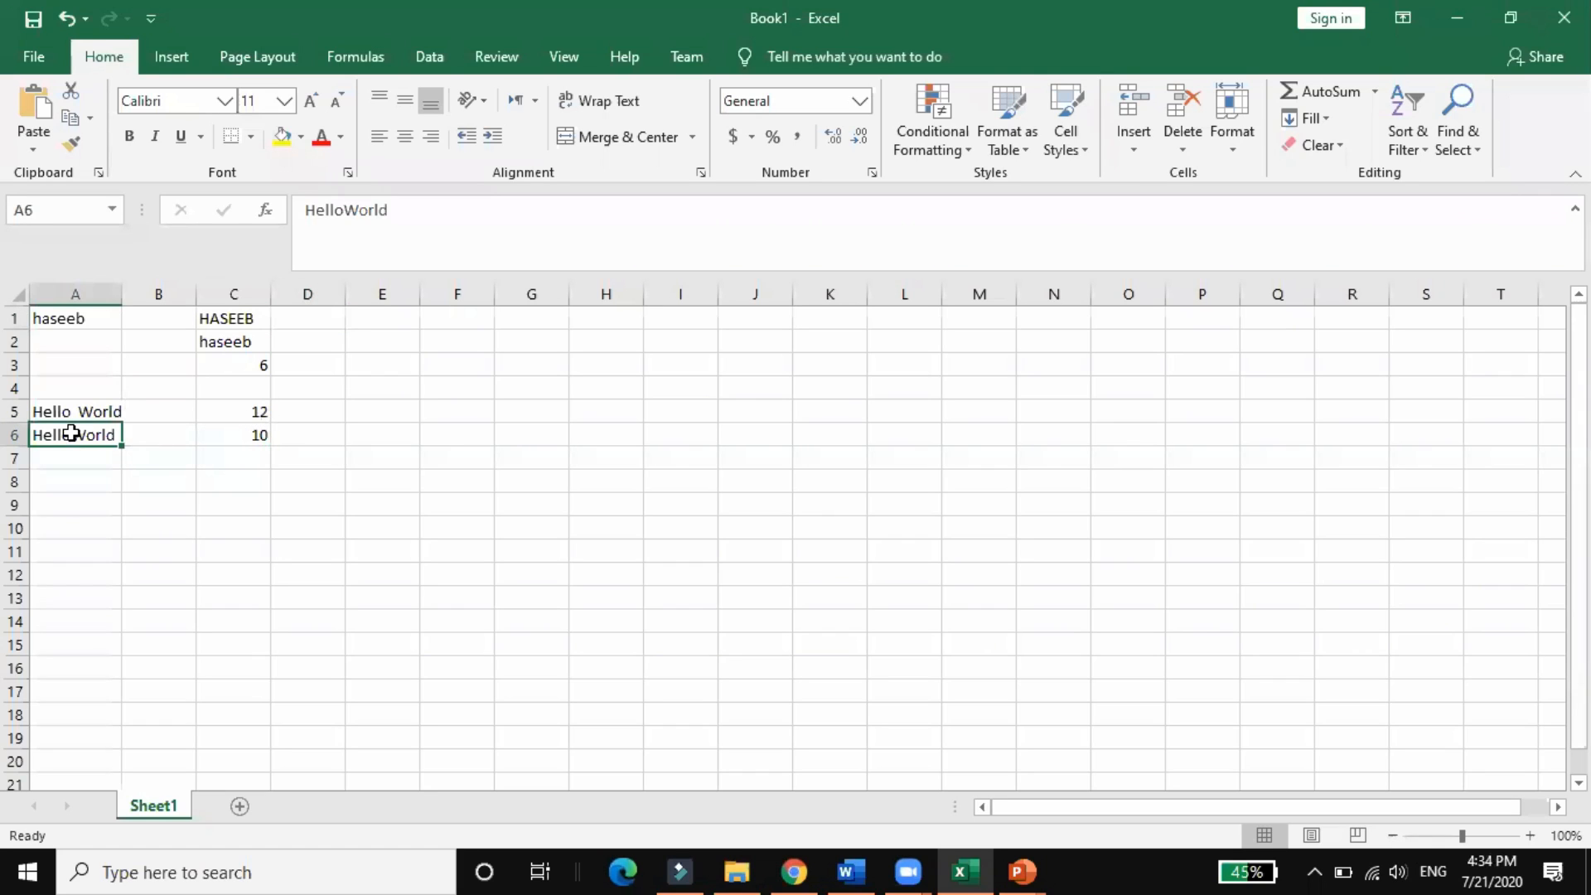
click(345, 212)
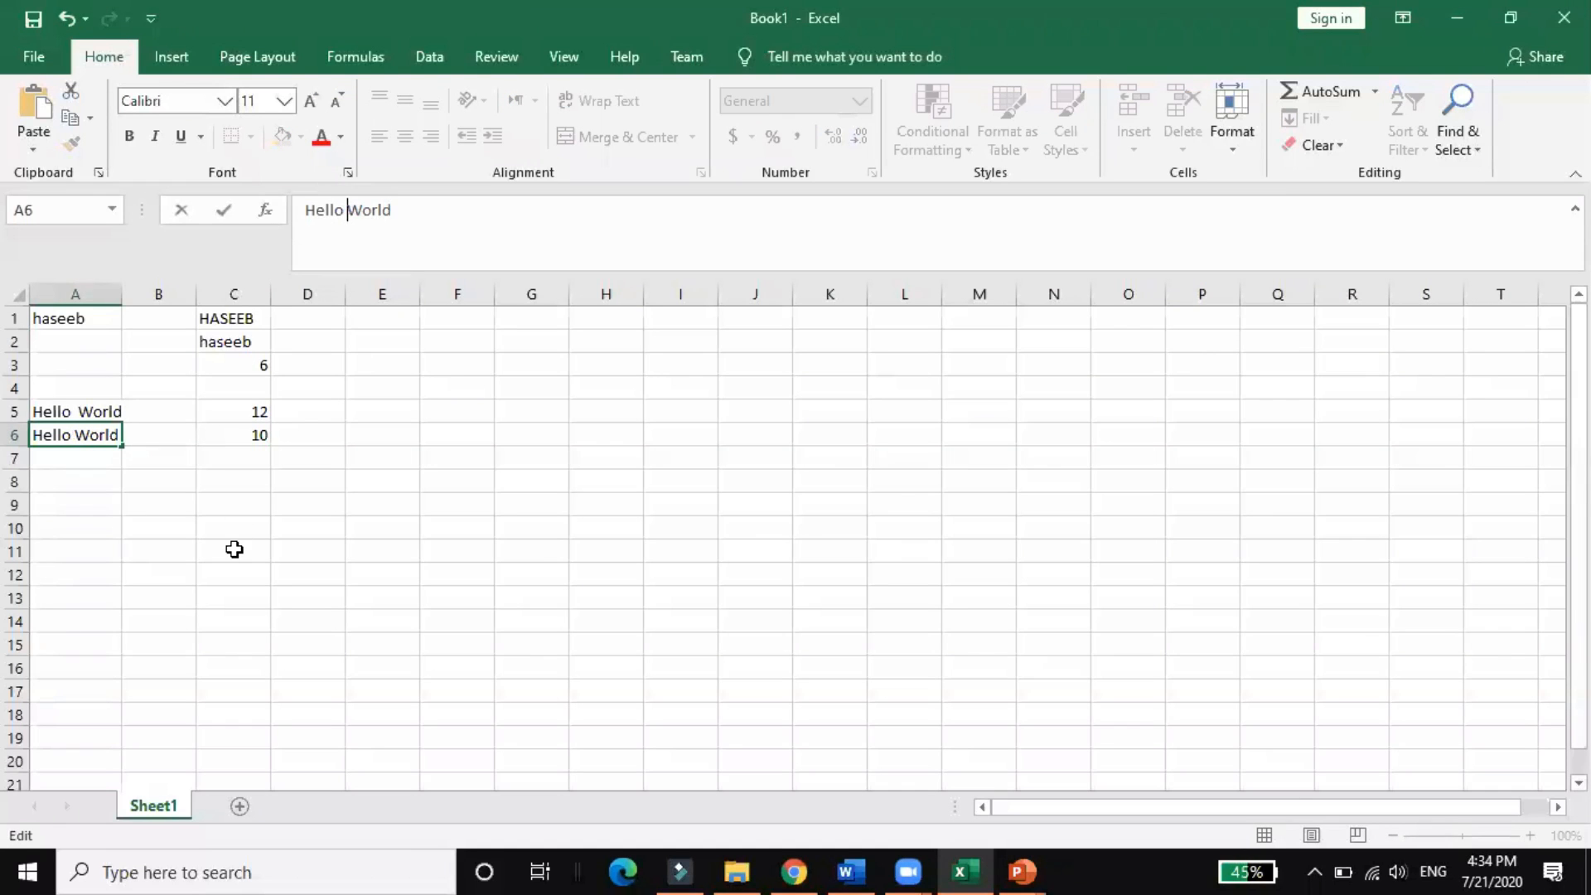
click(222, 458)
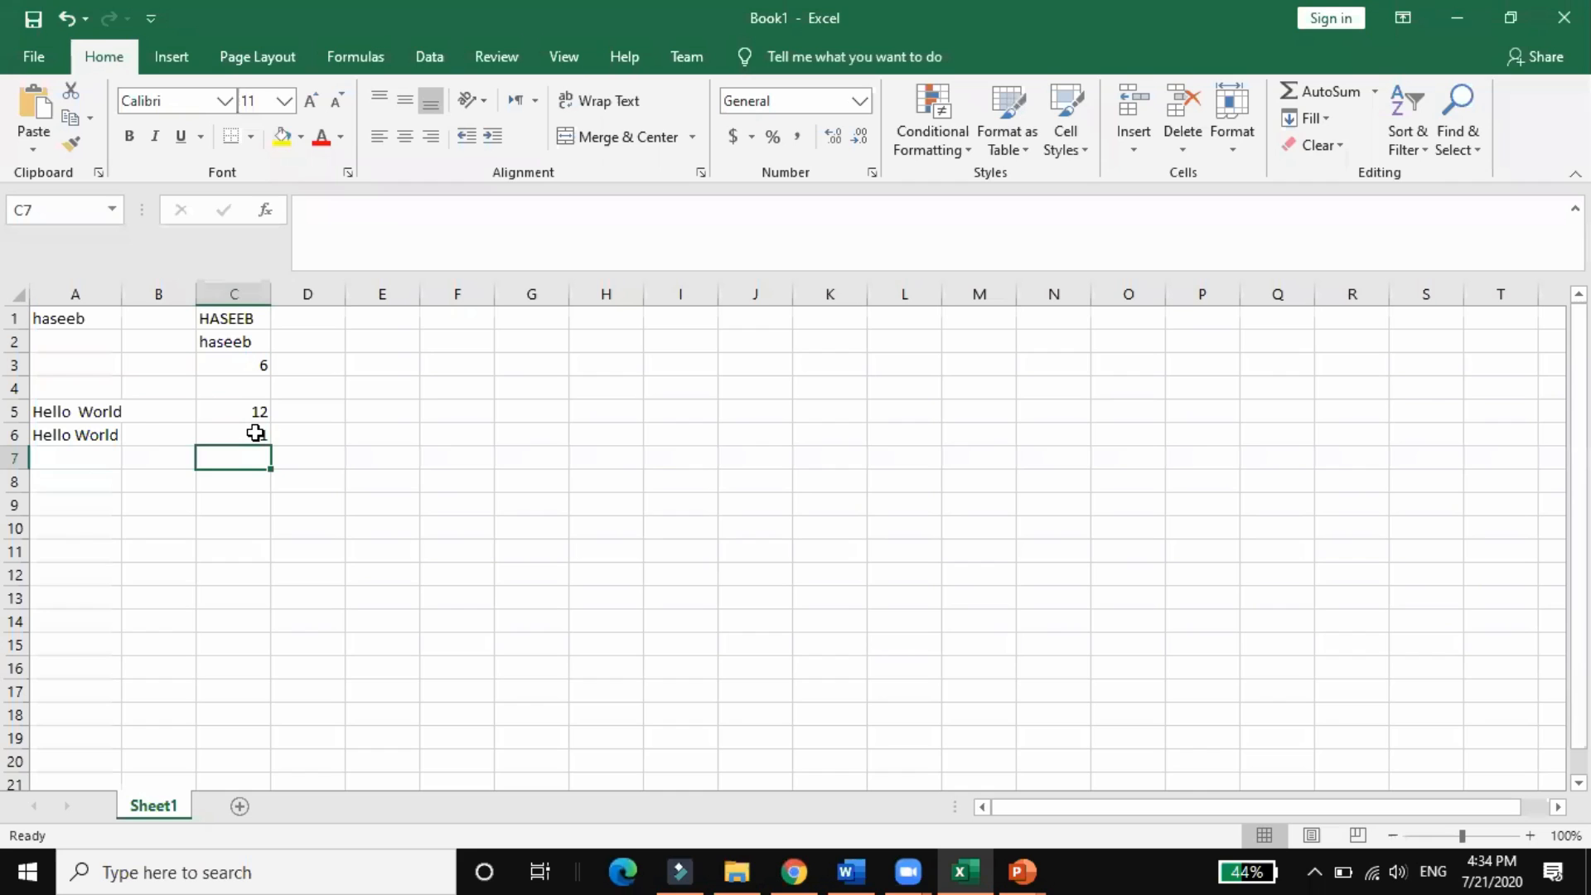
Try filling the UPPER formula from C1 down into C2, and undo the fill.
click(397, 230)
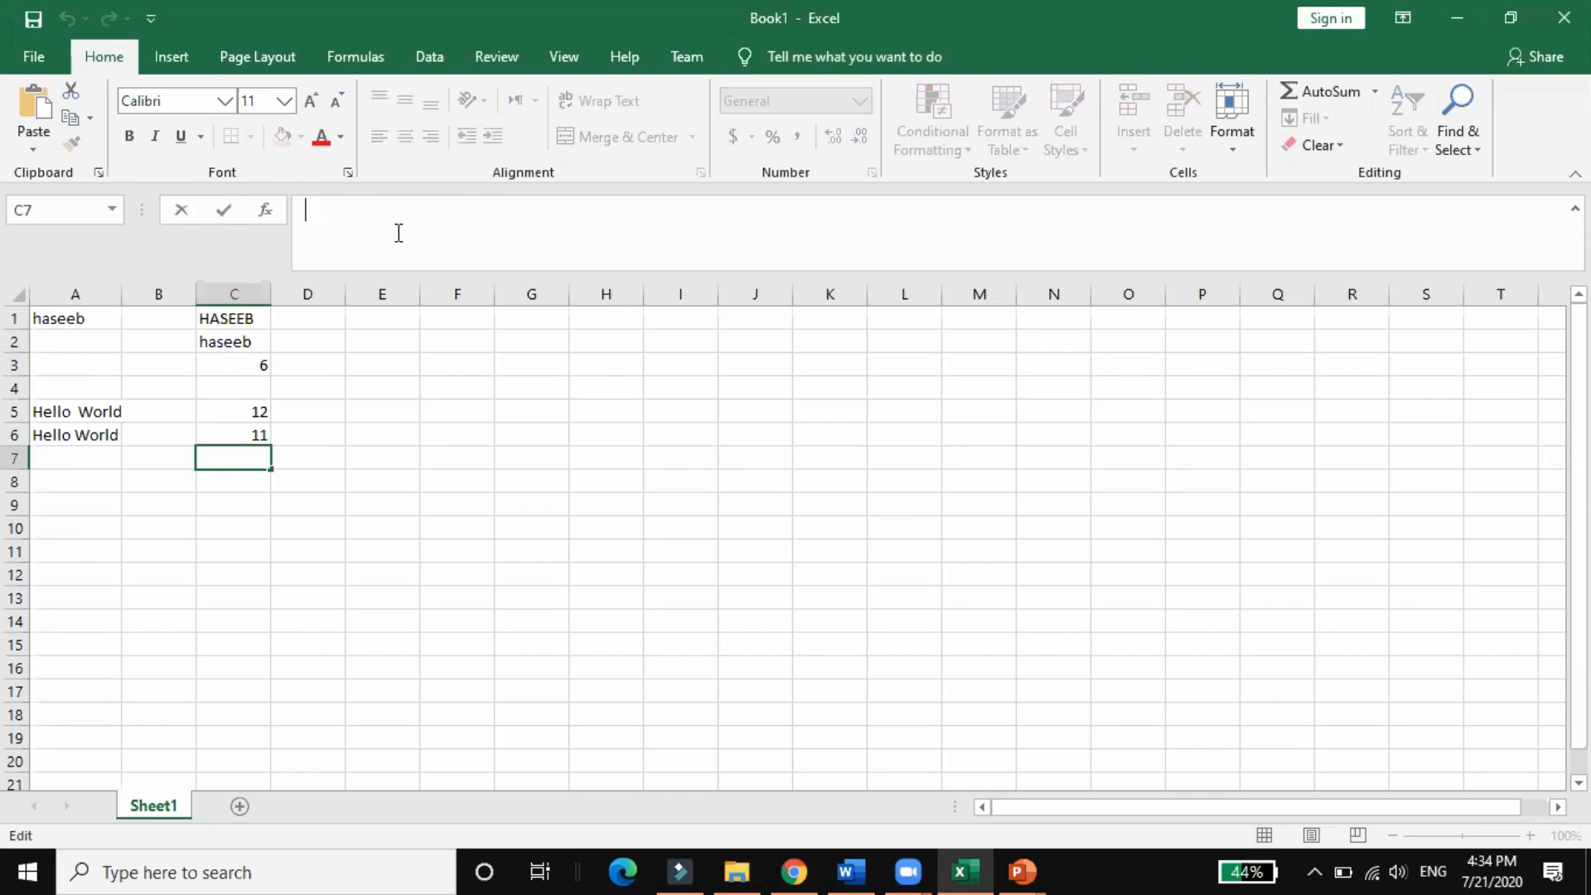
click(255, 323)
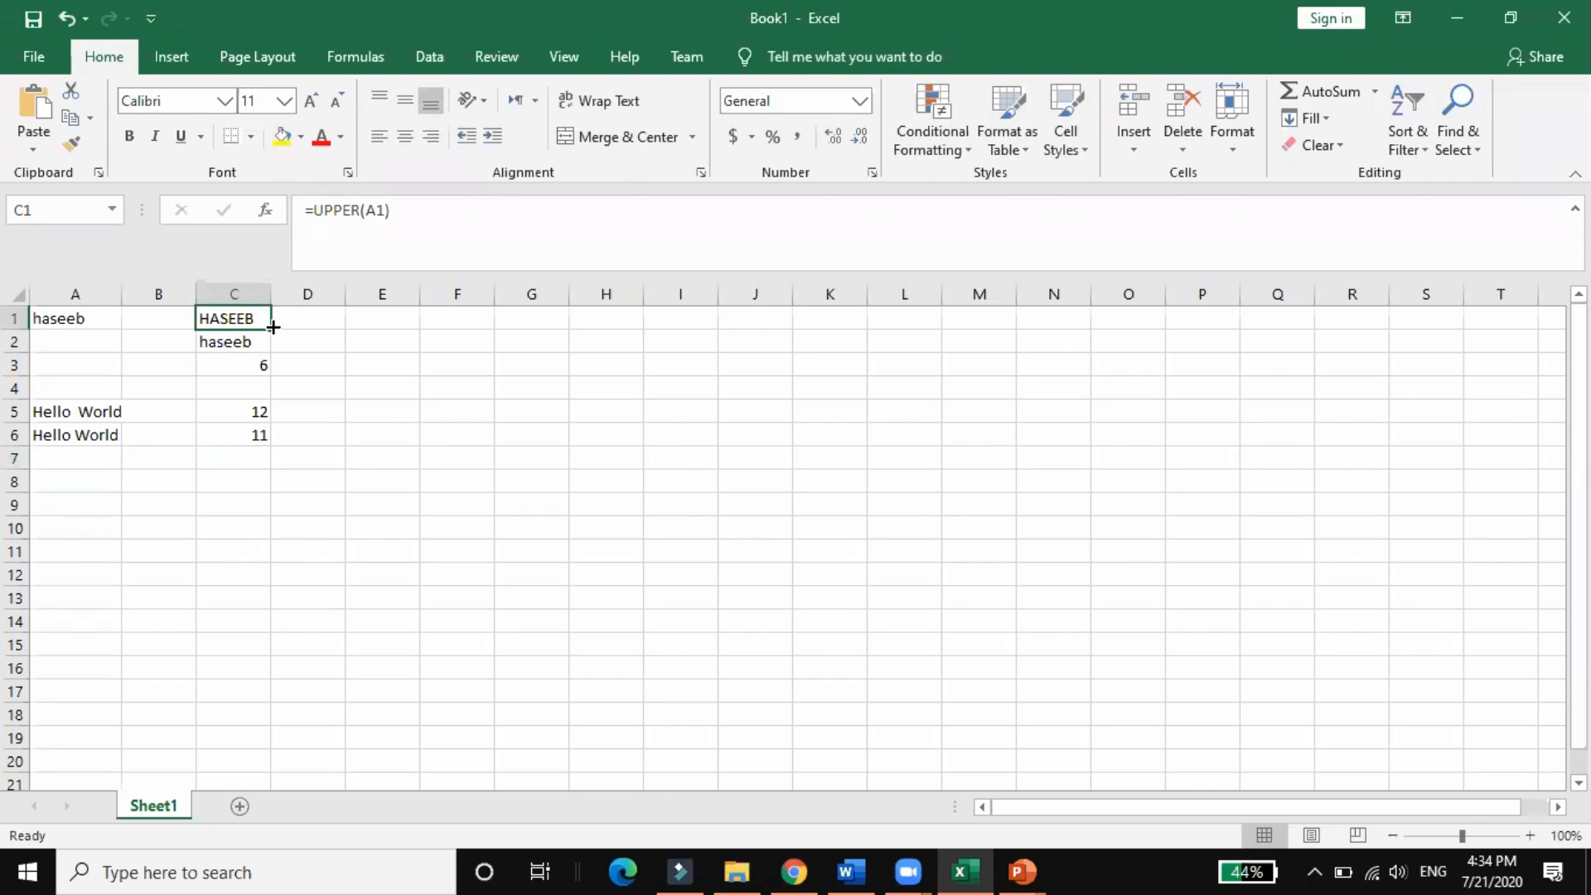
drag(273, 330, 261, 356)
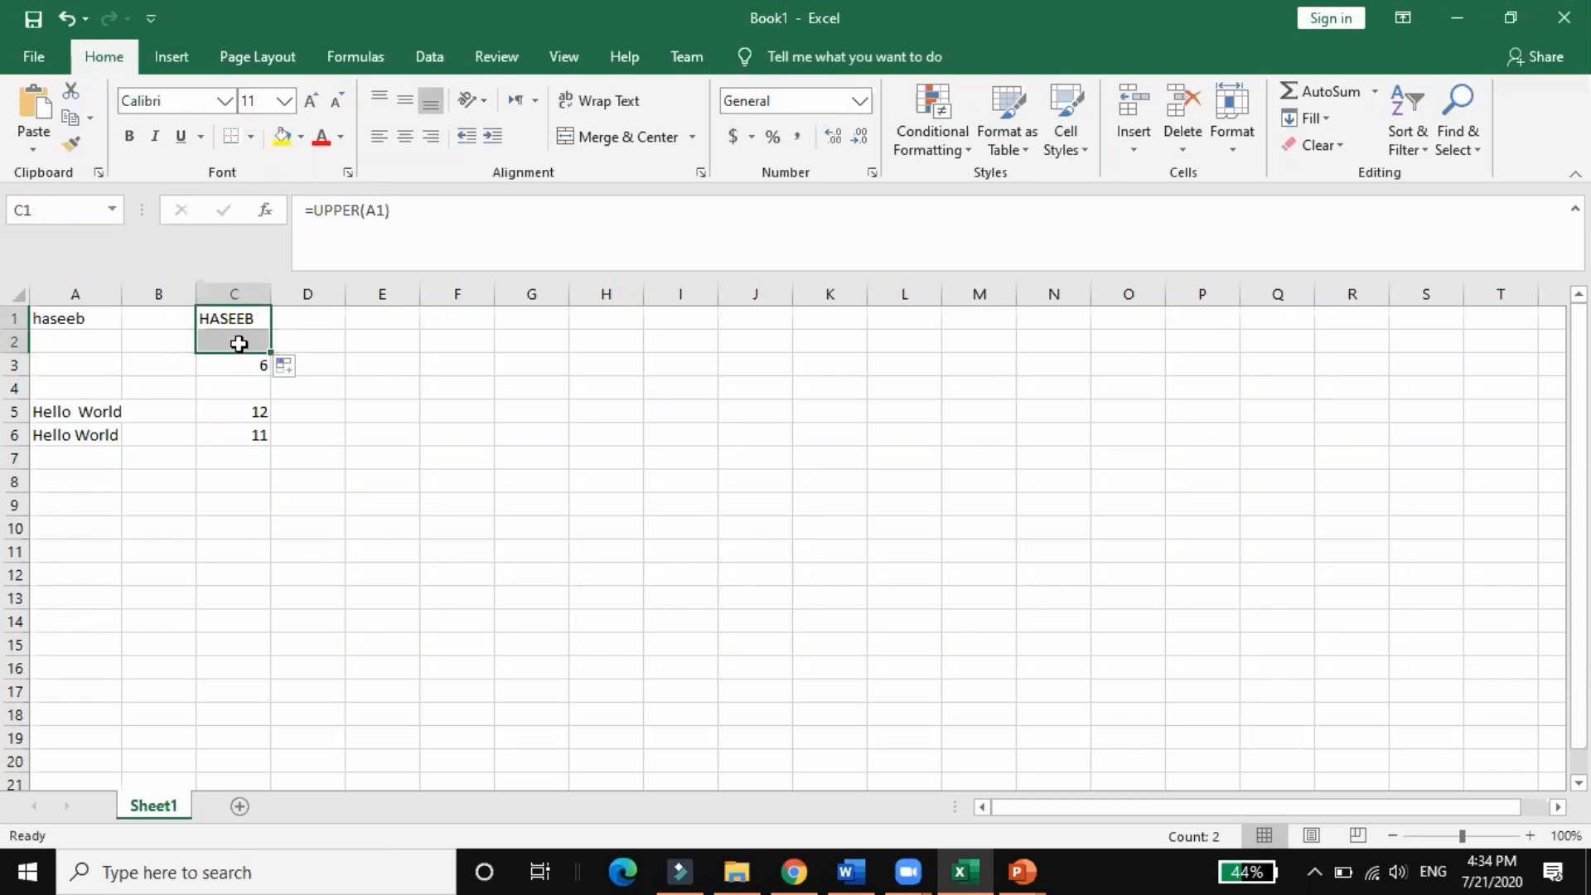
click(234, 338)
key(ctrl+z)
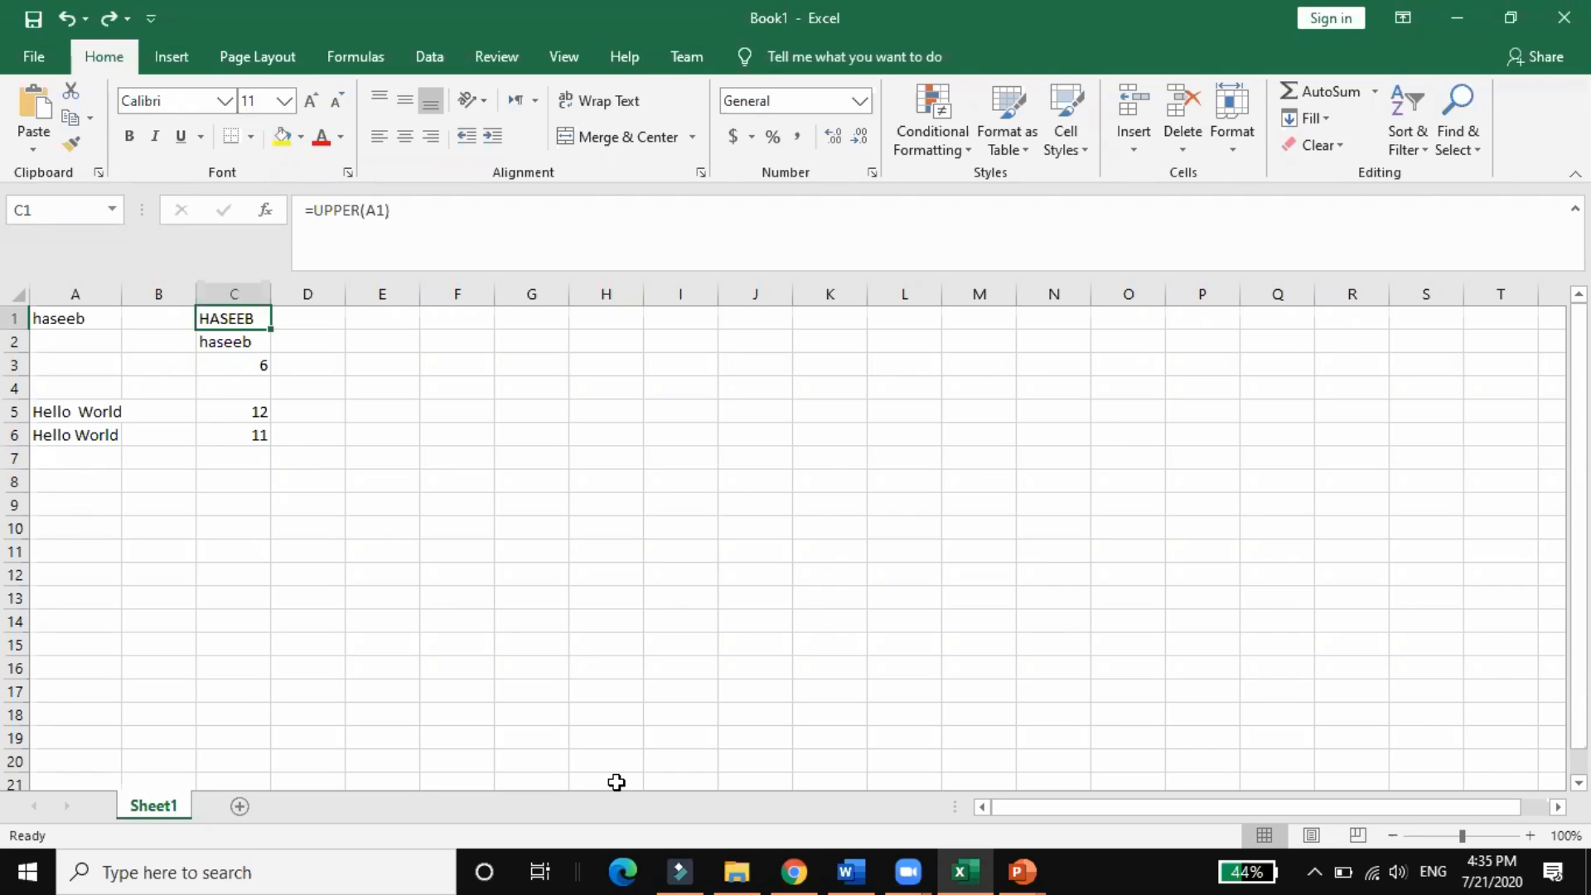
Switch to the PowerPoint lecture and go to slide 5, which introduces ROUND, ROUNDUP and ROUNDDOWN.
mouse_move(1022, 870)
click(1111, 813)
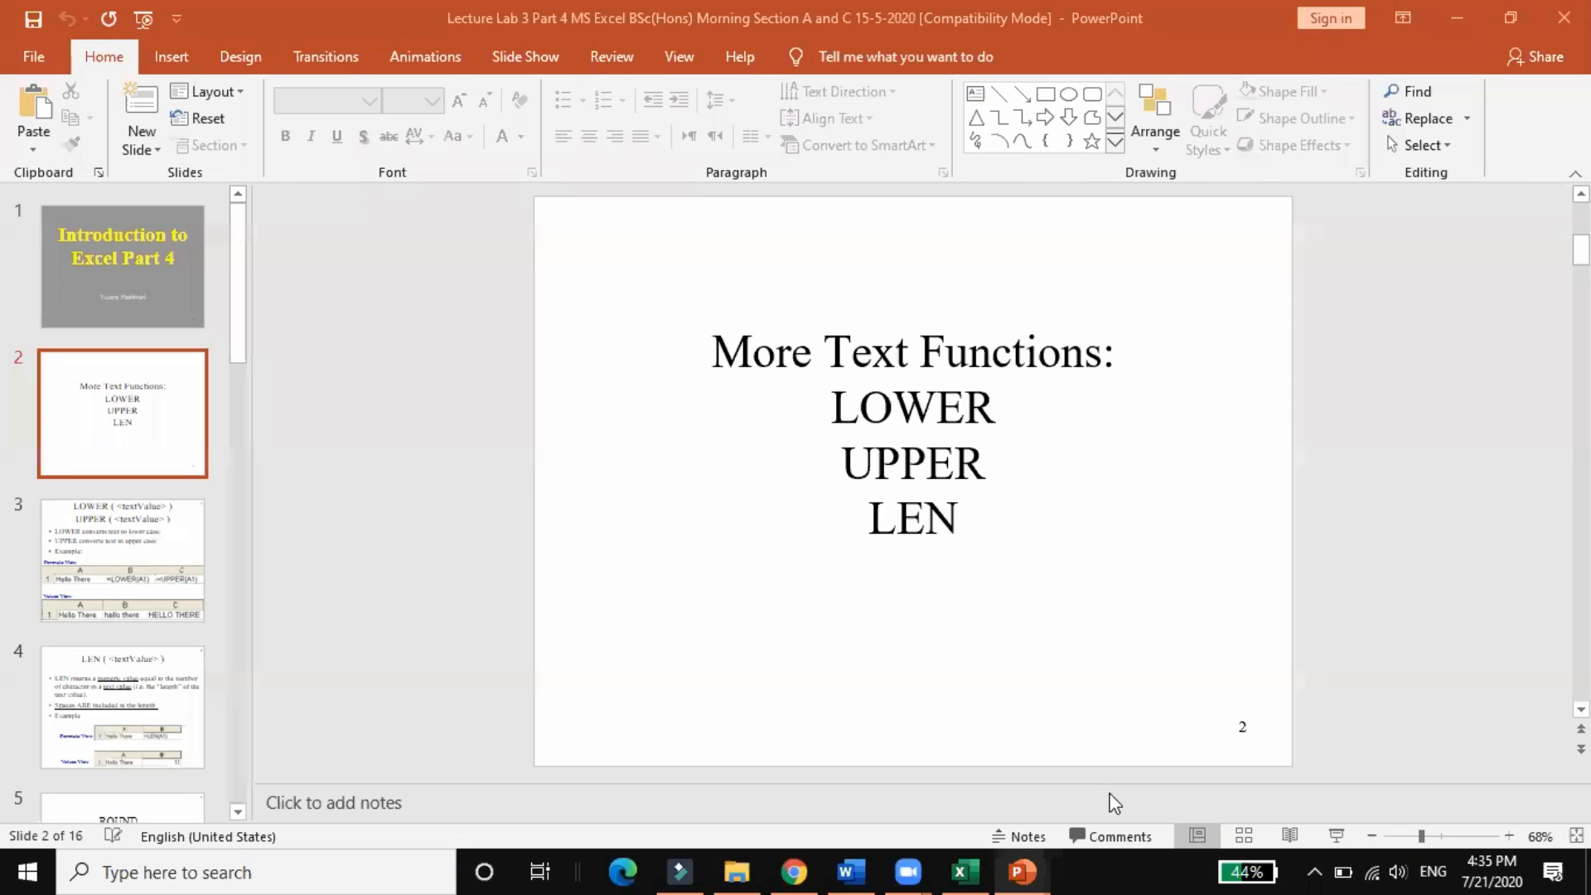
key(Down)
key(Down)
key(Down)
key(Down)
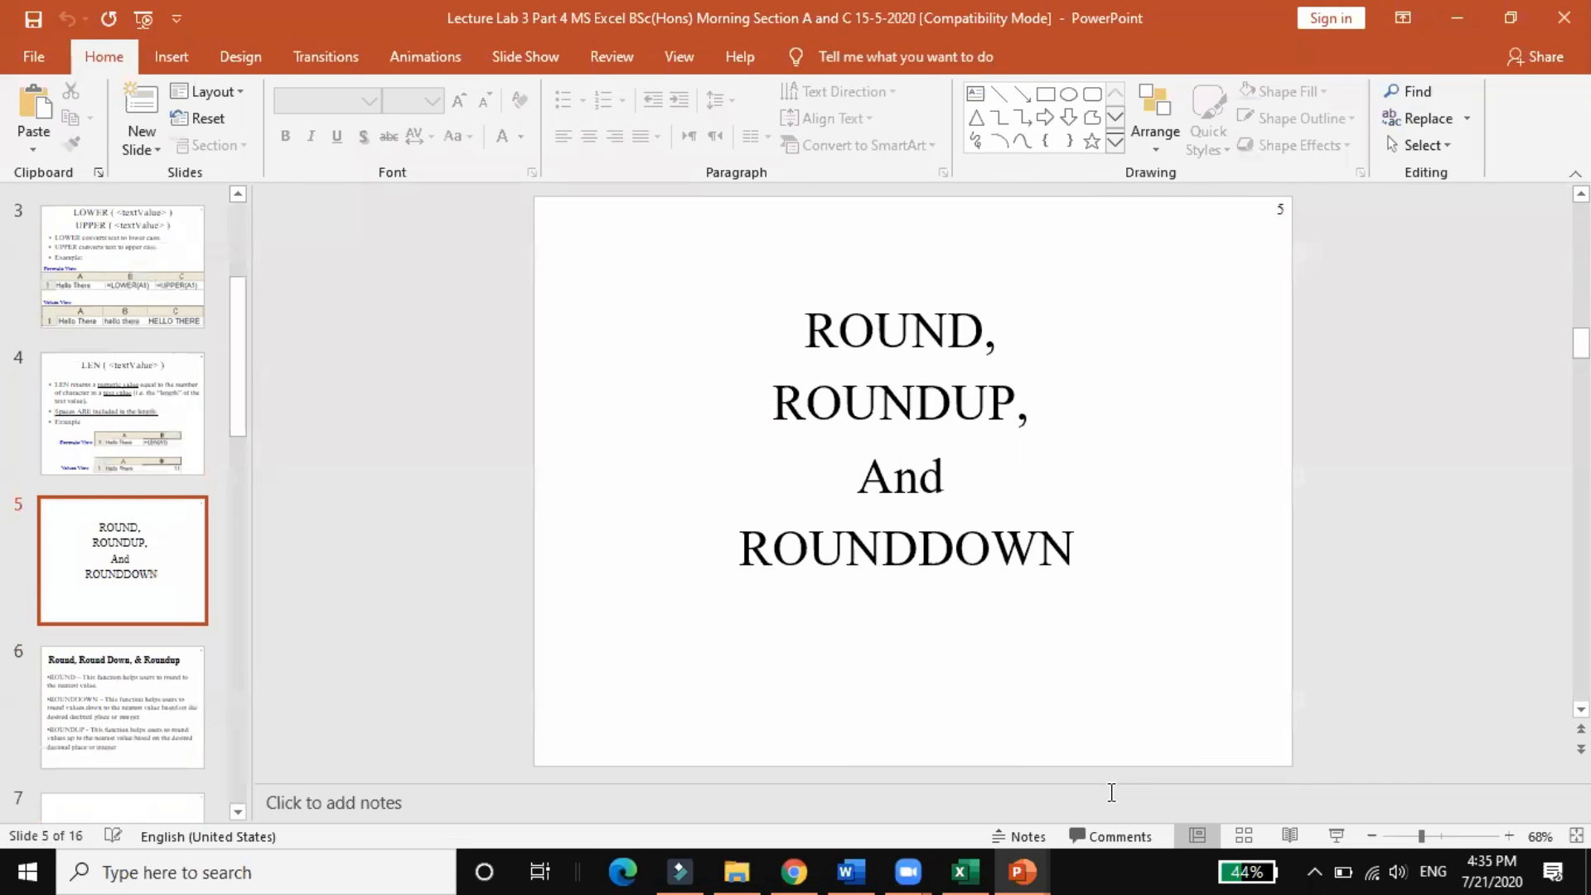
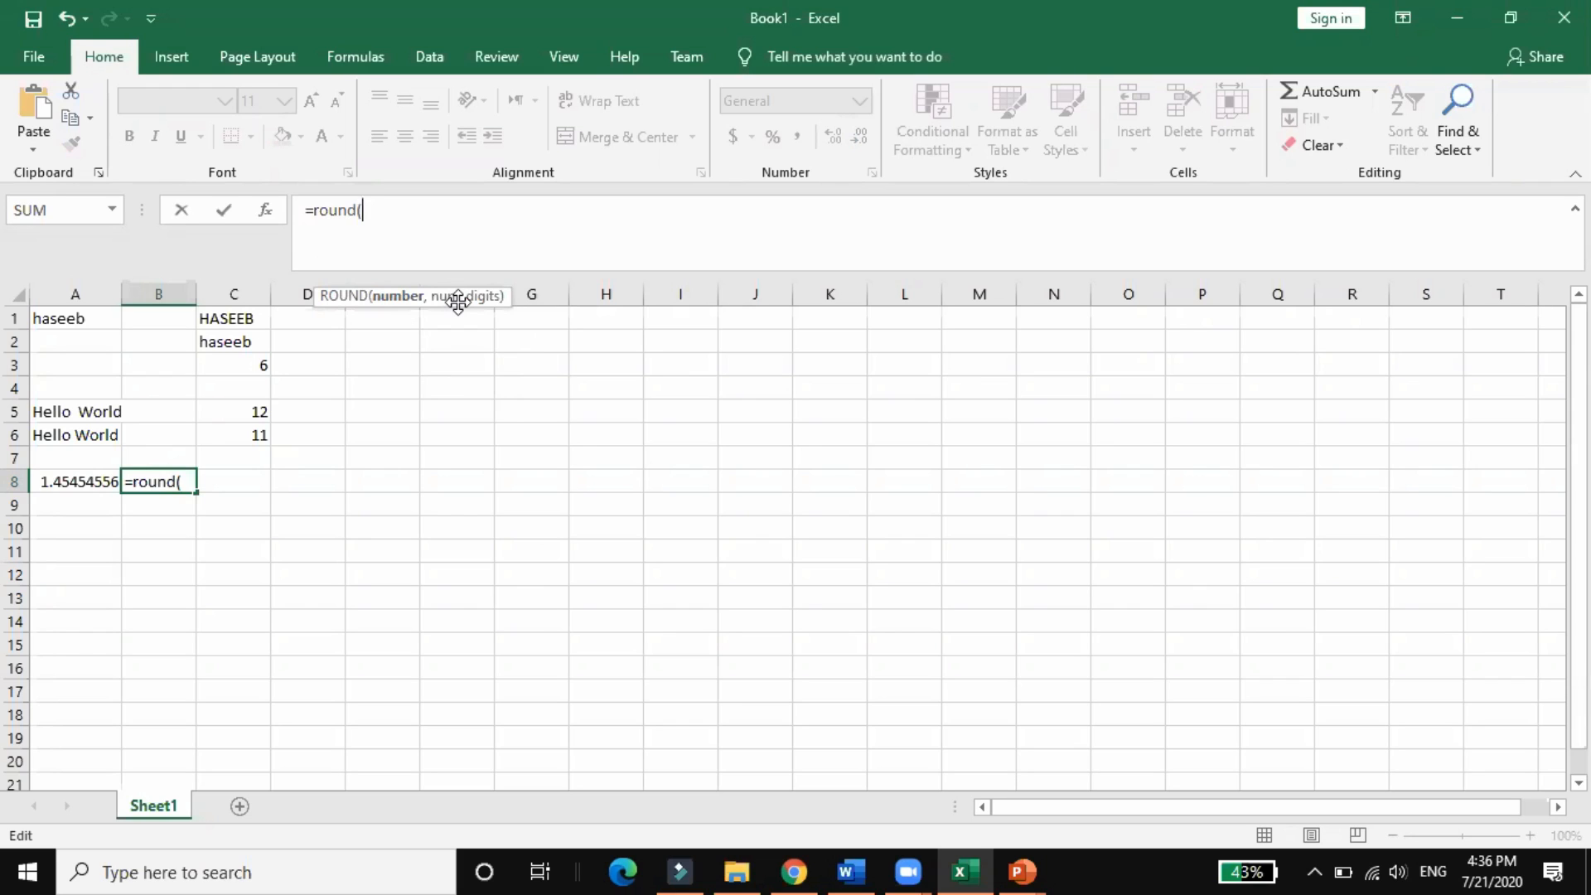
Complete the formula =ROUND(A8,0) in cell B8 to round A8 to a whole number.
text(A8)
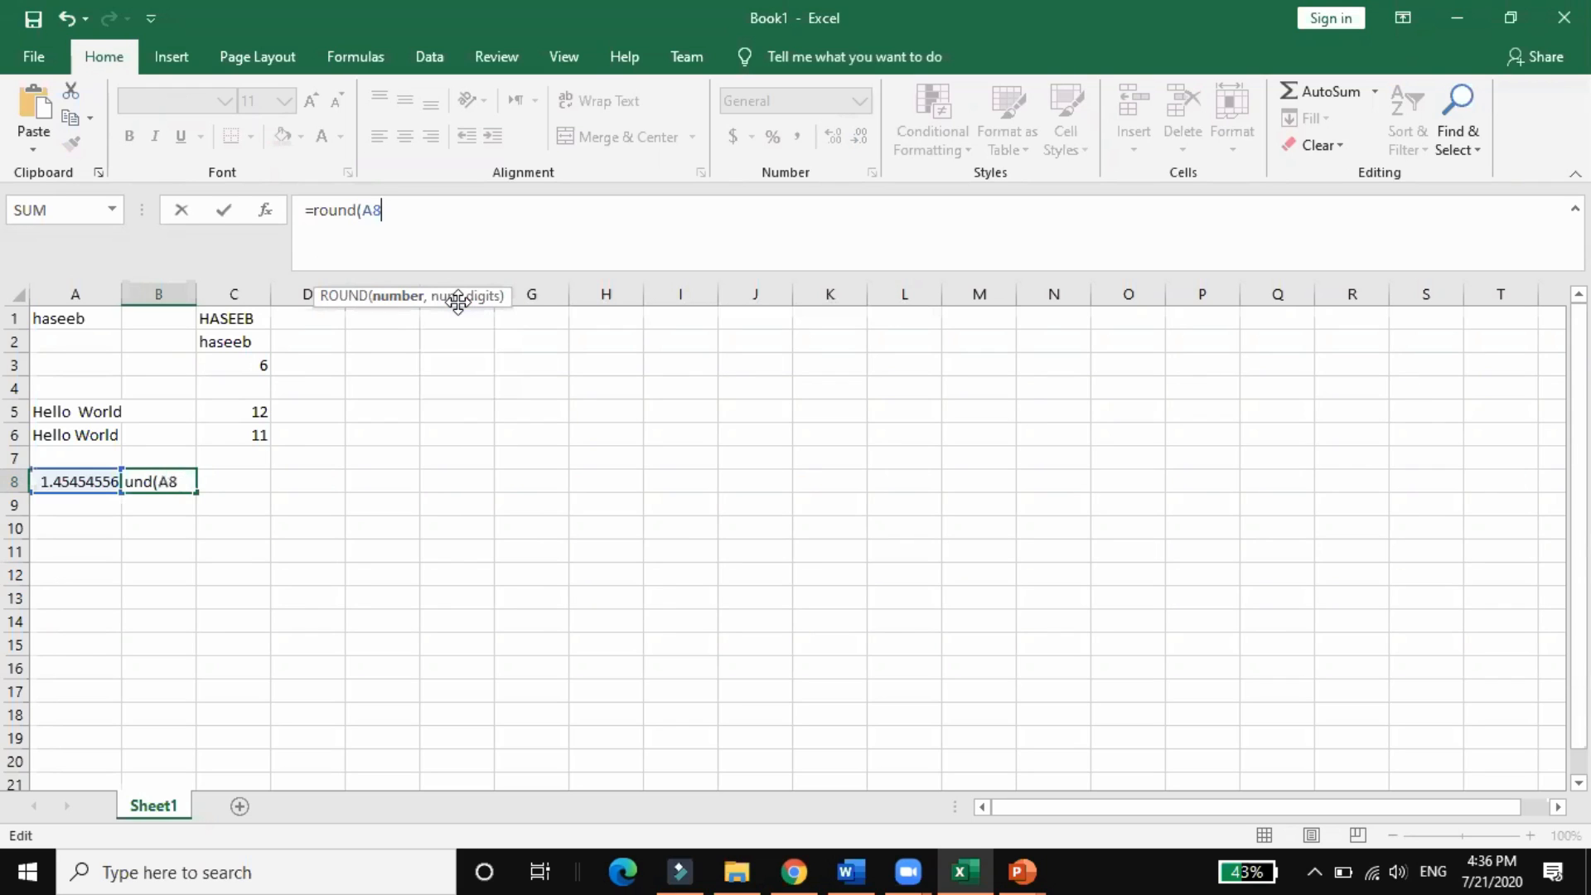
text(,0)
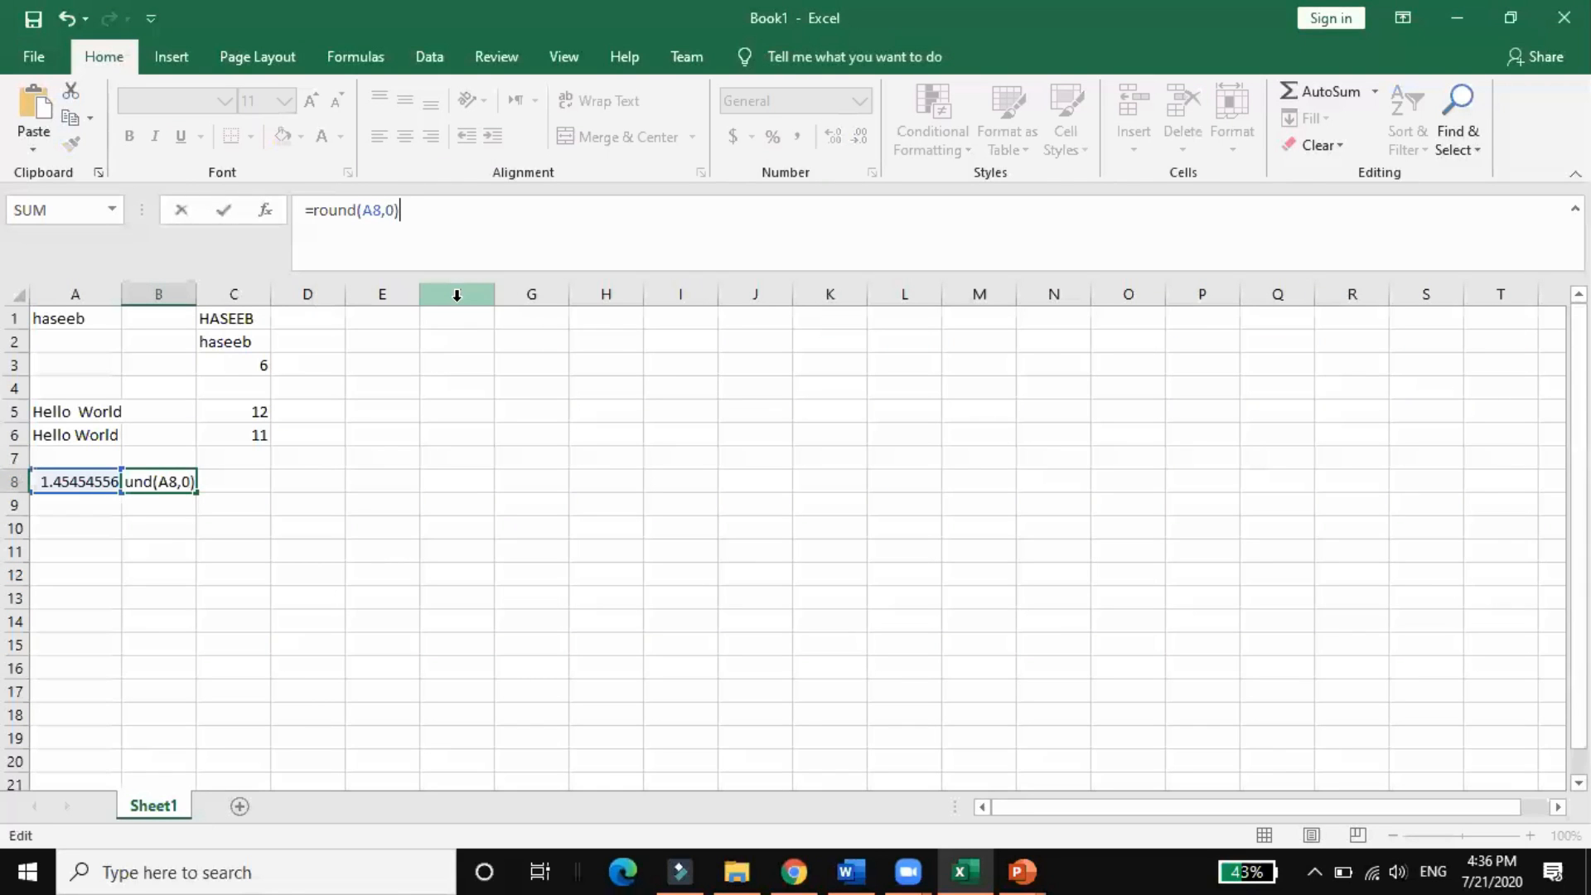
key(Return)
click(158, 478)
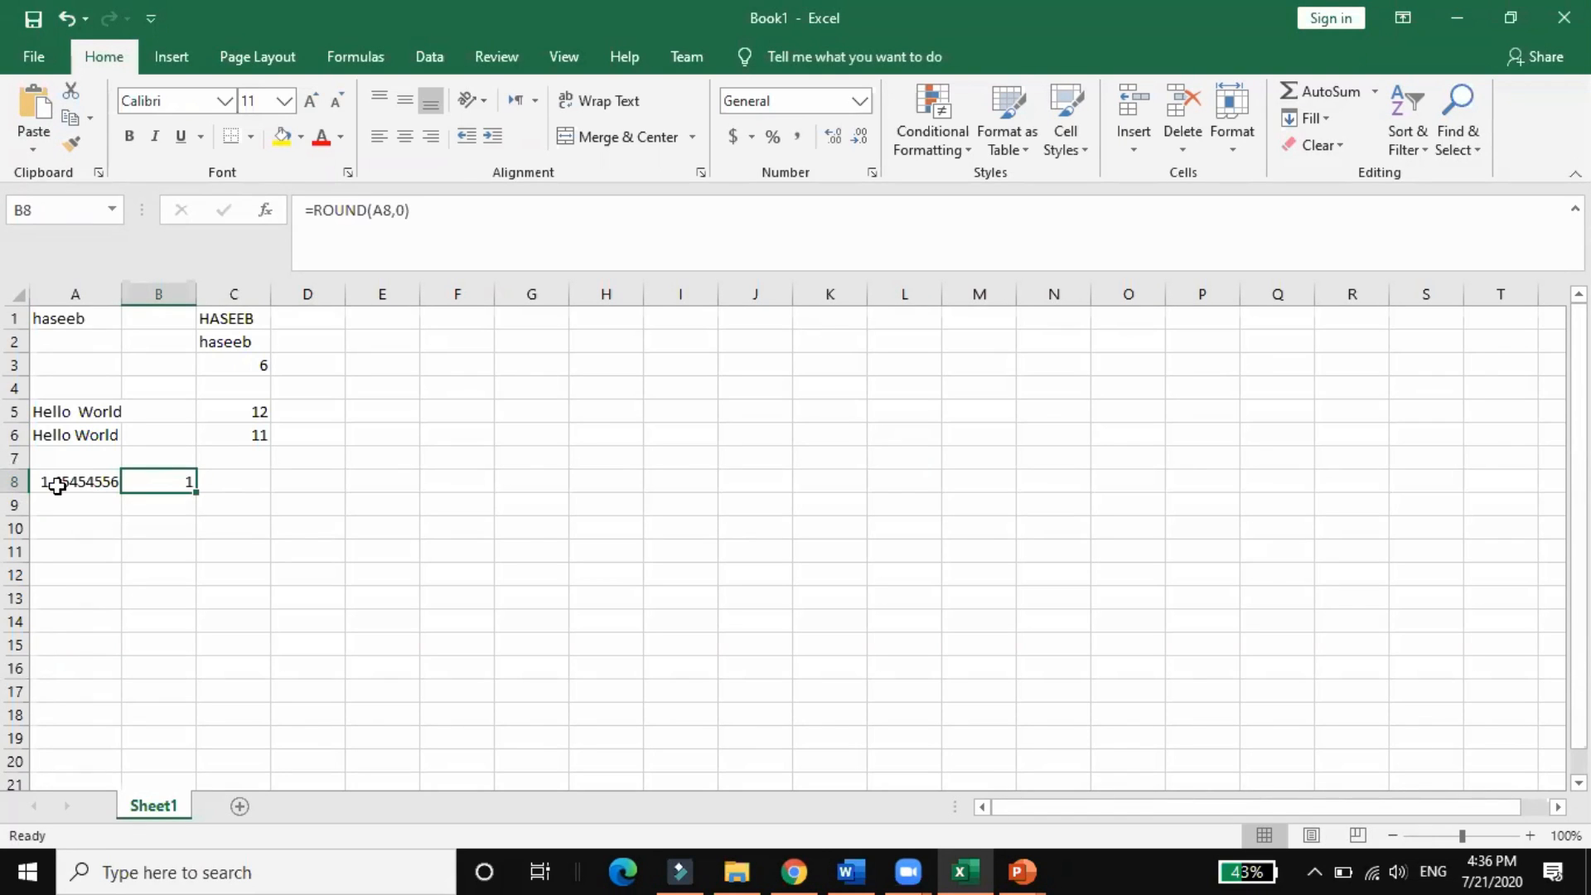
Change the first decimal digit of the number in A8 to 5, making it 1.55454556, and check B8.
click(65, 484)
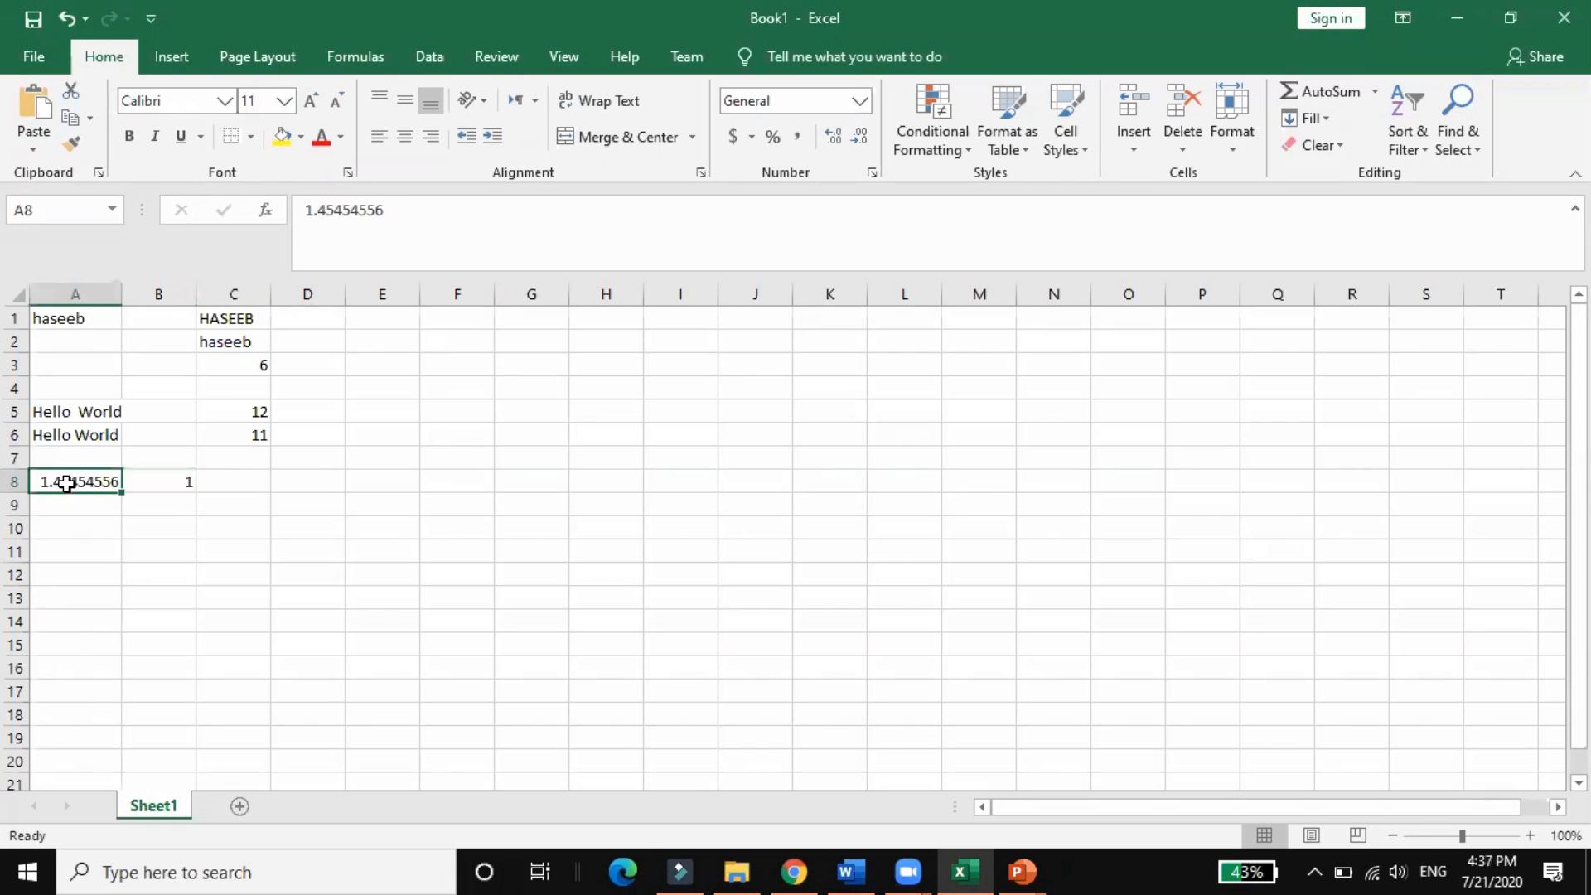
click(329, 208)
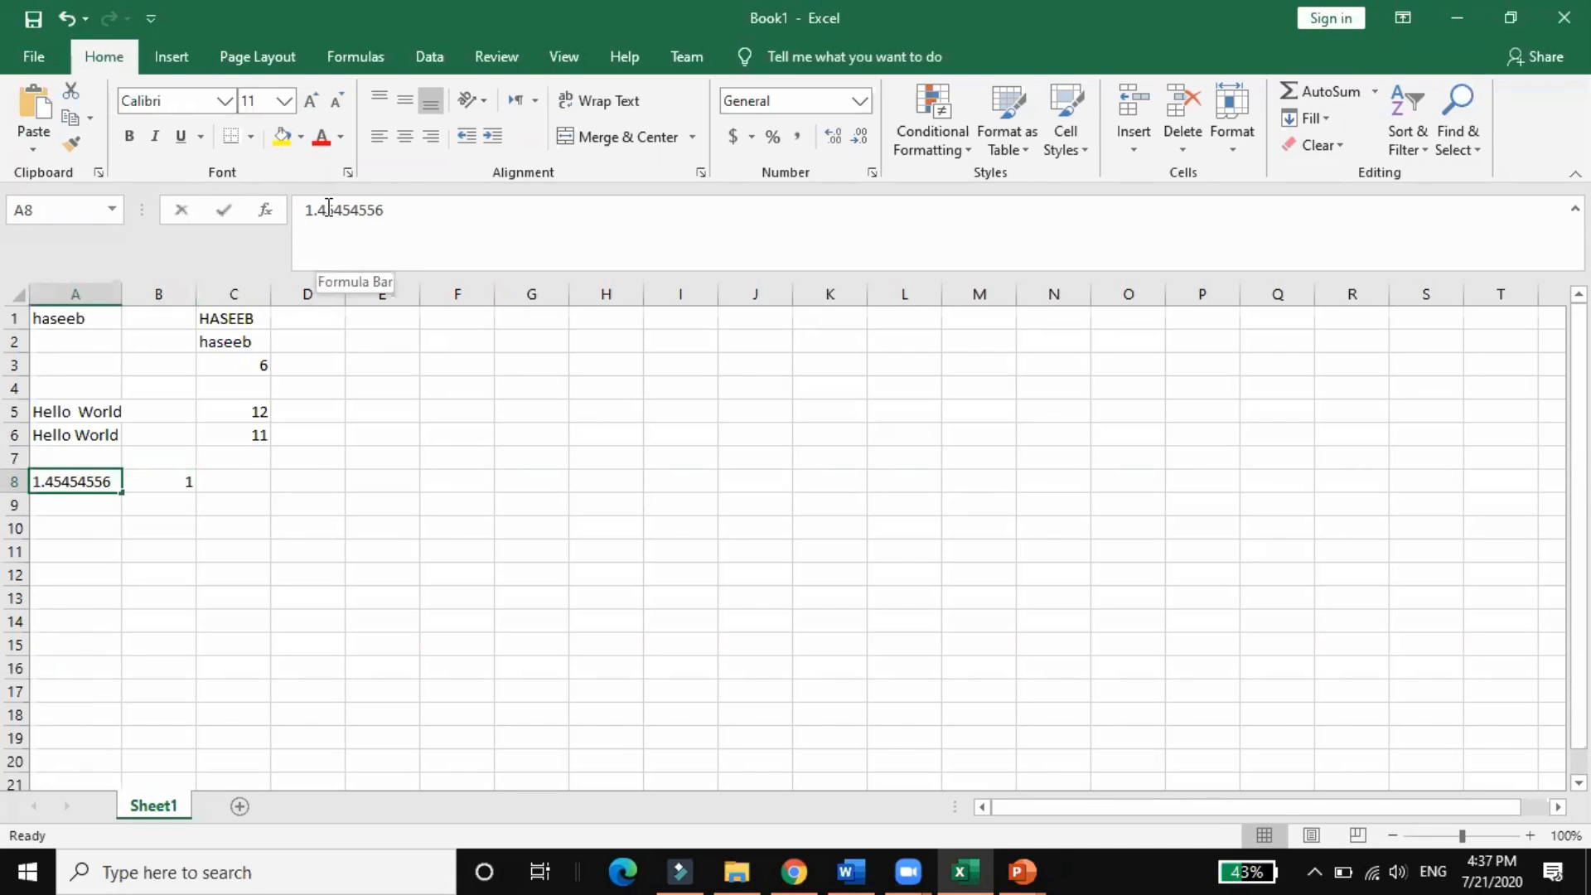
key(BackSpace)
text(5)
click(261, 622)
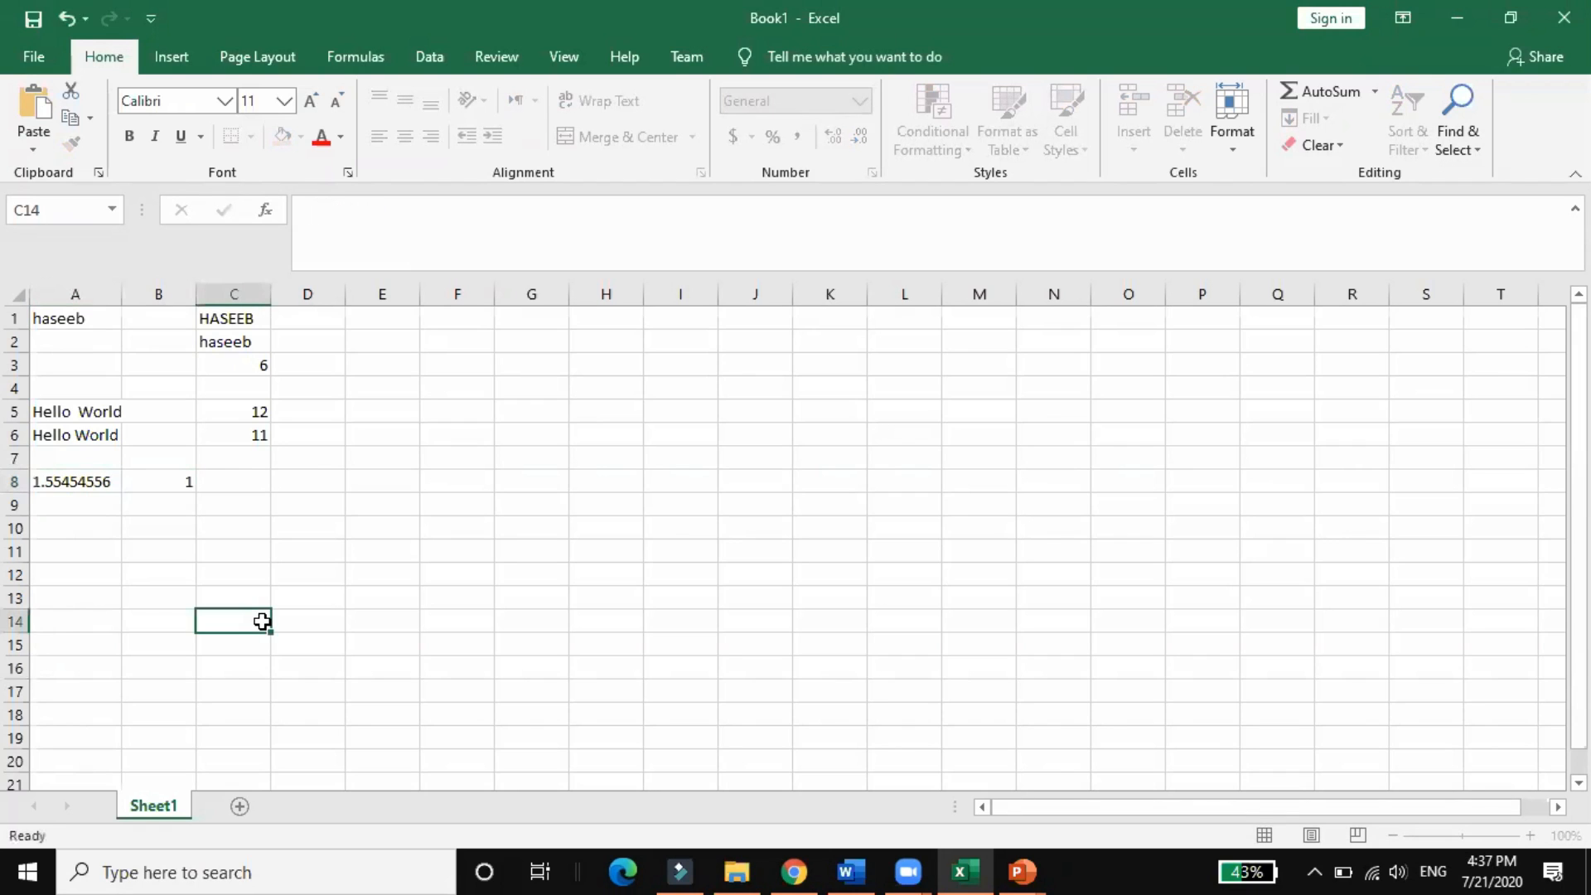
click(181, 490)
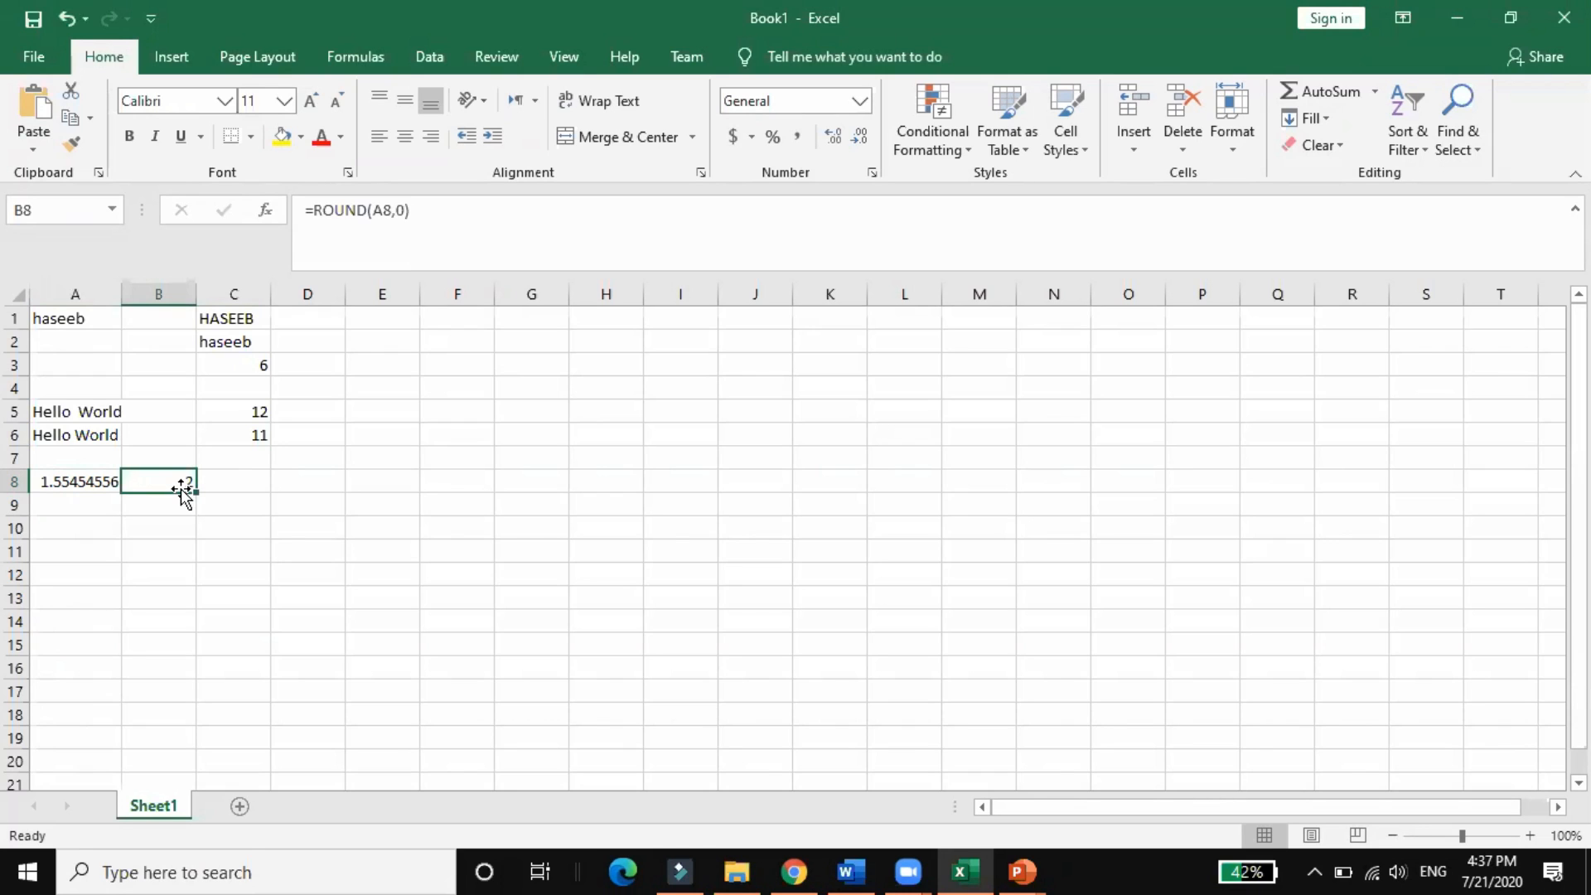
Round A8 to three decimal places with the formula =ROUND(A8,3) in cell C8.
click(248, 474)
click(376, 219)
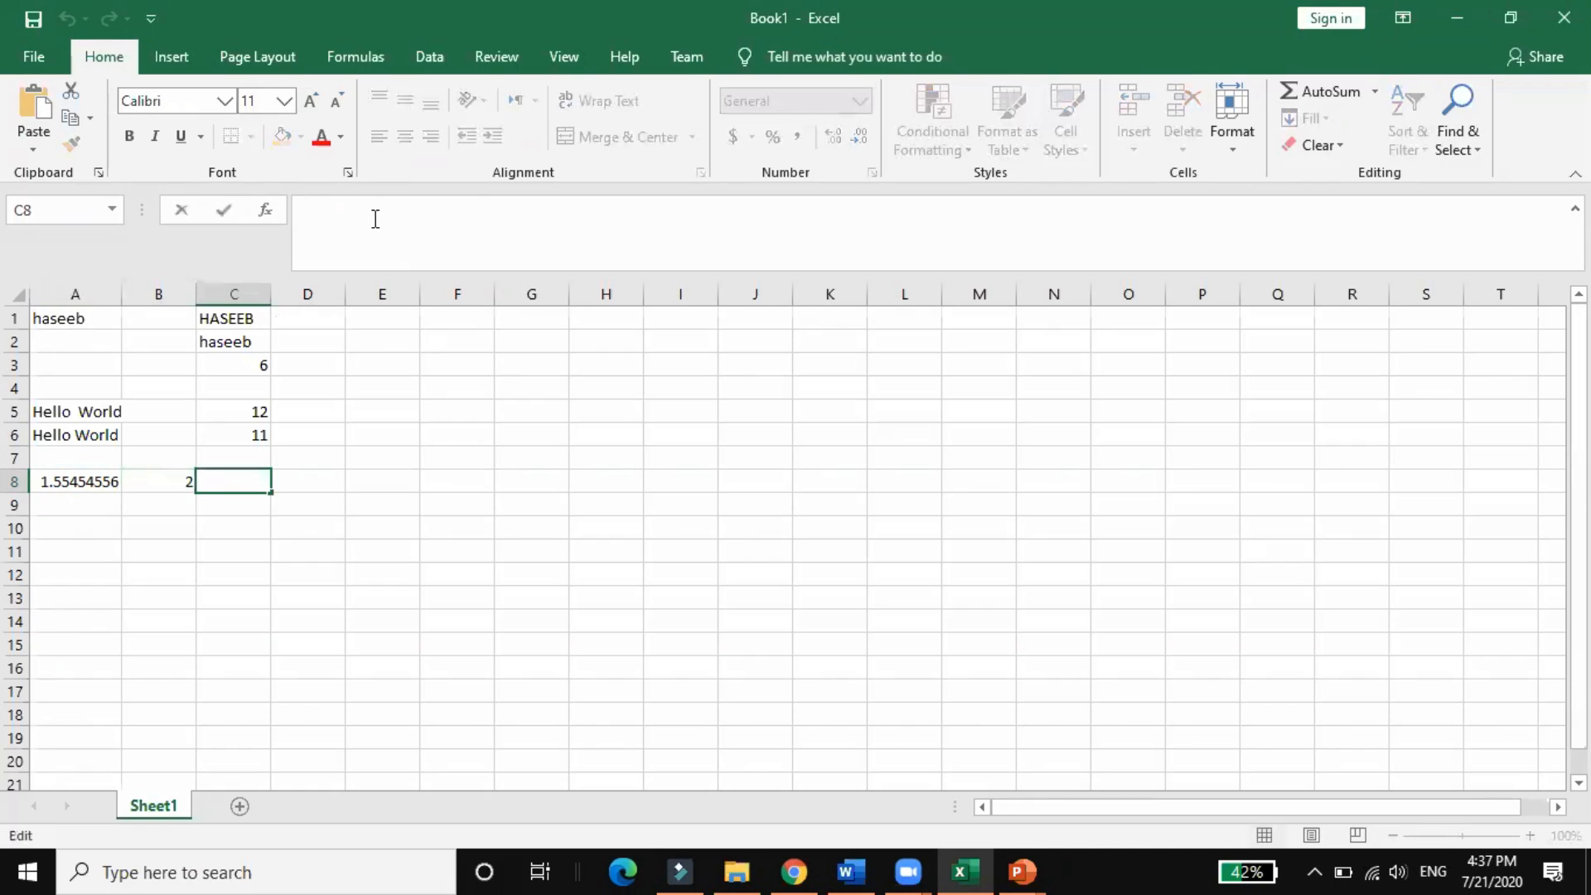
text(=roun)
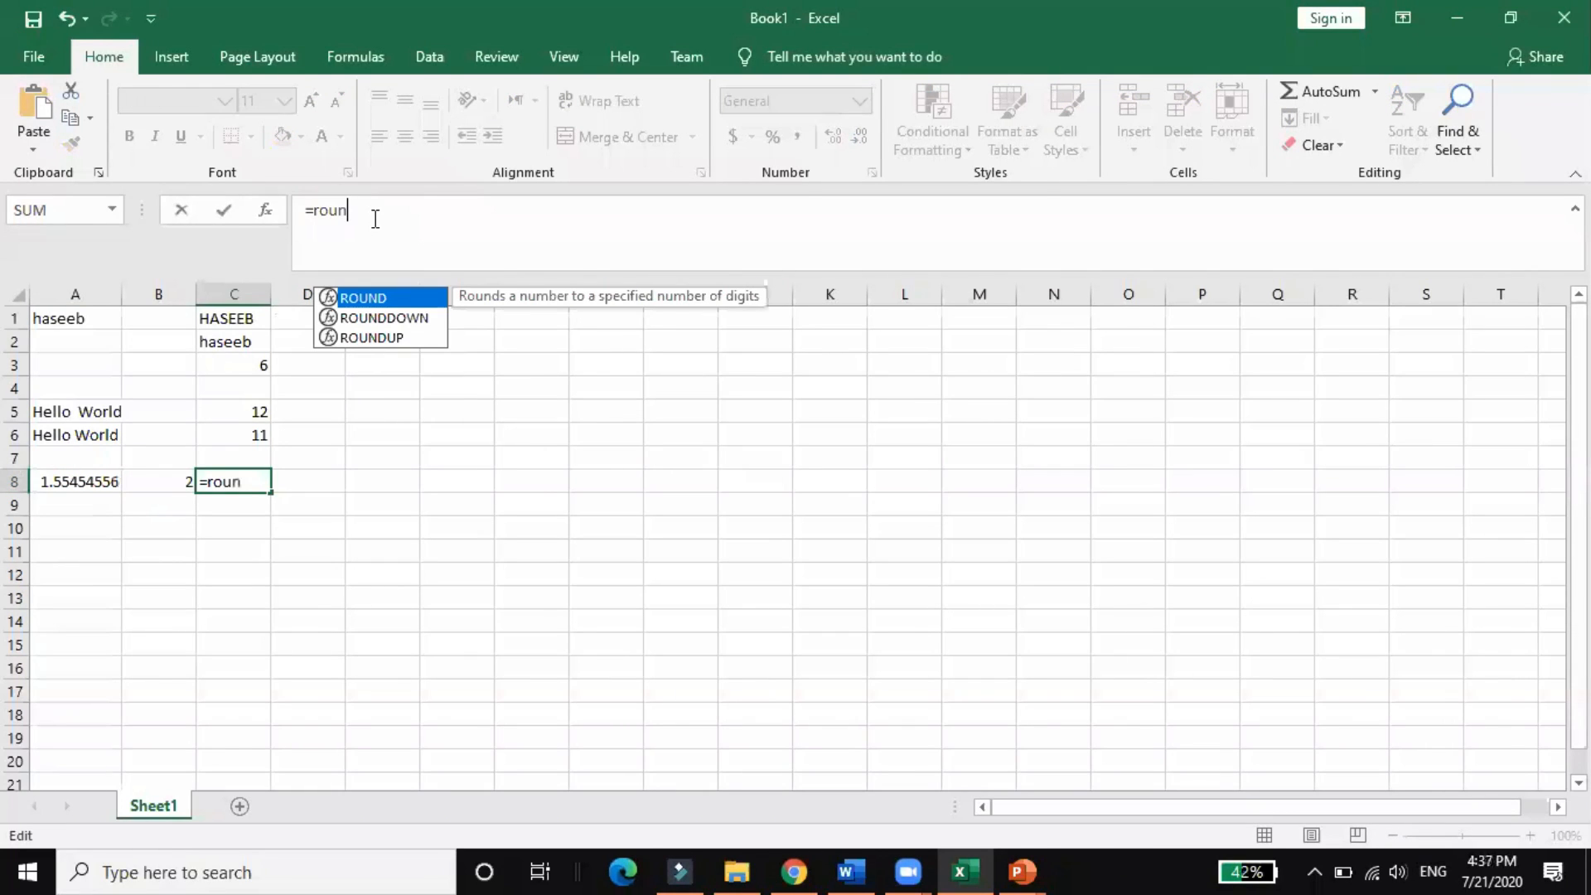
text(d()
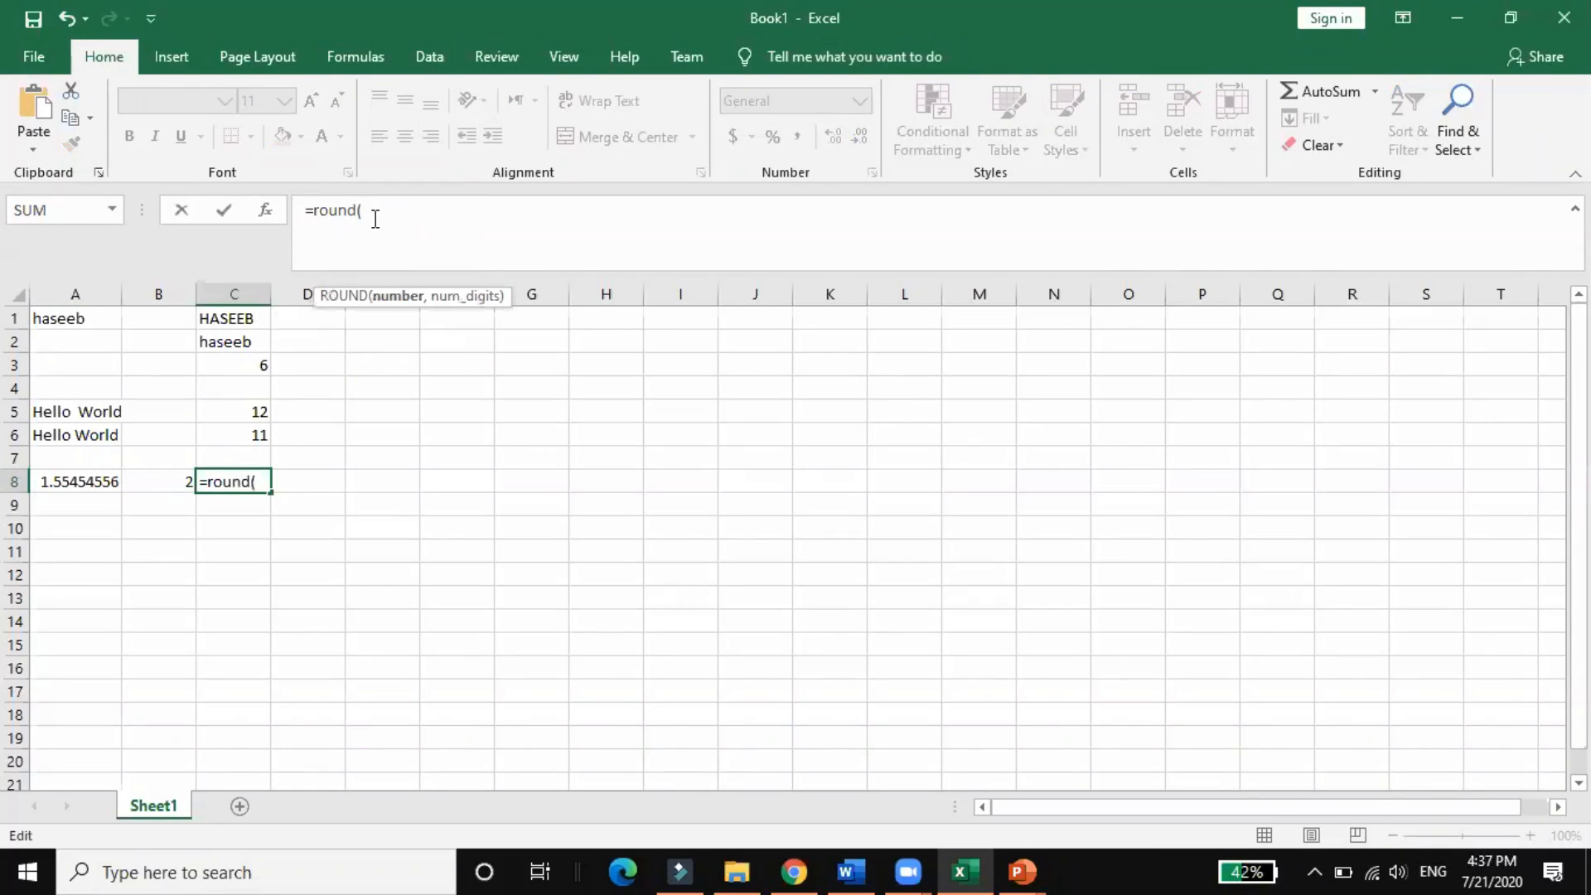
text(A8,)
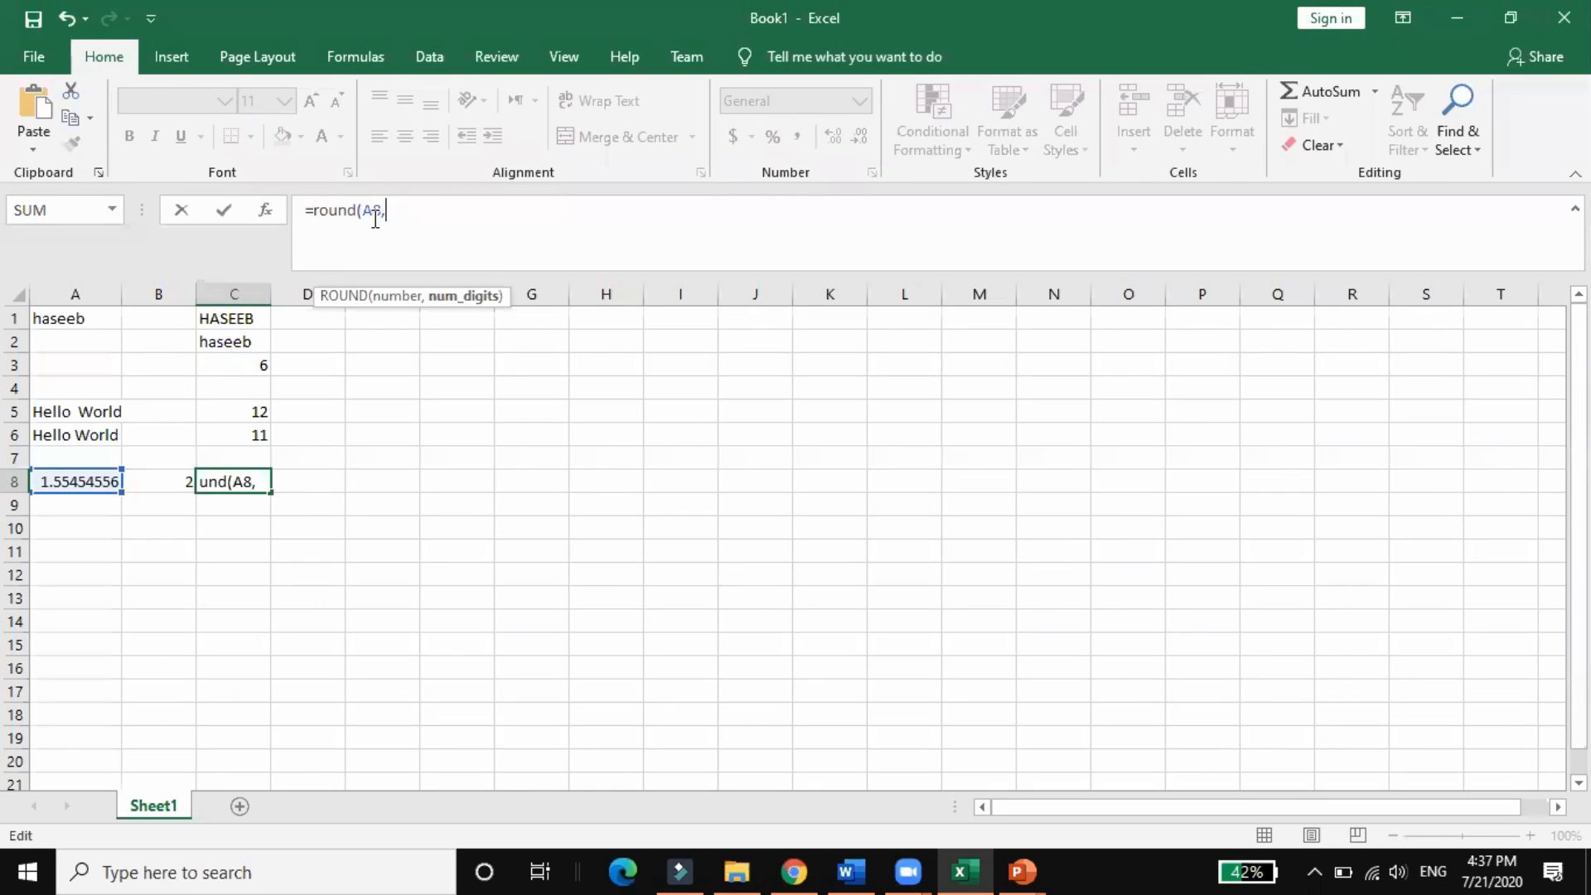
text(3))
key(Return)
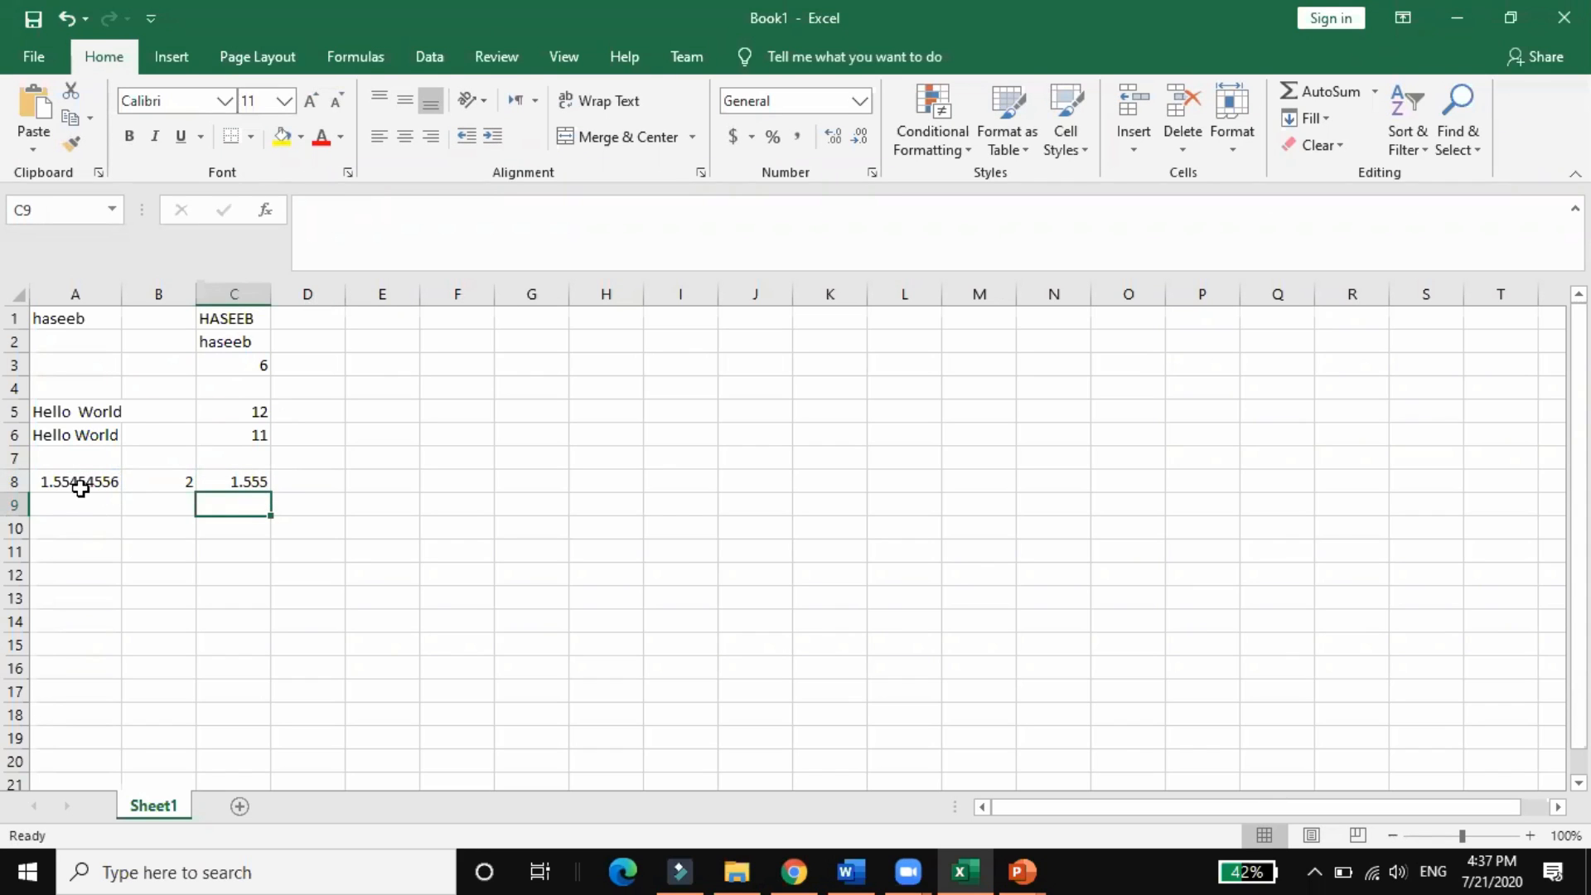
Enlarge the sheet to 142% and compare the number in A8 with the rounded value and formula in C8.
drag(80, 486, 10, 495)
scroll(1355, 715, up, 2)
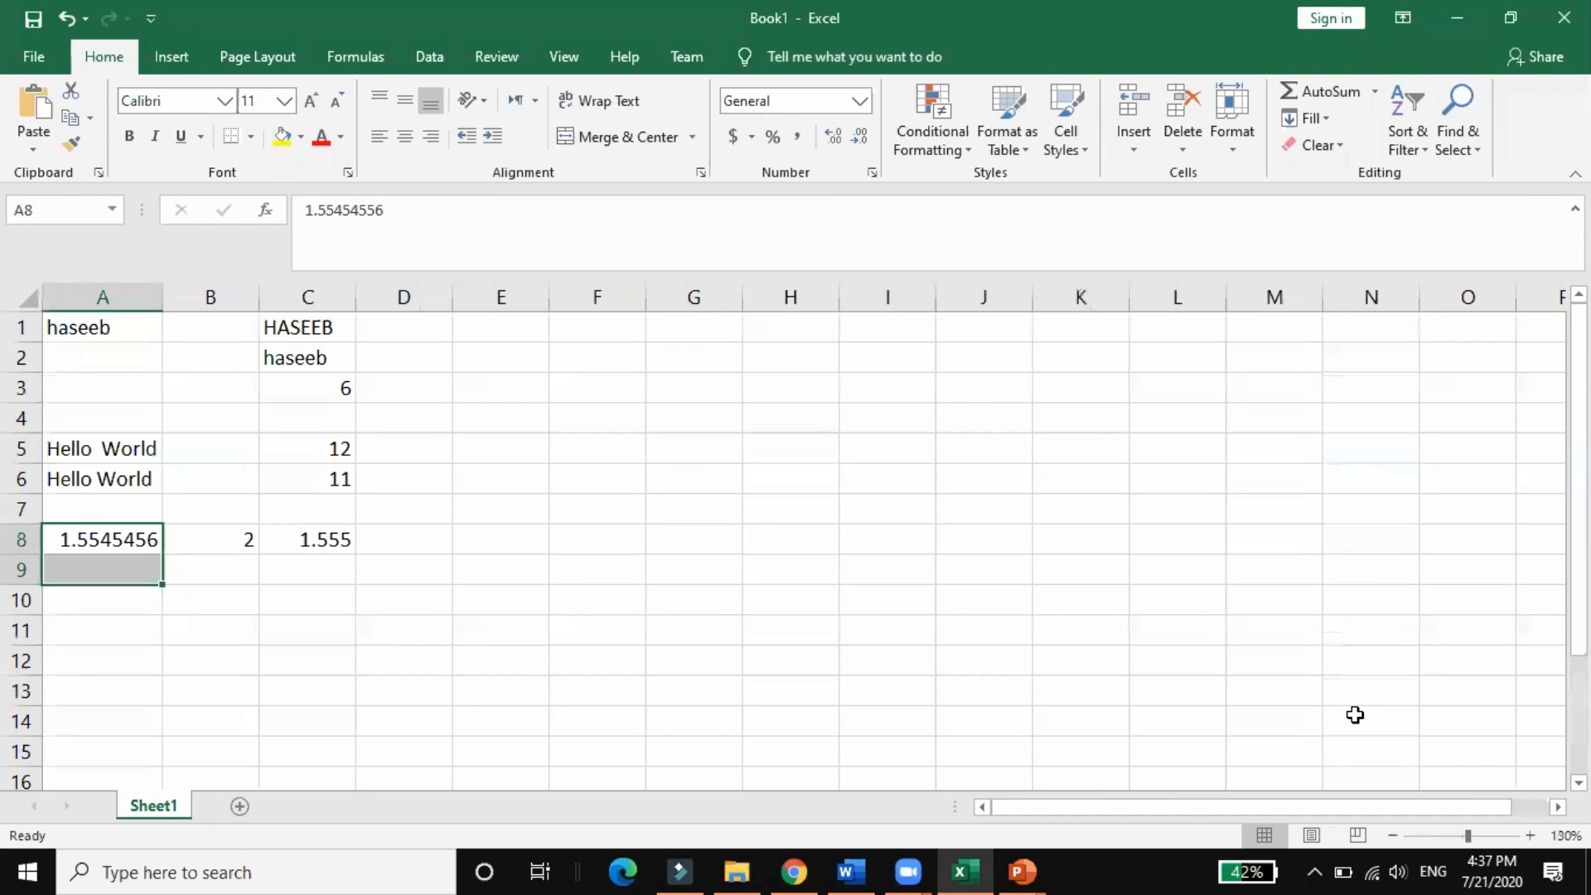
scroll(1355, 715, up, 2)
scroll(1355, 715, down, 2)
scroll(1355, 716, up, 1)
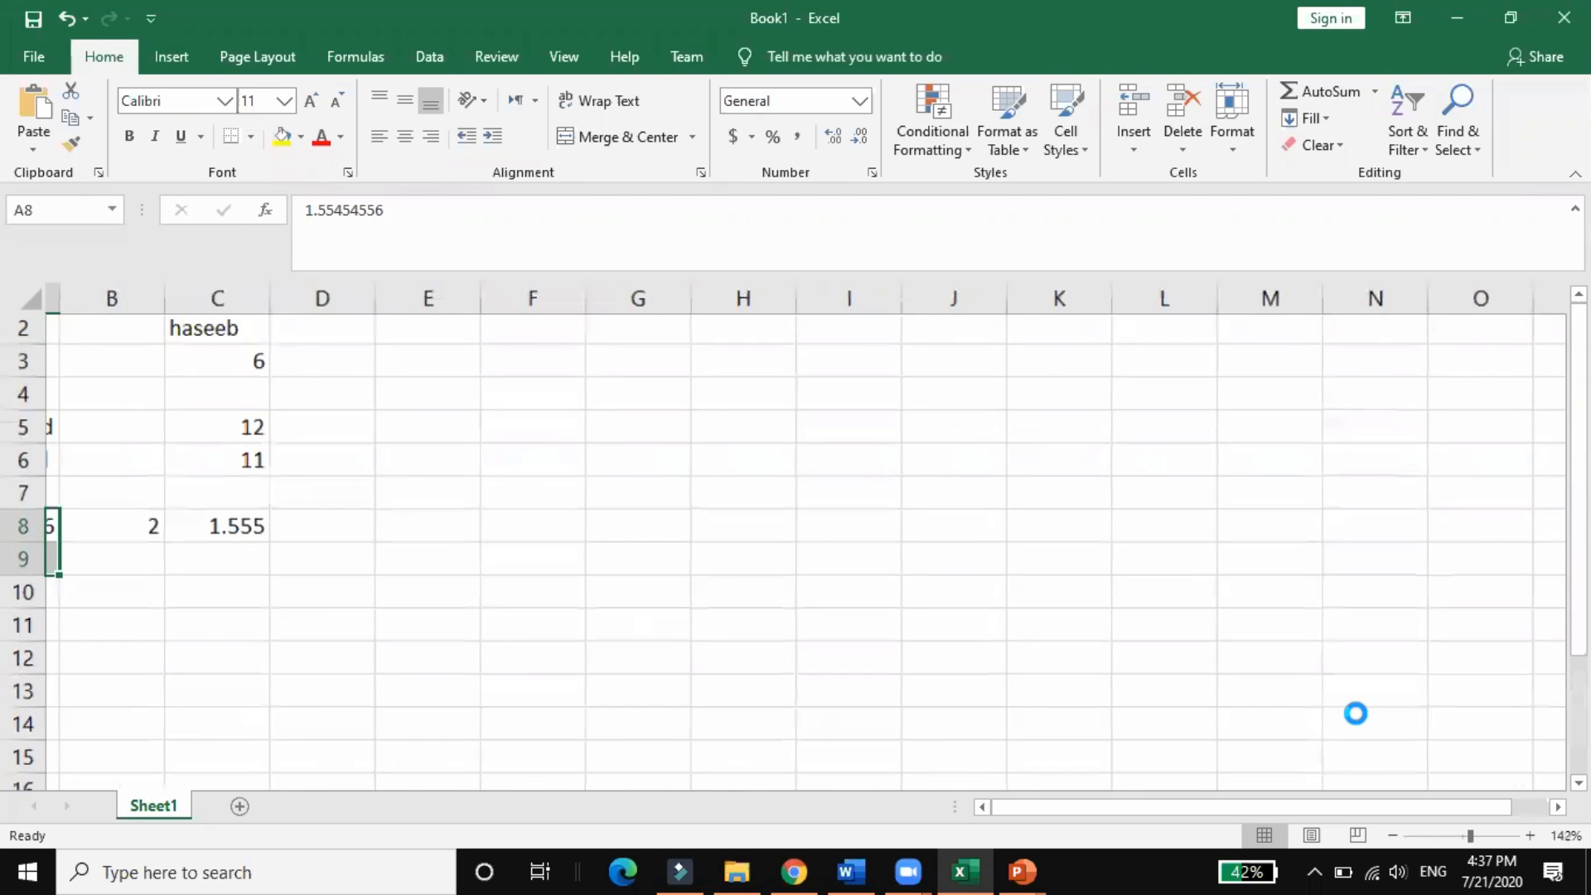
click(983, 807)
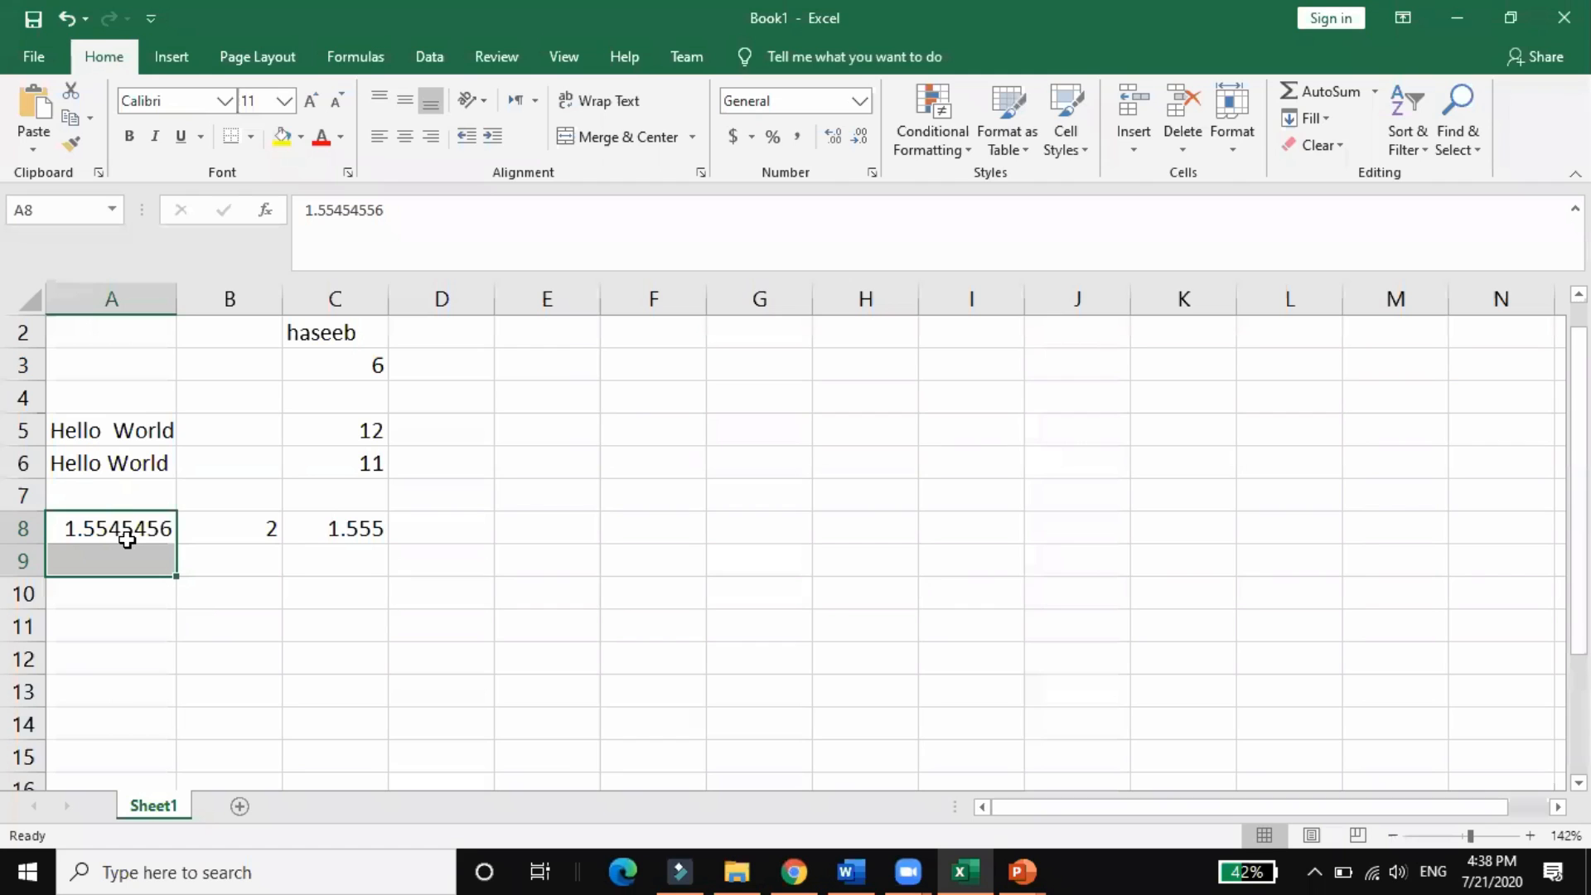
click(377, 514)
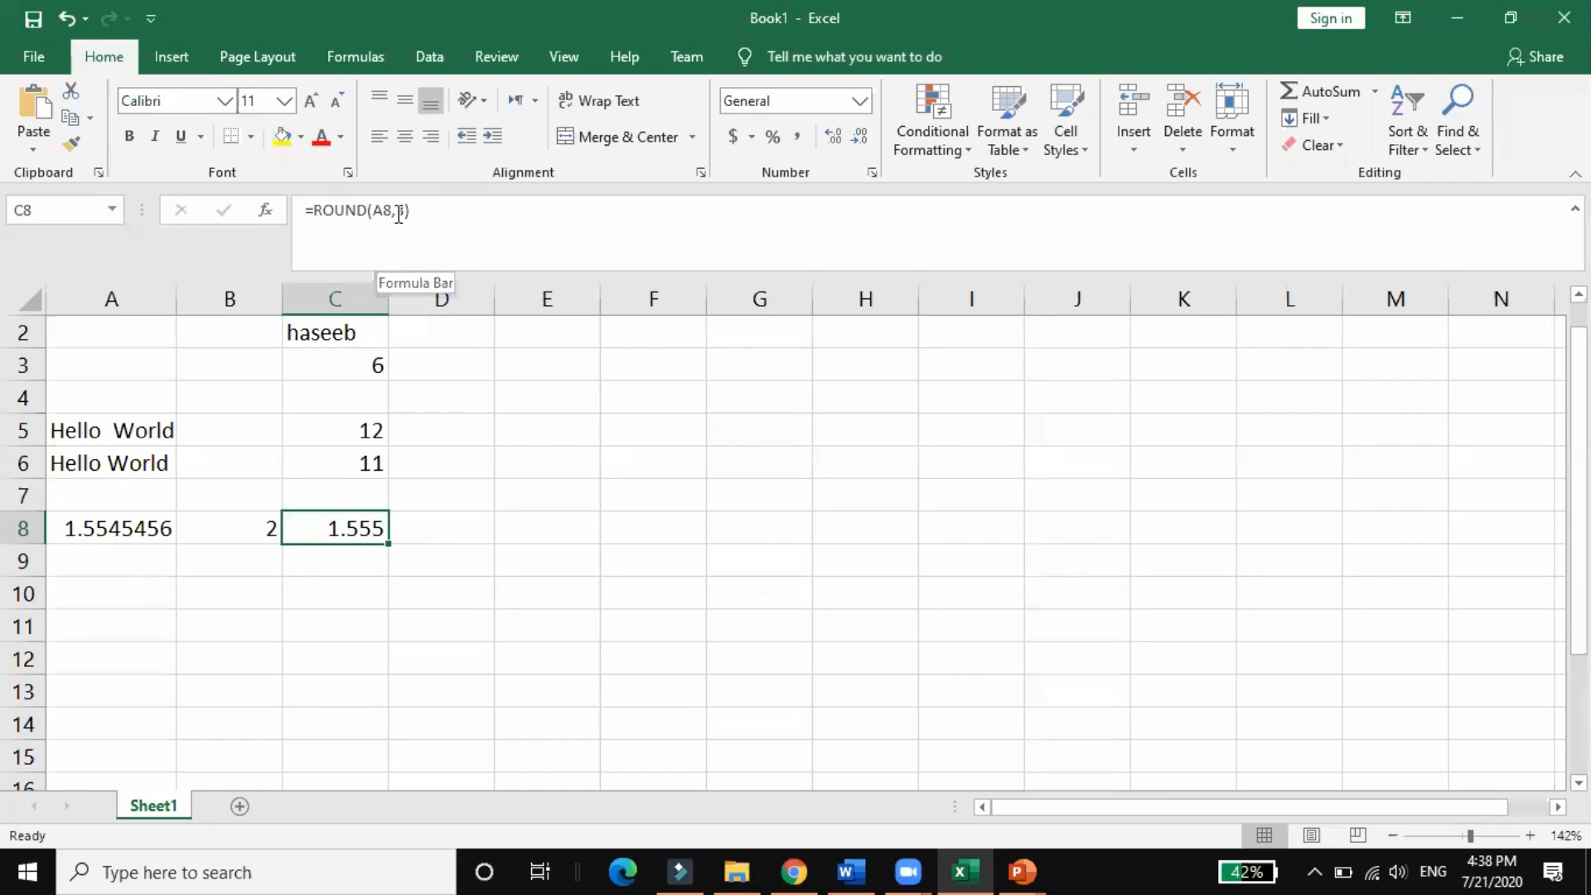
Round A8 down to a whole number with the formula =ROUNDDOWN(A8,0) in cell B9, and check the entered formula.
click(233, 560)
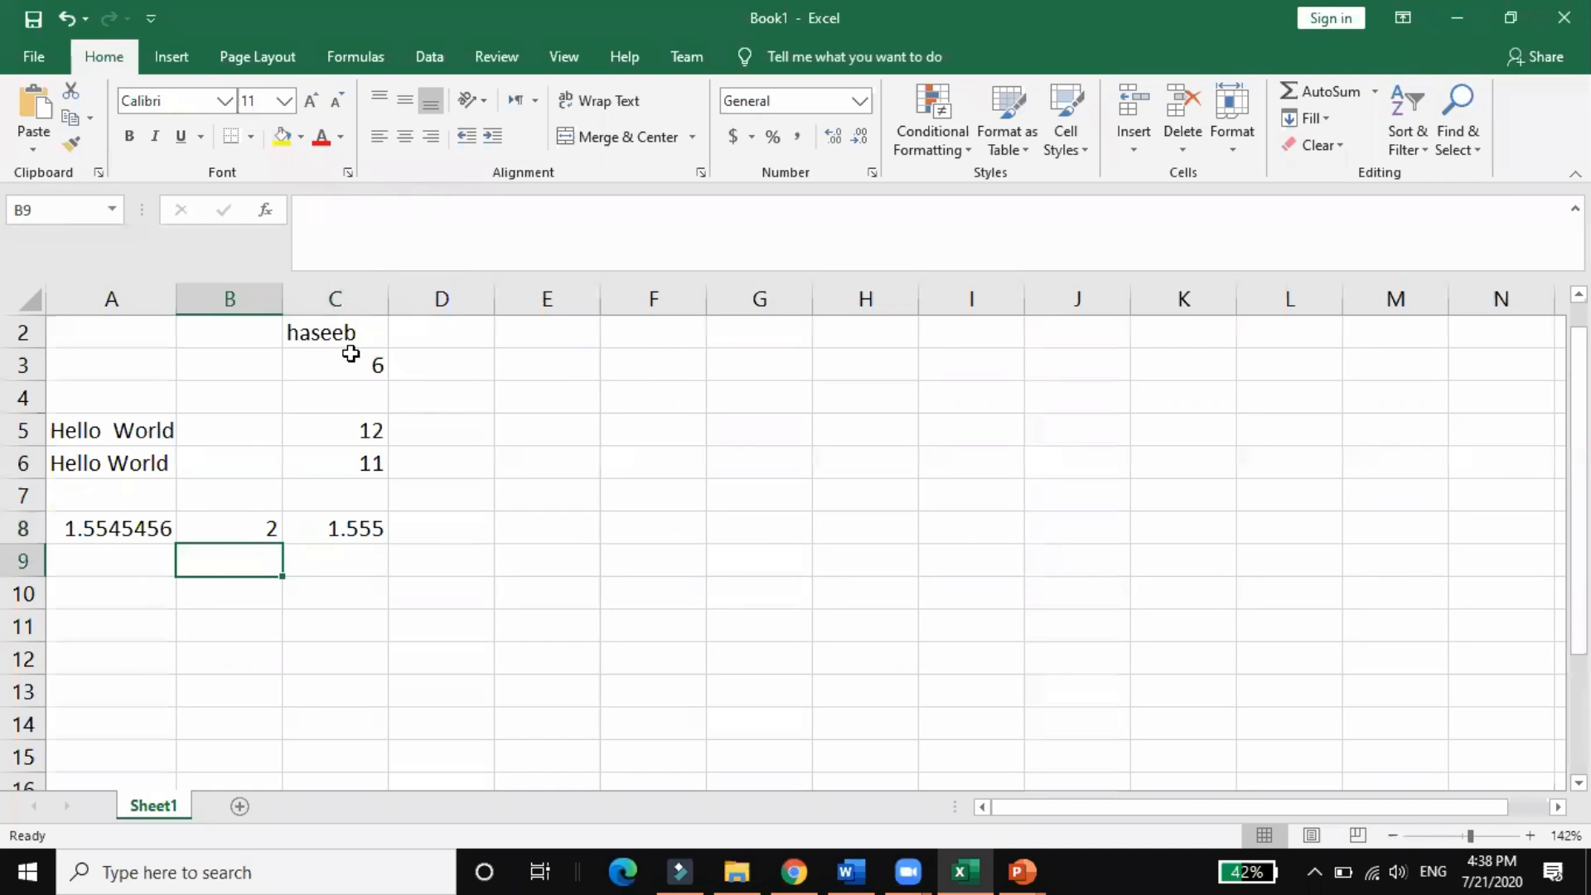
click(411, 230)
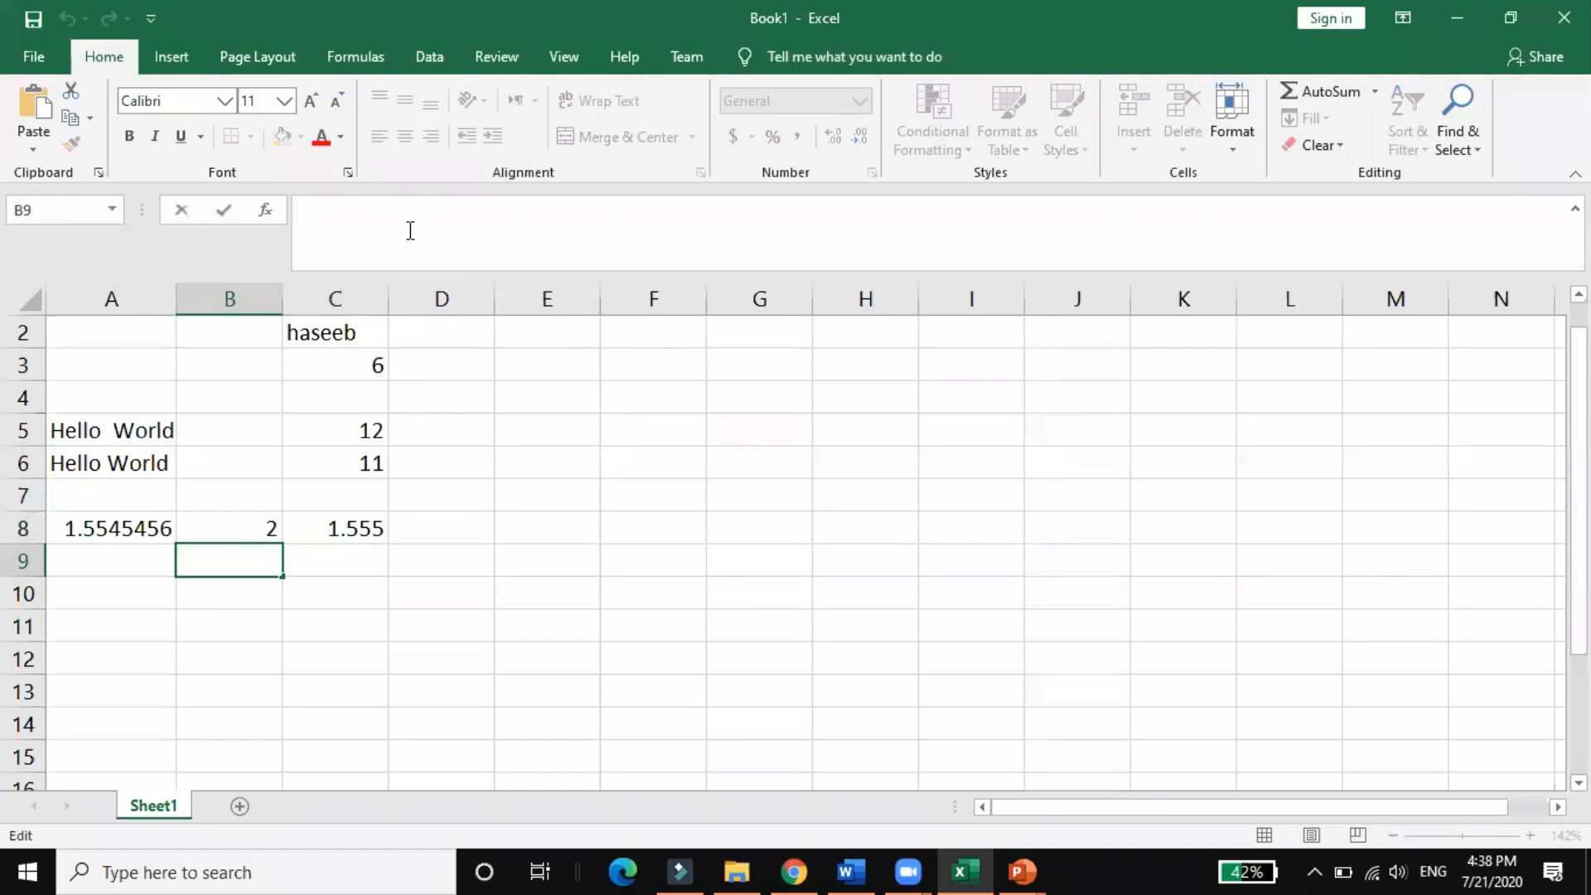
text(=r)
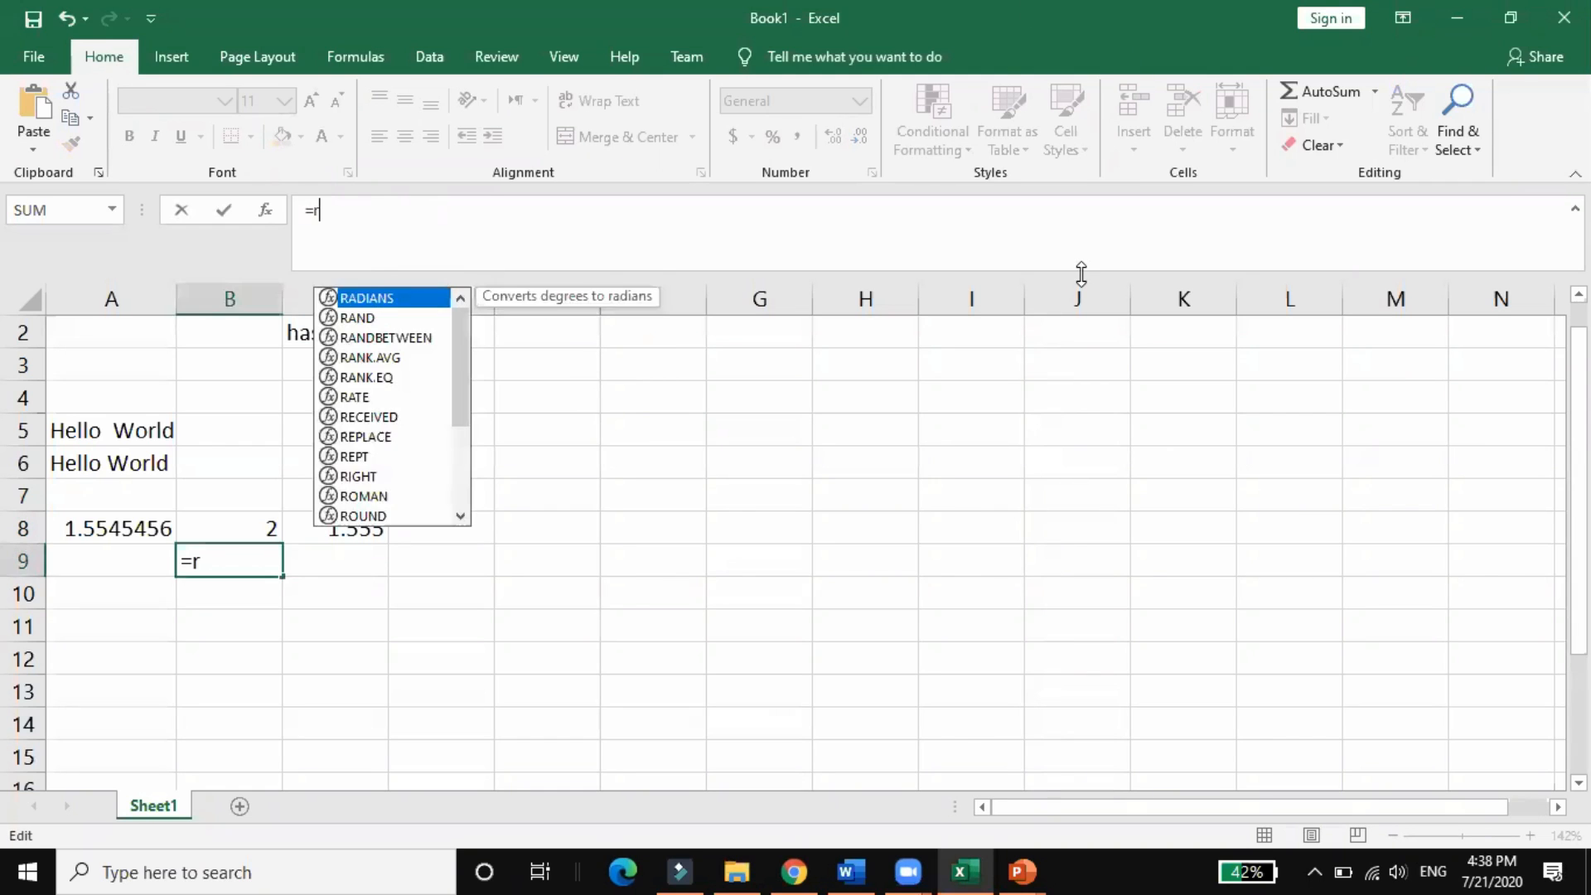
text(ound)
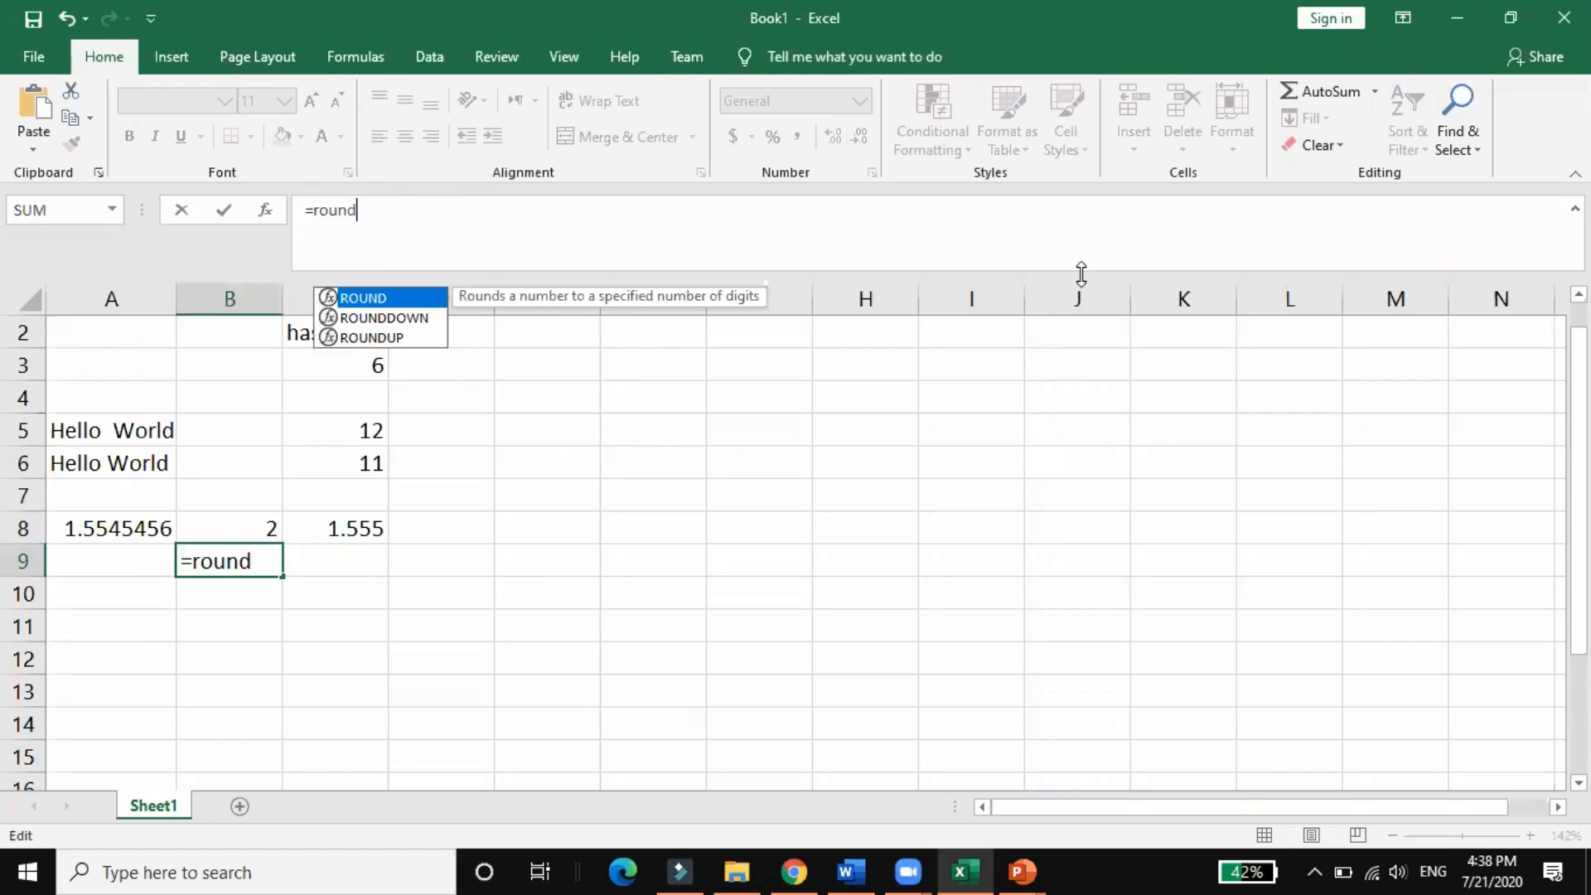
double_click(409, 300)
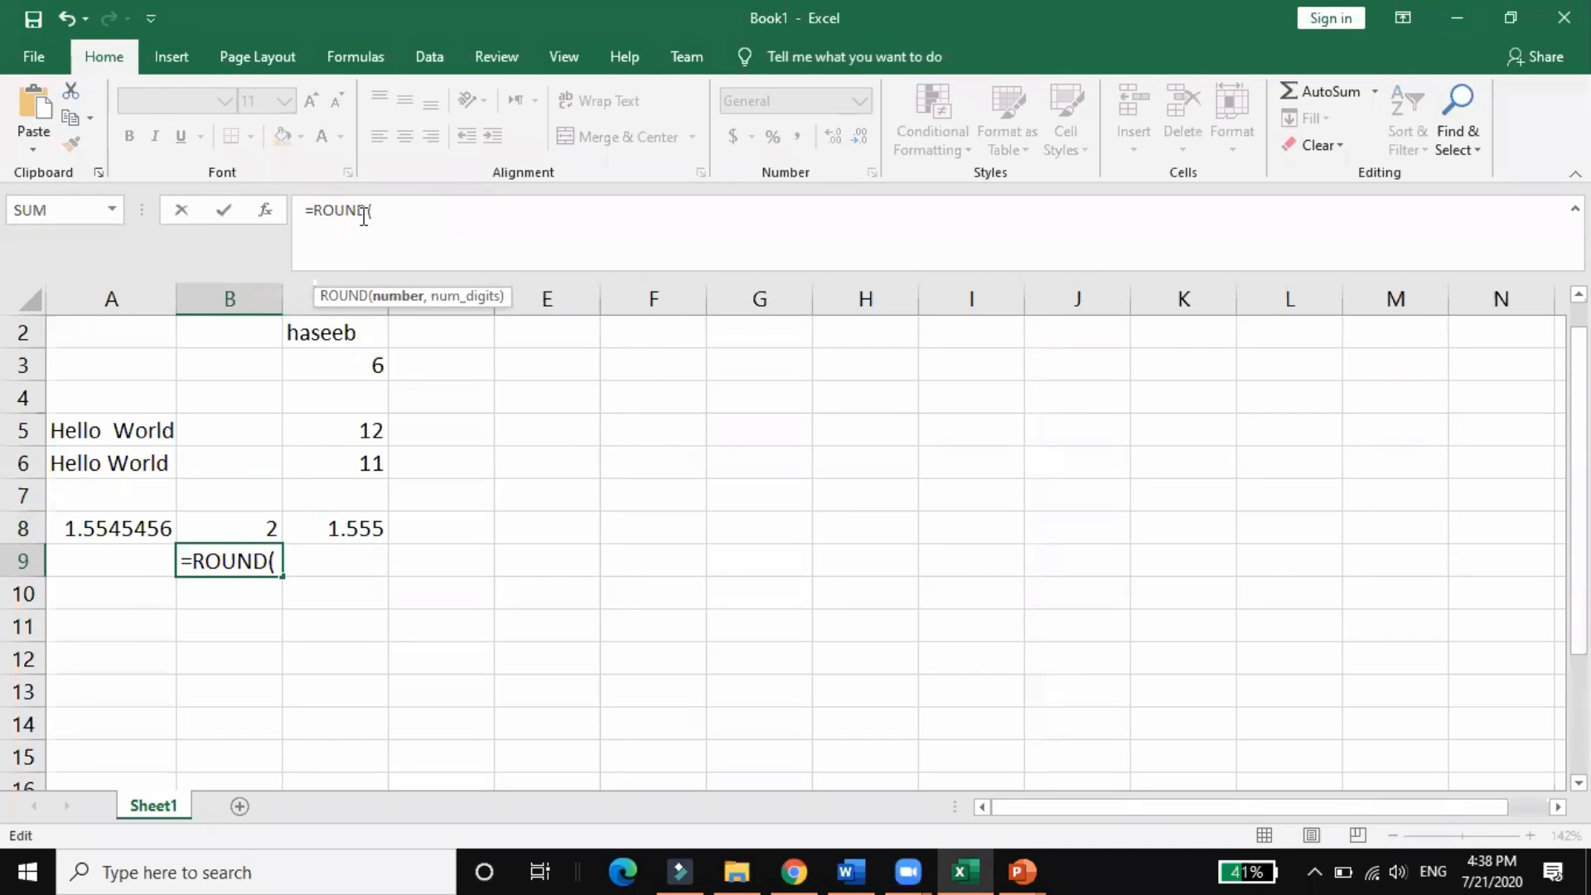
text(down)
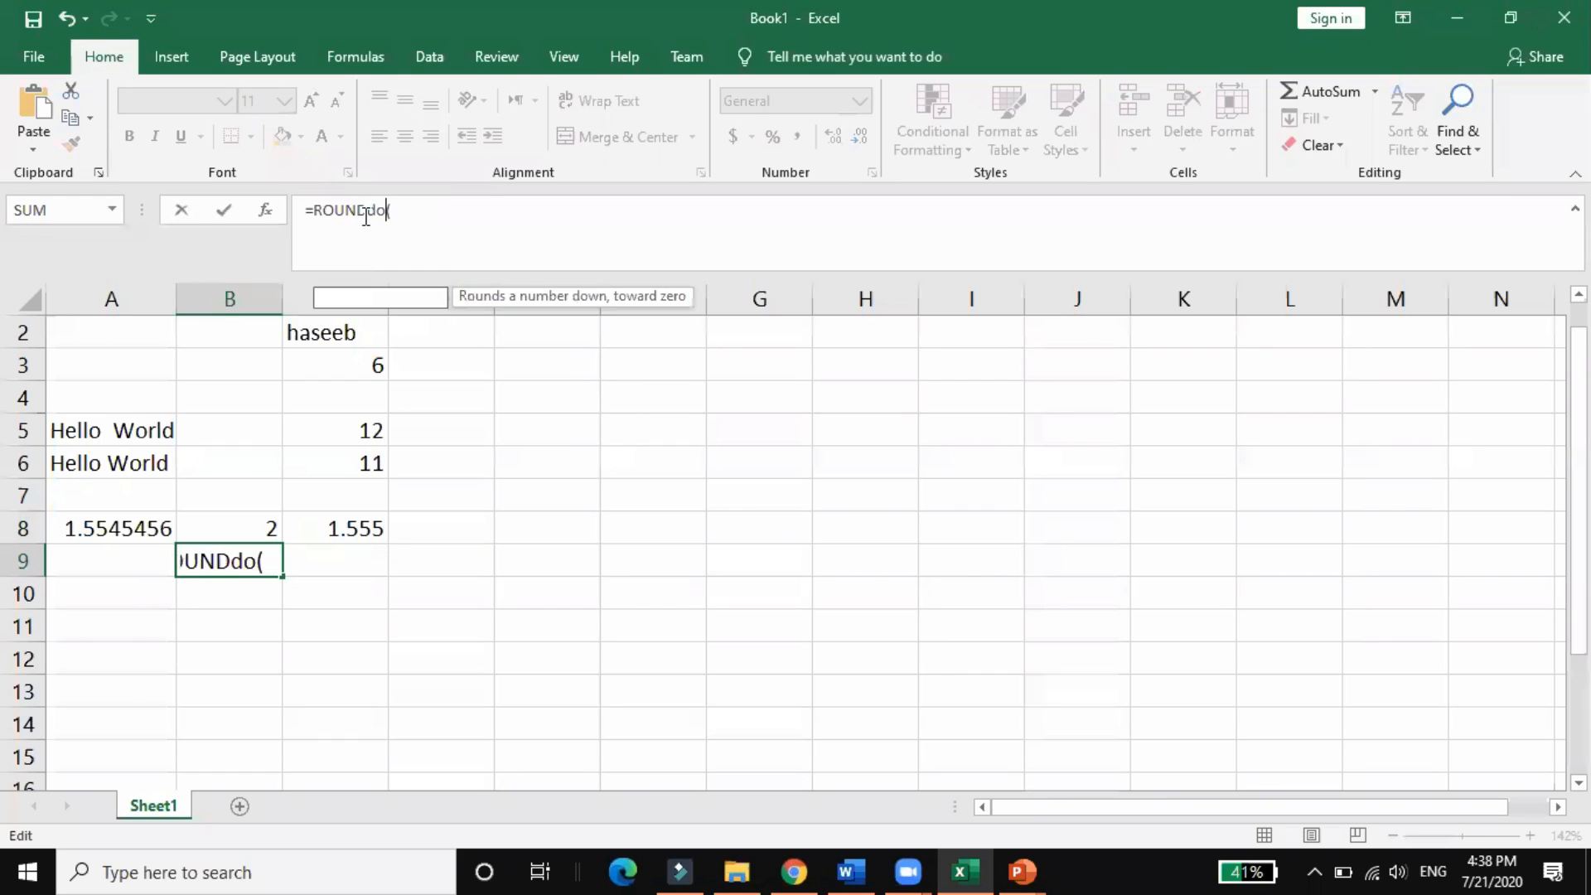
double_click(393, 320)
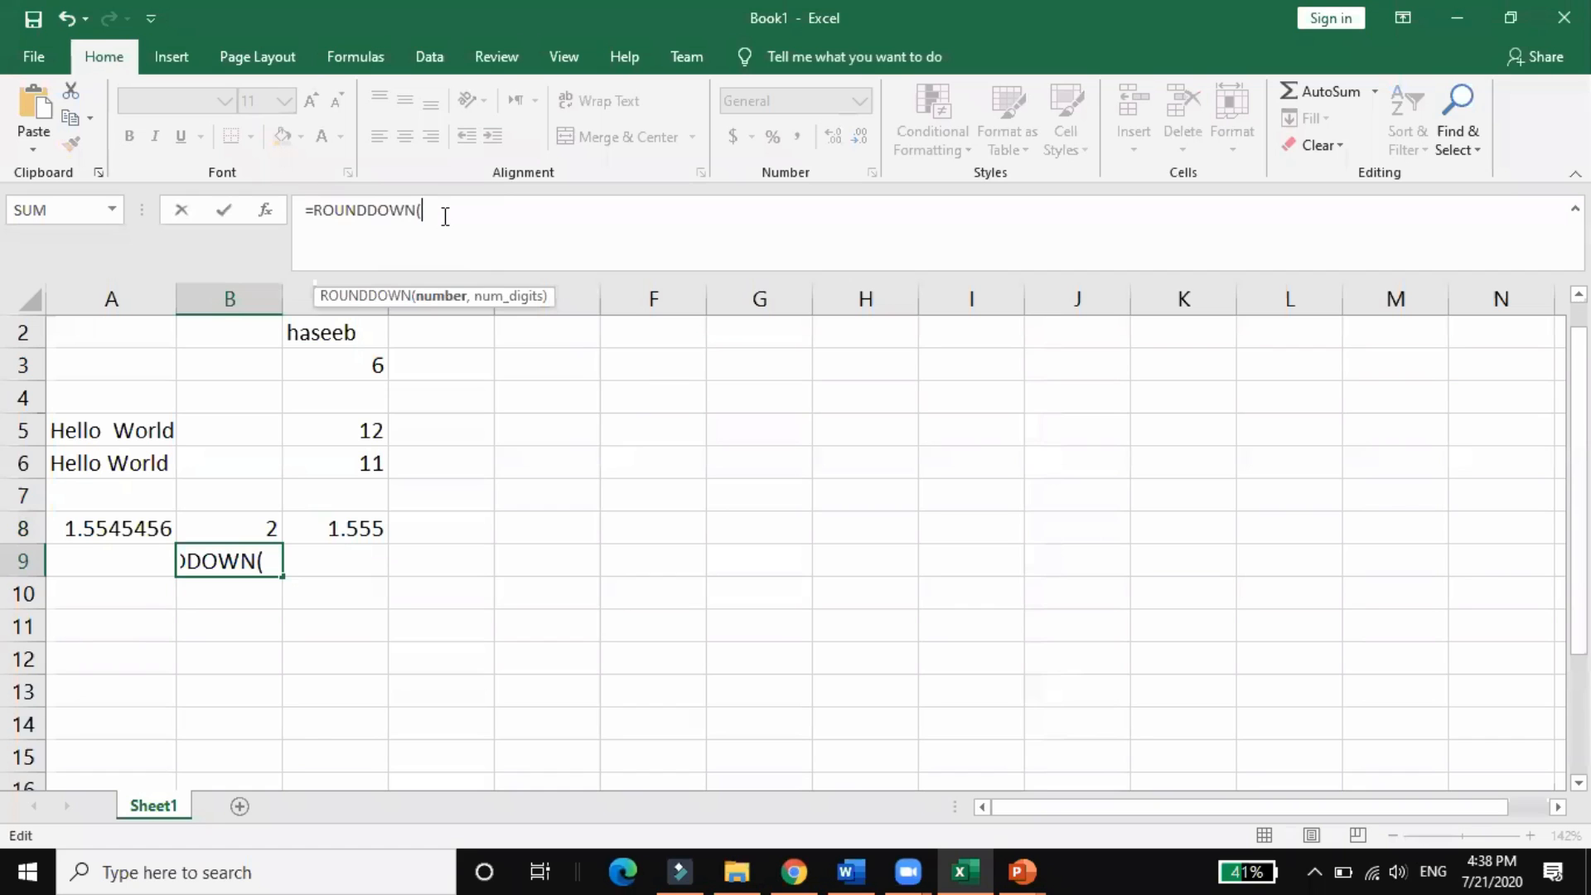
text(A)
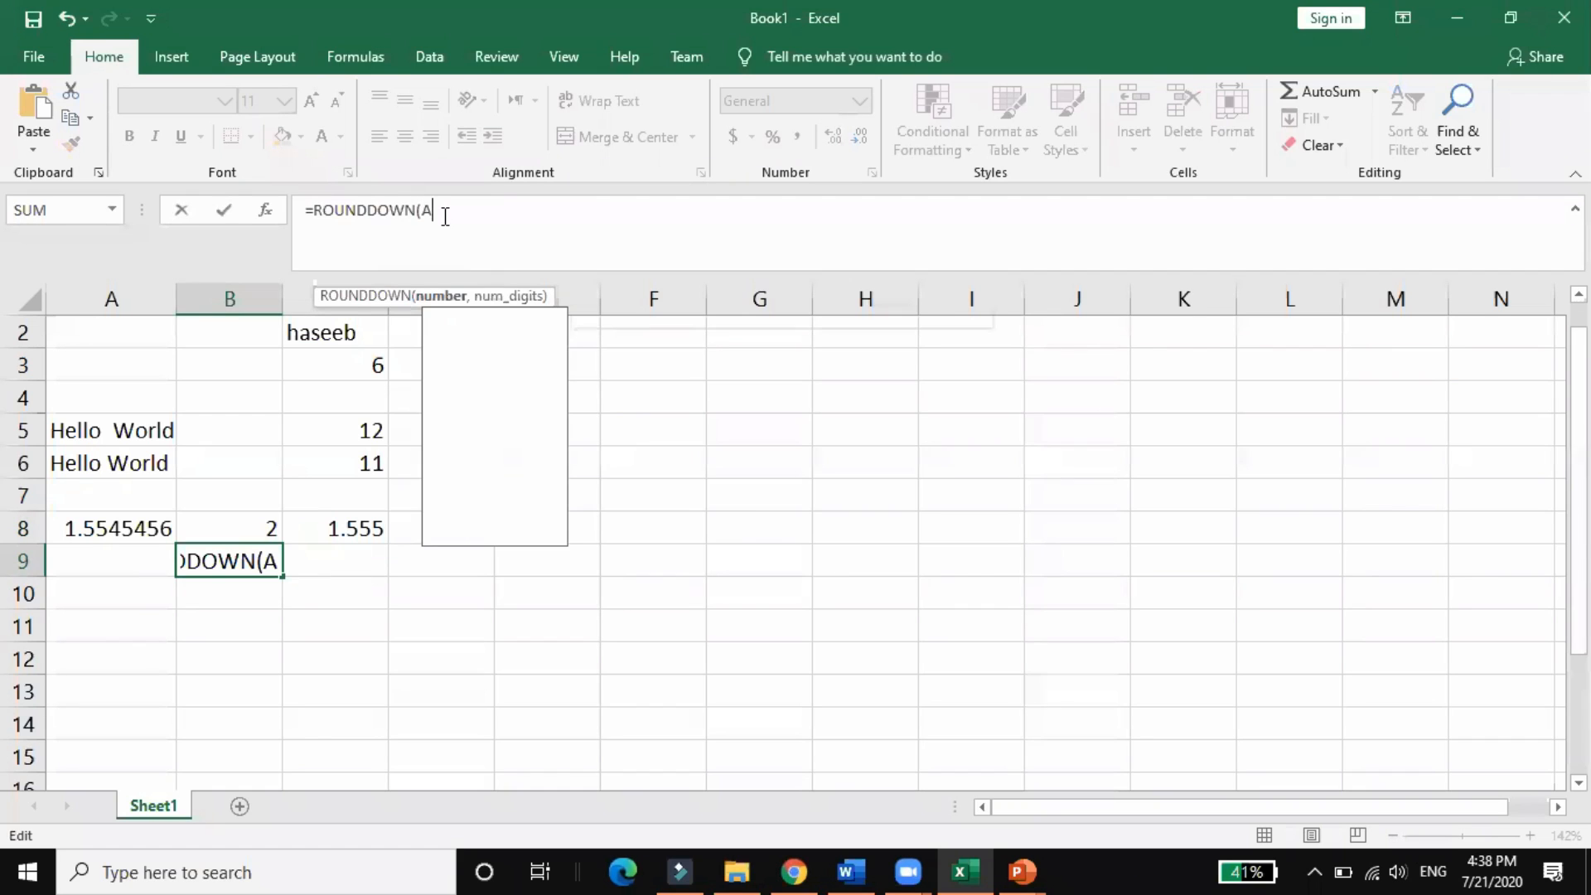
text(8)
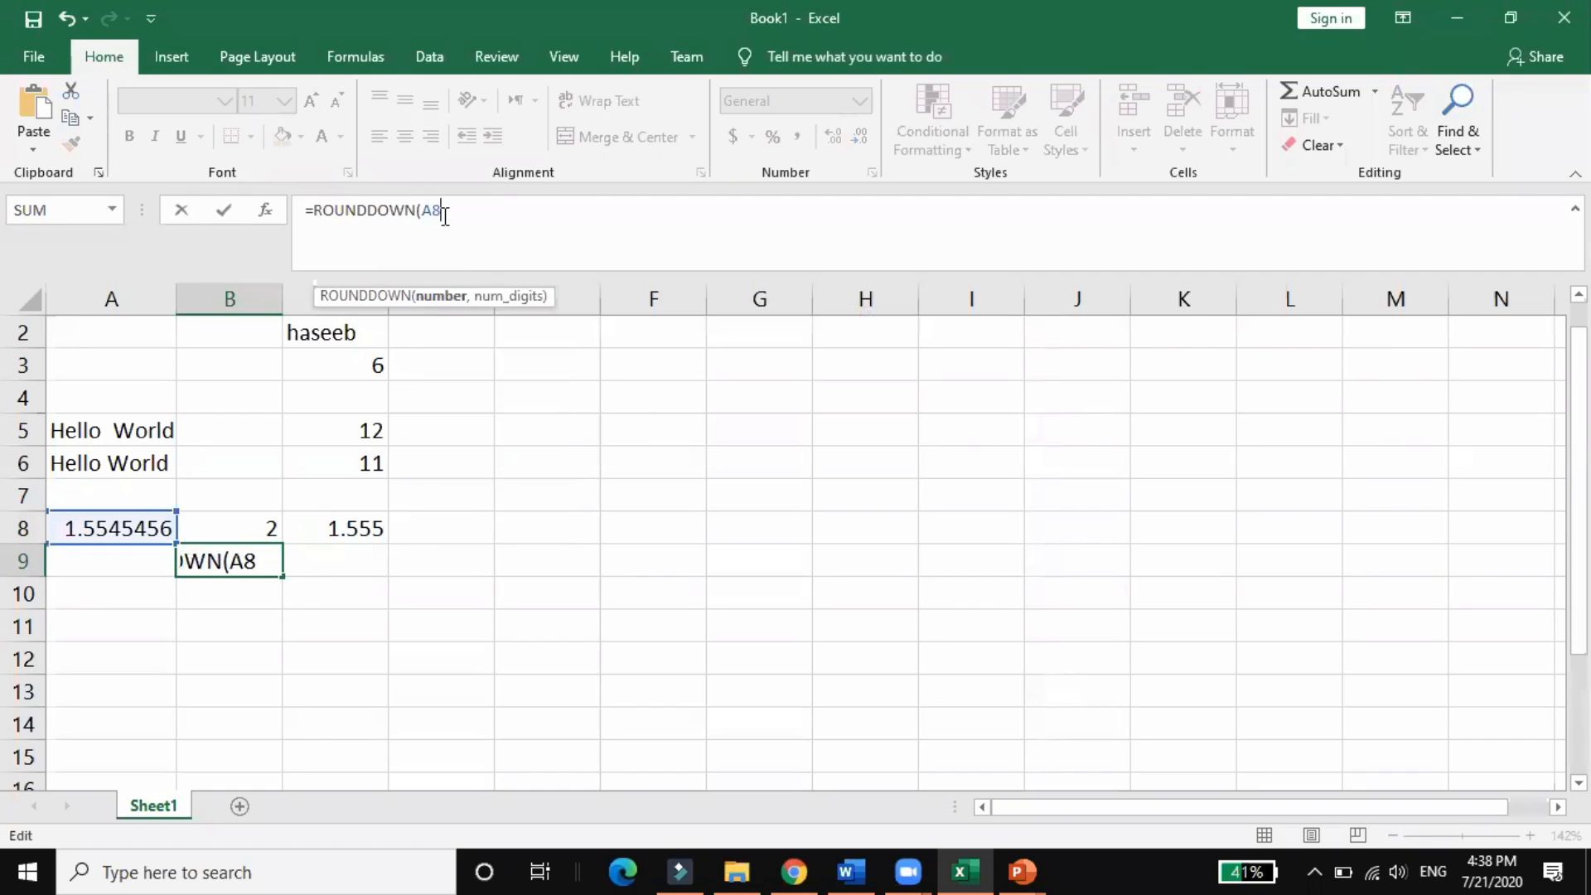
text(,0))
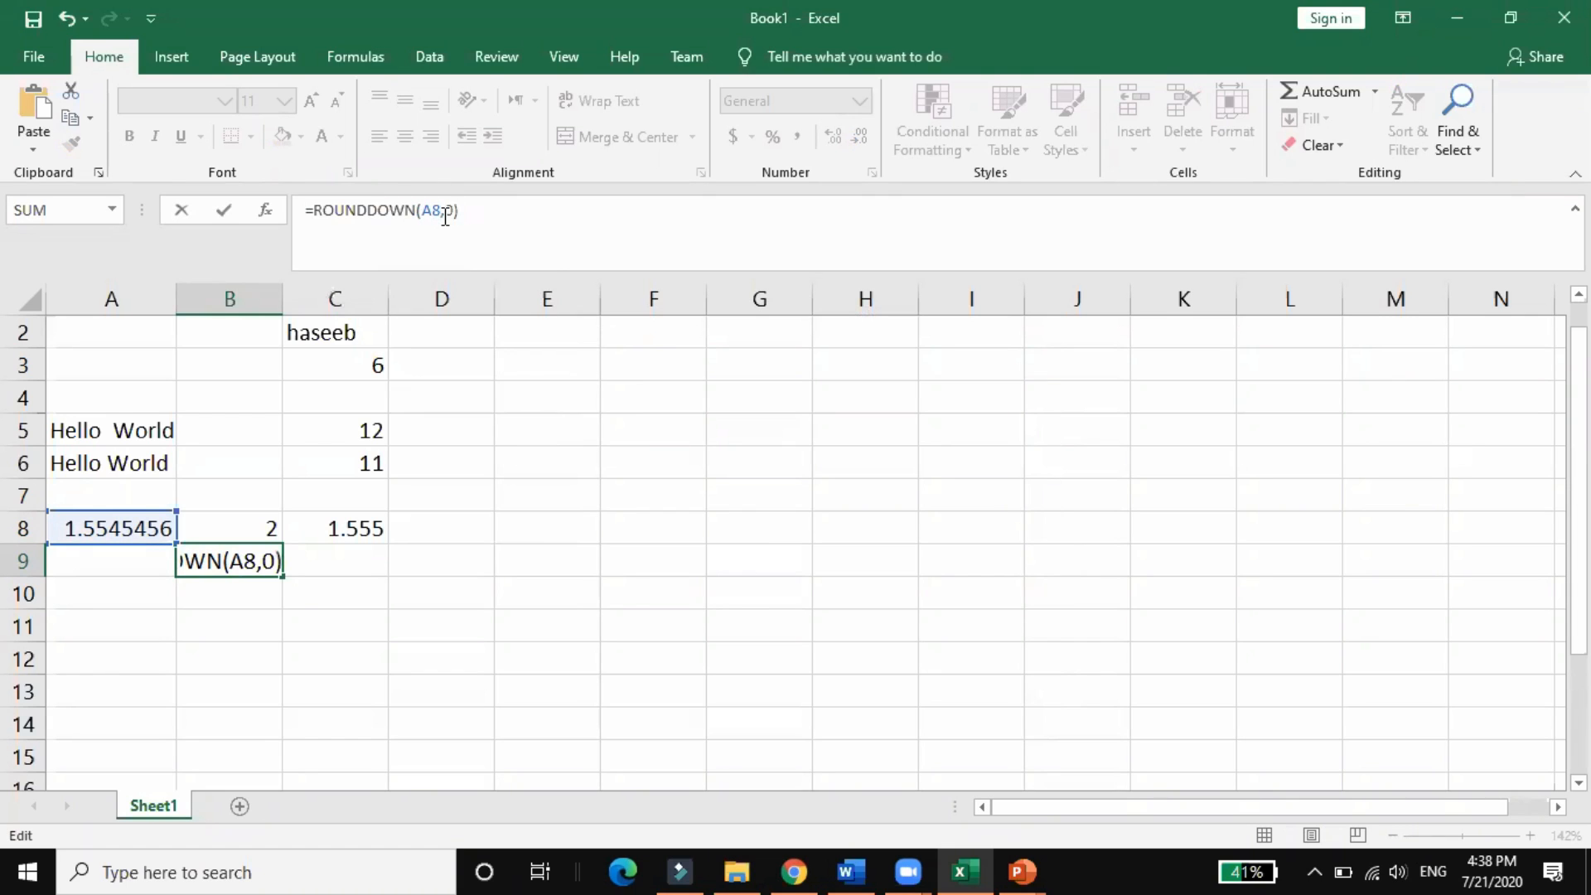
key(Return)
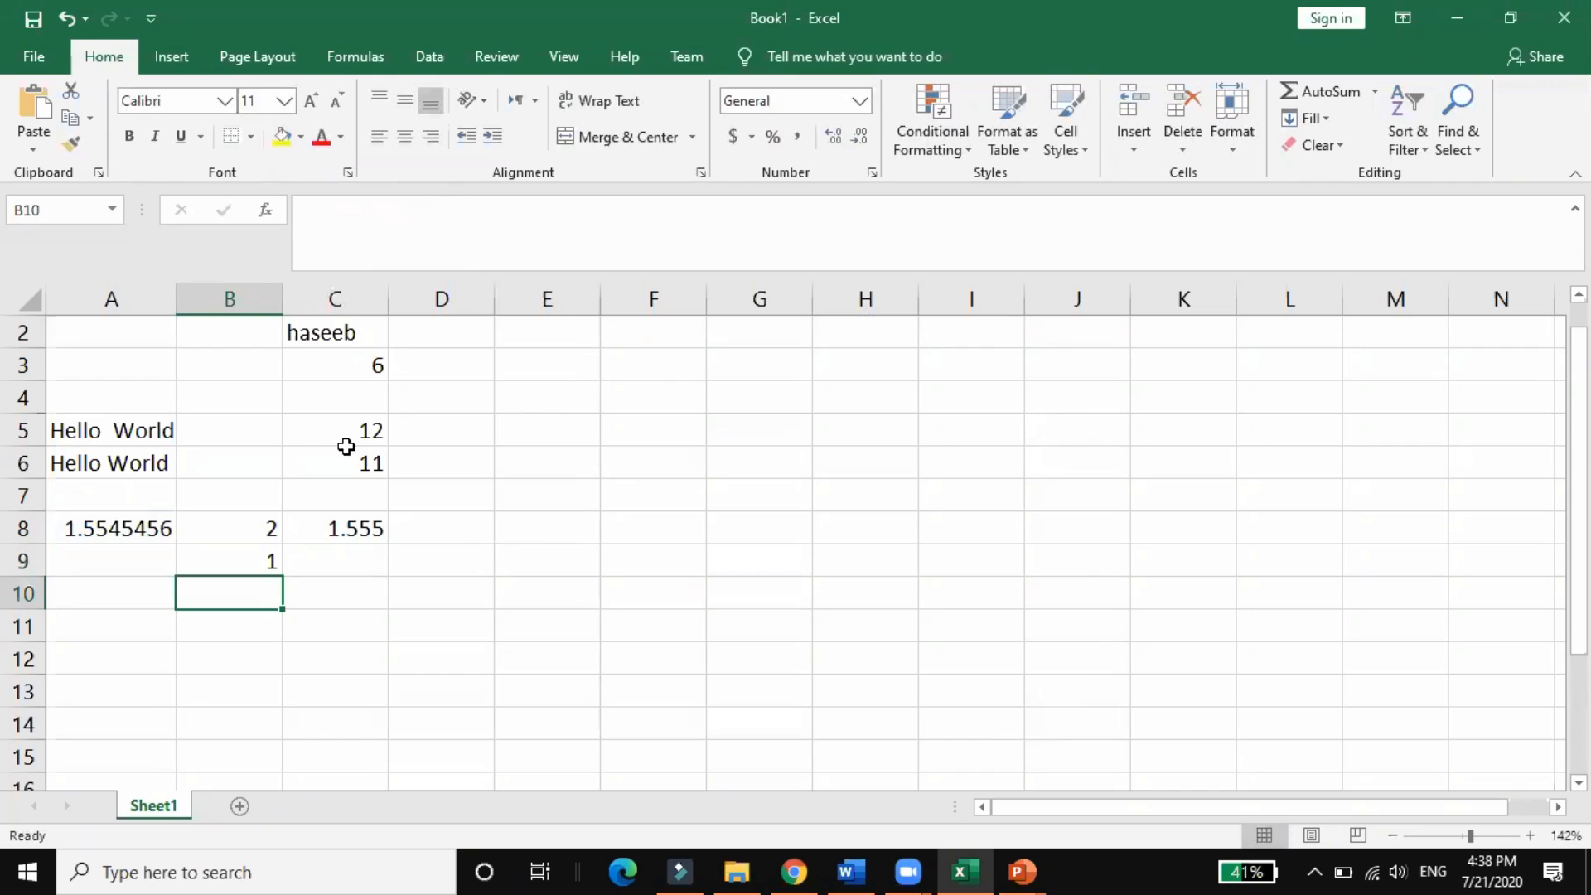
double_click(257, 560)
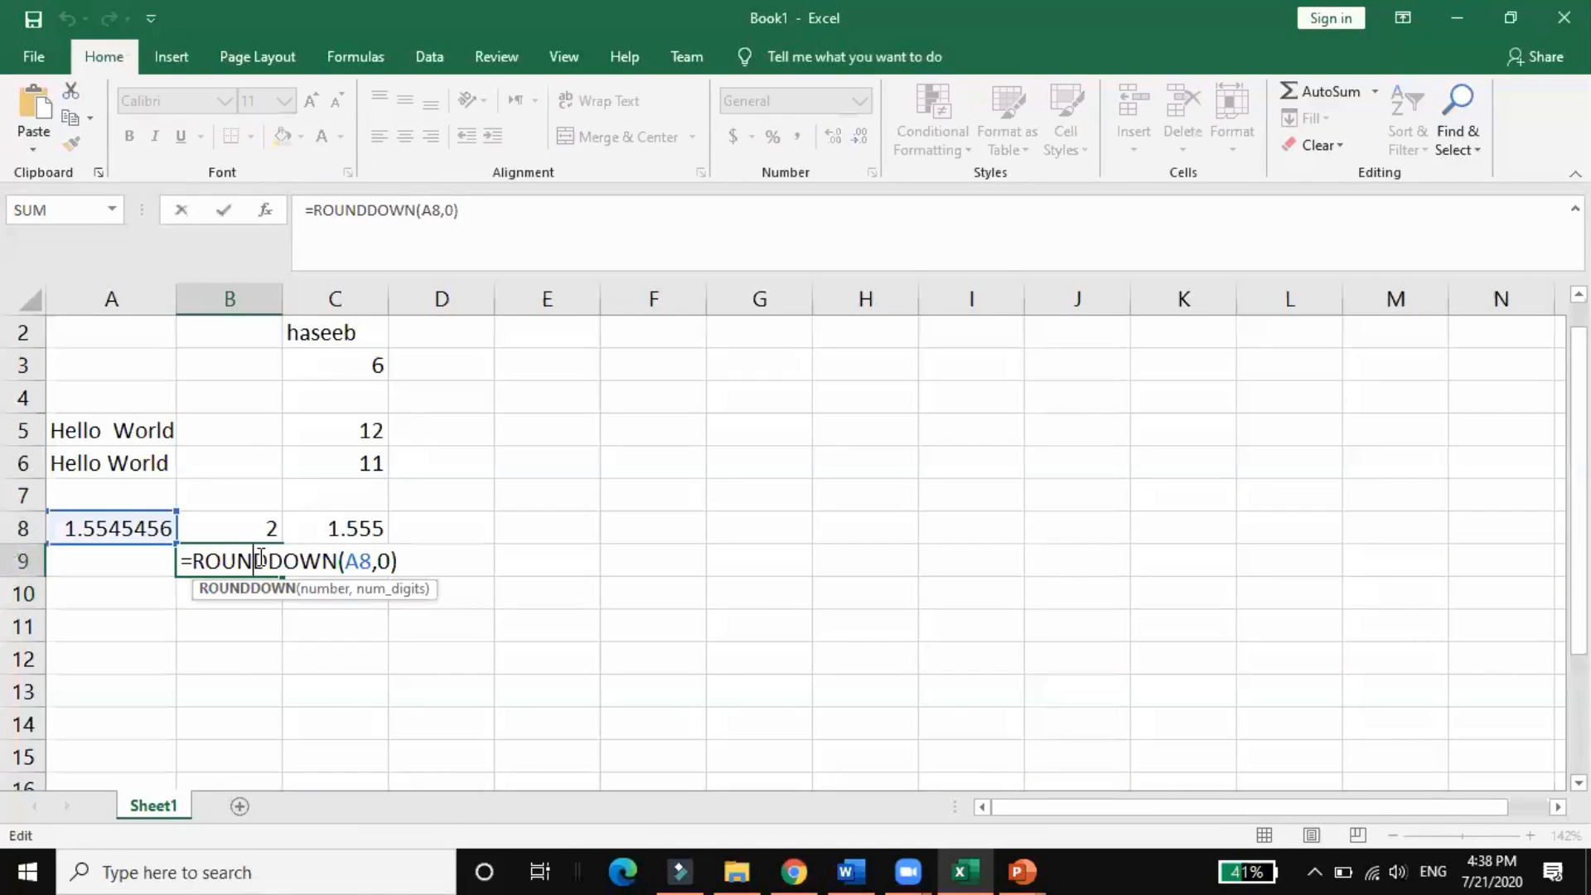
click(249, 643)
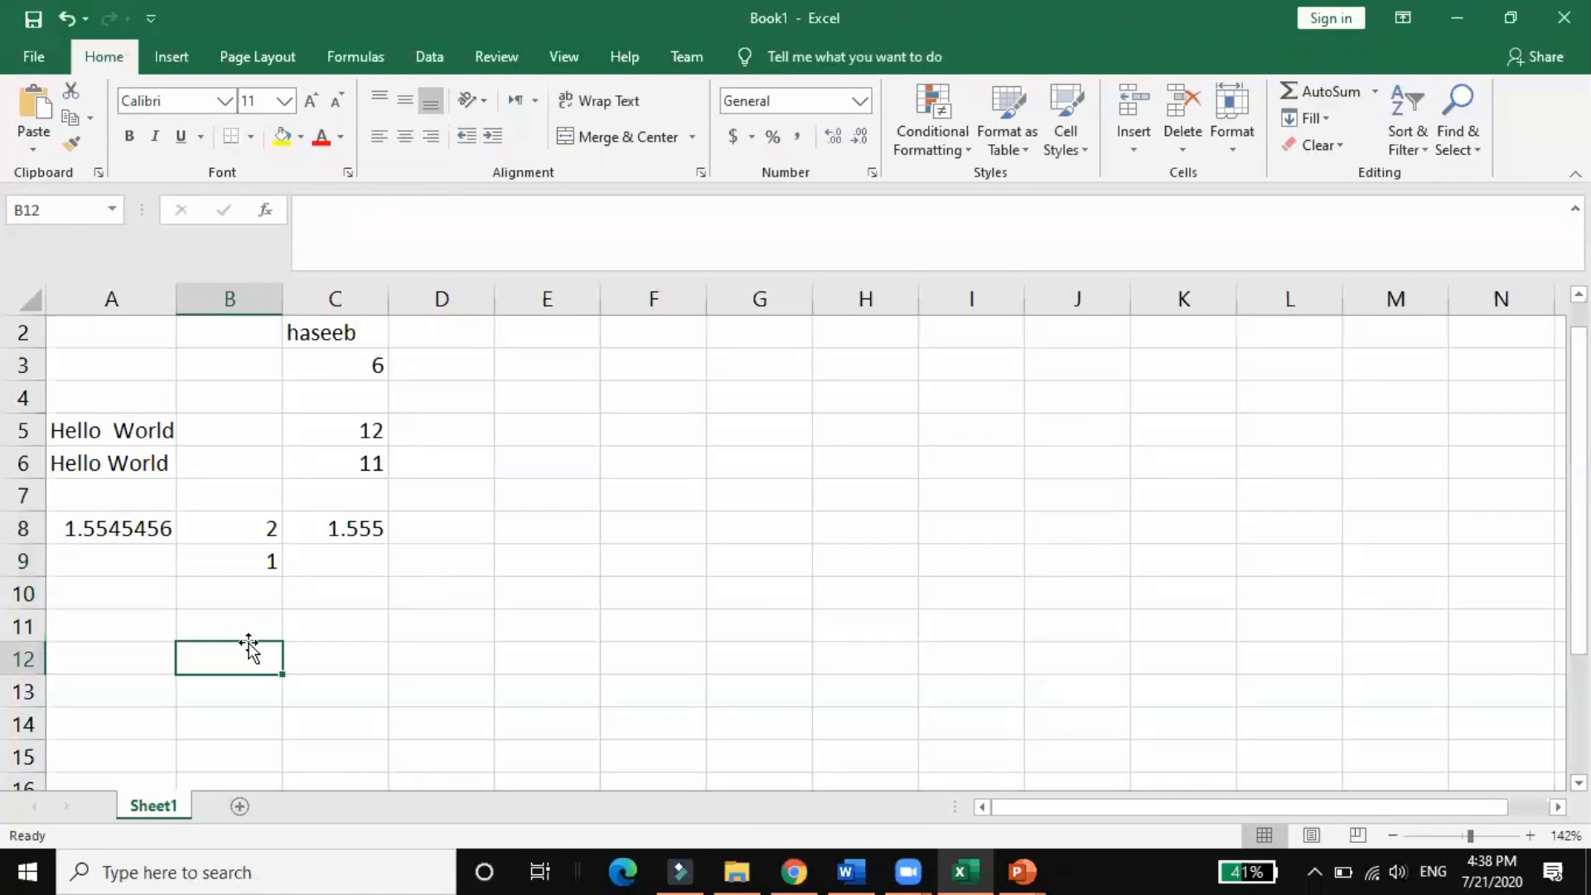
Round A8 down to two decimal places with the formula =ROUNDDOWN(A8,2) in cell C9.
click(312, 561)
click(389, 244)
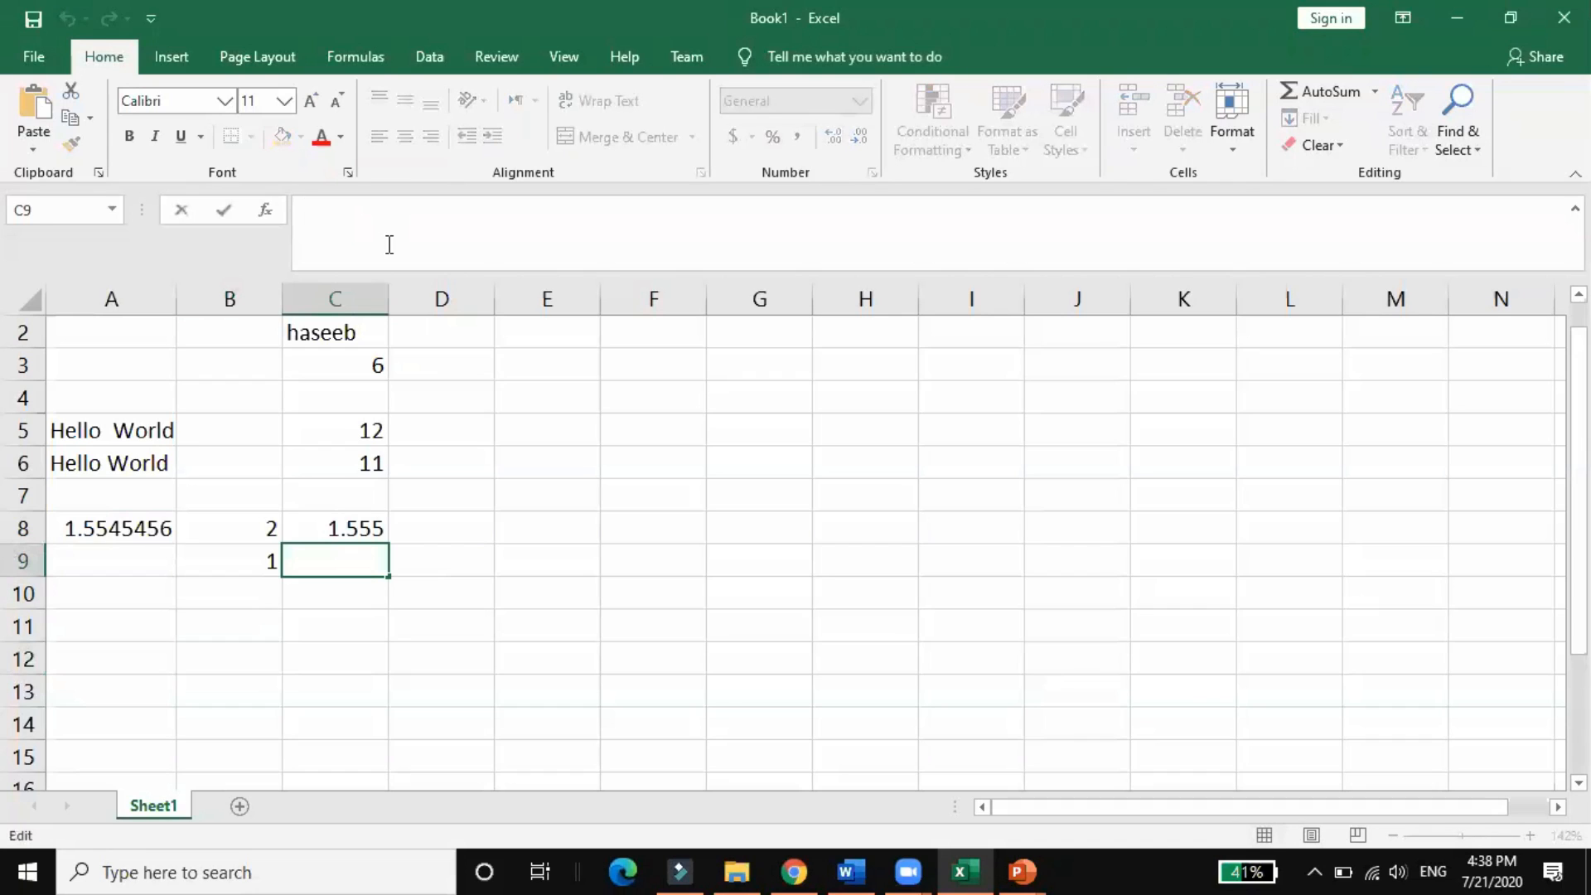
text(=Rou)
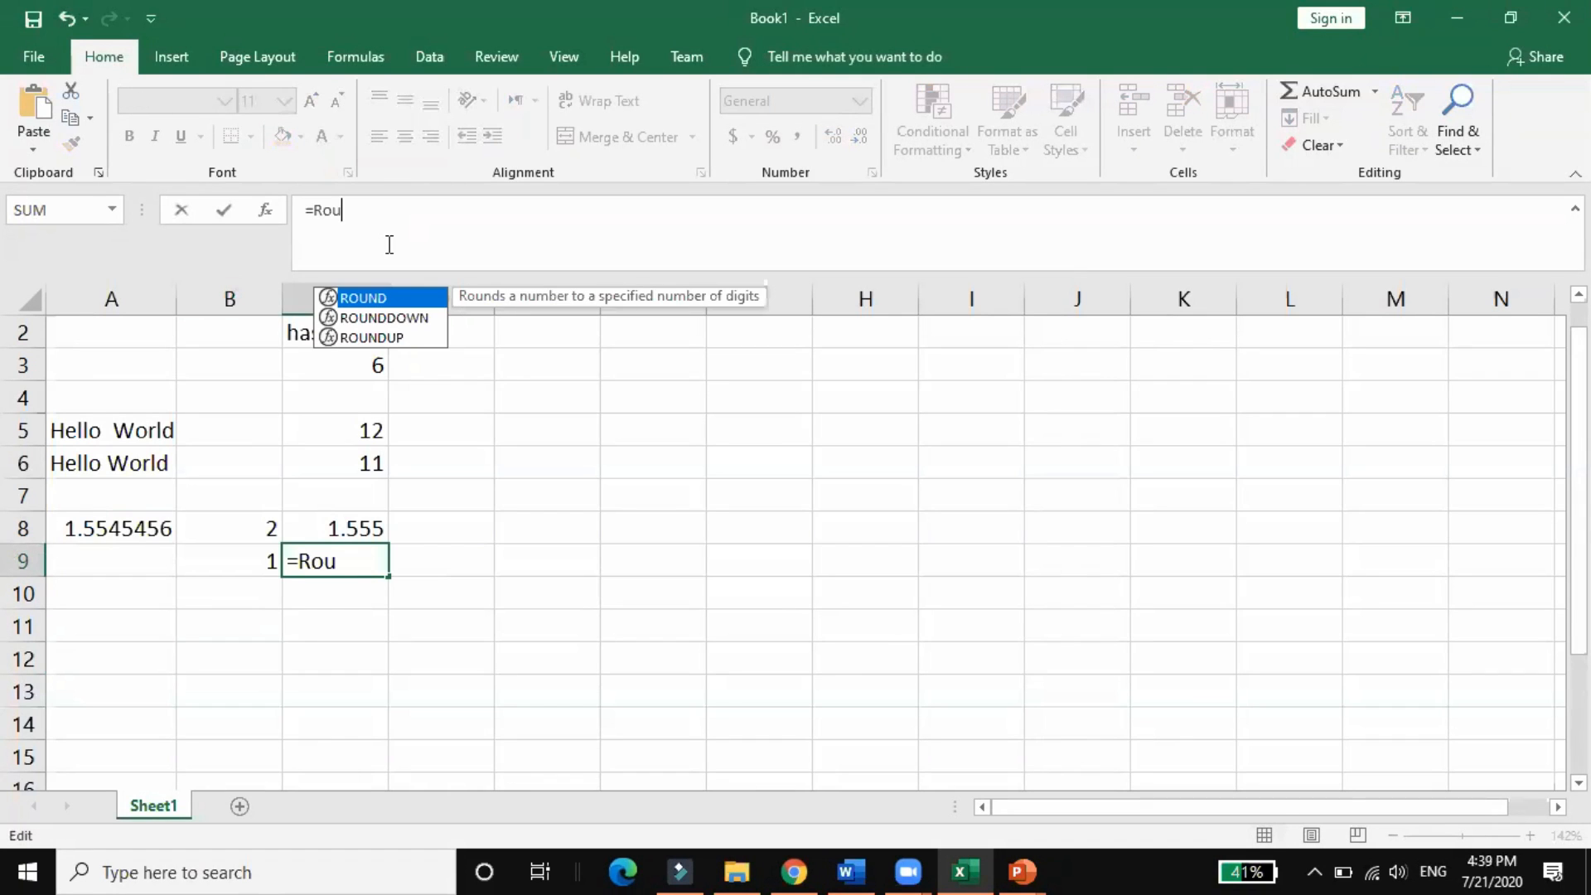
double_click(385, 320)
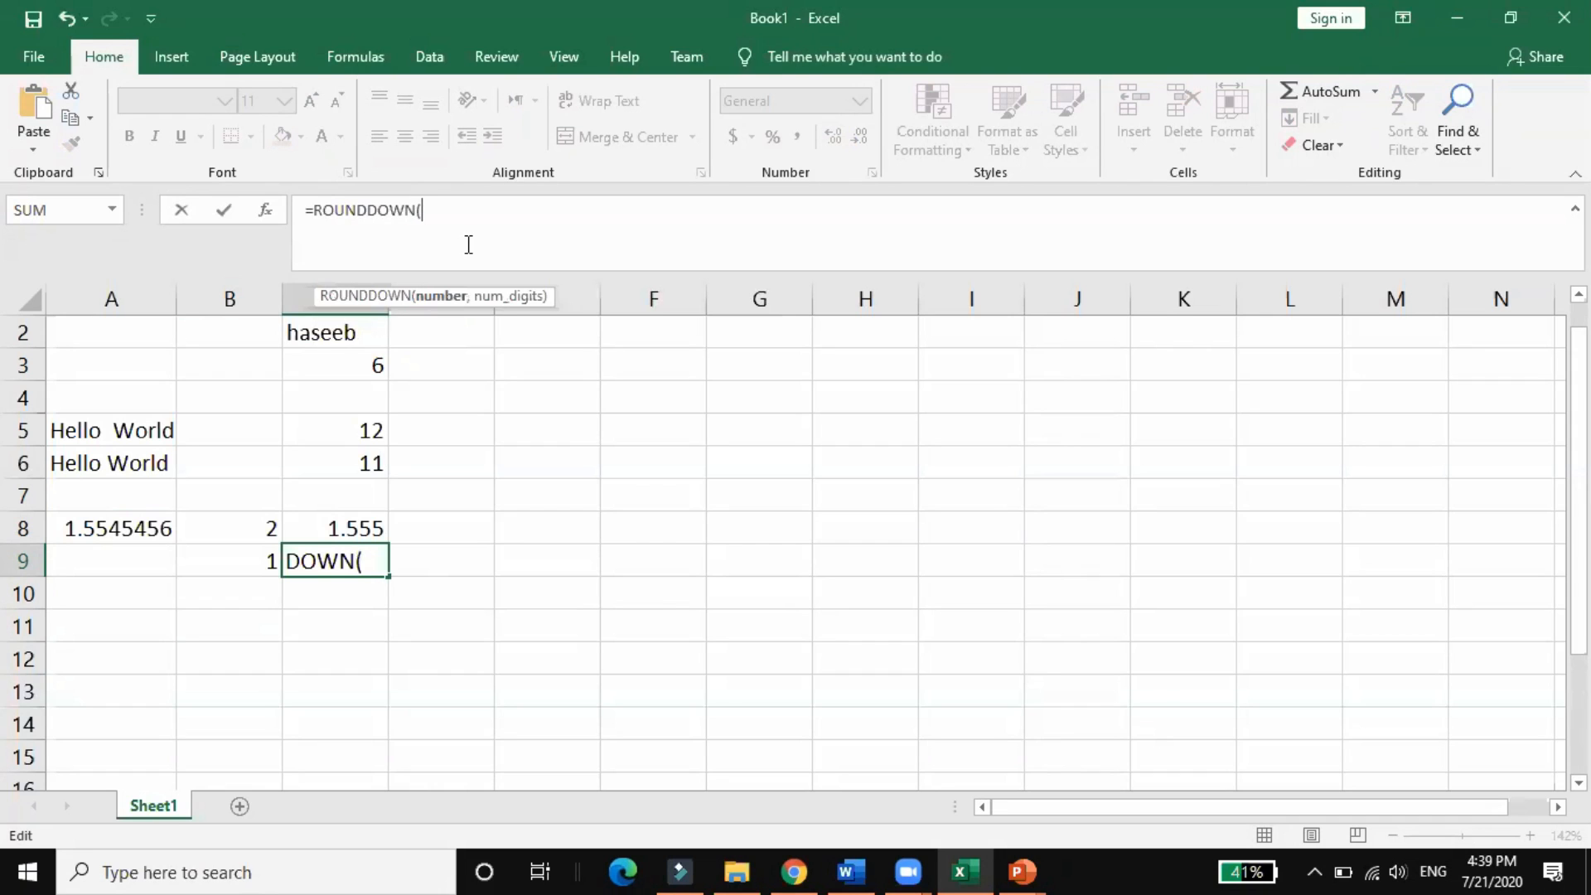
text(A8,)
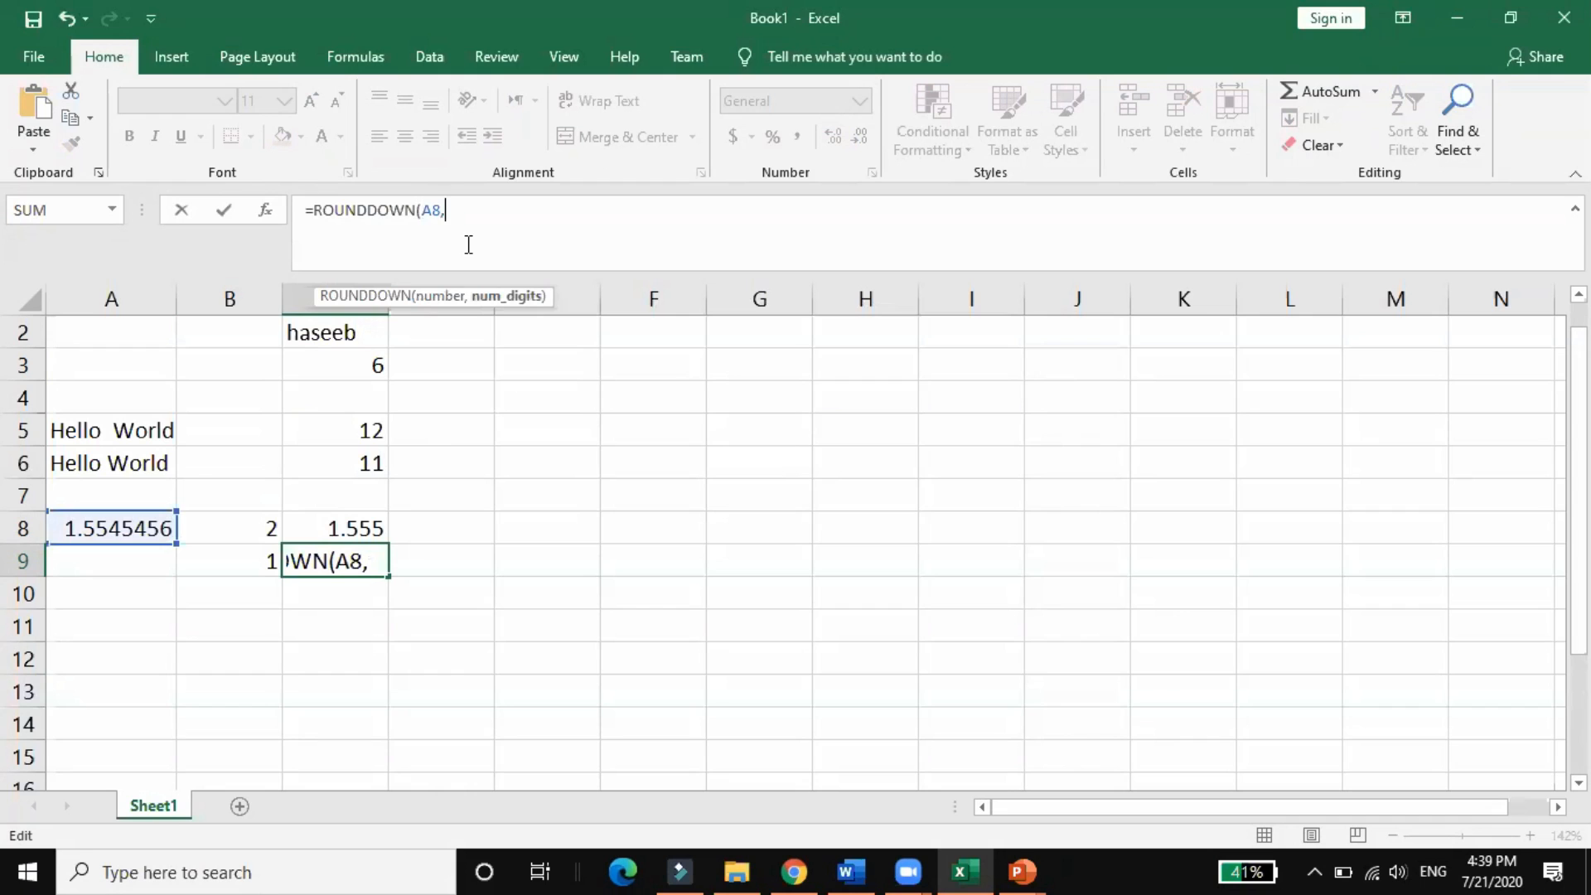
text(2))
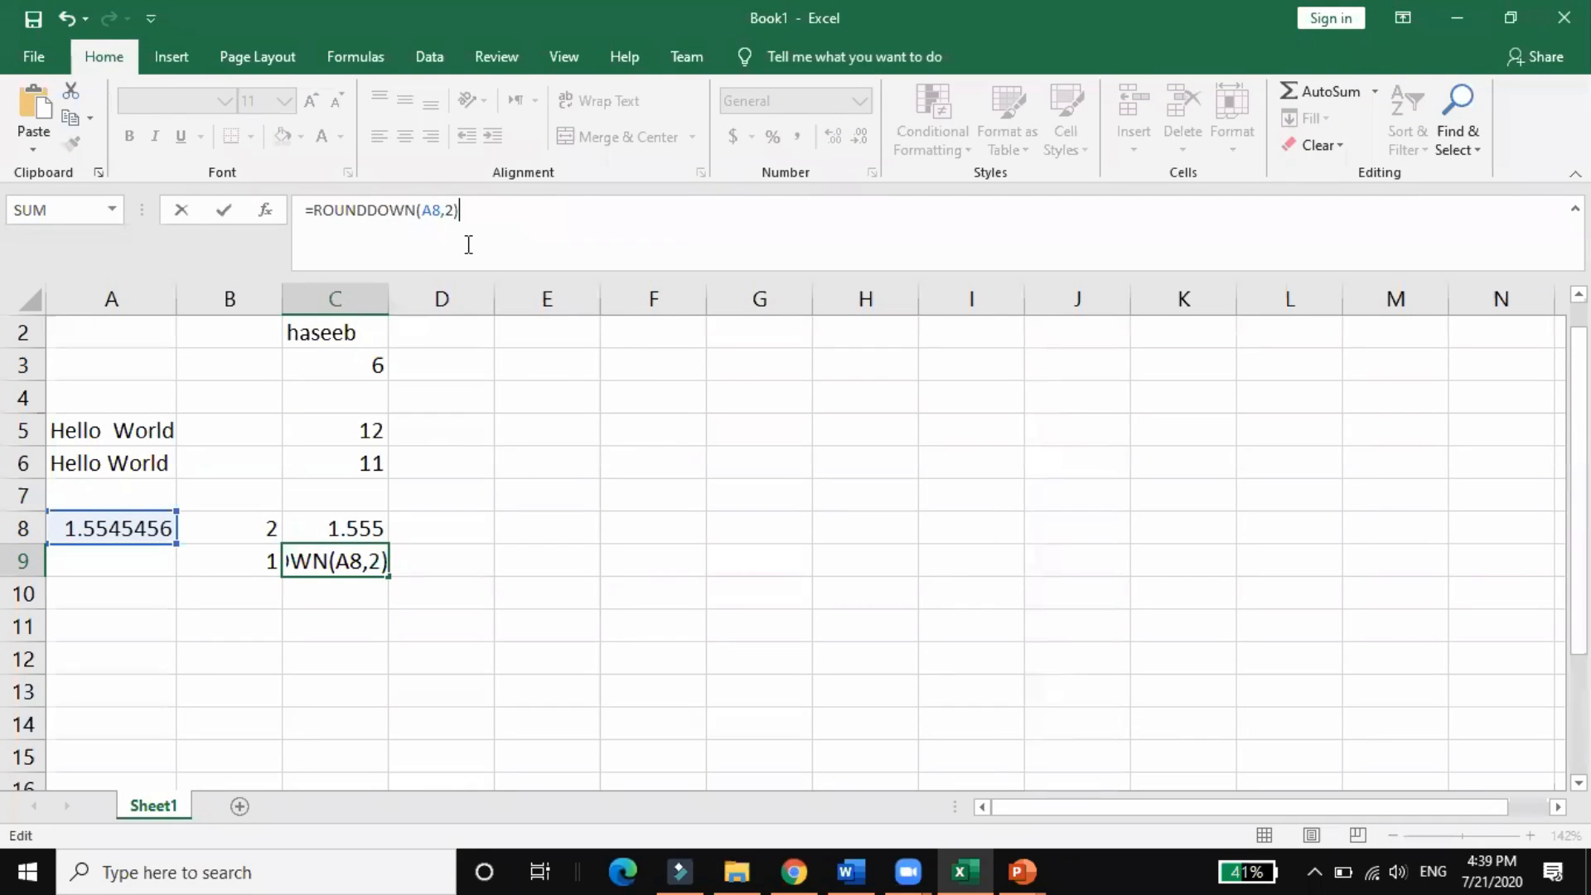
key(Return)
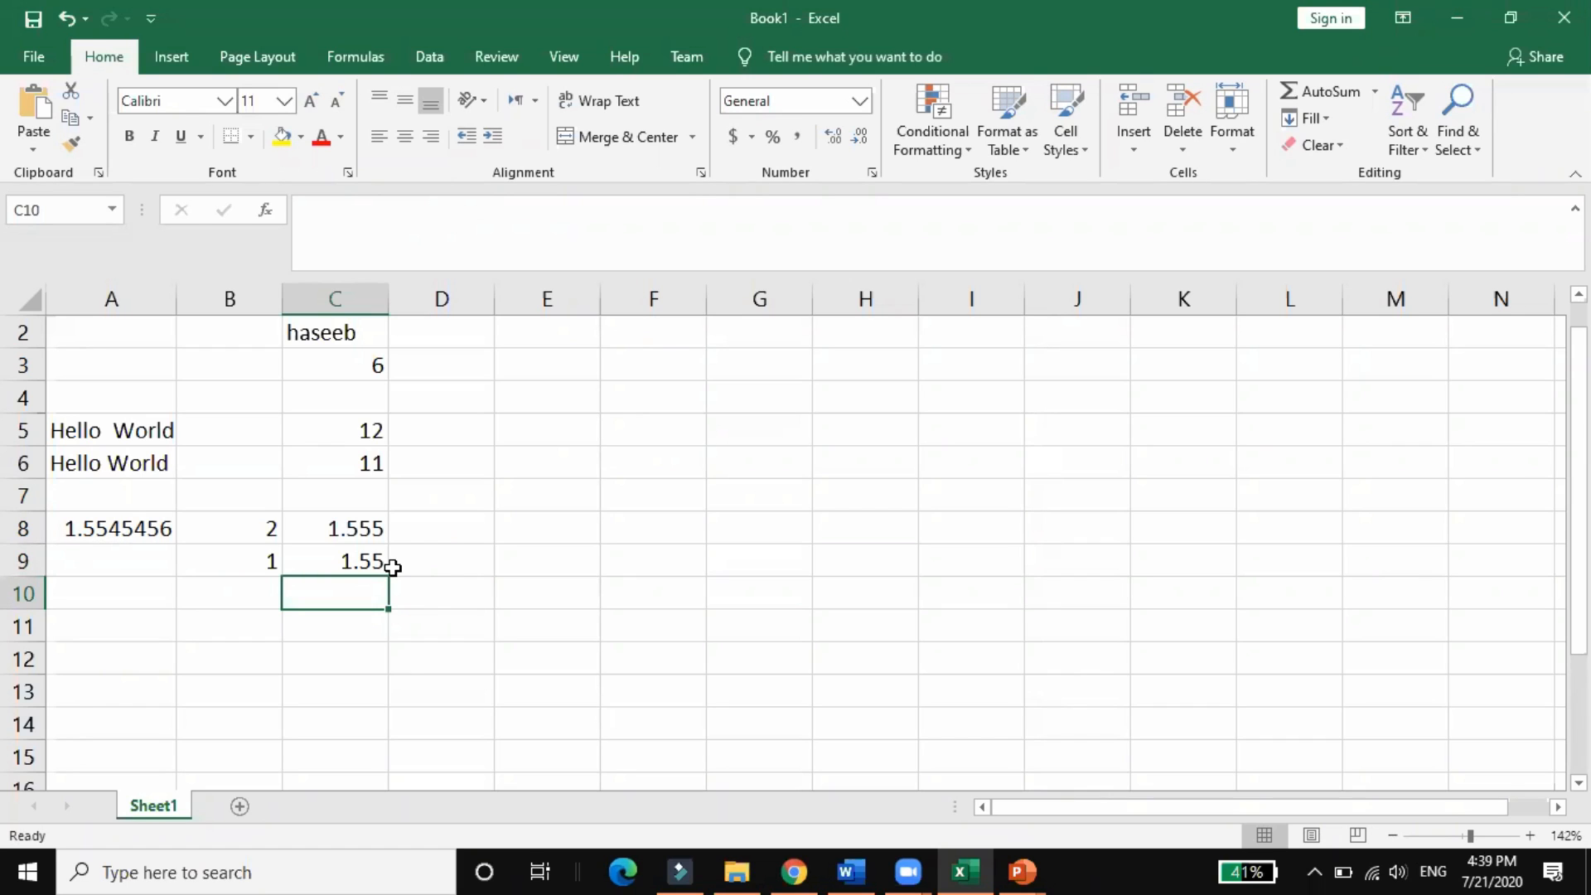
Round A8 up to a whole number with the formula =ROUNDUP(A8,0) in cell B10, and check the entered formula.
click(245, 590)
click(345, 235)
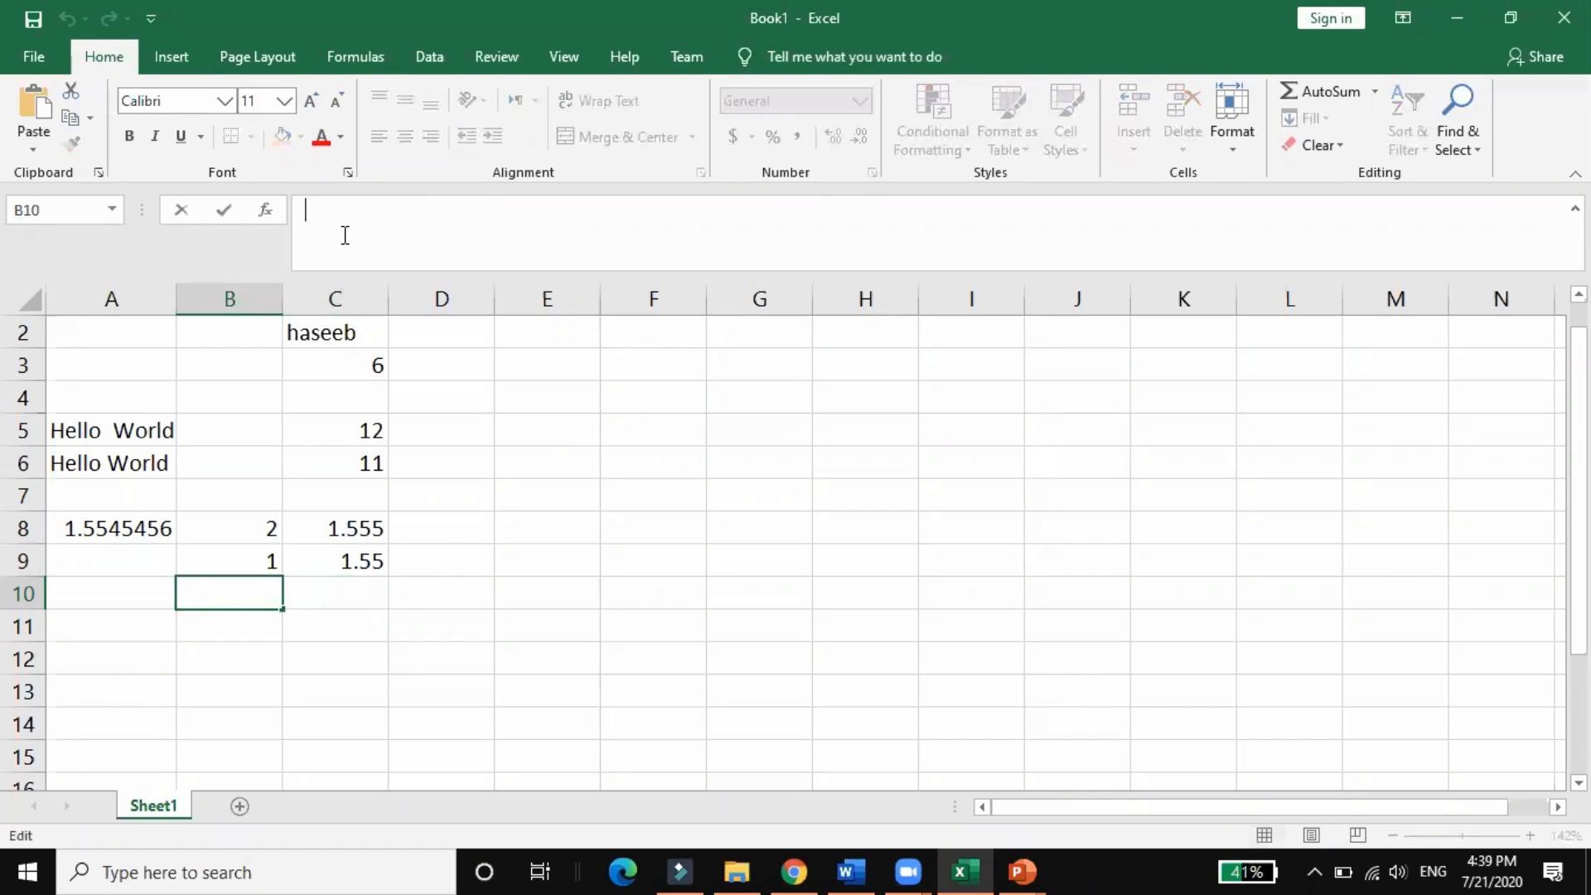
text(Ro)
key(BackSpace)
key(BackSpace)
text(-)
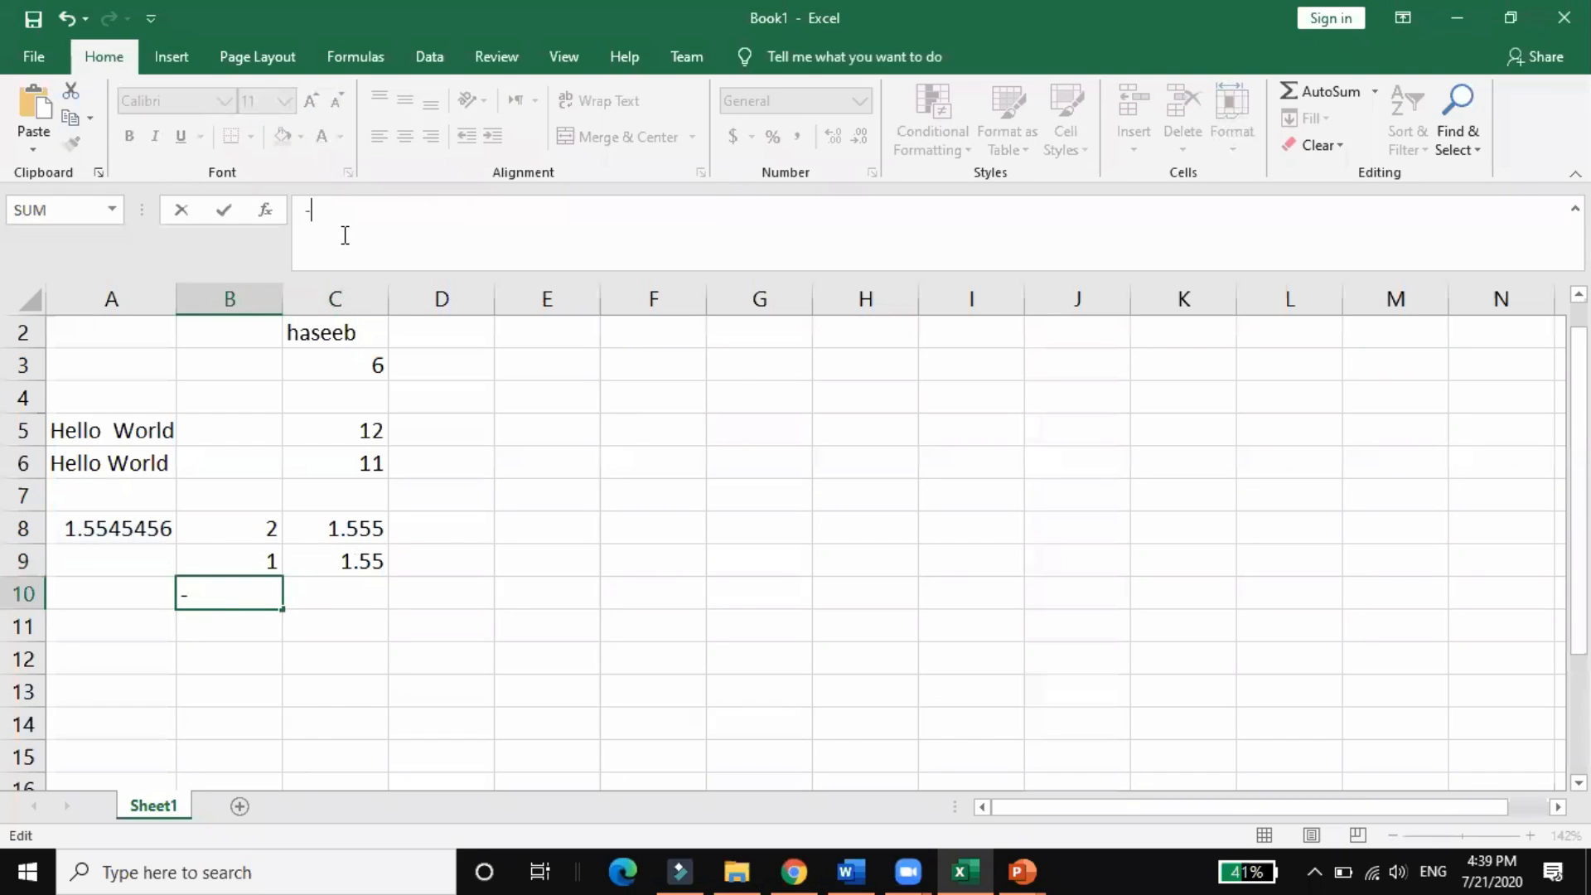
text(round)
key(BackSpace)
key(BackSpace)
key(BackSpace)
key(BackSpace)
key(BackSpace)
key(BackSpace)
text(=round)
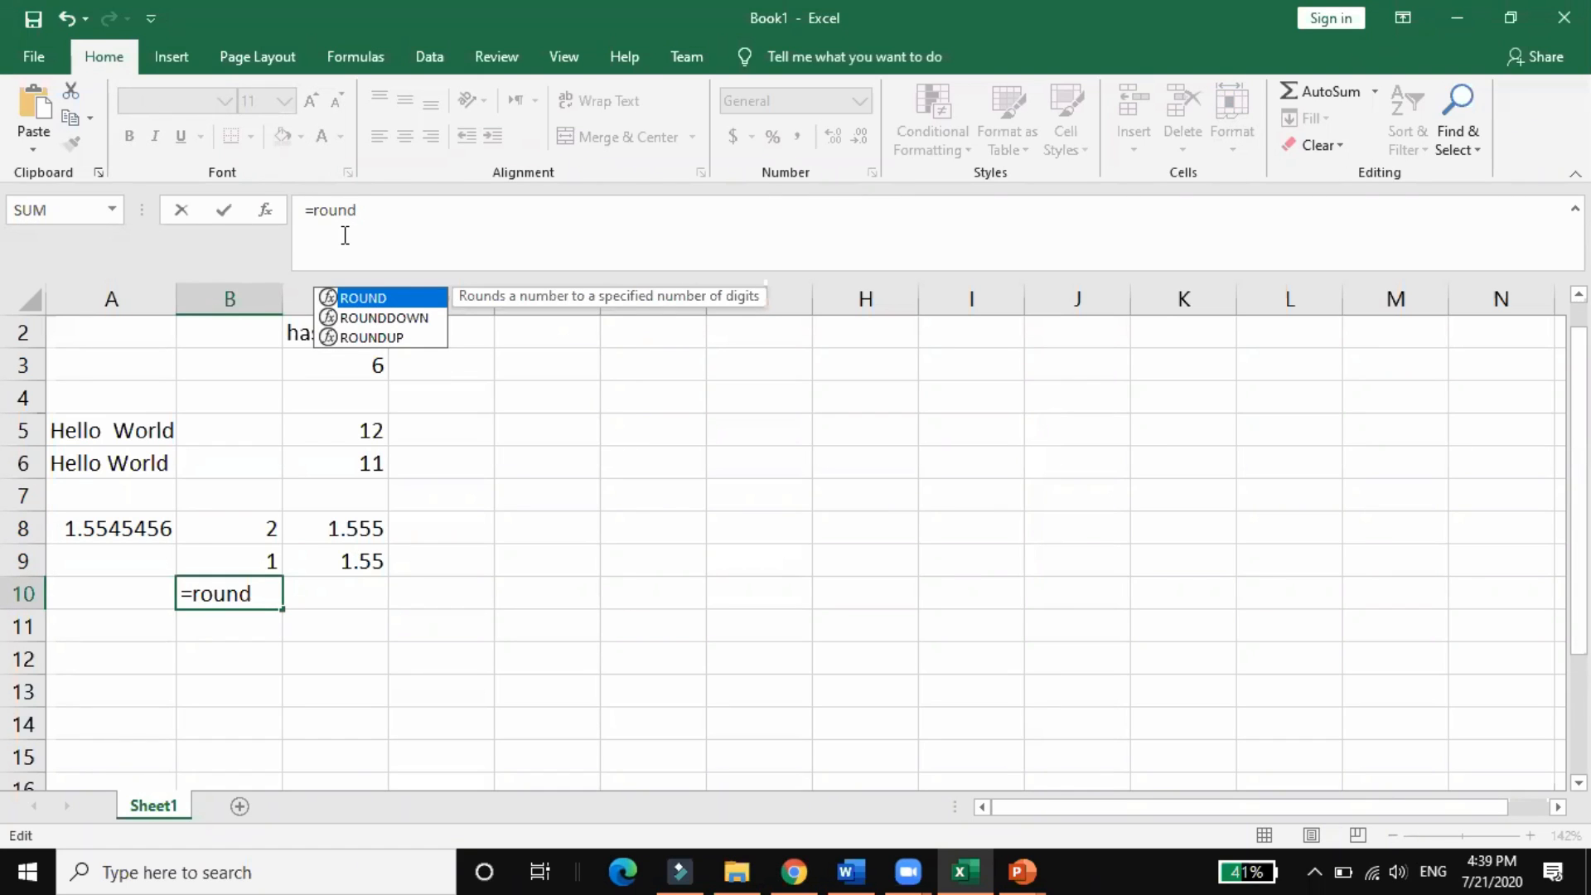
text(up()
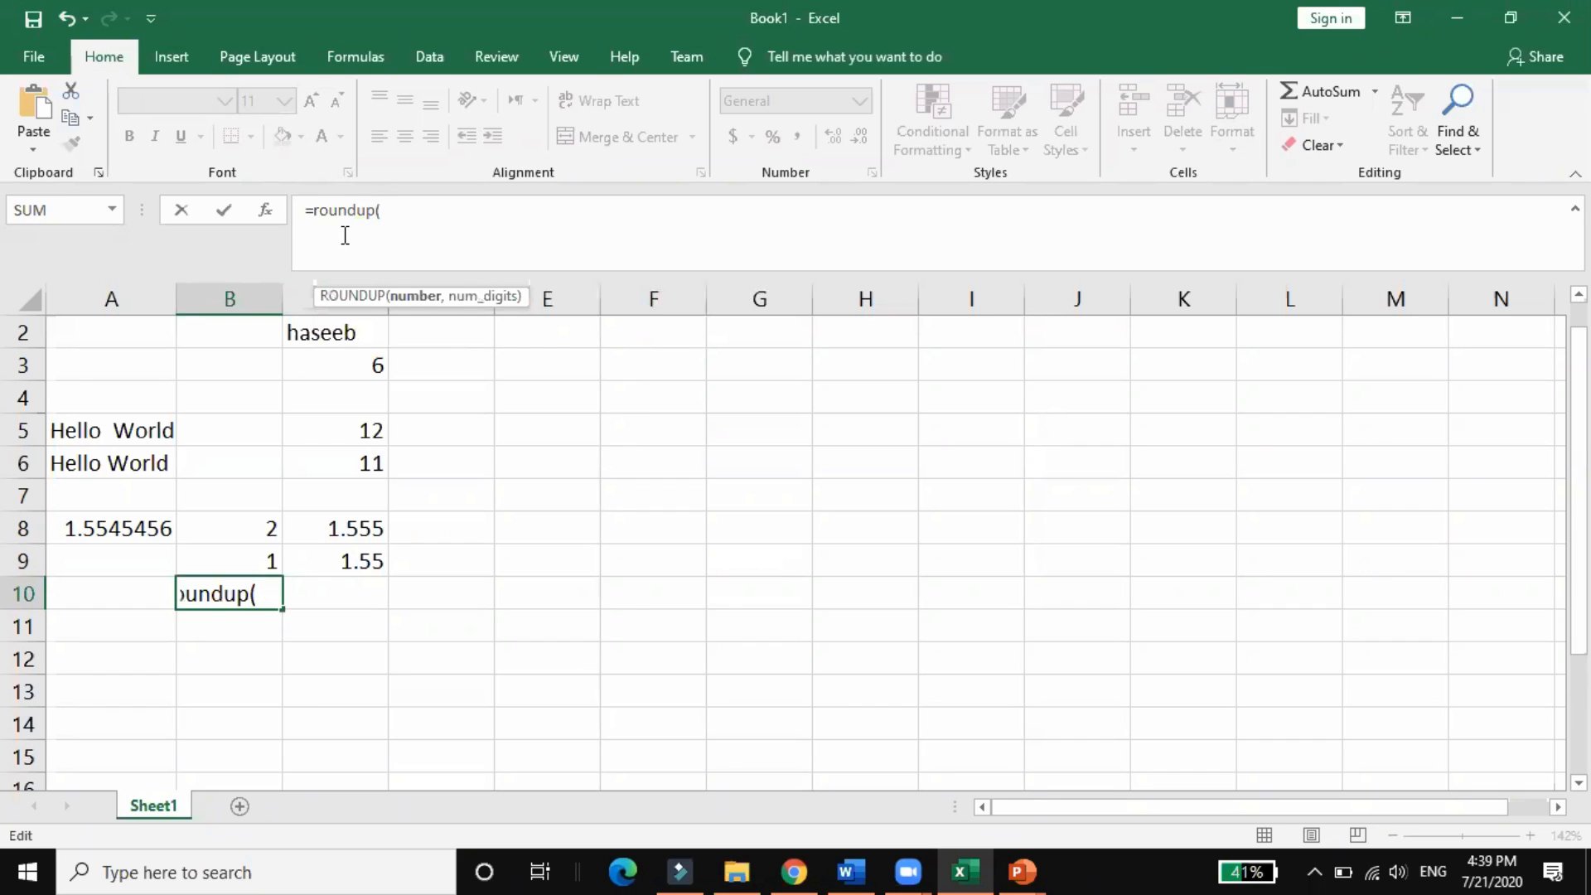
text(A8,0))
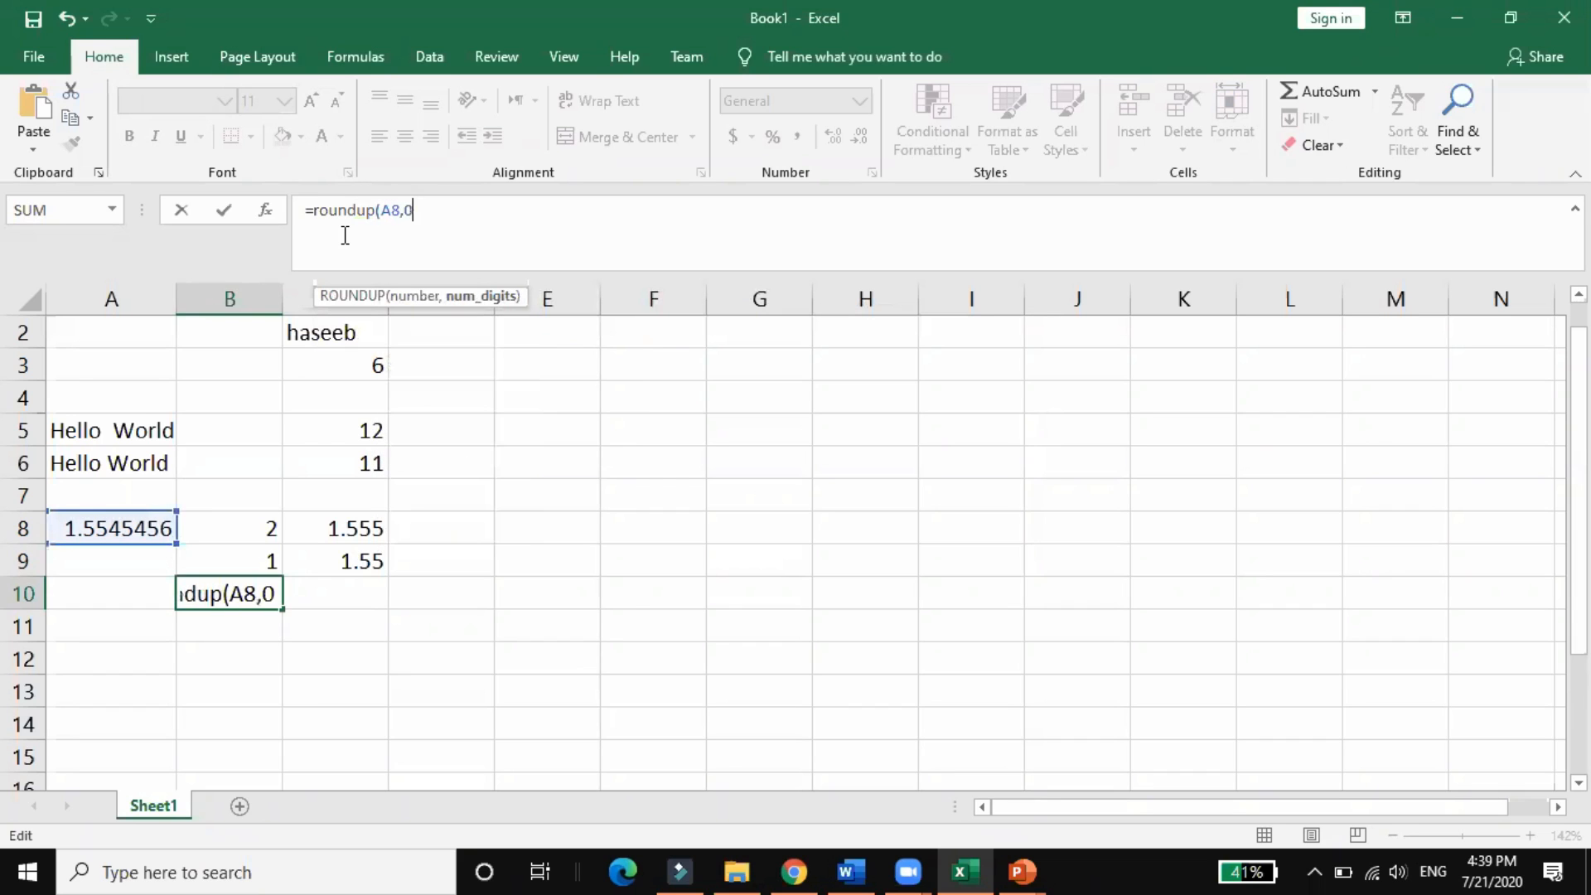
key(Return)
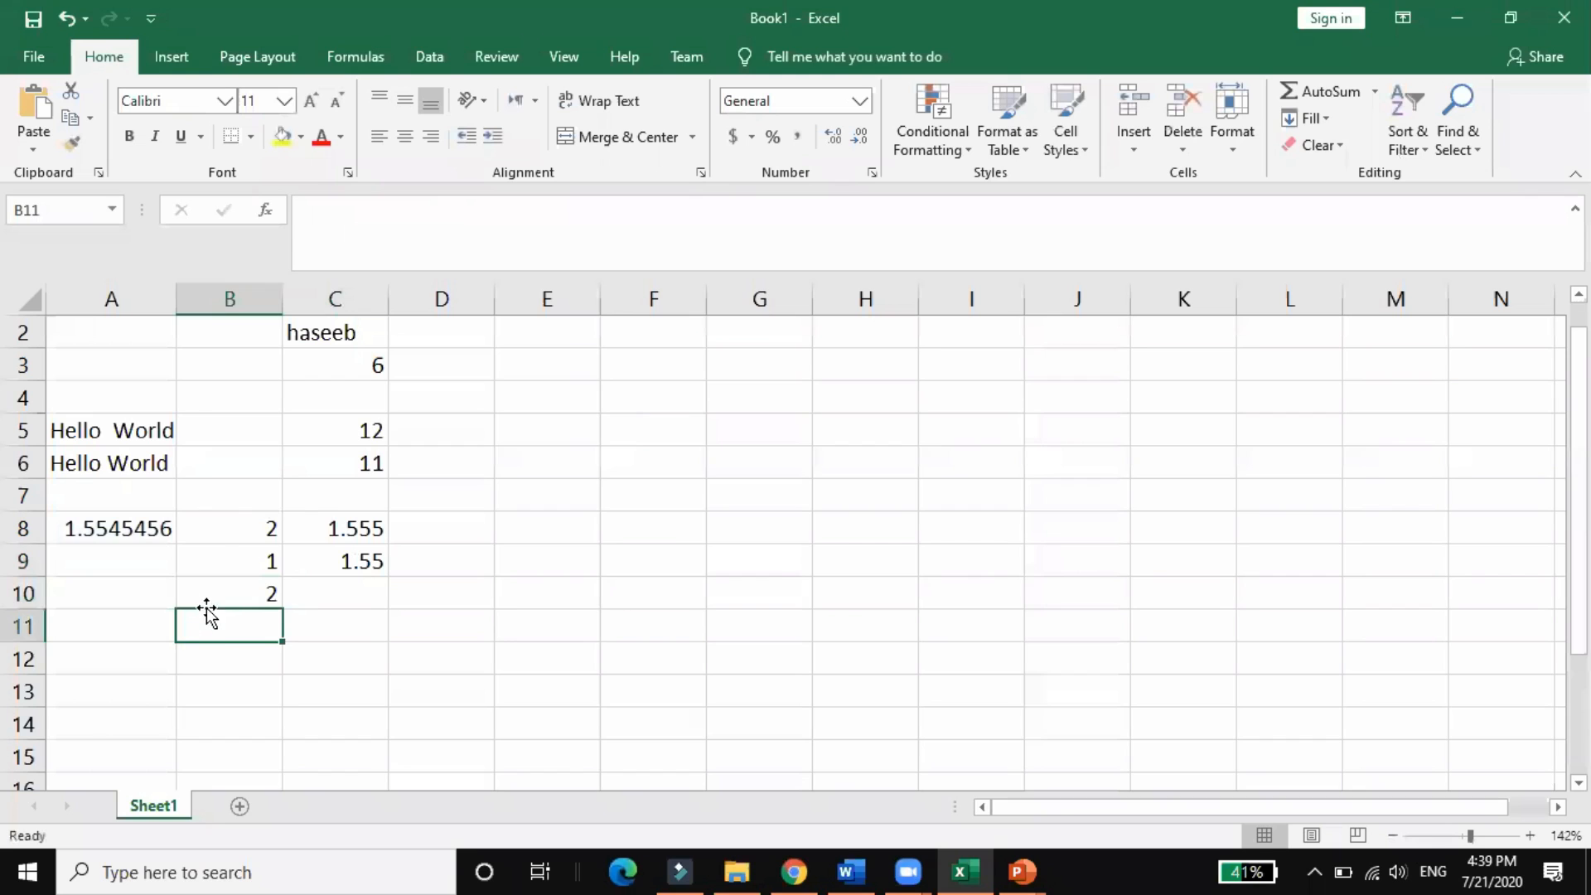
click(227, 598)
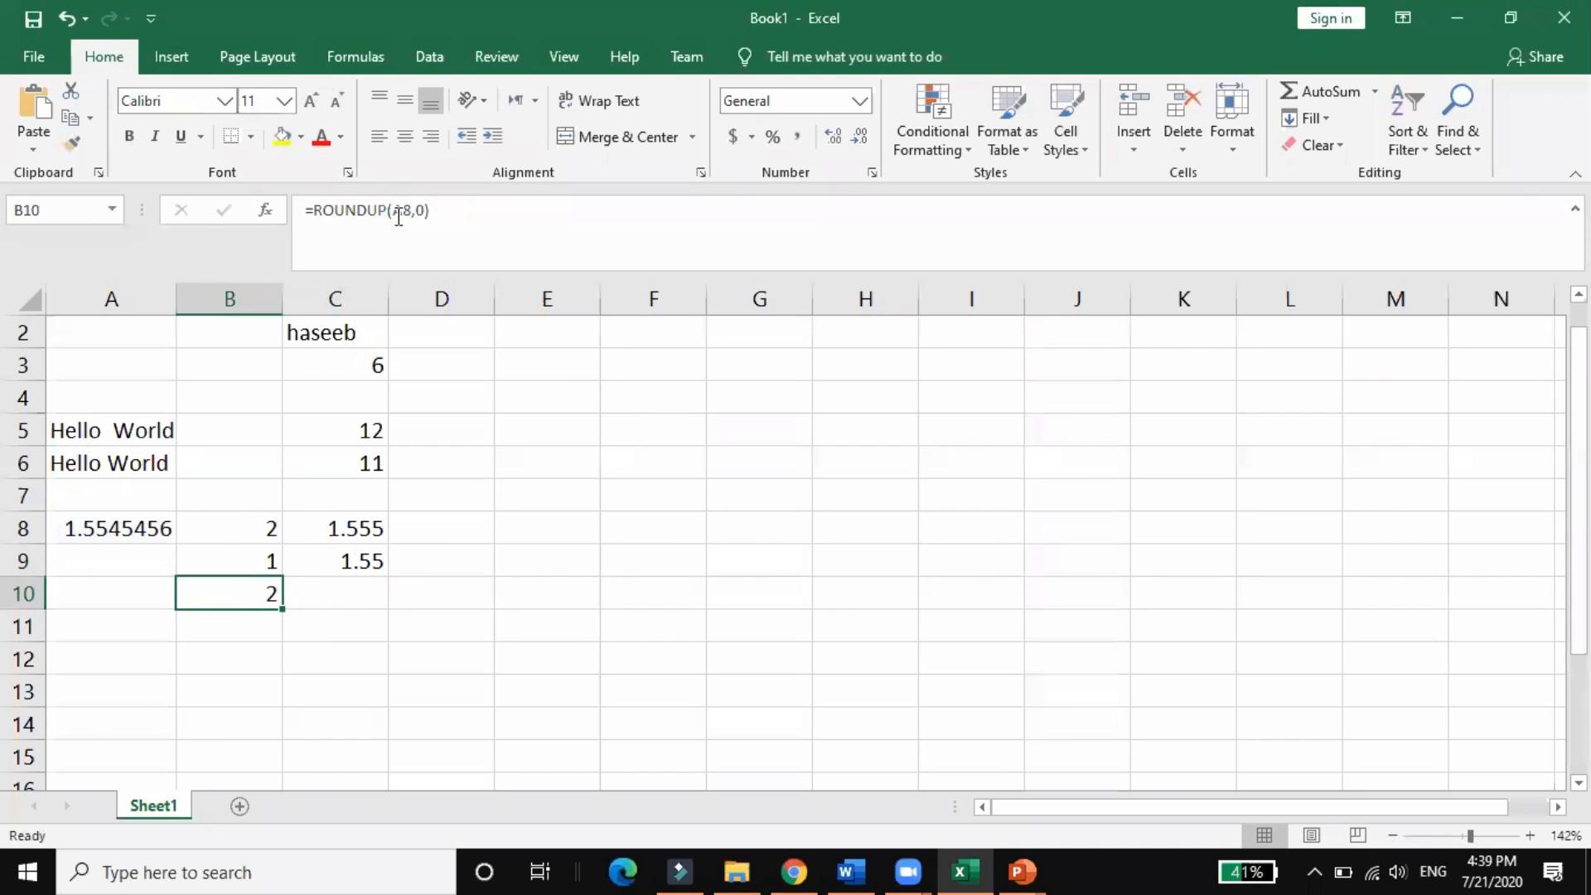
Round A8 up to three decimal places with the formula =ROUNDUP(A8,3) in cell C10.
key(Right)
text(=)
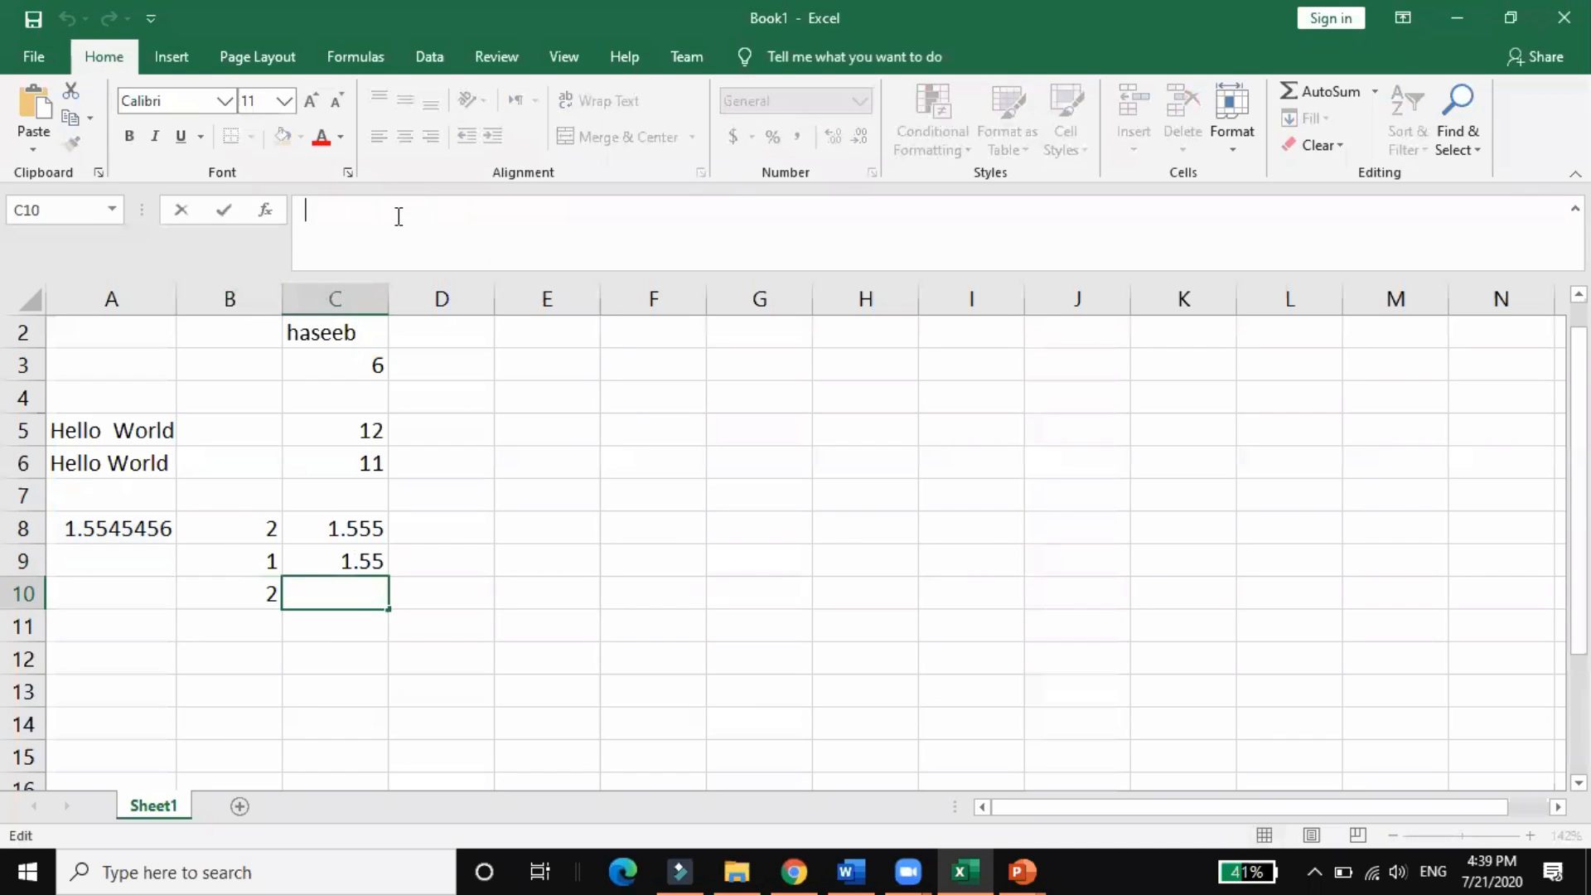
text(rou)
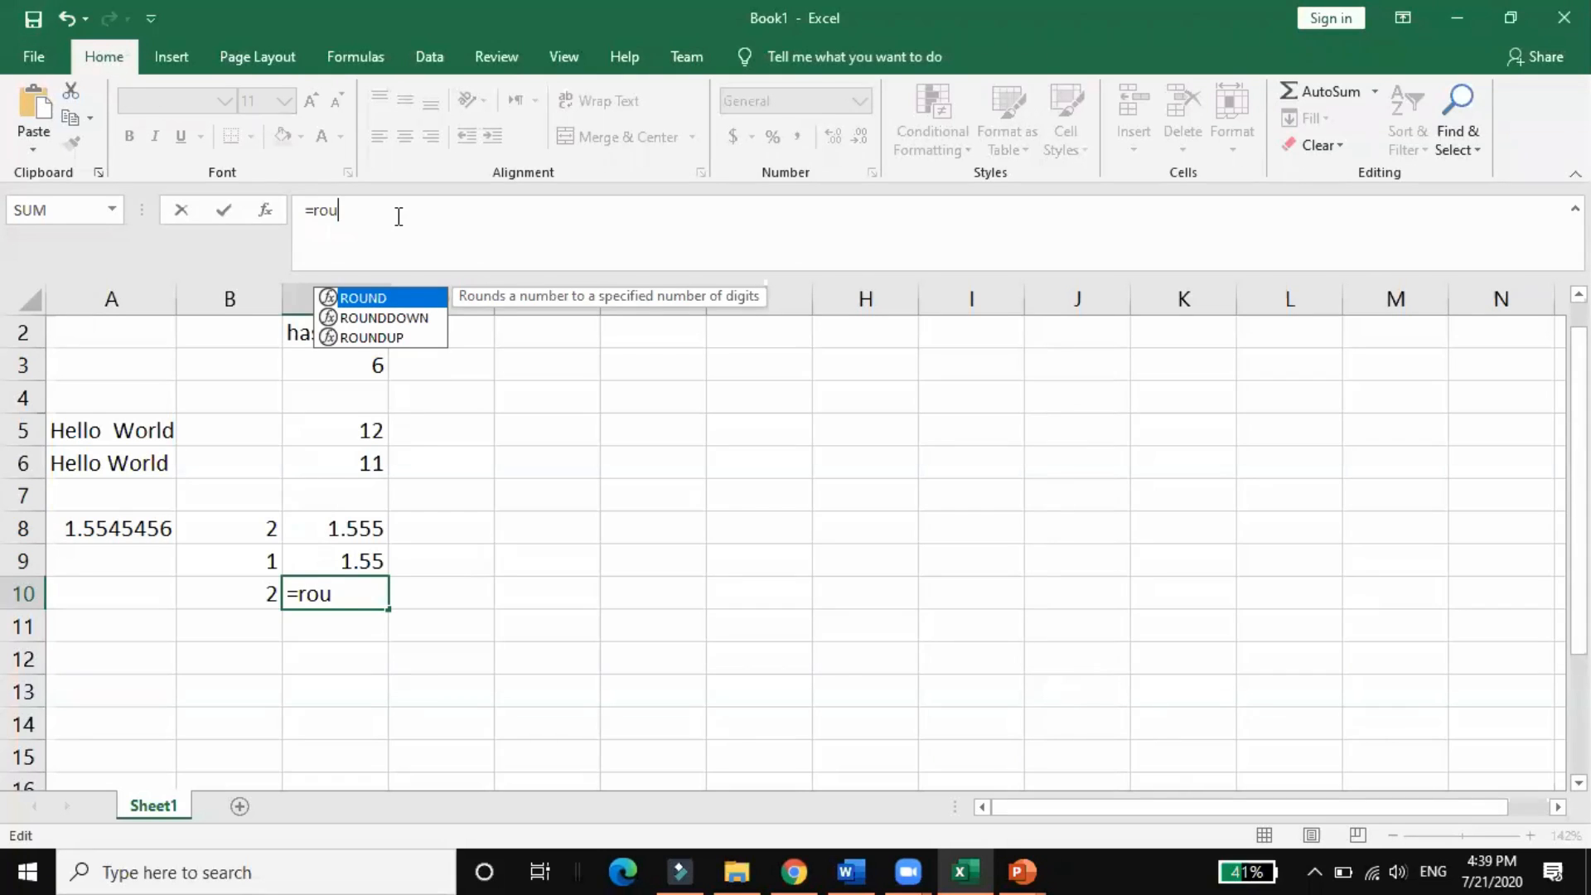
text(ndup()
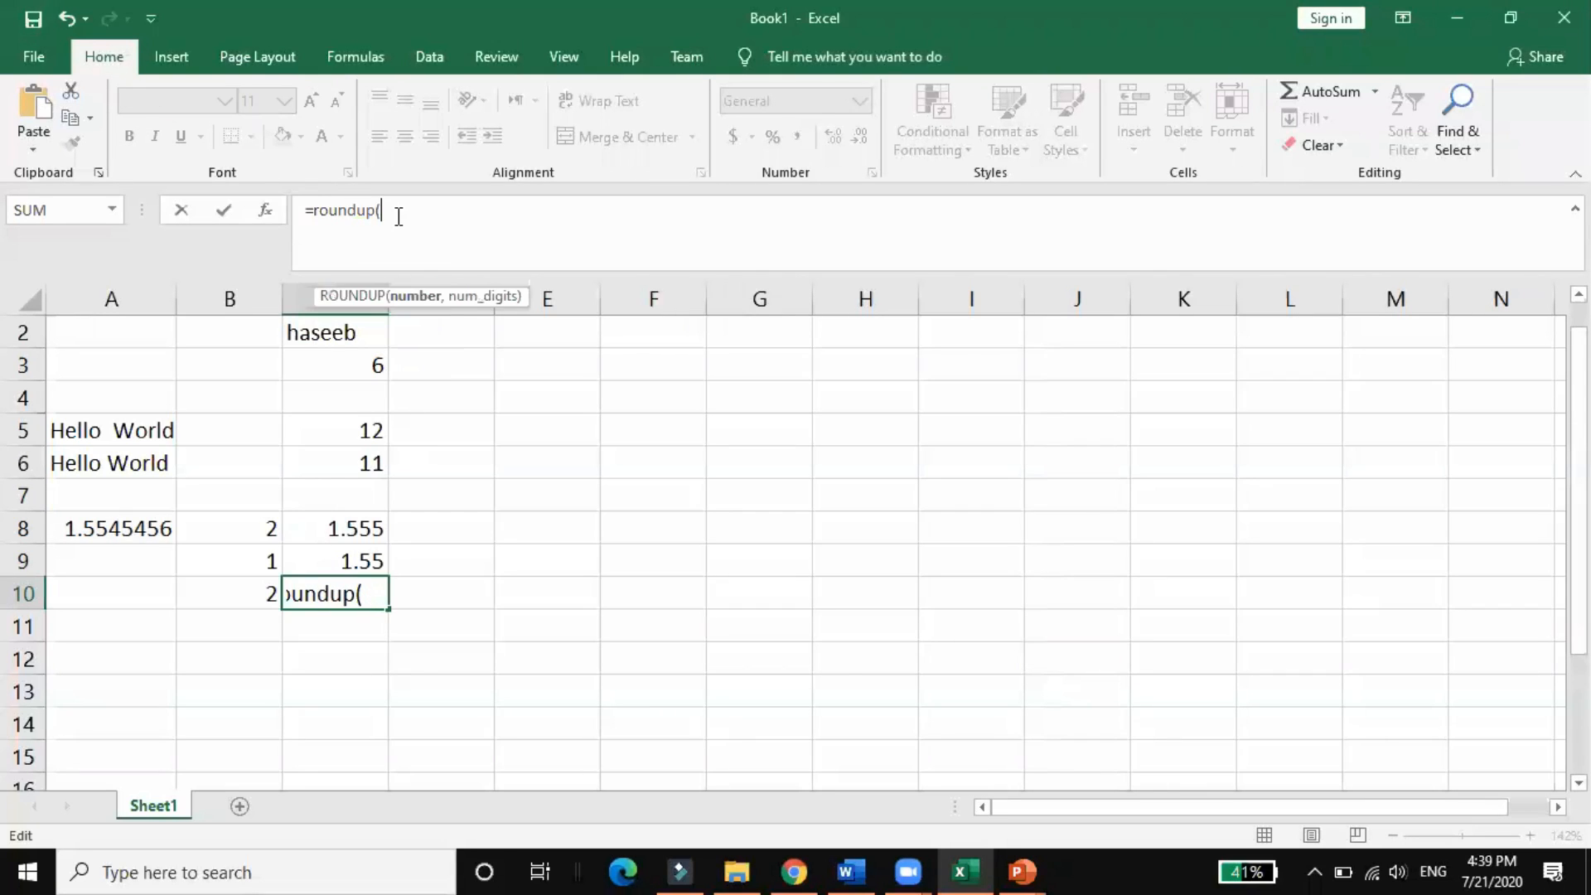
text(A)
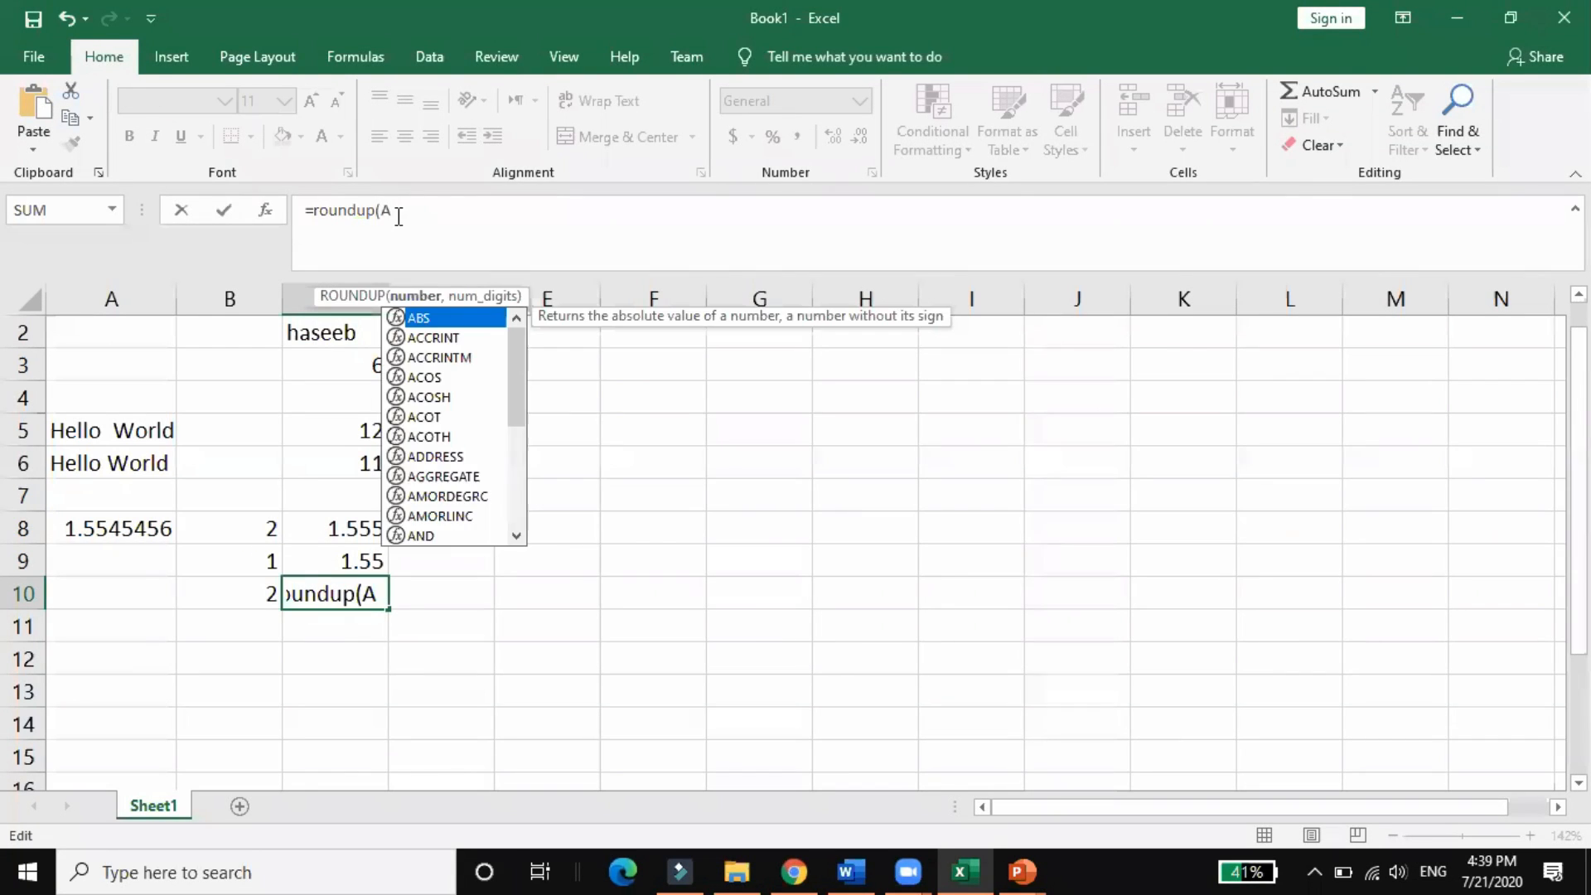
text(8,2)
key(BackSpace)
text(3)
key(Return)
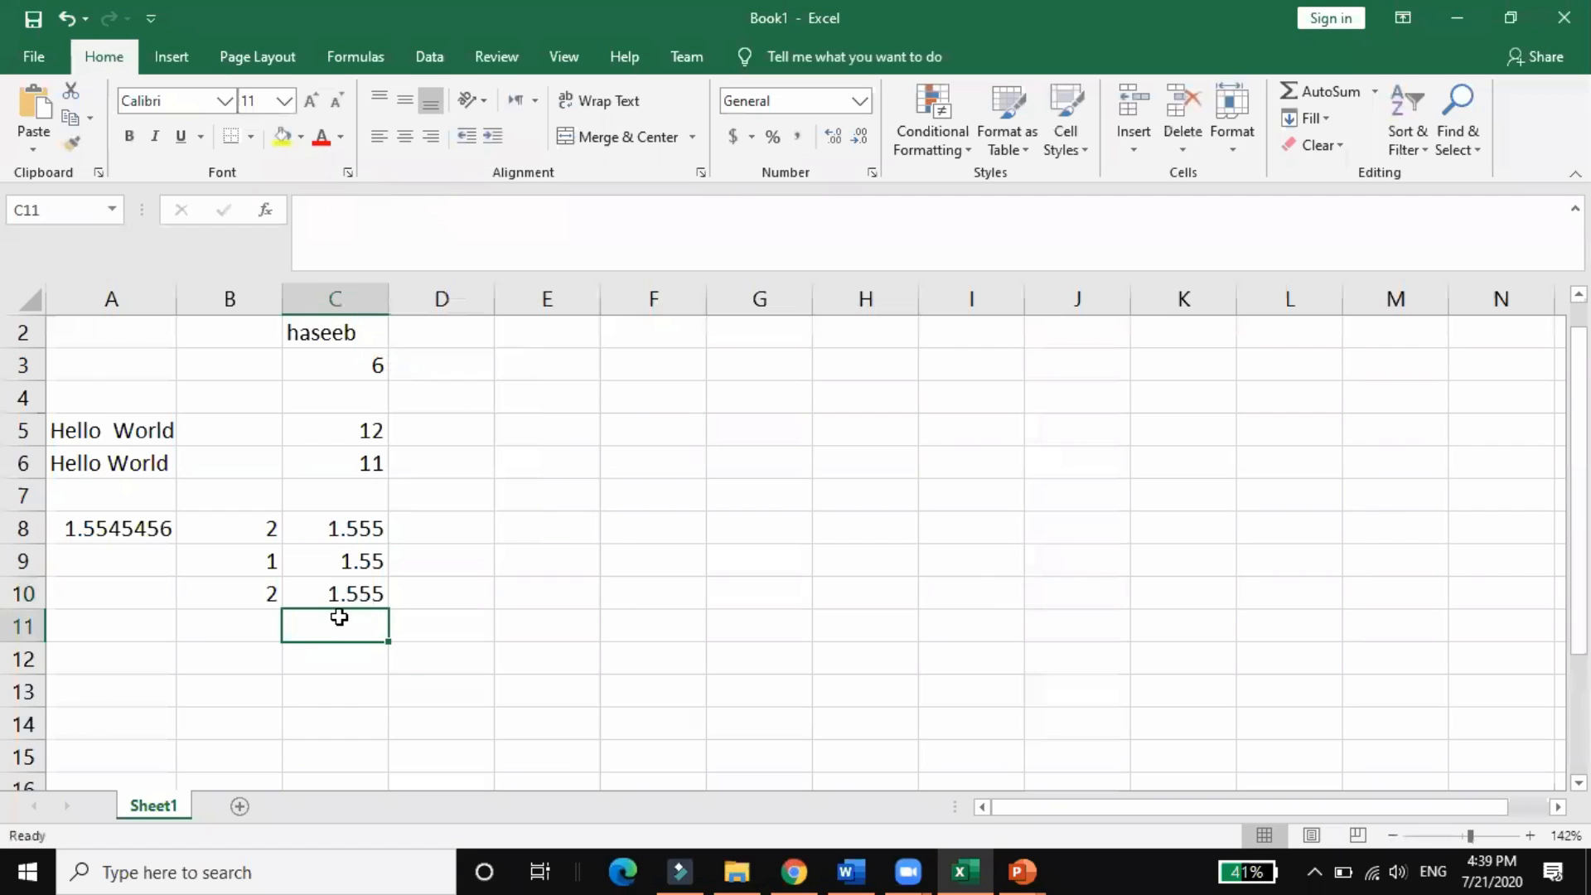
Change the number of digits in C10's ROUNDUP formula to 2, making it =ROUNDUP(A8,2), and check the cell.
click(378, 599)
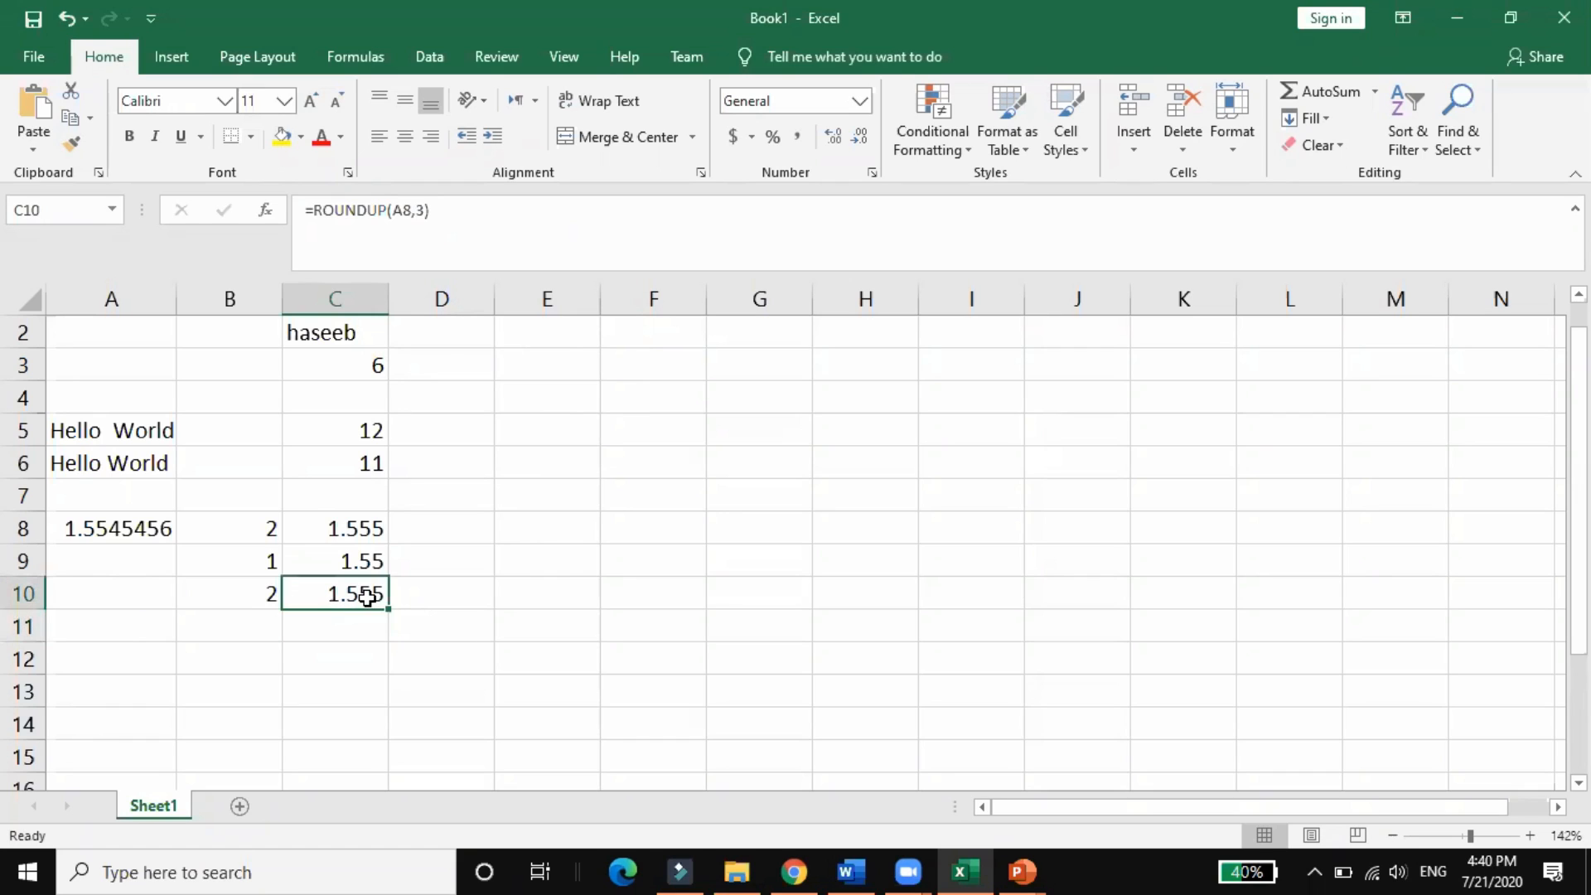
click(426, 213)
key(BackSpace)
text(2)
key(Return)
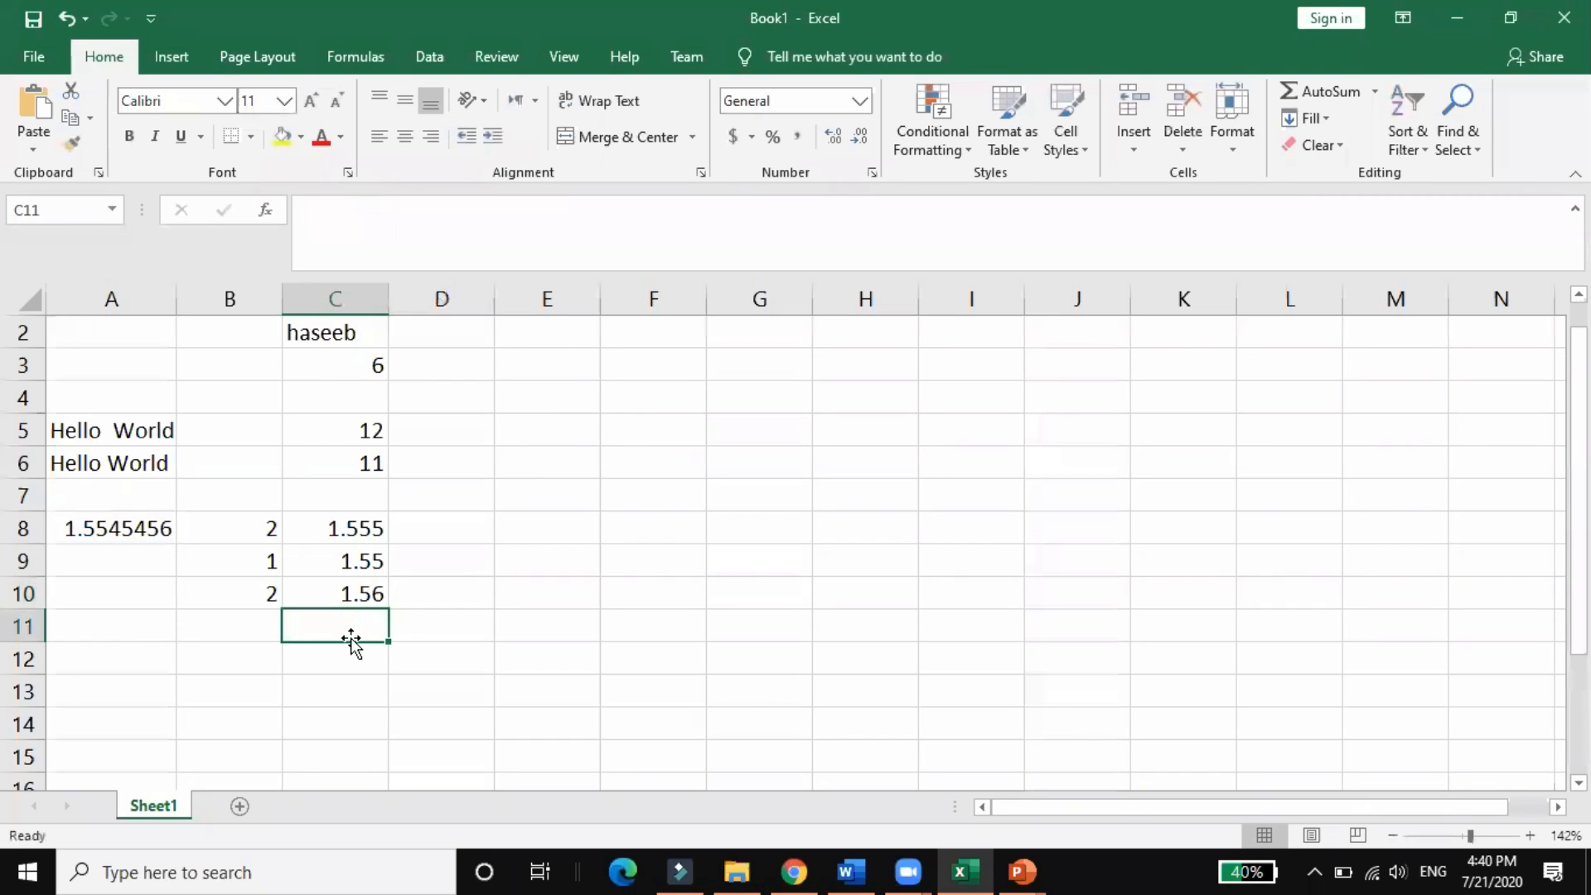
click(369, 594)
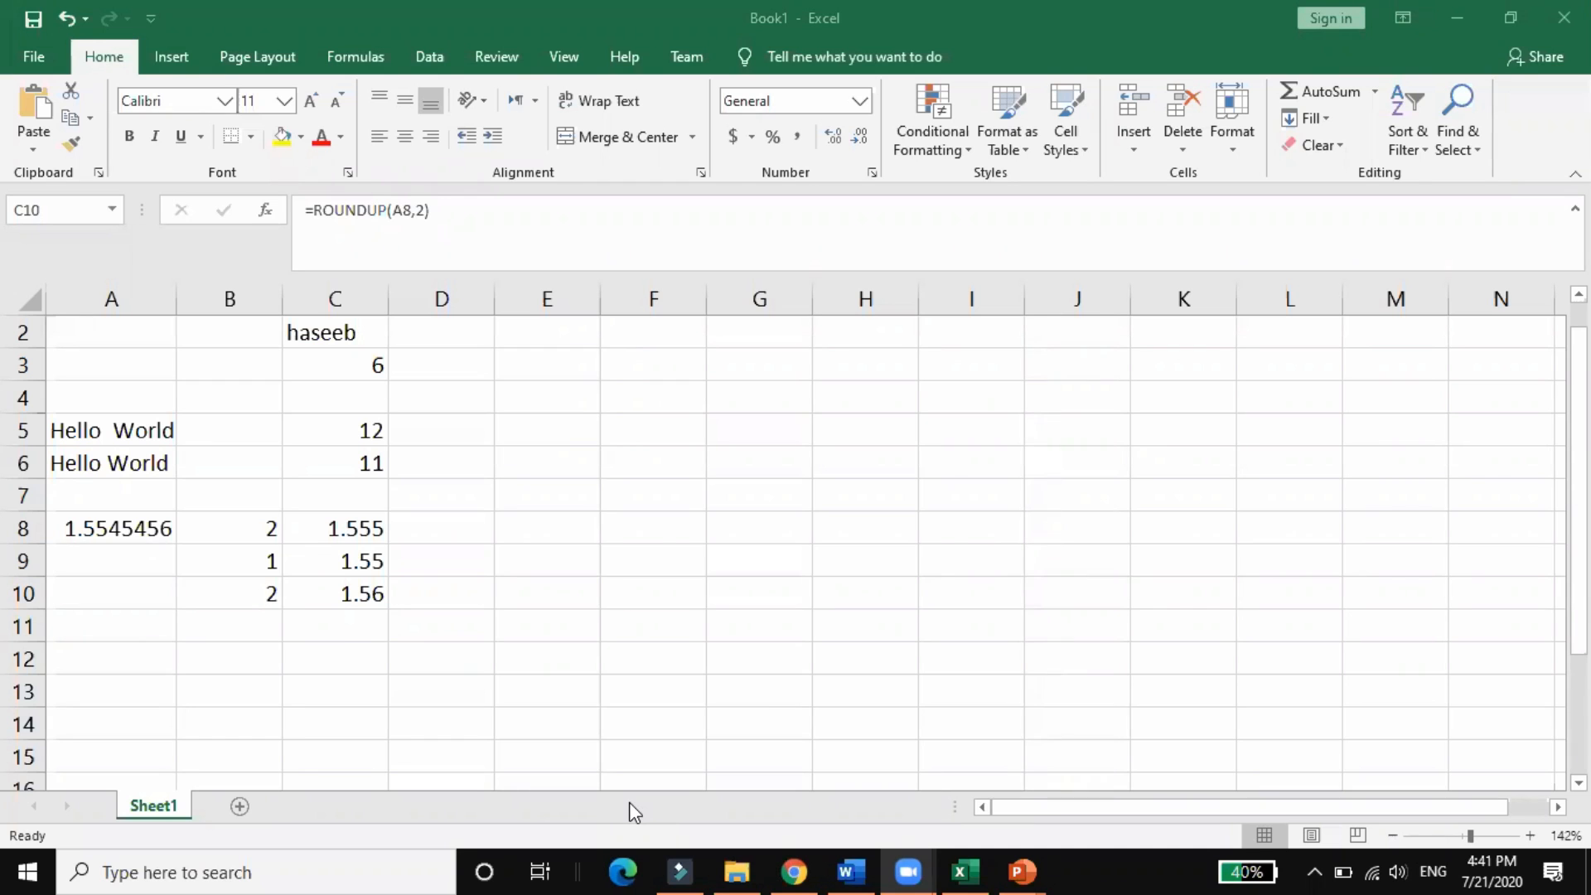
Switch to the Lecture Lab 3 Part 4 presentation in PowerPoint to view the ROUND, ROUNDDOWN and ROUNDUP examples on slide 7.
mouse_move(1023, 872)
click(1107, 762)
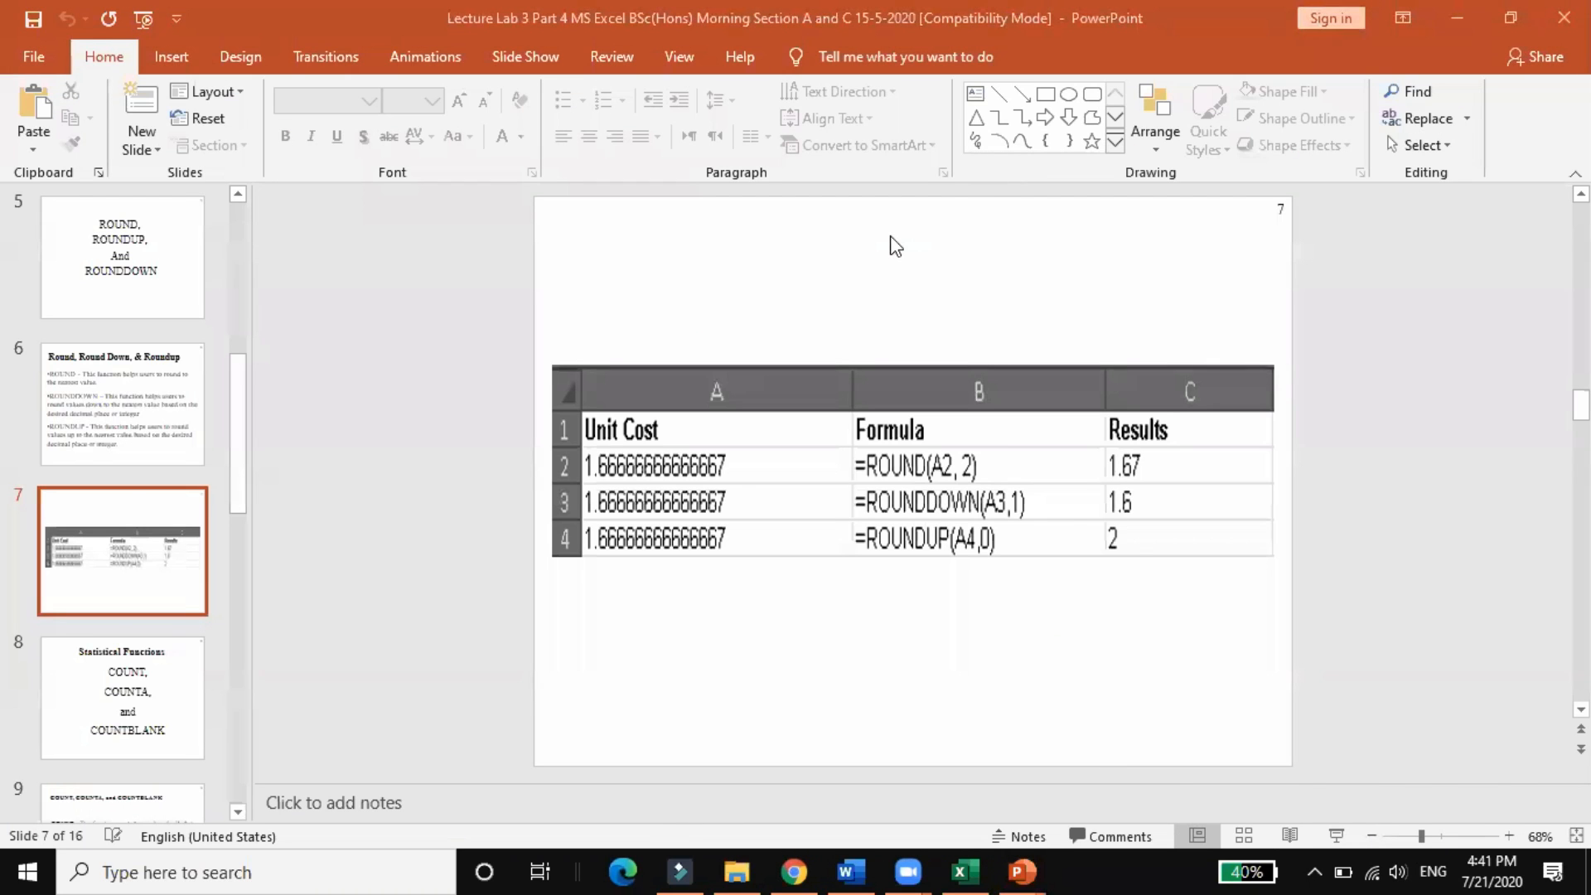
Go through slides 8 to 10 to read about COUNT, COUNTA and COUNTBLANK and view the vendor invoice example.
click(89, 733)
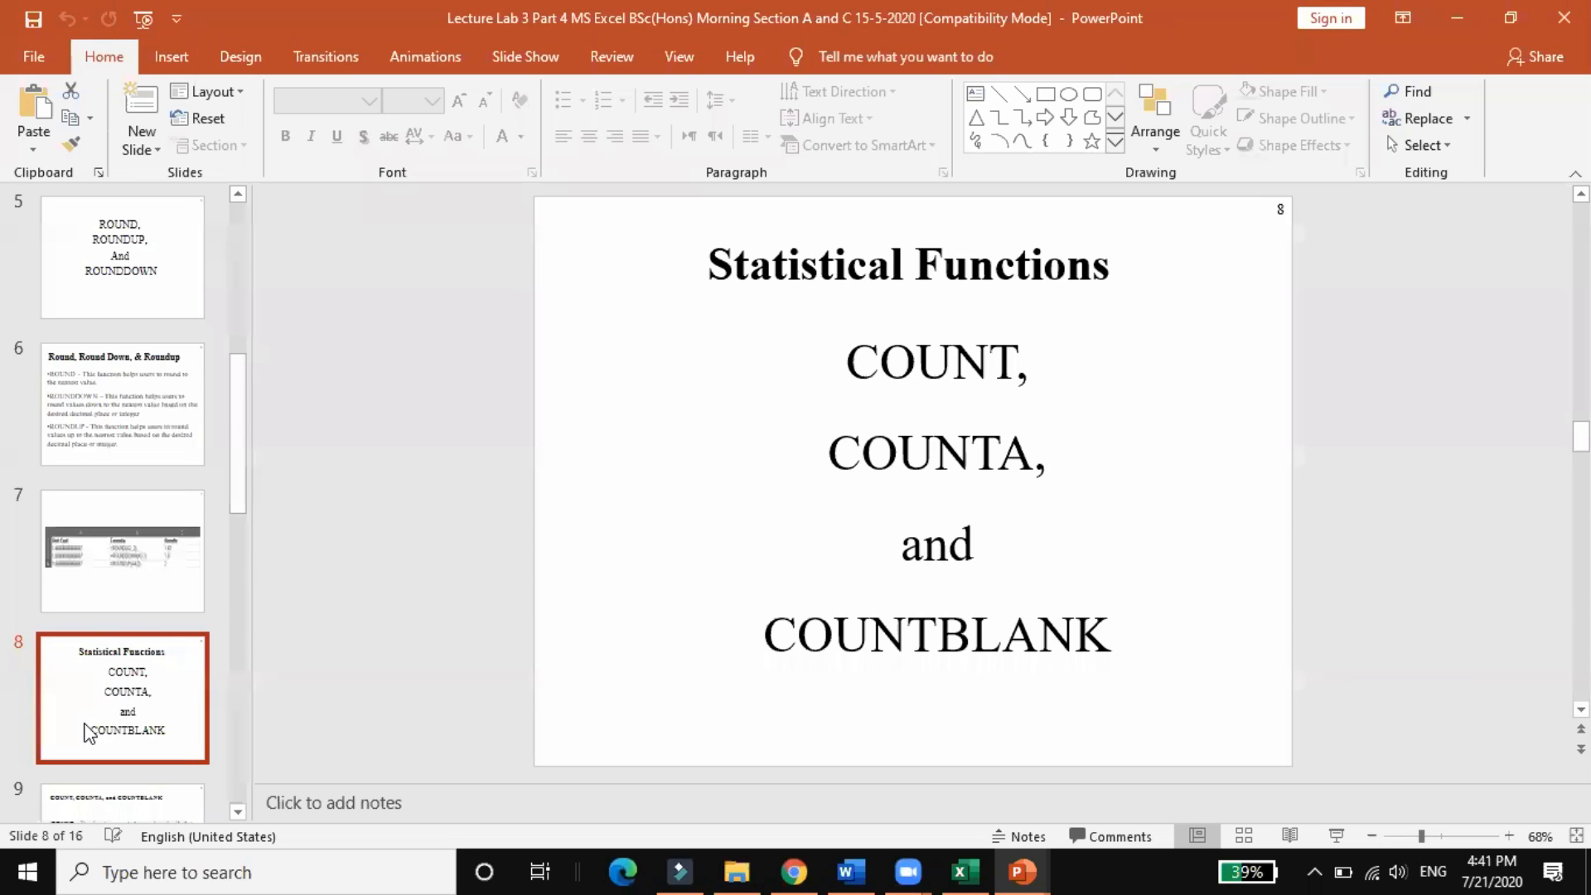
key(Down)
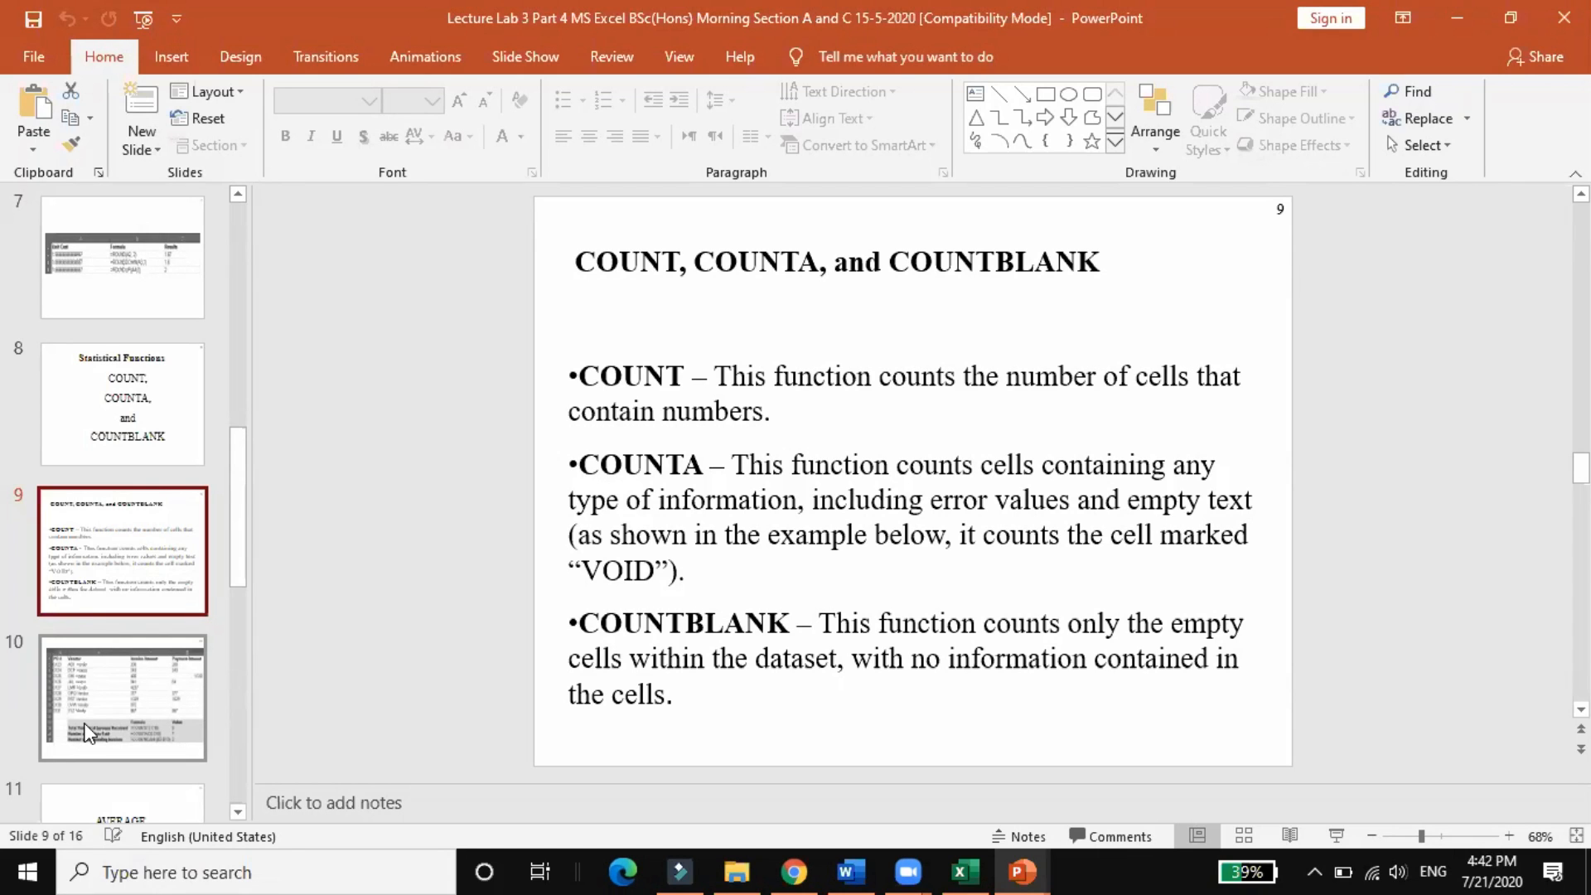
click(90, 733)
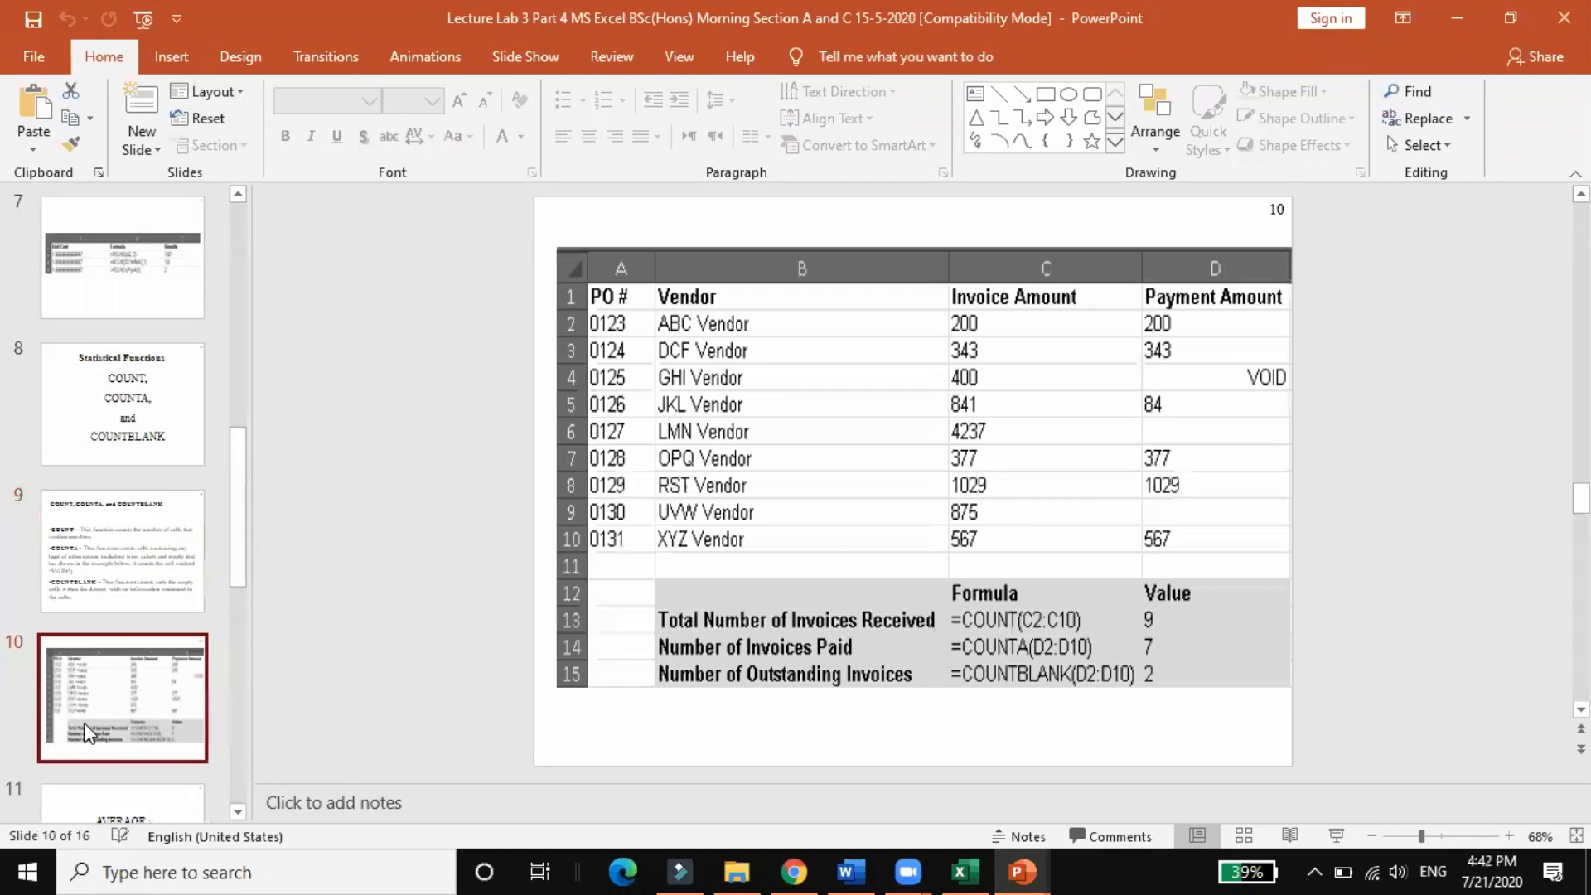
key(Down)
key(Up)
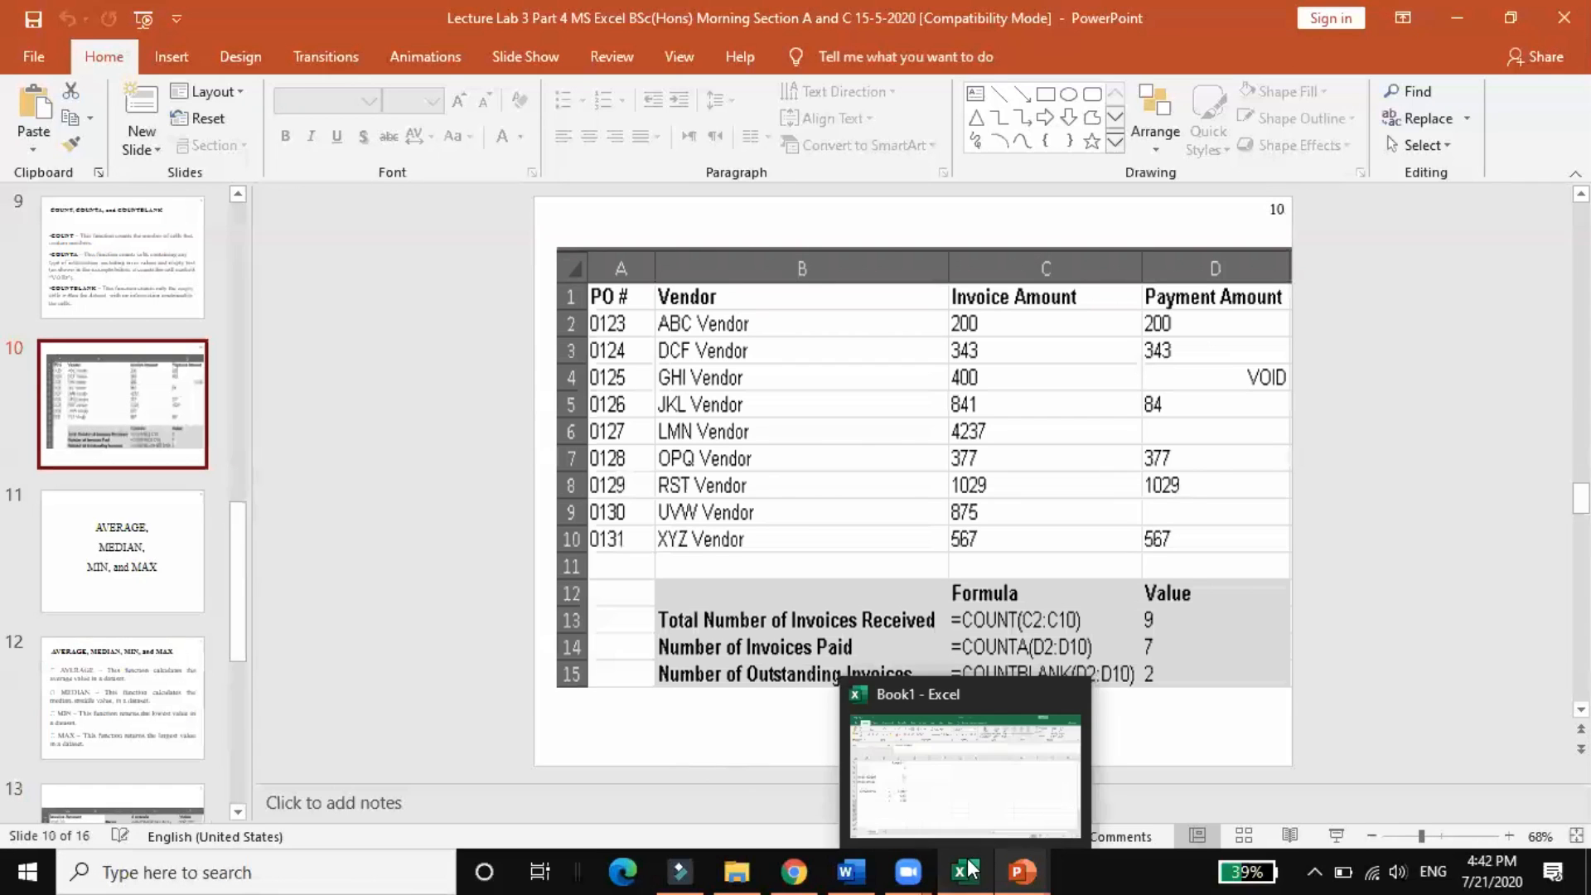
Switch to the Book1 workbook in Excel and inspect the empty cells C7 and C4 in column C.
click(963, 797)
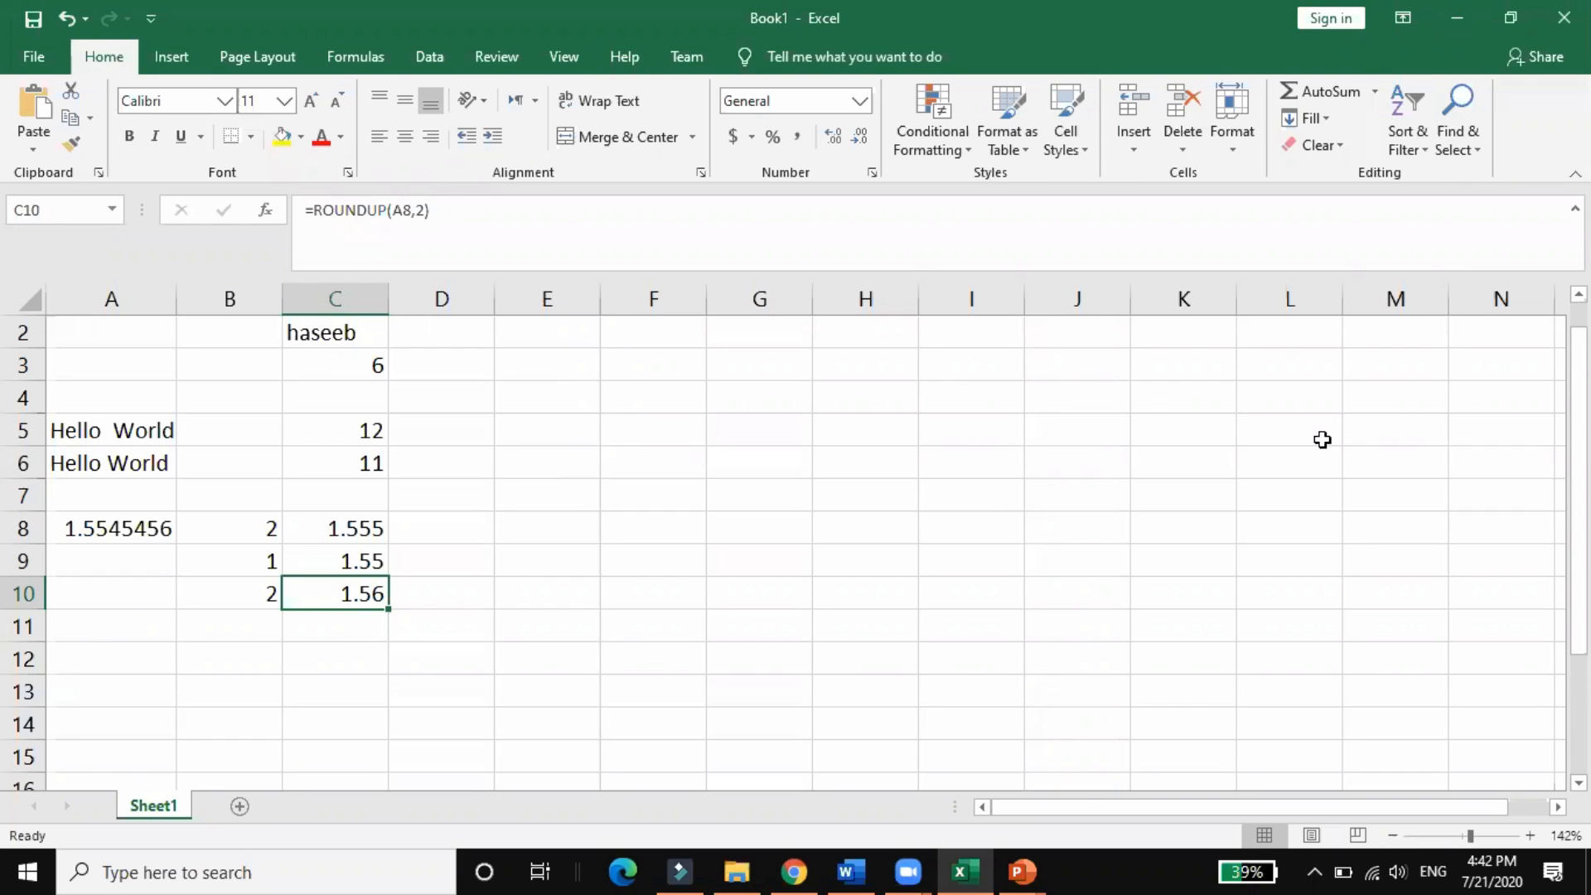
scroll(795, 538, up, 1)
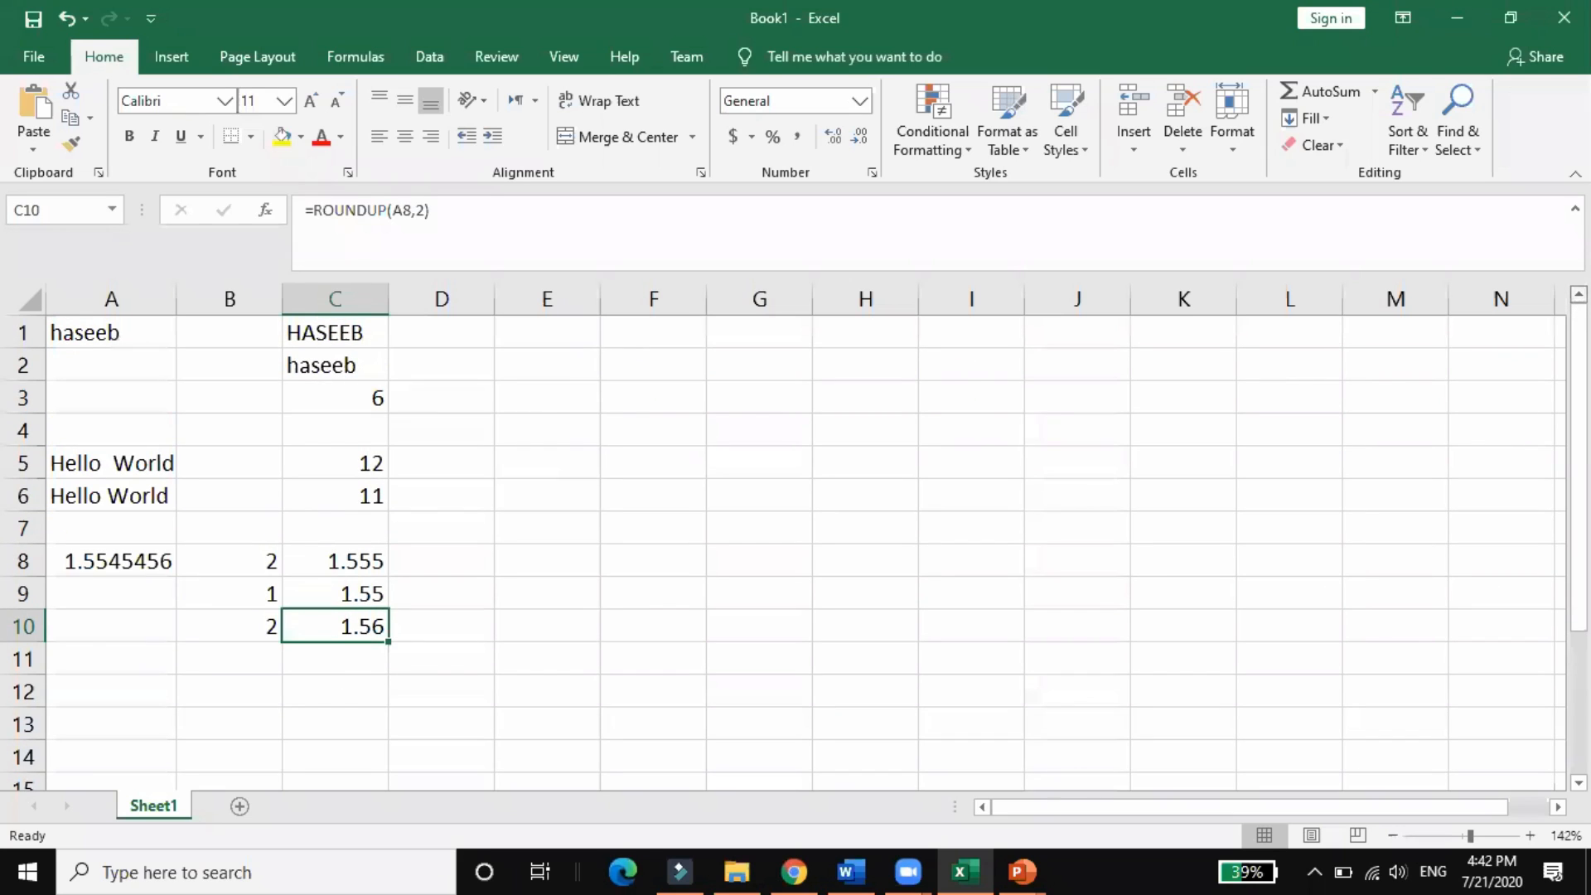
click(320, 530)
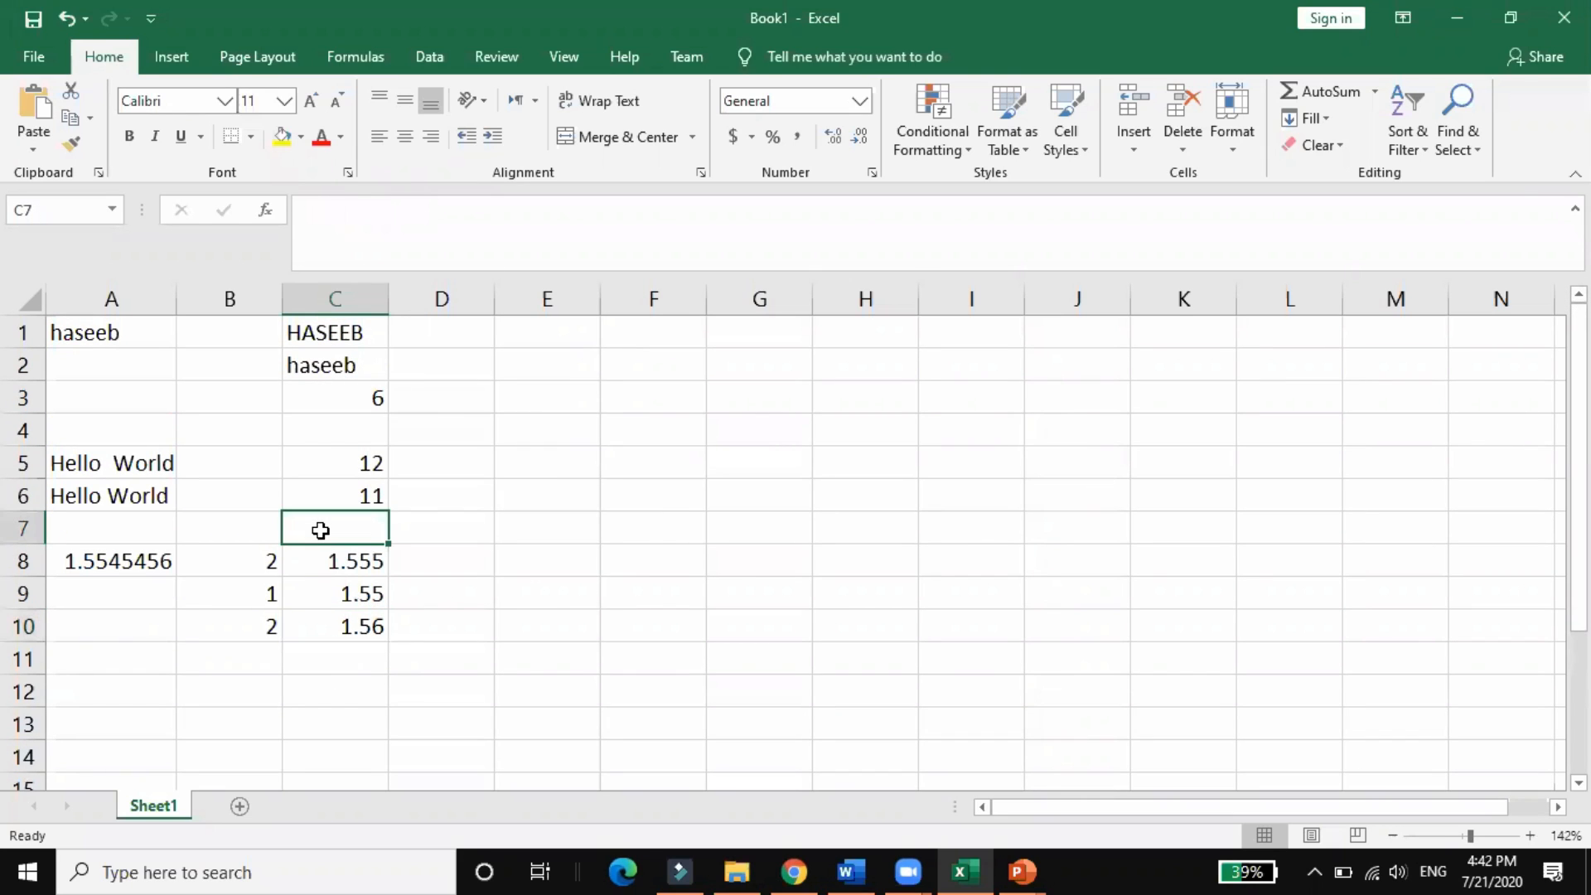
click(314, 430)
Count the blank cells in column C by entering the formula =COUNTBLANK(C1:C10) in cell E4.
click(575, 434)
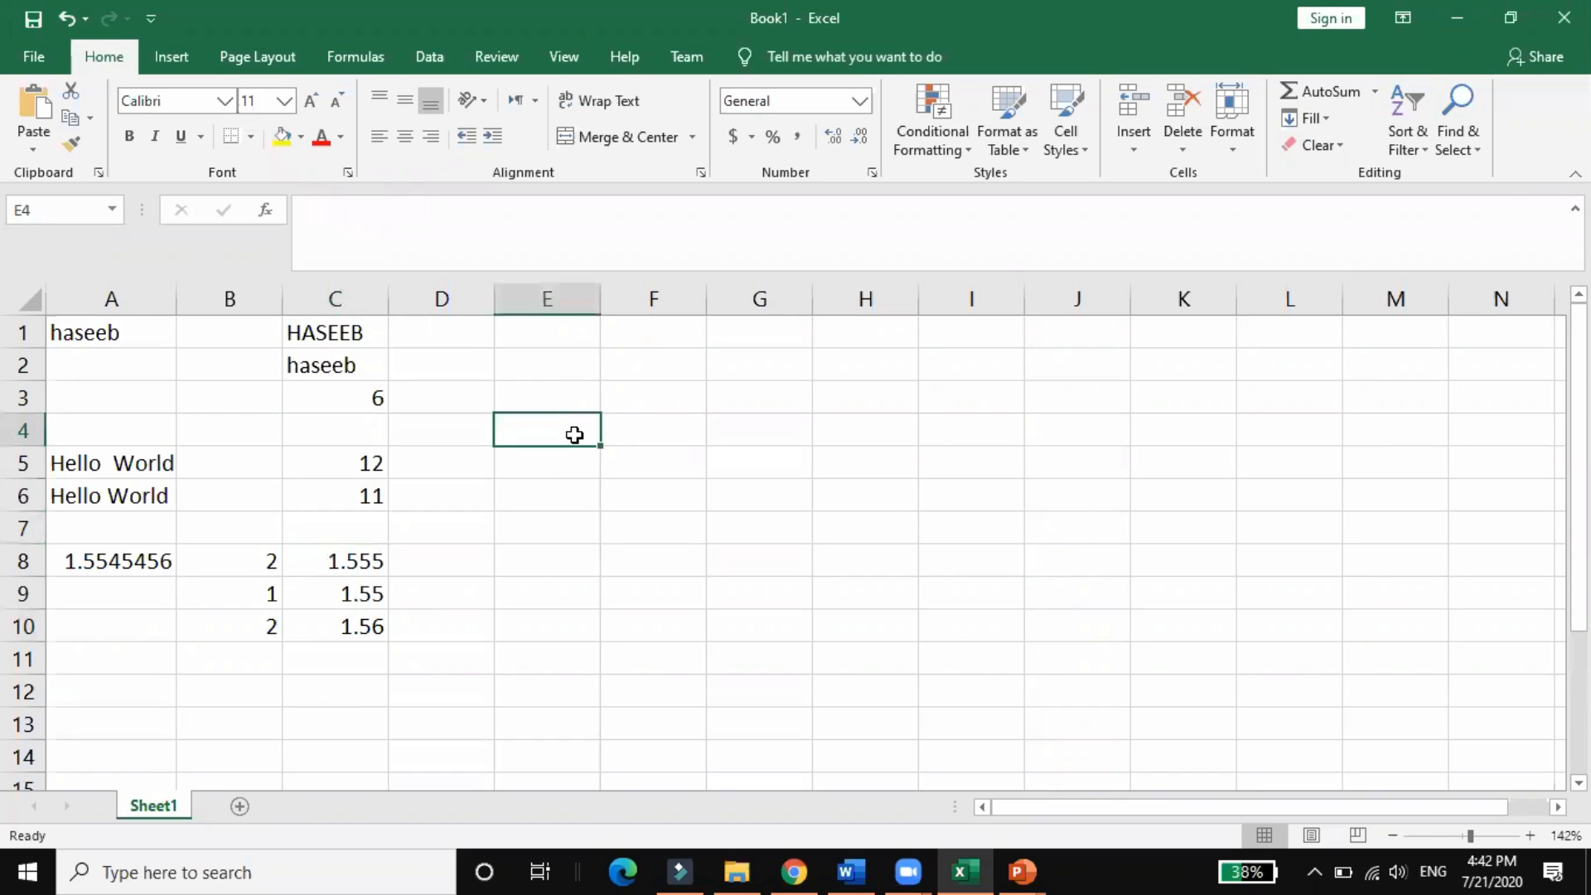
text(=)
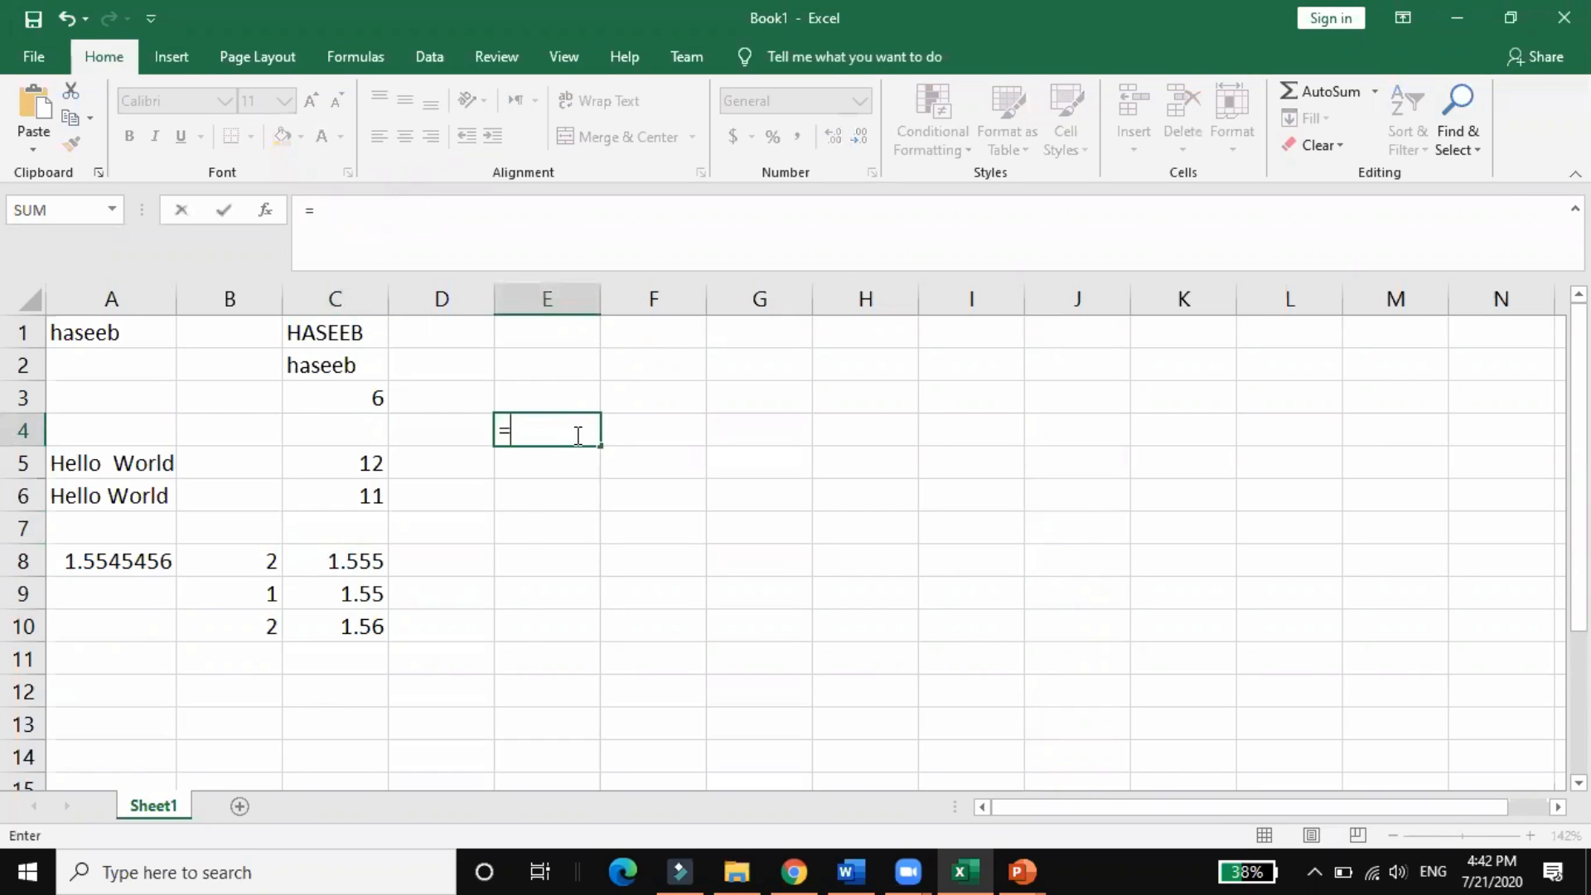
text(coun)
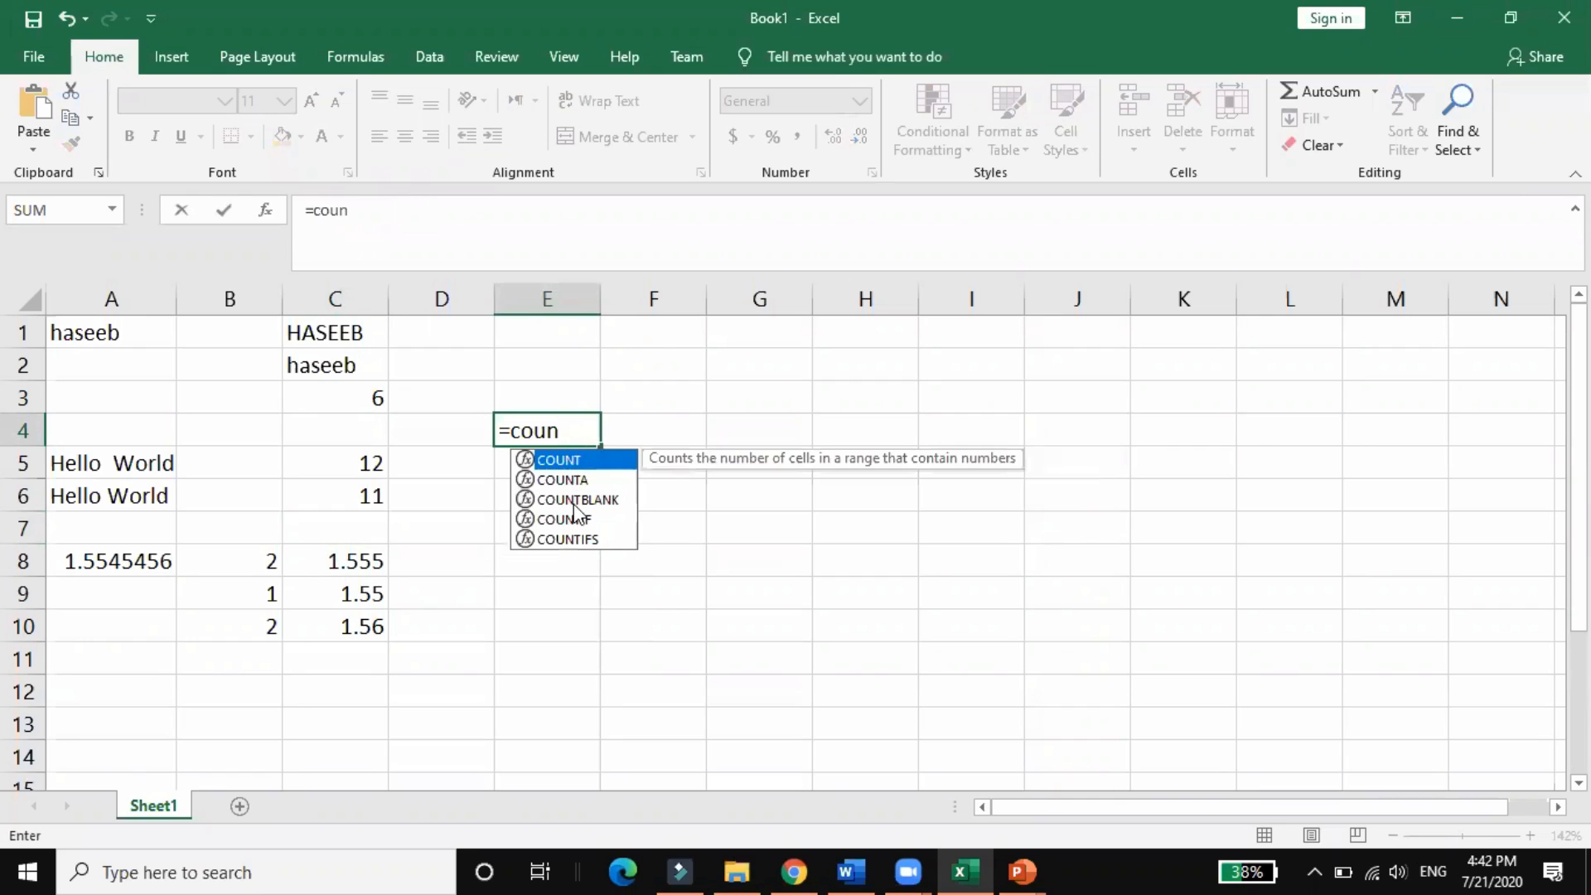
double_click(576, 501)
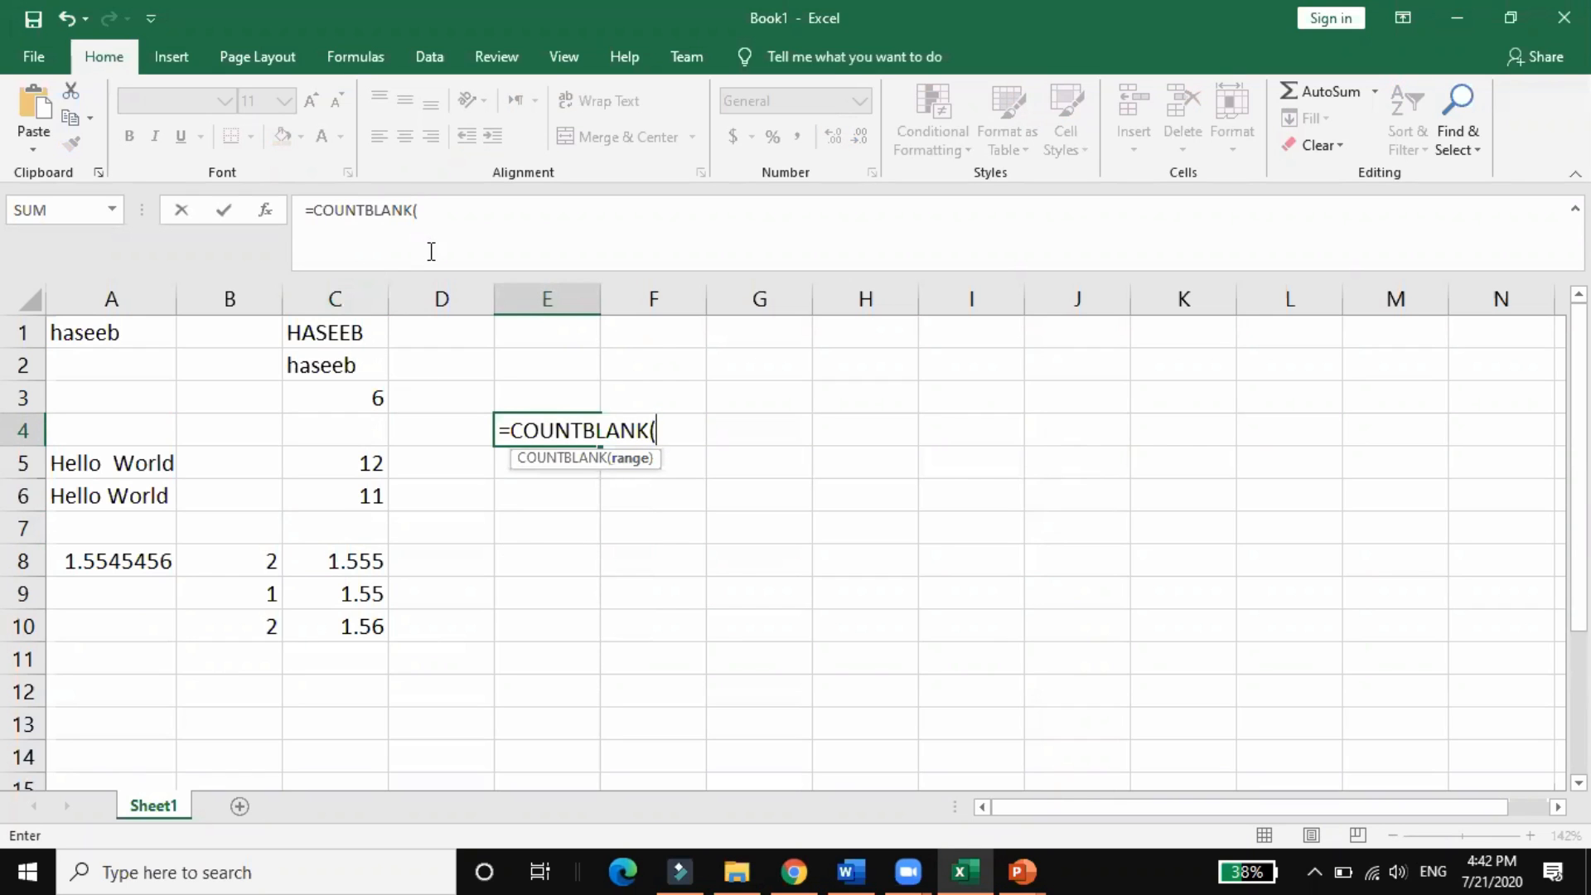
text(c1)
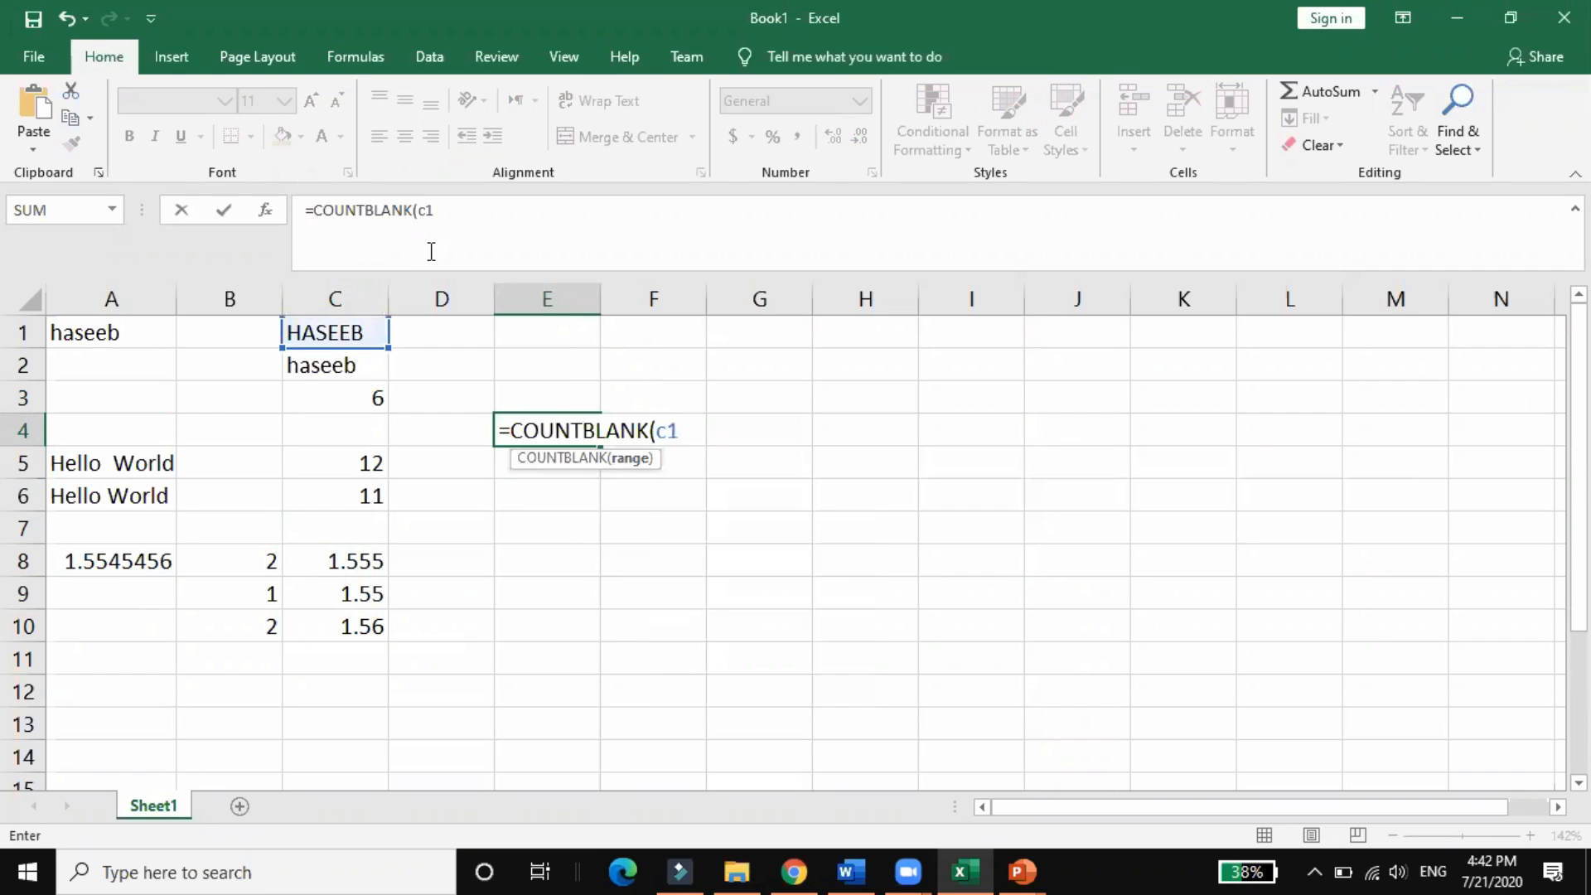
text(:c)
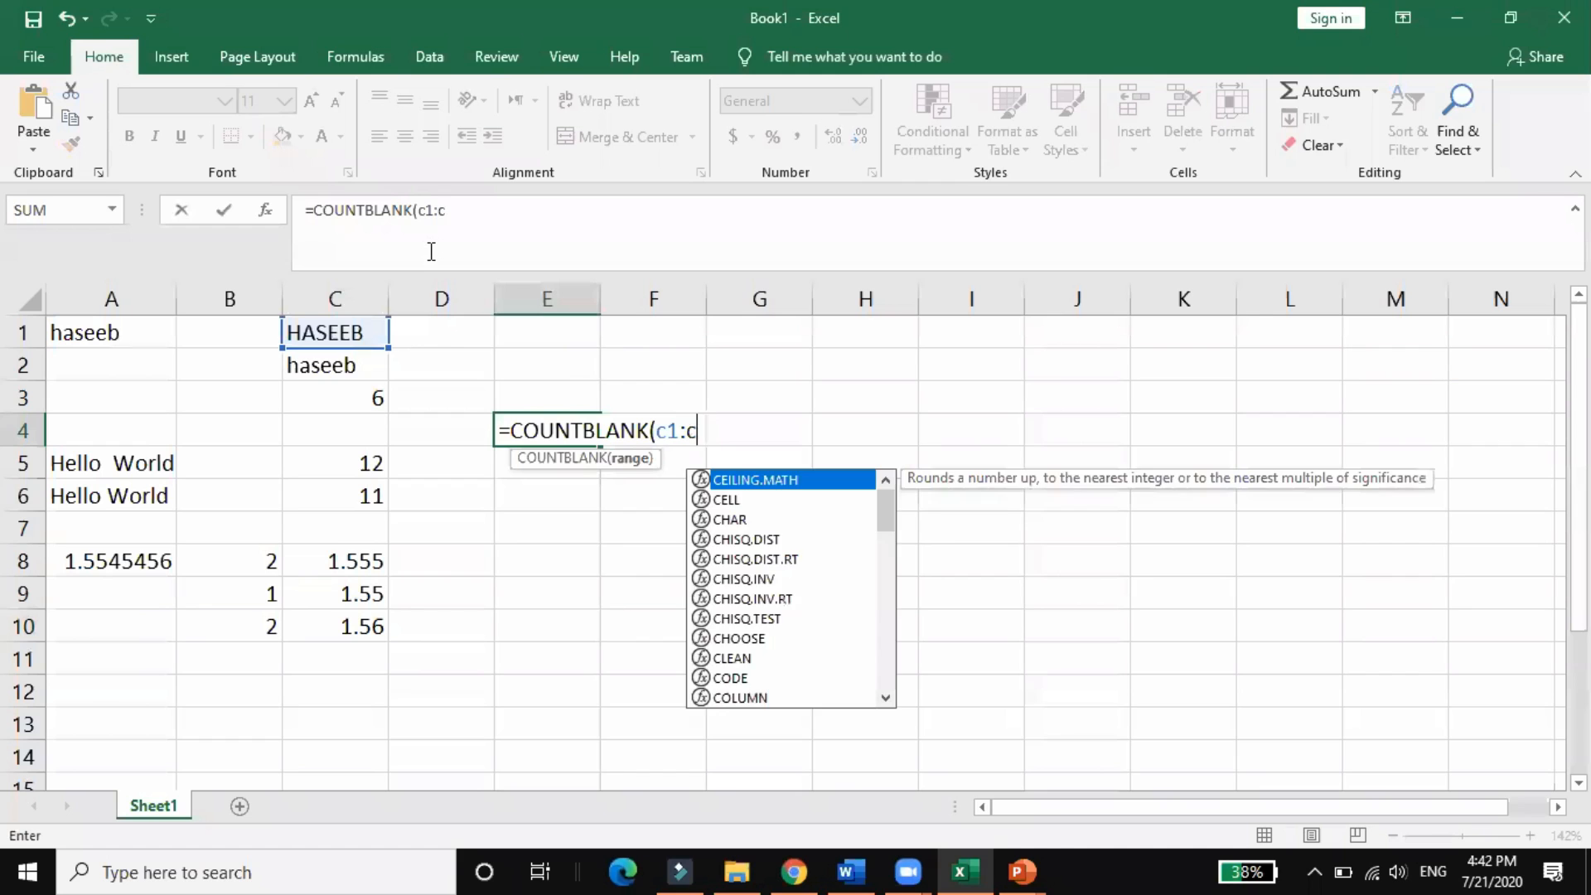
text(11)
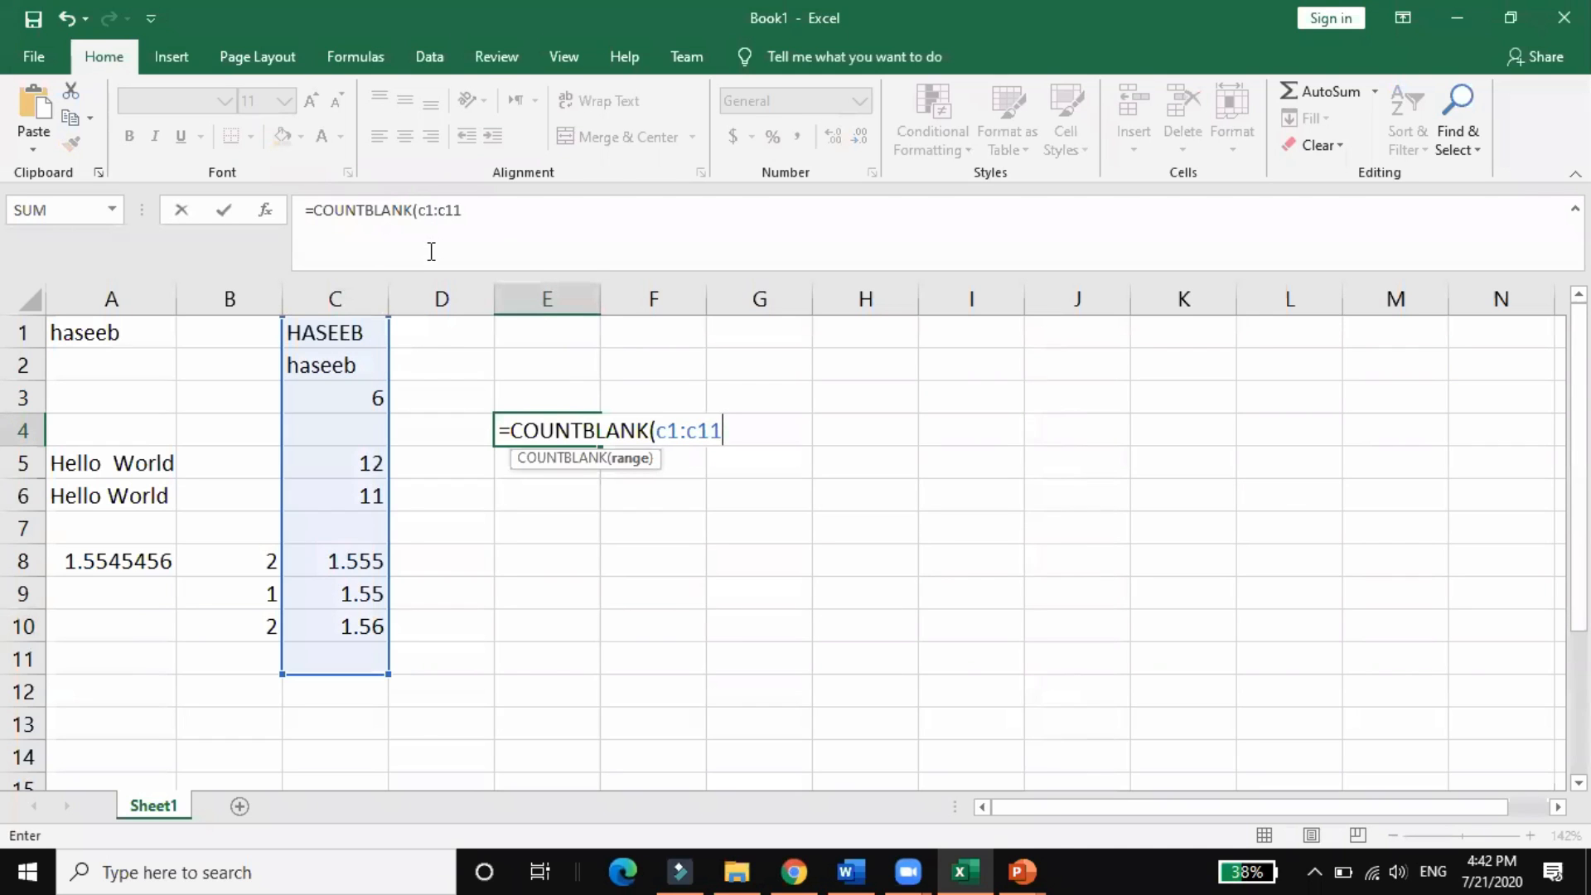
key(BackSpace)
text(0)
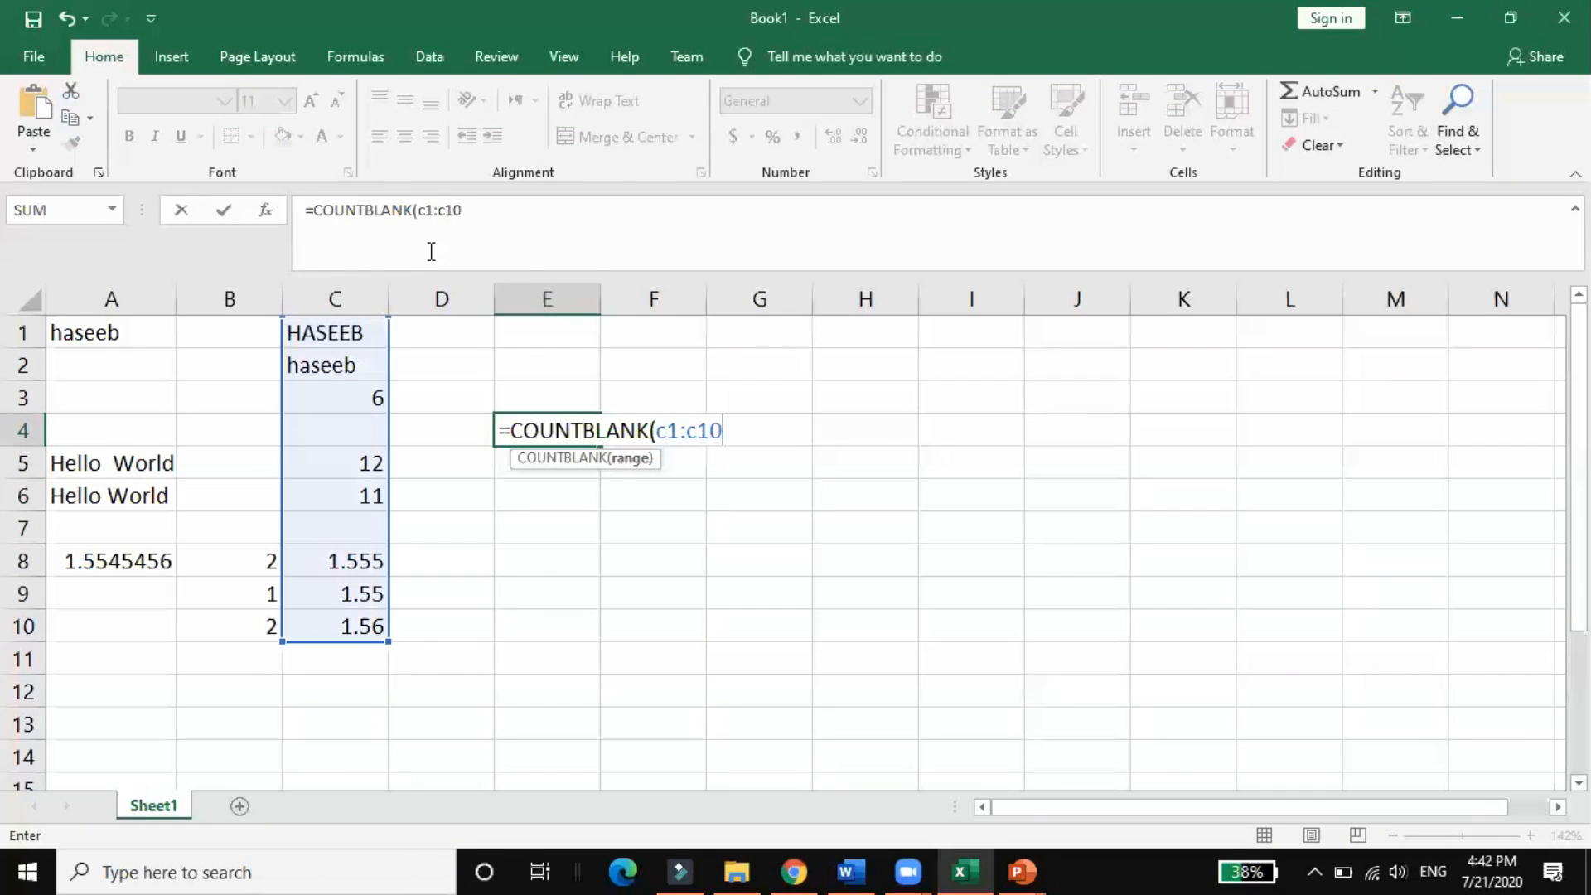
text())
key(Return)
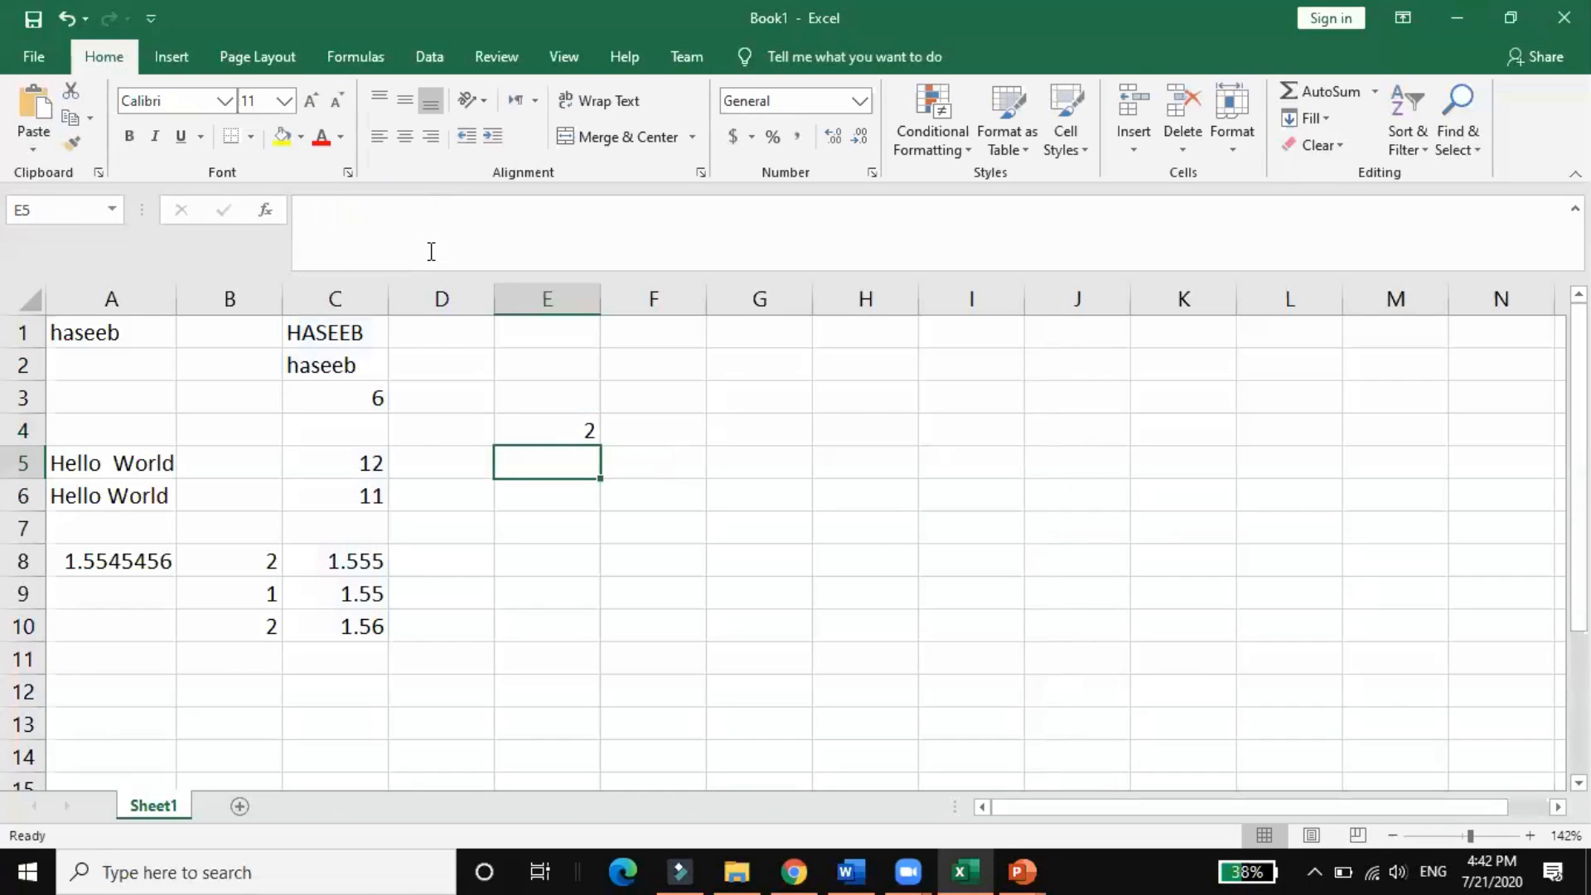
Check the blank cells C4 and C7 against the COUNTBLANK formula in E4.
click(353, 437)
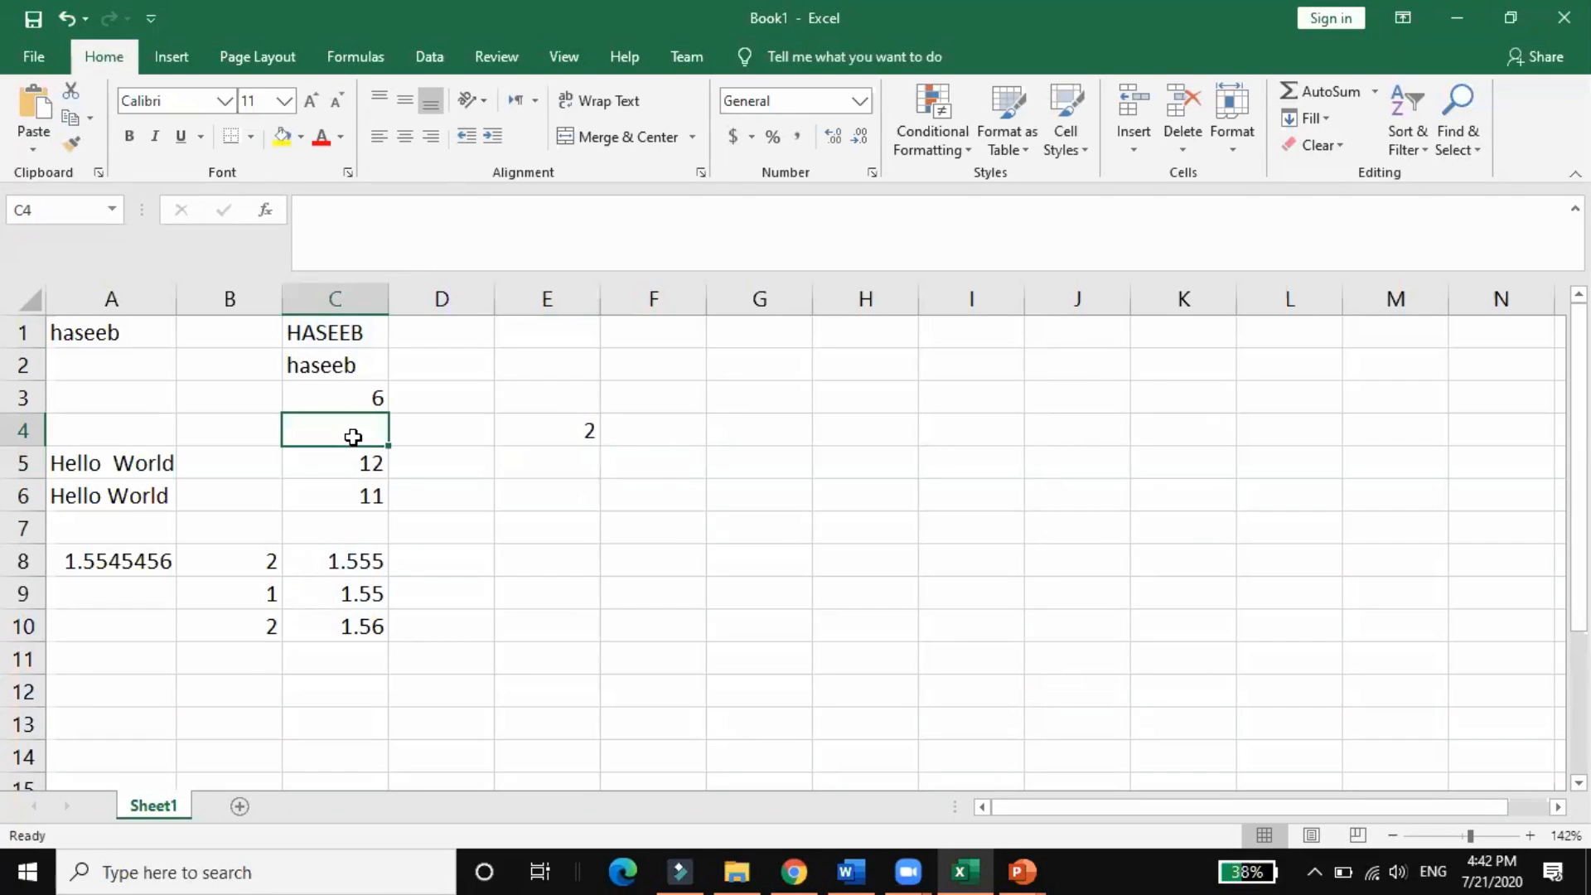
click(341, 523)
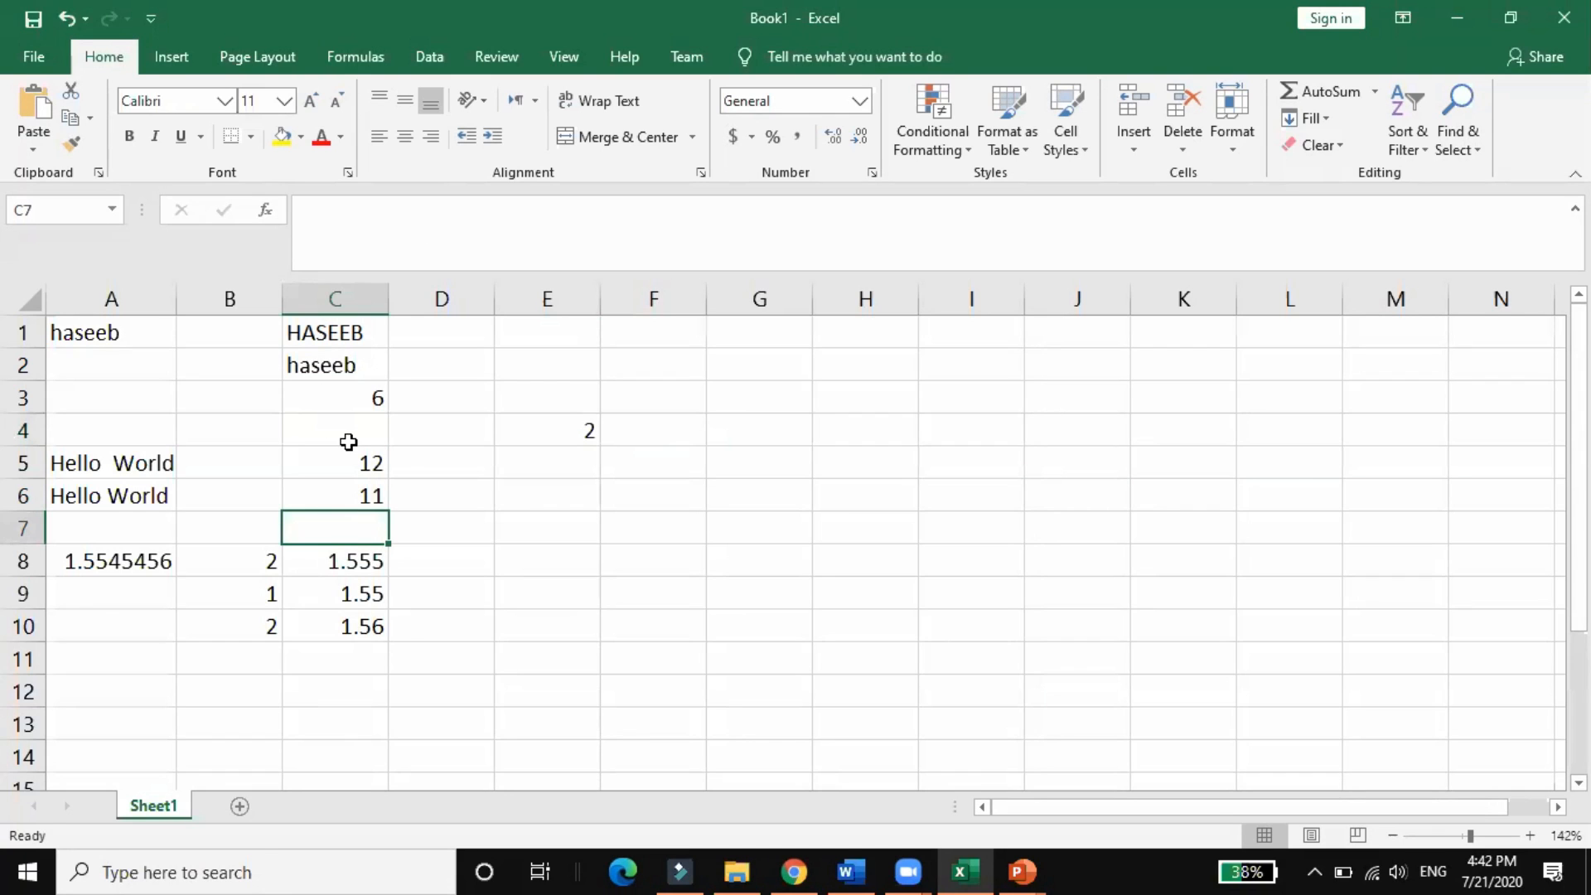
click(545, 443)
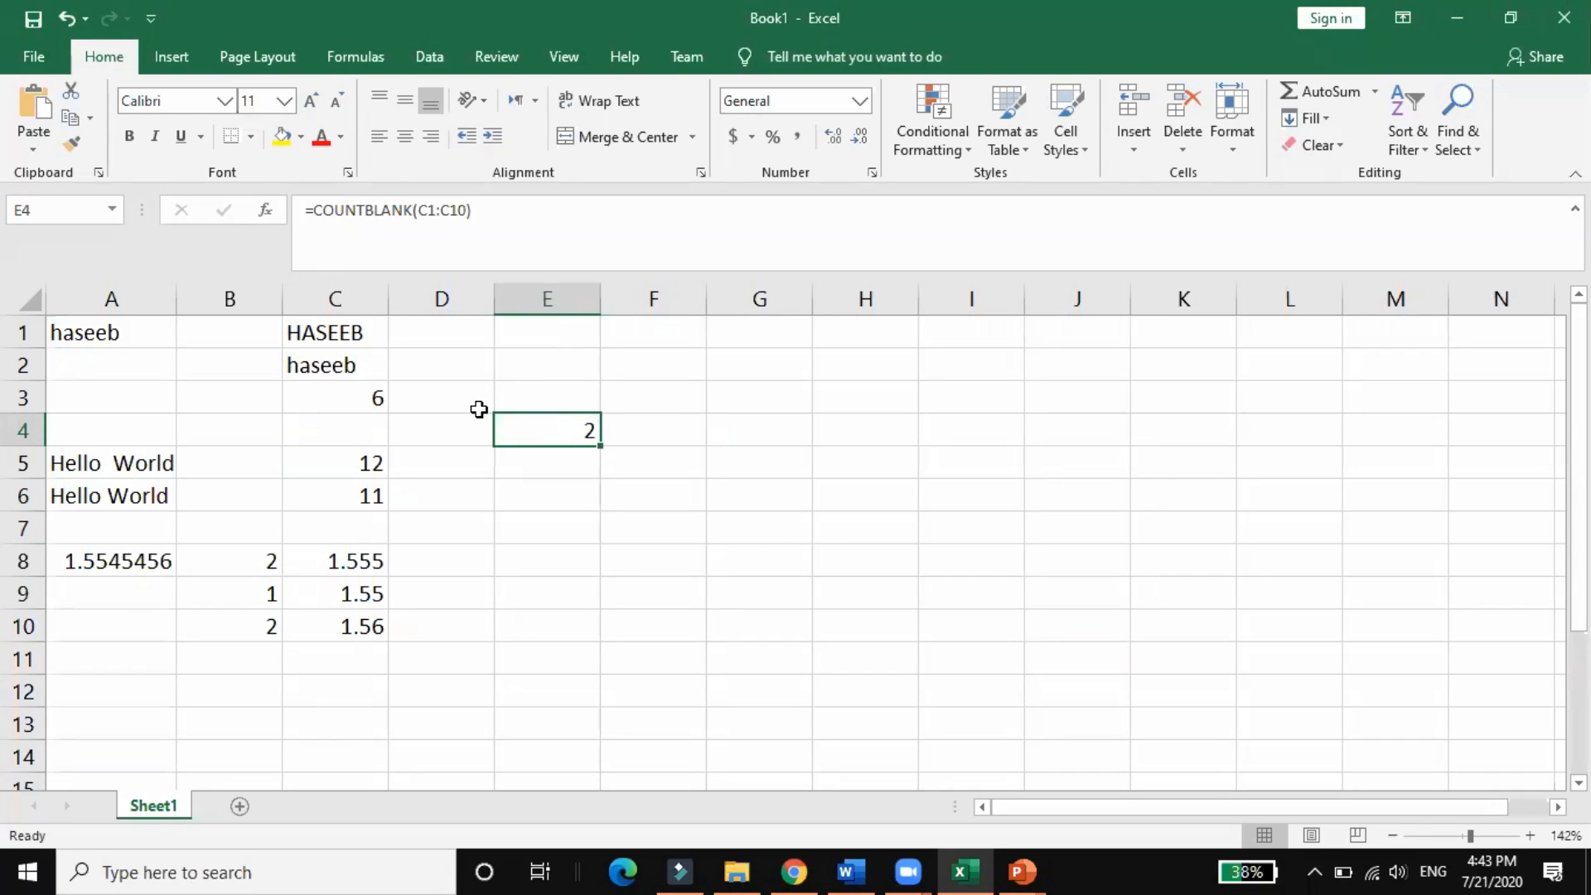
Enter the label "Count Blank Cell" in cell E3 and widen column E to fit it.
click(532, 390)
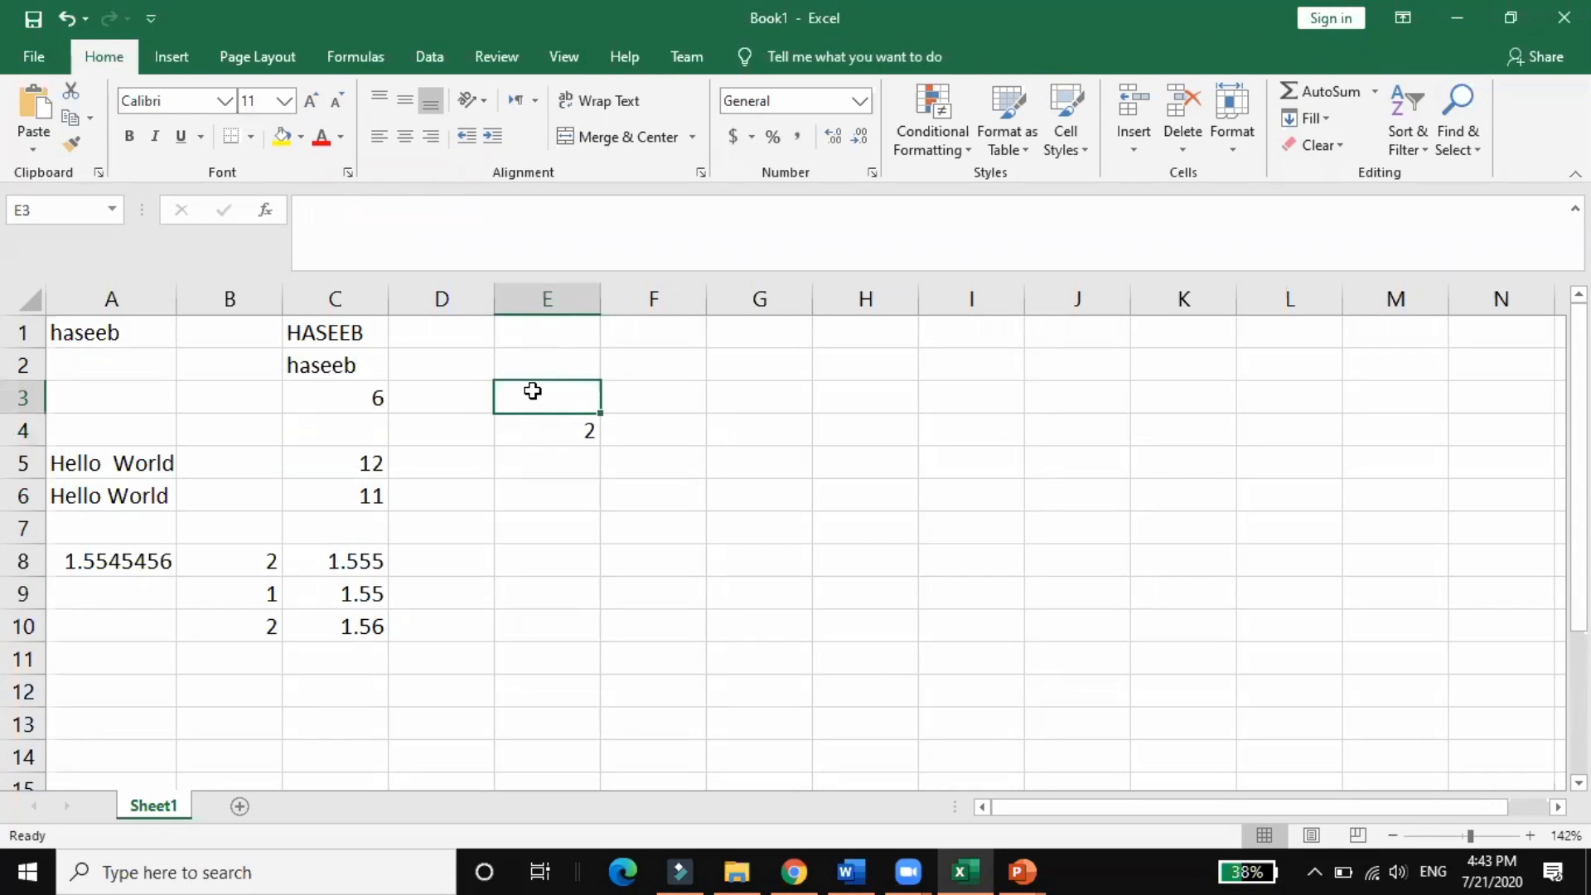
text(Cpu)
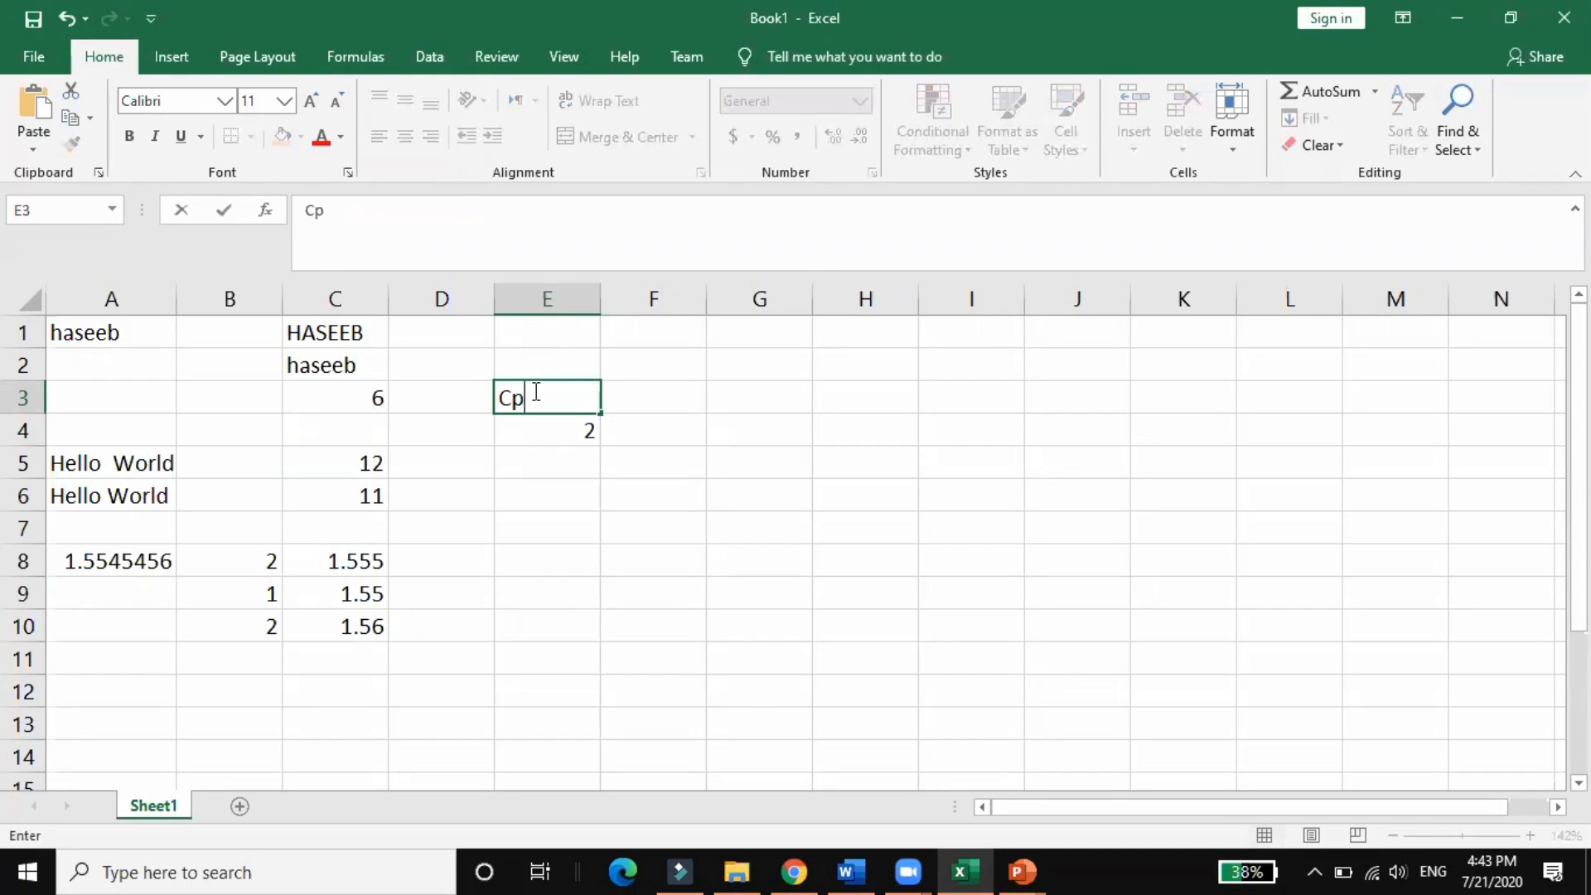
key(BackSpace)
key(BackSpace)
text(ount Blank Cell)
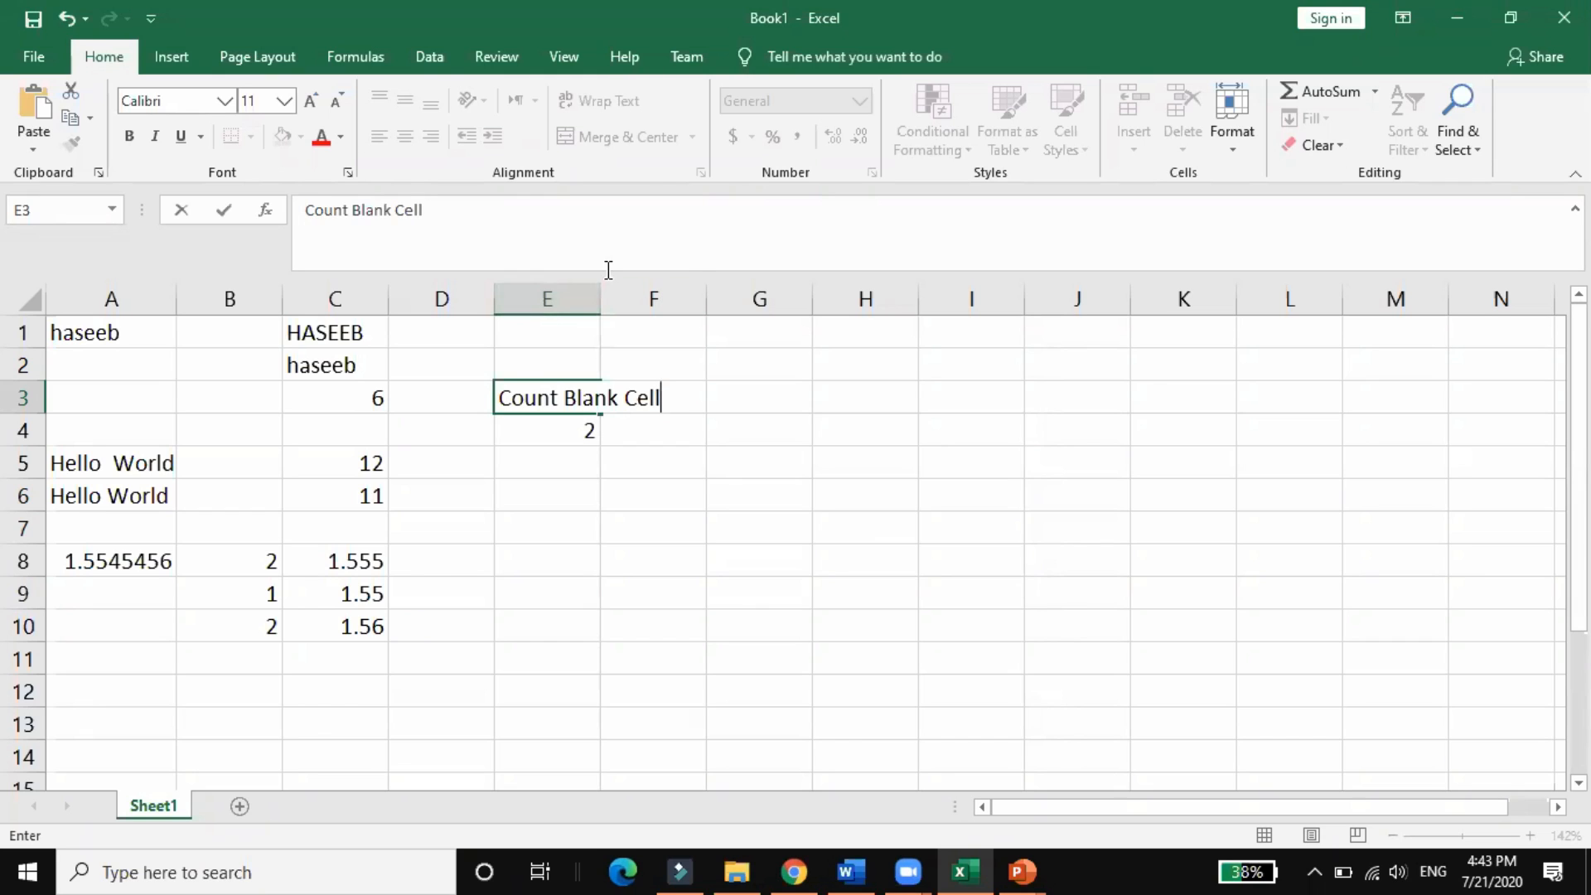
click(595, 363)
drag(600, 313, 699, 313)
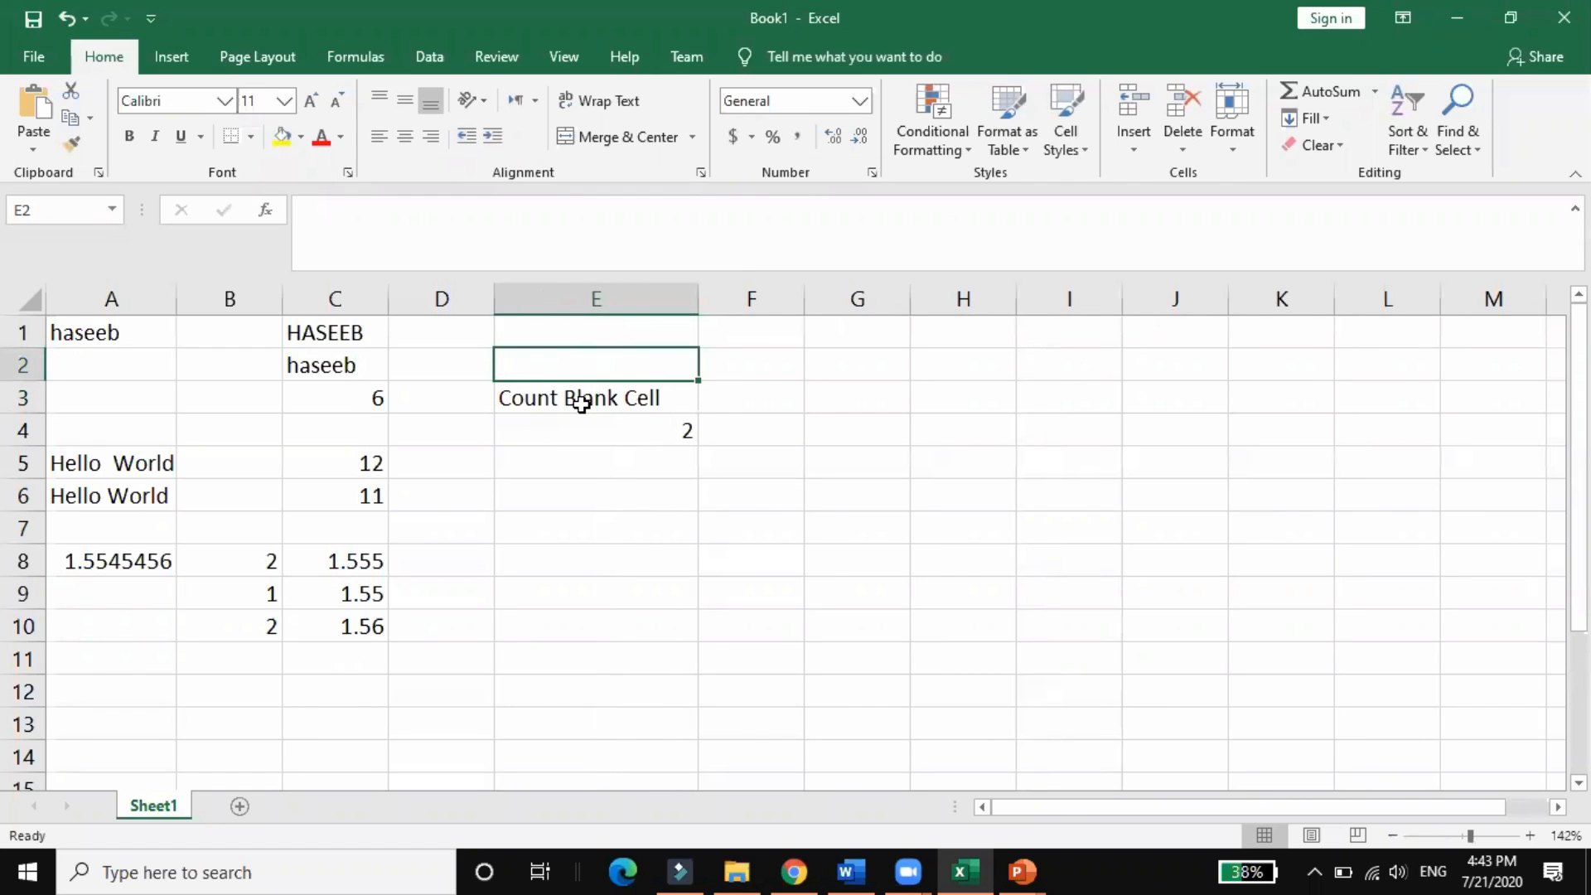
Fill the label cell E3 with yellow and check the formula in E4.
click(580, 404)
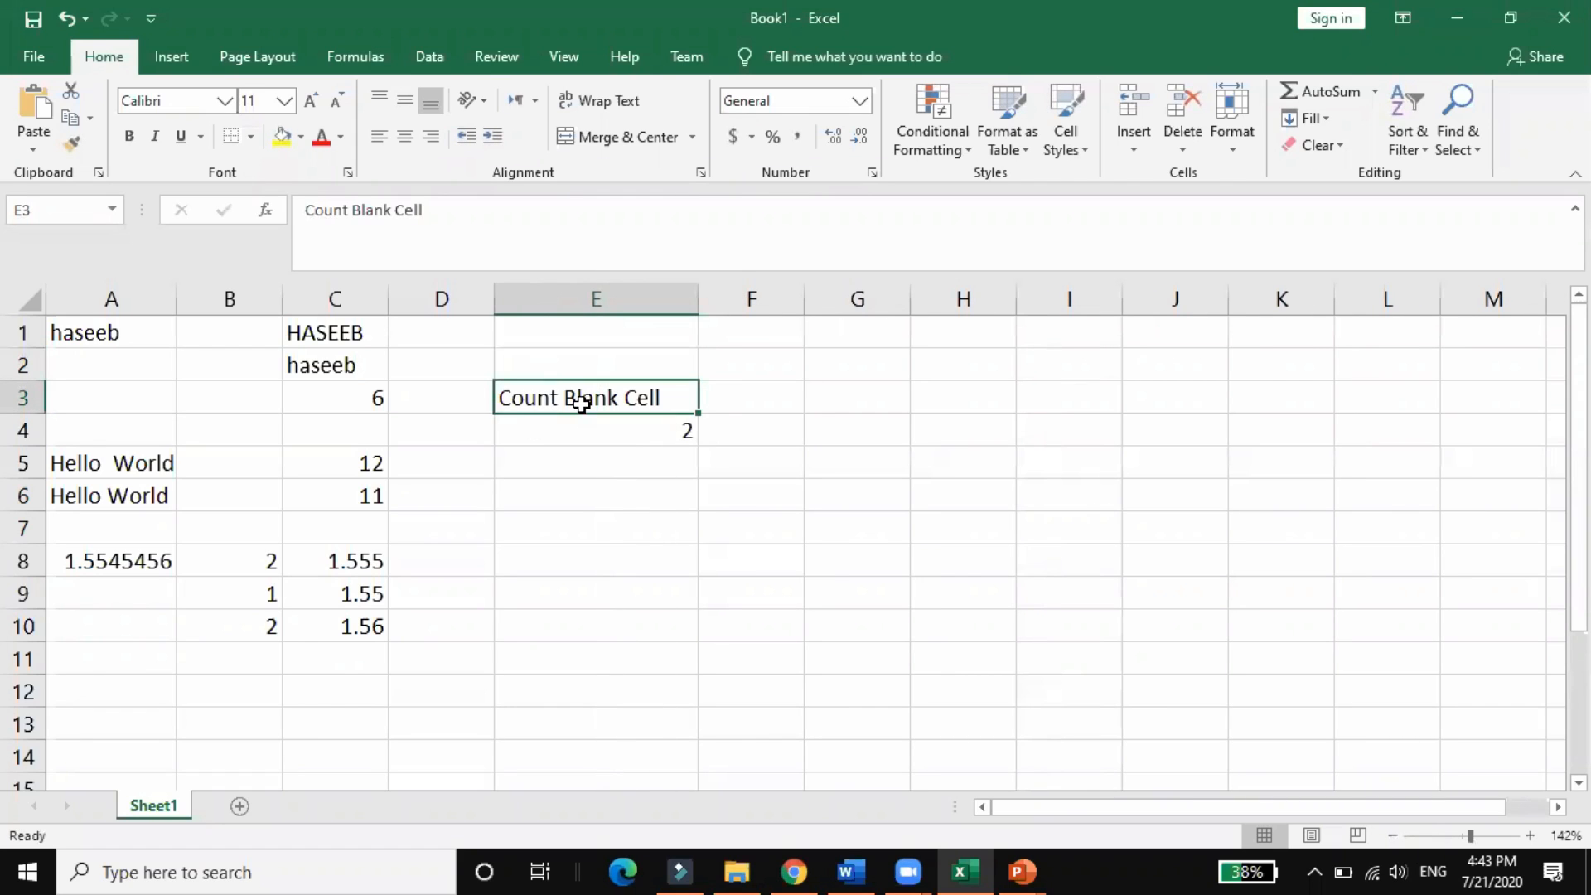
click(286, 141)
click(660, 426)
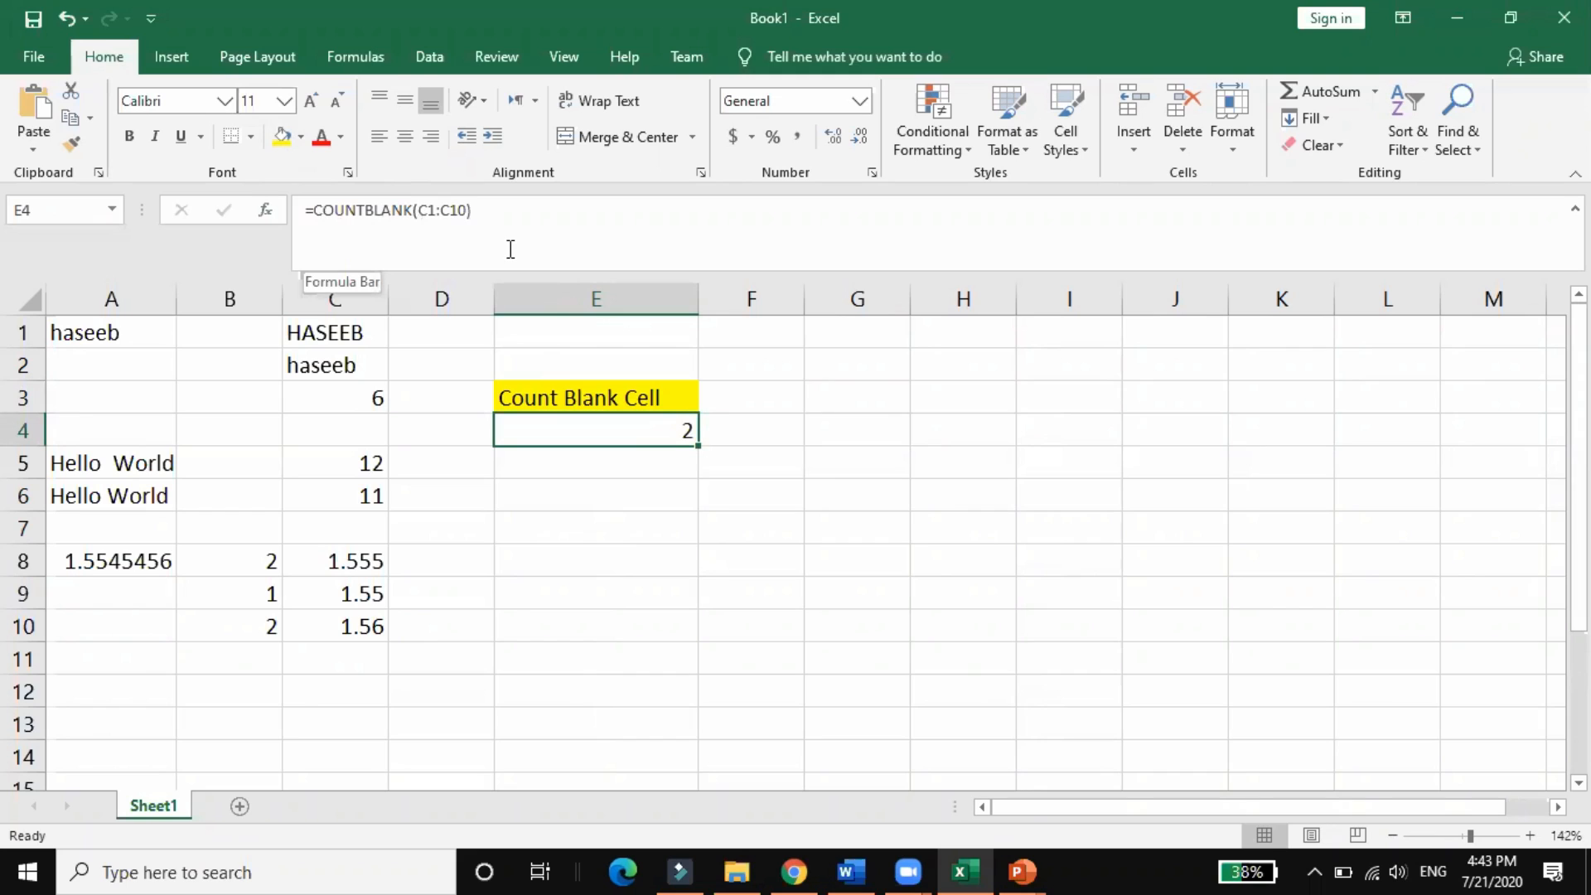
click(643, 471)
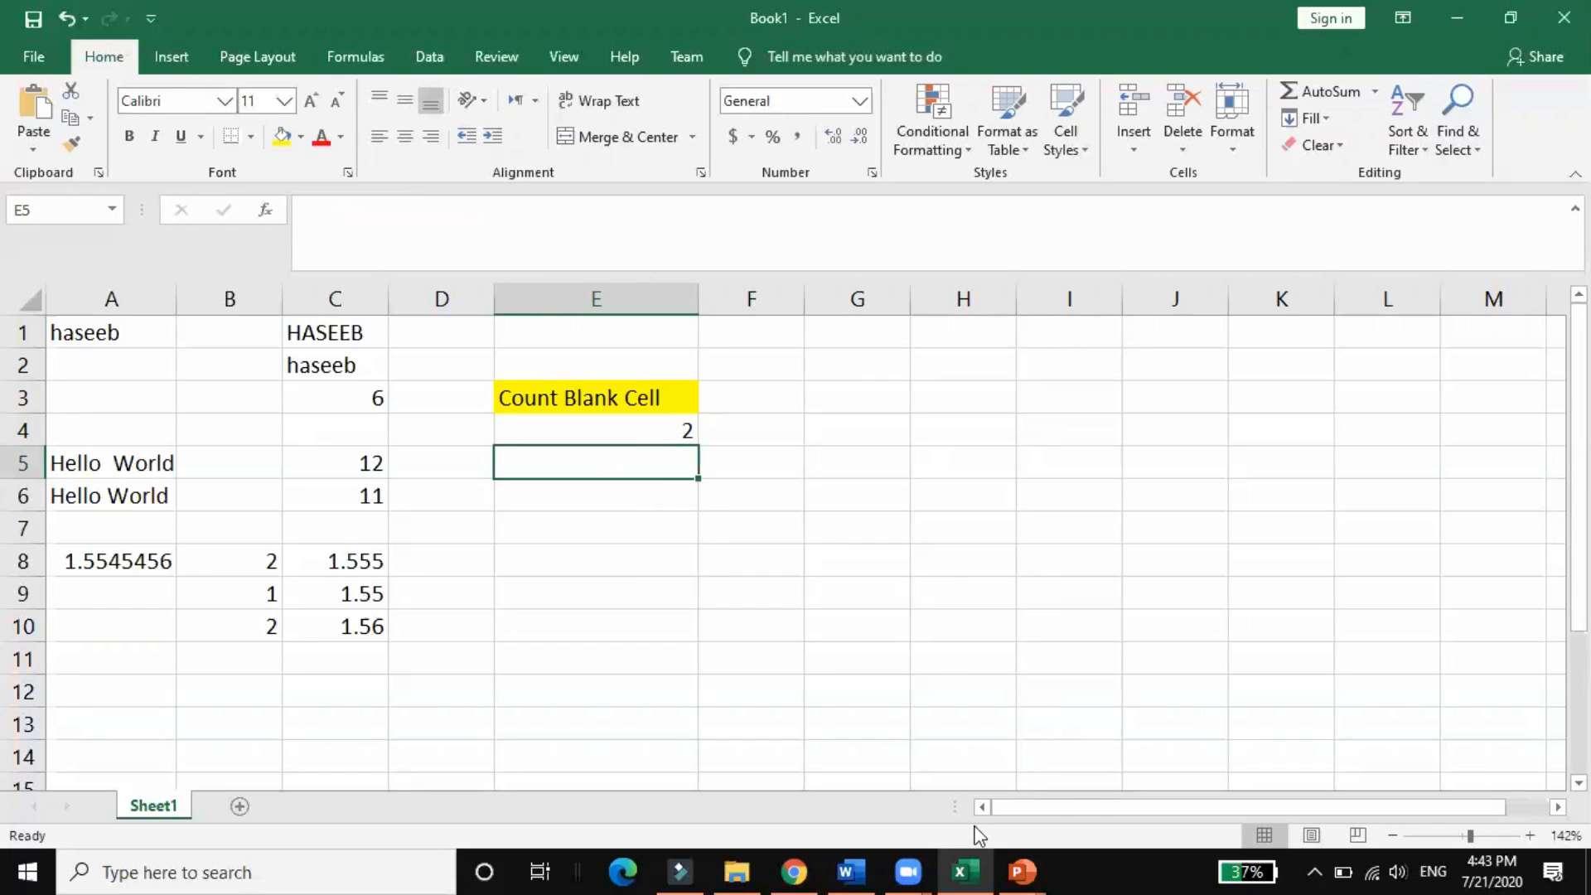
Switch to the PowerPoint presentation and view slides 11 and 12 on AVERAGE, MEDIAN, MIN and MAX.
mouse_move(976, 829)
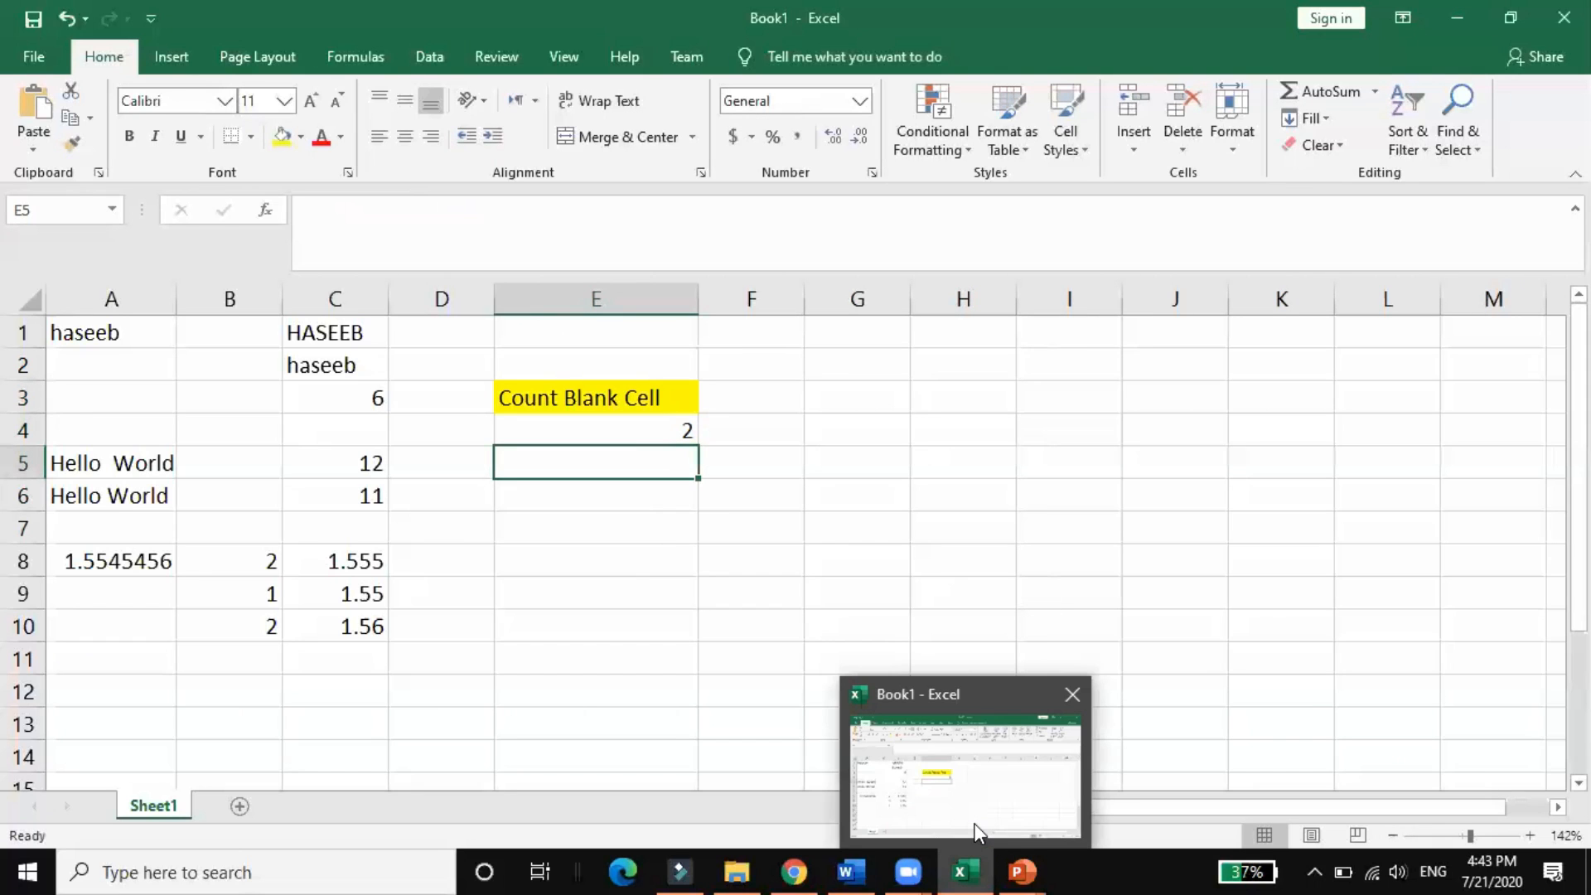
click(1009, 868)
key(Down)
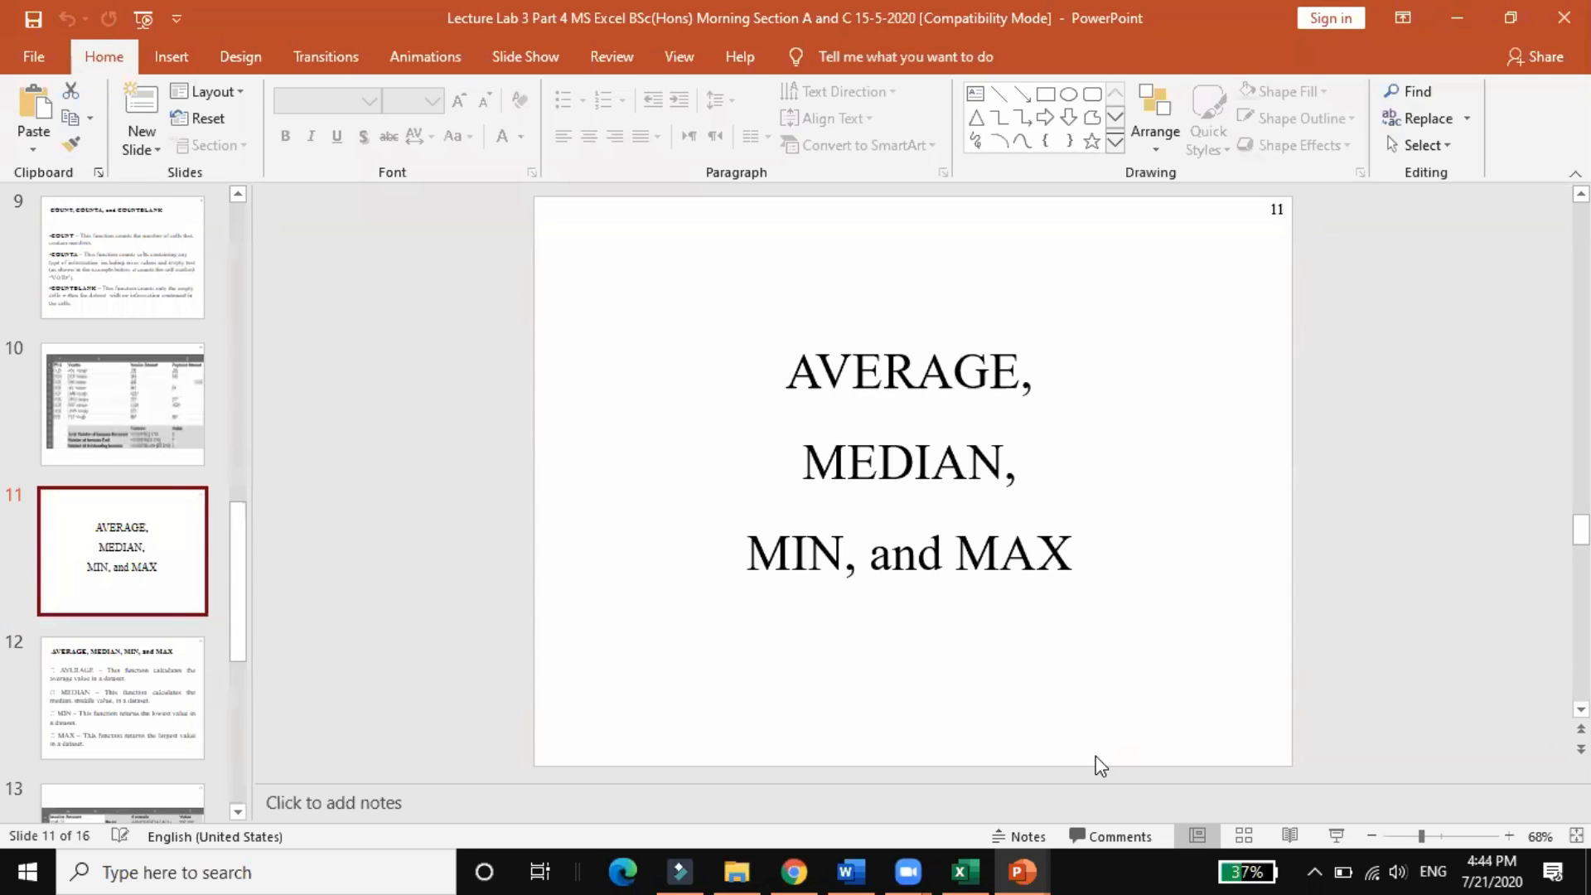
key(Down)
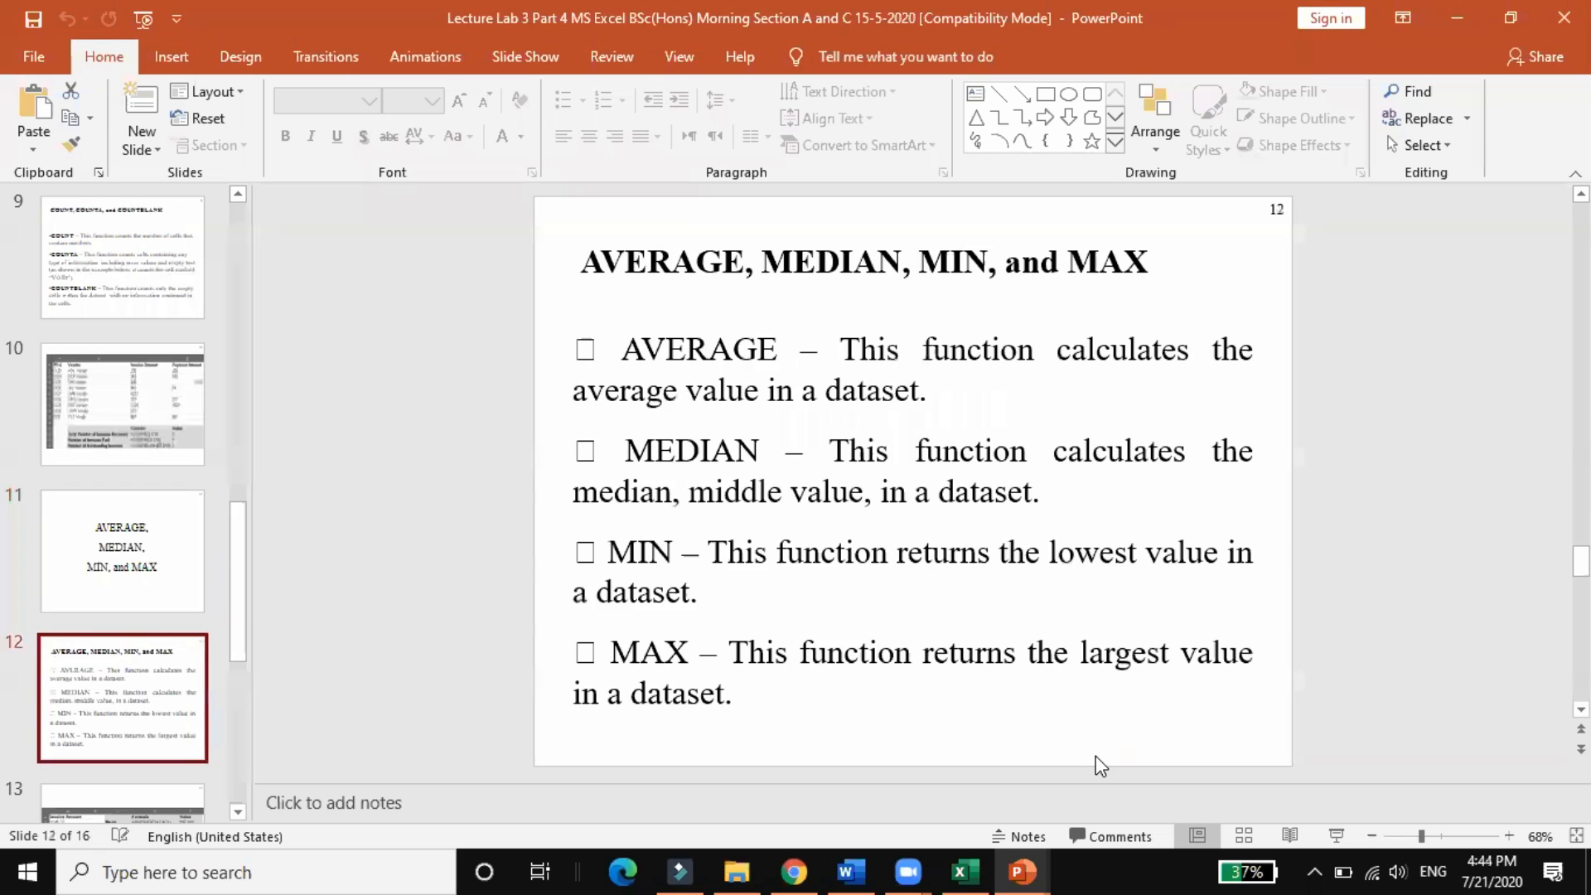